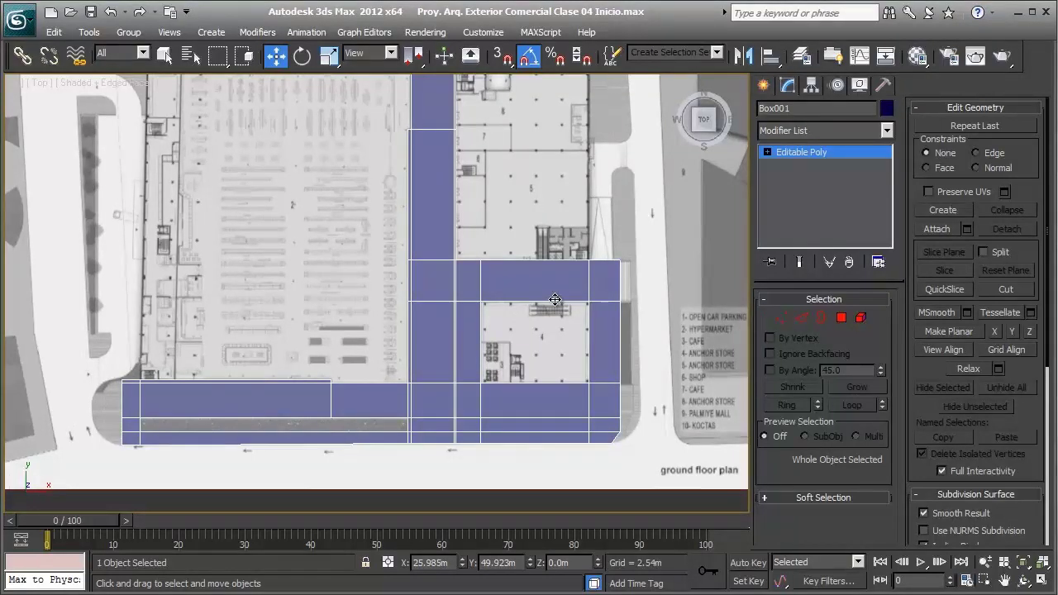
# Zoom and pan the Top viewport onto the slab's right end beside the plan's legend
pyautogui.scroll(-2, 506, 292)
pyautogui.scroll(-2, 496, 290)
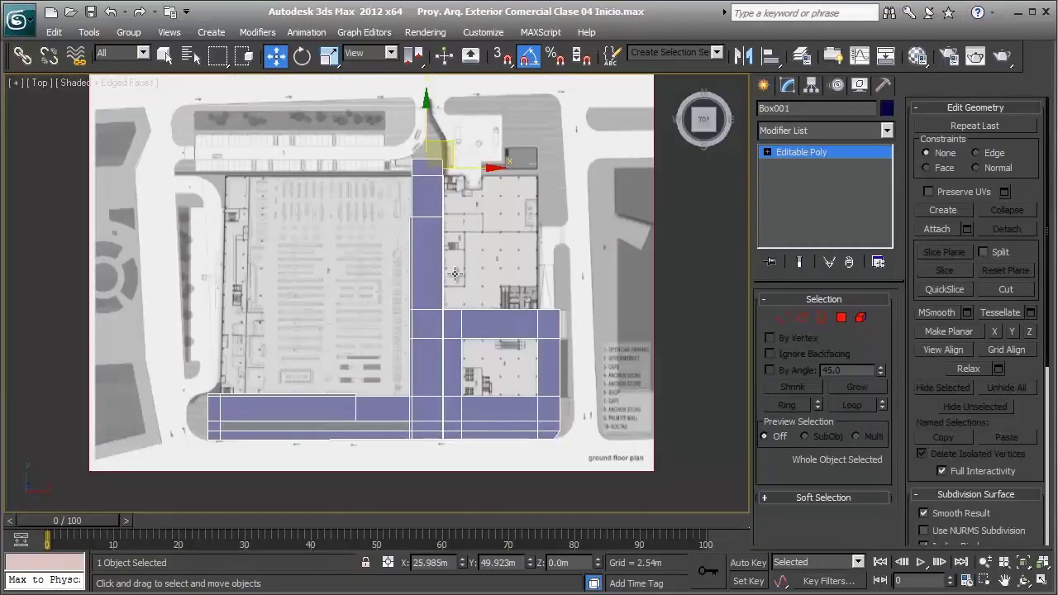
pyautogui.scroll(4, 455, 274)
pyautogui.hotkey('shift', 'f')
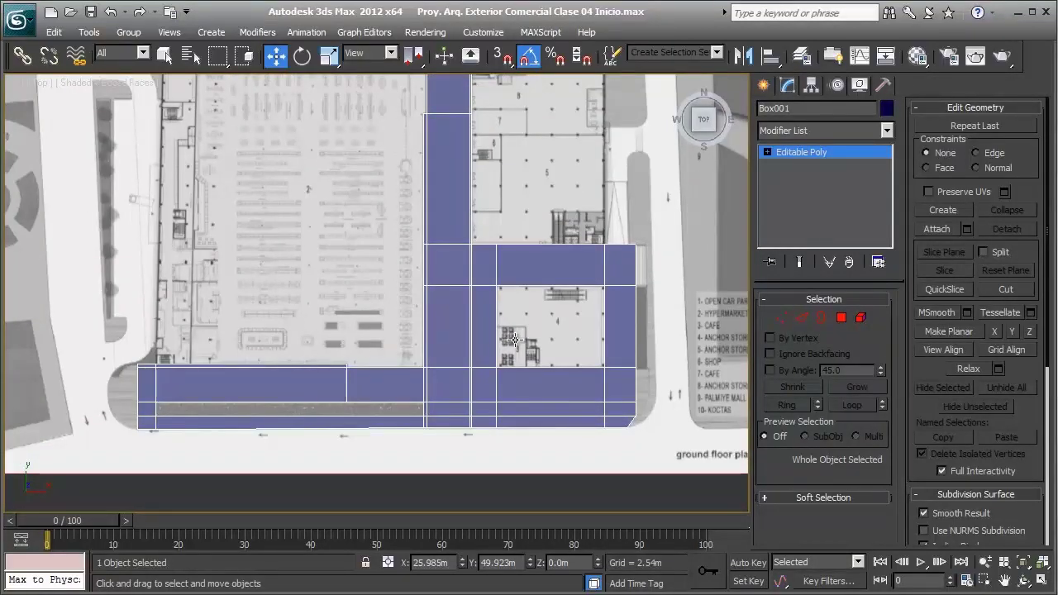
pyautogui.moveTo(514, 340); pyautogui.dragTo(503, 298, button='middle')
pyautogui.scroll(2, 509, 315)
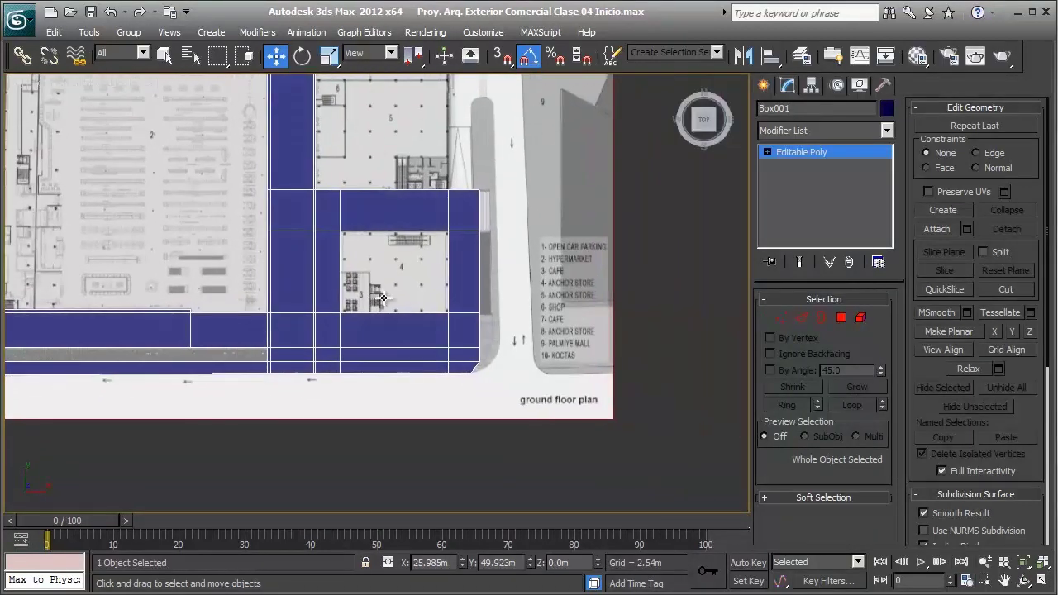
pyautogui.moveTo(508, 314); pyautogui.dragTo(500, 380, button='middle')
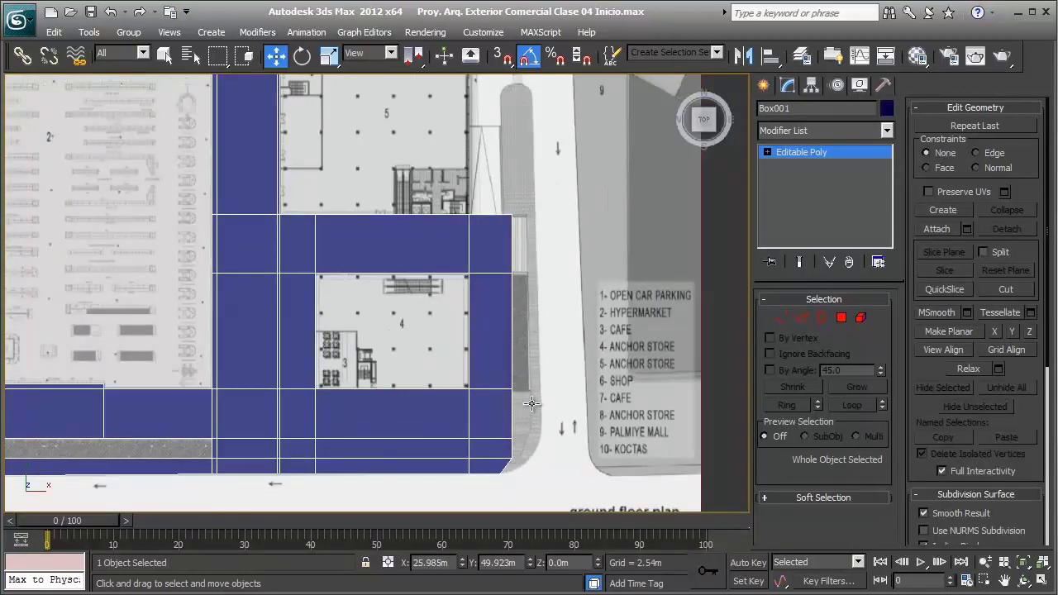
pyautogui.moveTo(525, 116); pyautogui.dragTo(512, 153, button='middle')
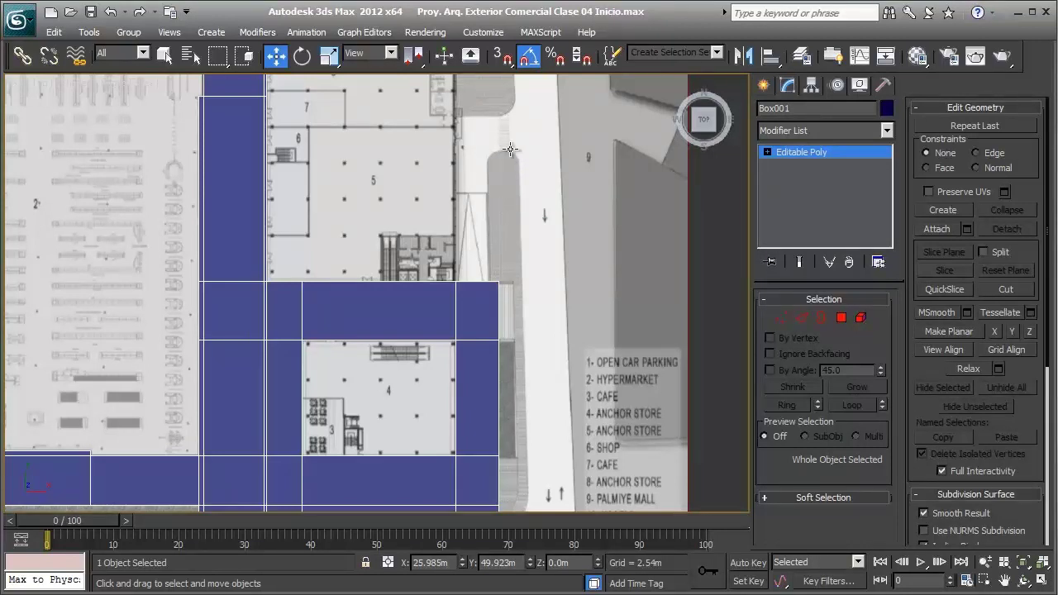
# Zoom out and pan to frame the whole plan with the slab's right side visible
pyautogui.scroll(-2, 511, 147)
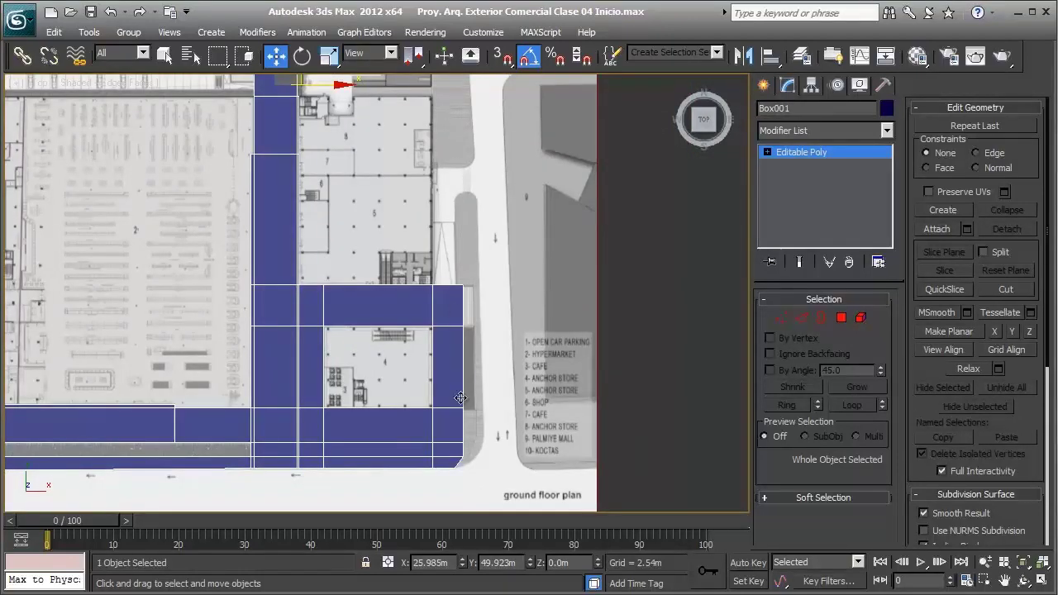
pyautogui.scroll(3, 272, 385)
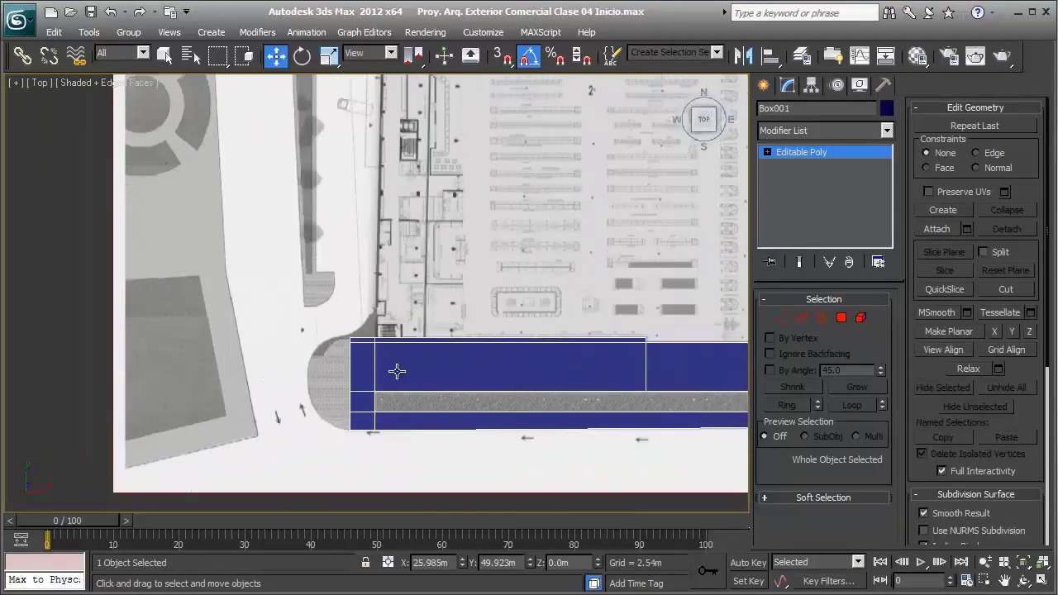
pyautogui.scroll(2, 397, 371)
pyautogui.scroll(-2, 307, 389)
pyautogui.moveTo(588, 390); pyautogui.dragTo(290, 398, button='middle')
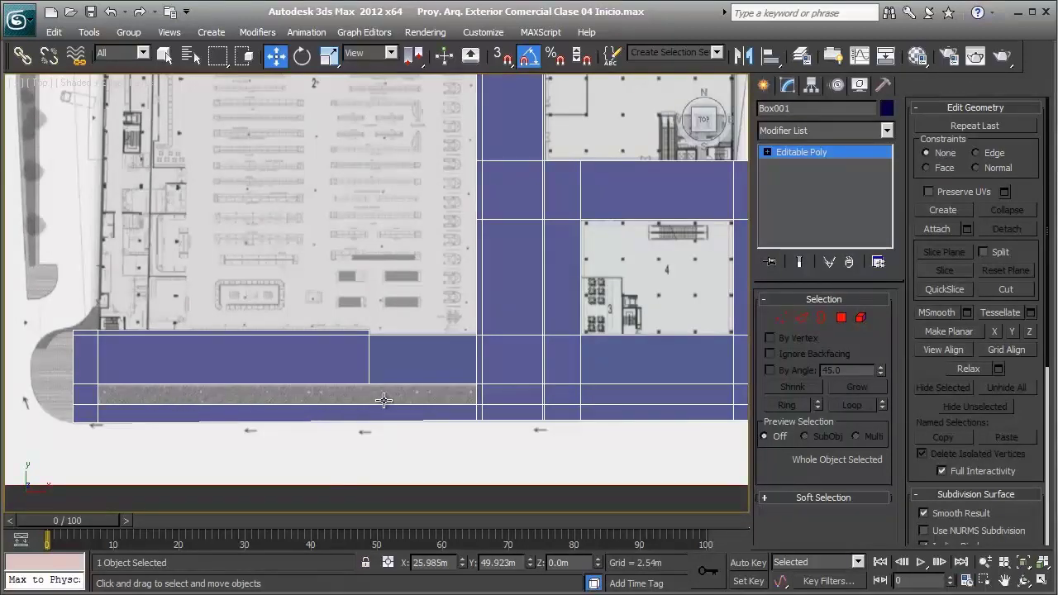
pyautogui.scroll(-2, 483, 349)
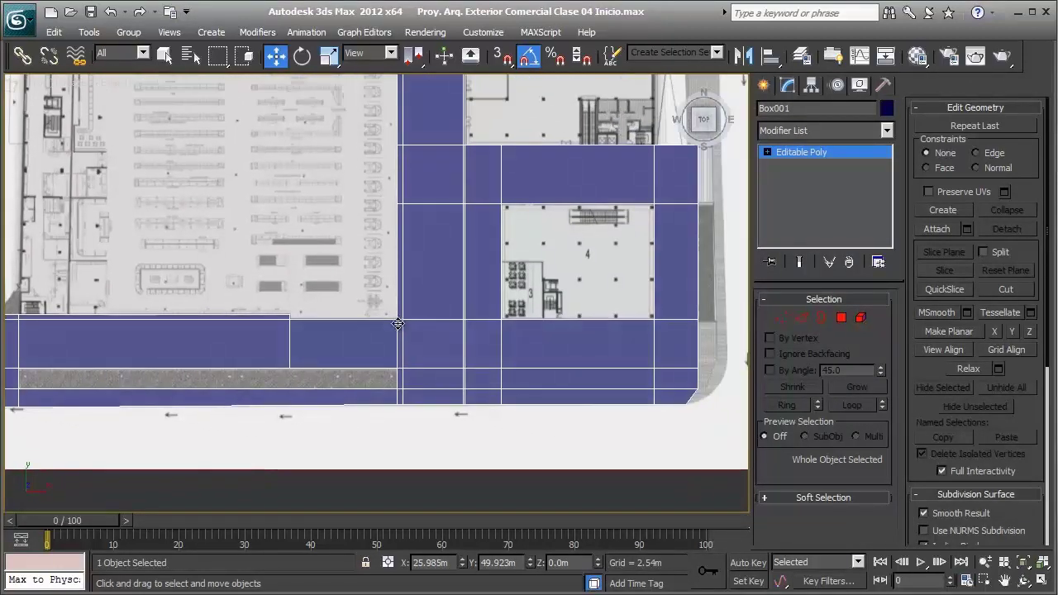
pyautogui.moveTo(415, 273); pyautogui.dragTo(442, 329, button='middle')
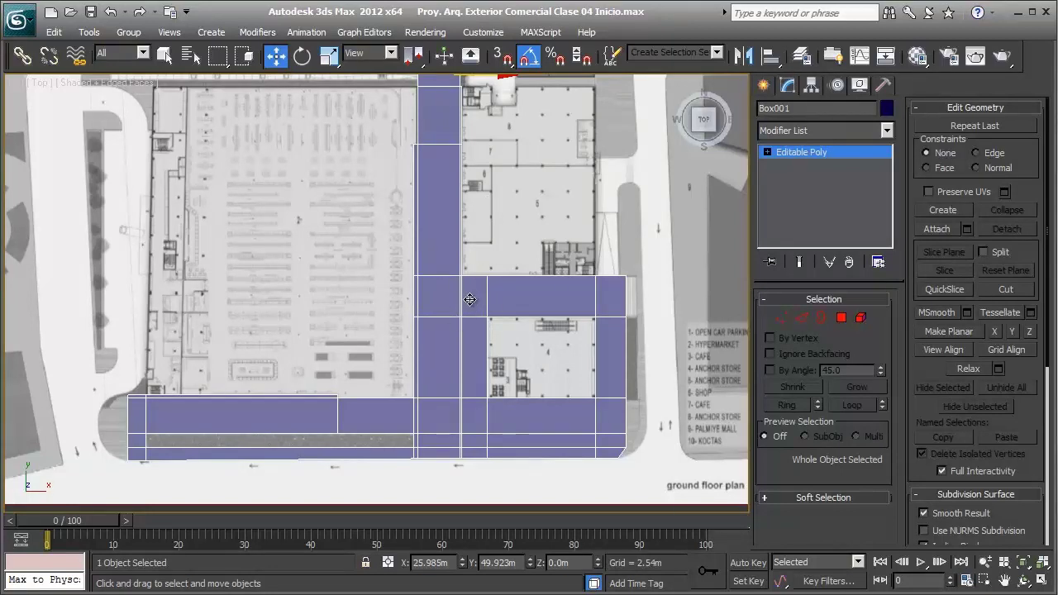
# Switch the viewport to wireframe and zoom in on the slab's angled lower-right corner
pyautogui.press('F3')
pyautogui.press('F3')
pyautogui.moveTo(521, 289); pyautogui.dragTo(456, 250, button='middle')
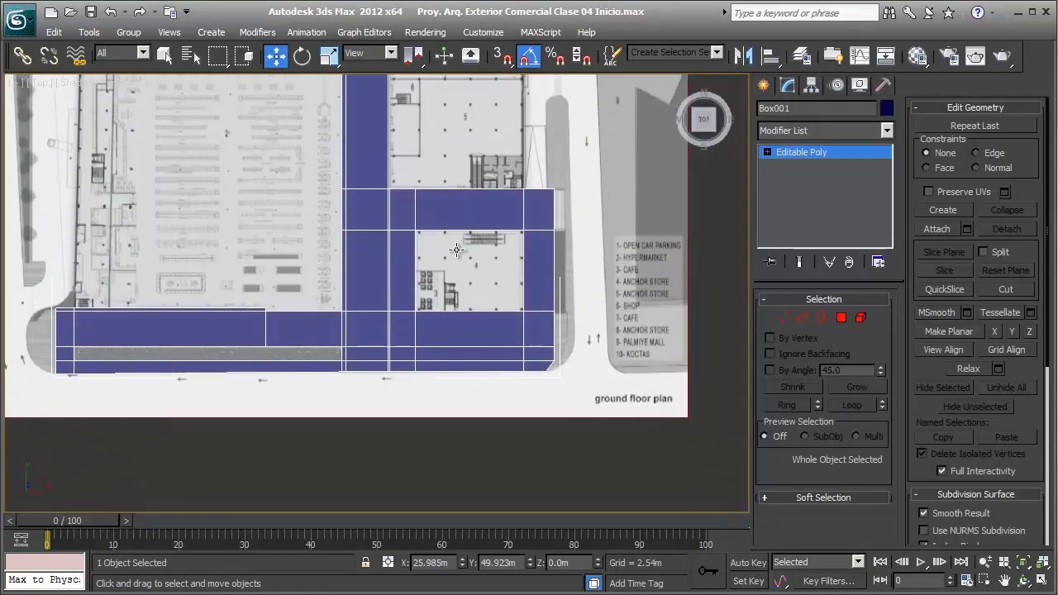
pyautogui.scroll(1, 457, 250)
pyautogui.scroll(2, 459, 257)
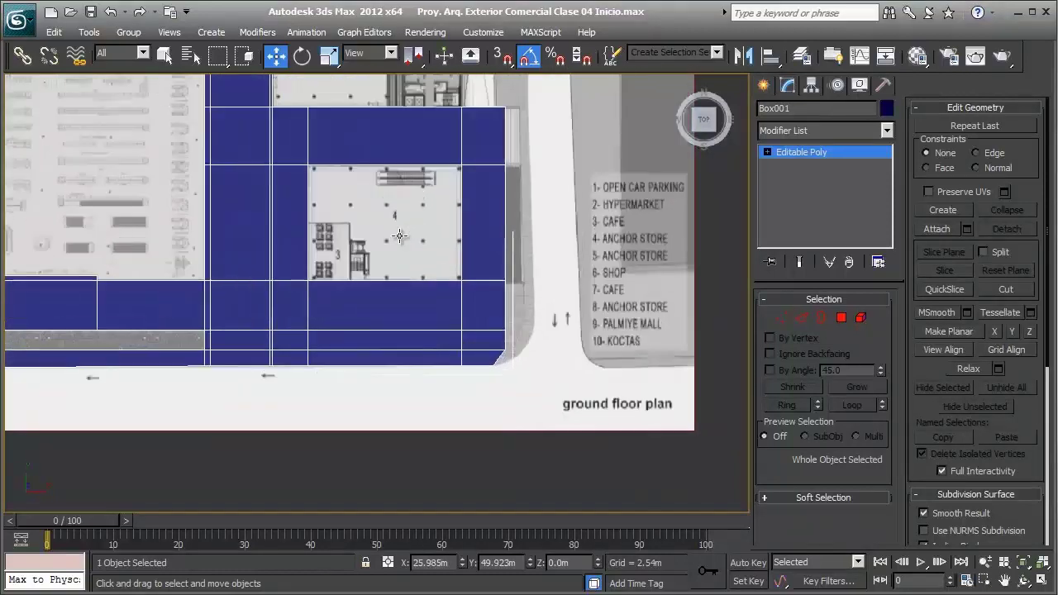
pyautogui.scroll(2, 463, 264)
pyautogui.moveTo(463, 264); pyautogui.dragTo(364, 250, button='middle')
pyautogui.scroll(3, 367, 253)
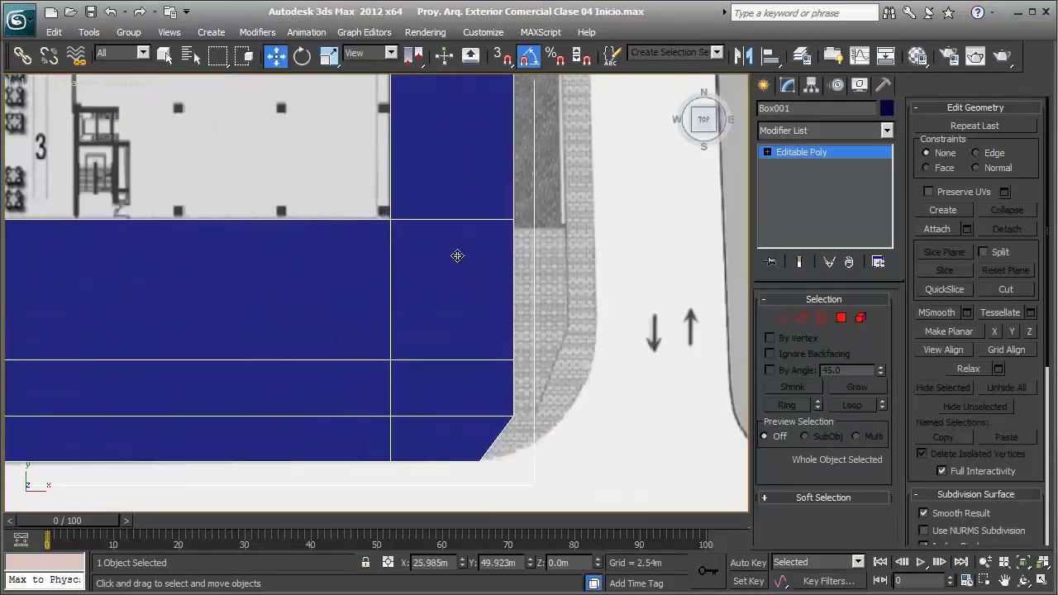
pyautogui.moveTo(457, 255); pyautogui.dragTo(390, 227, button='middle')
pyautogui.scroll(2, 390, 227)
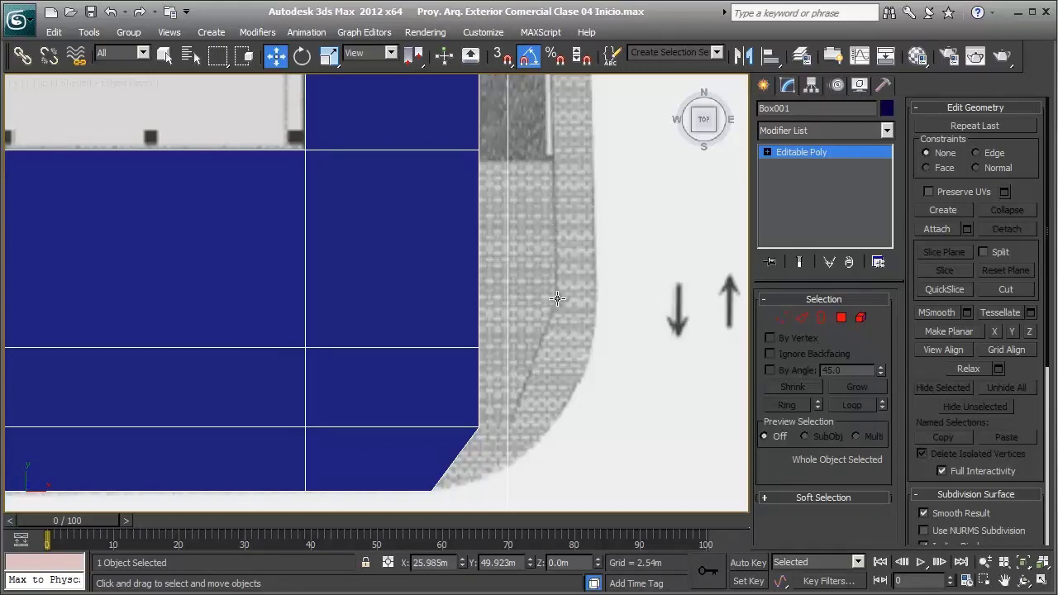
pyautogui.scroll(-1, 517, 405)
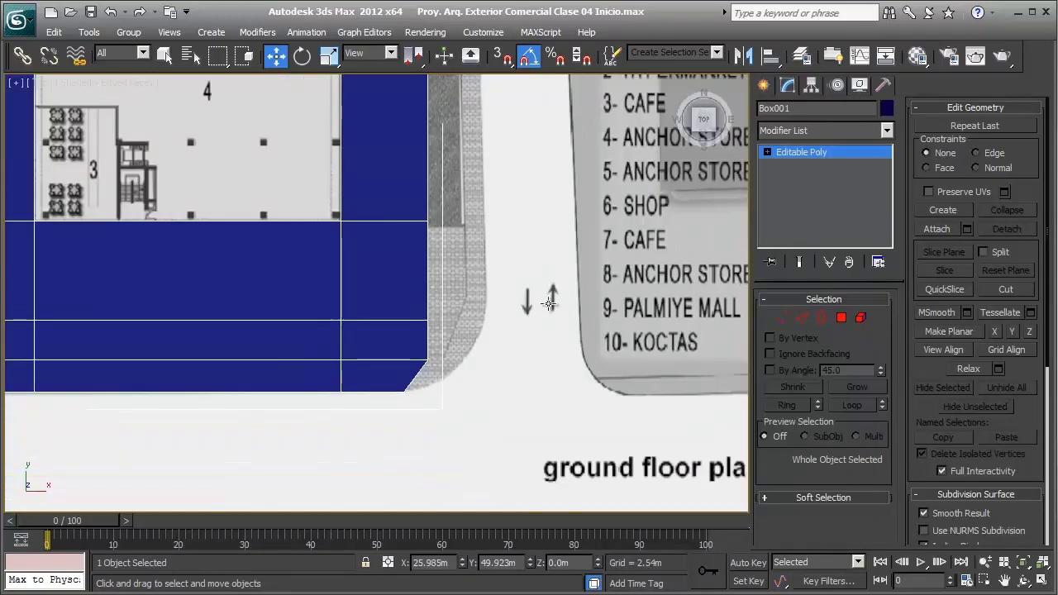
pyautogui.scroll(-1, 508, 397)
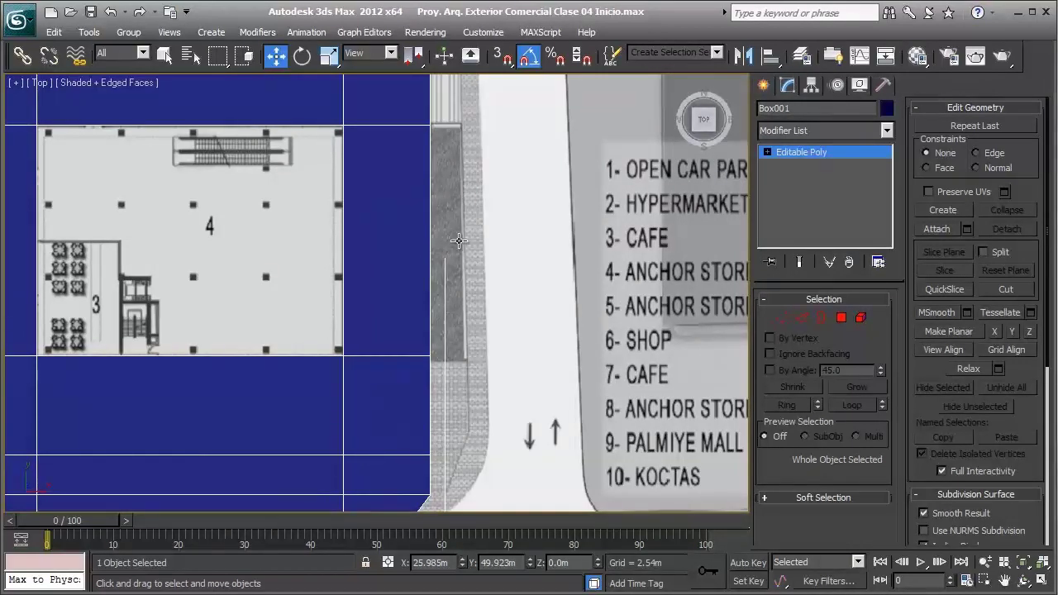
pyautogui.scroll(1, 462, 300)
pyautogui.scroll(1, 461, 300)
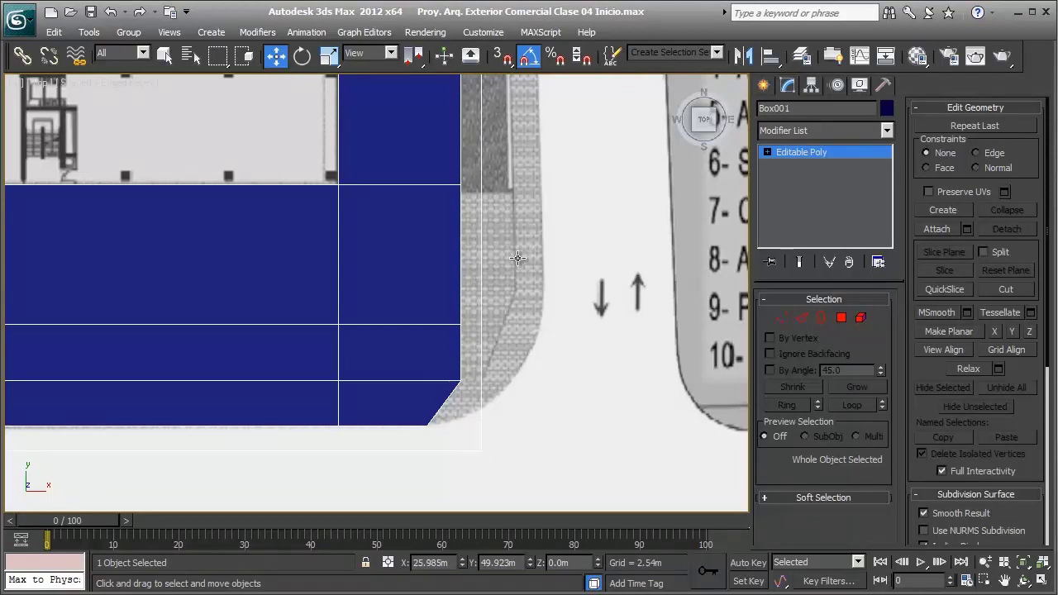
pyautogui.scroll(-1, 612, 289)
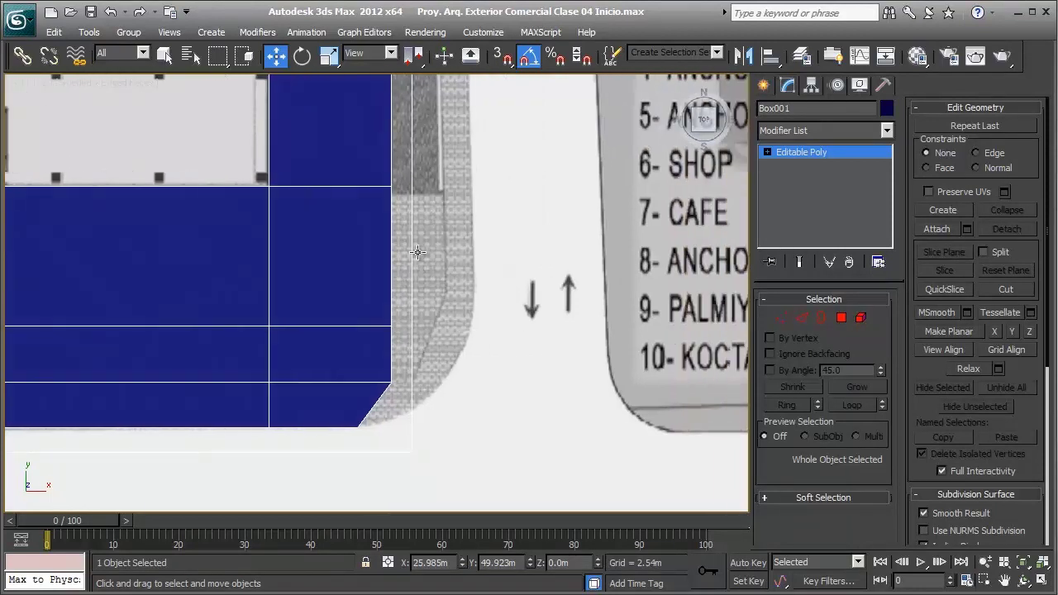
pyautogui.scroll(3, 612, 290)
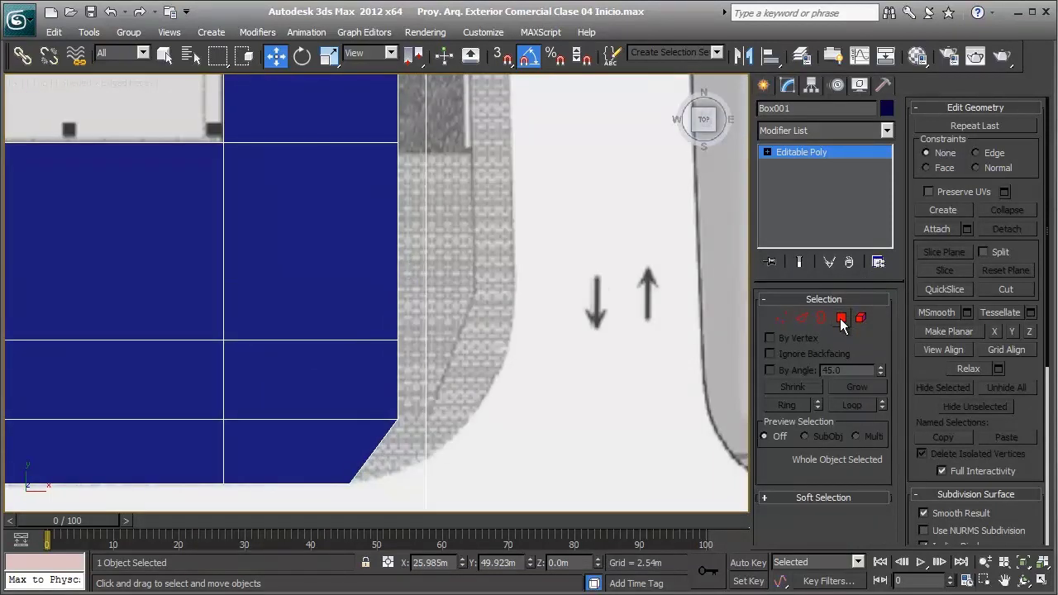
# In Polygon mode, select the side polygons at the slab's right end
pyautogui.click(842, 318)
pyautogui.click(289, 236)
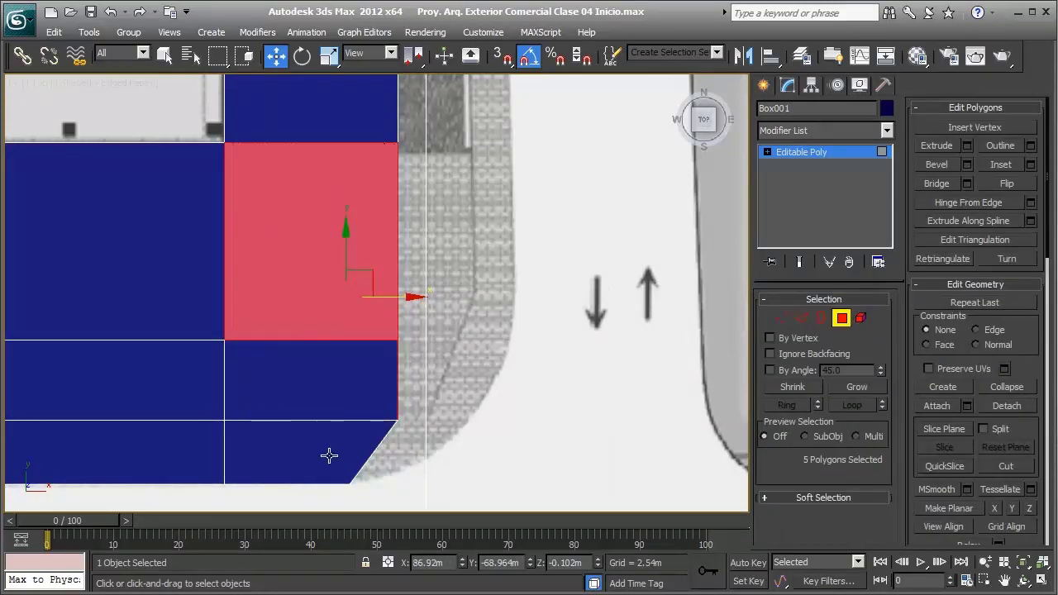
pyautogui.keyDown('alt'); pyautogui.click(253, 271); pyautogui.keyUp('alt')
pyautogui.moveTo(396, 308); pyautogui.dragTo(371, 298, button='middle')
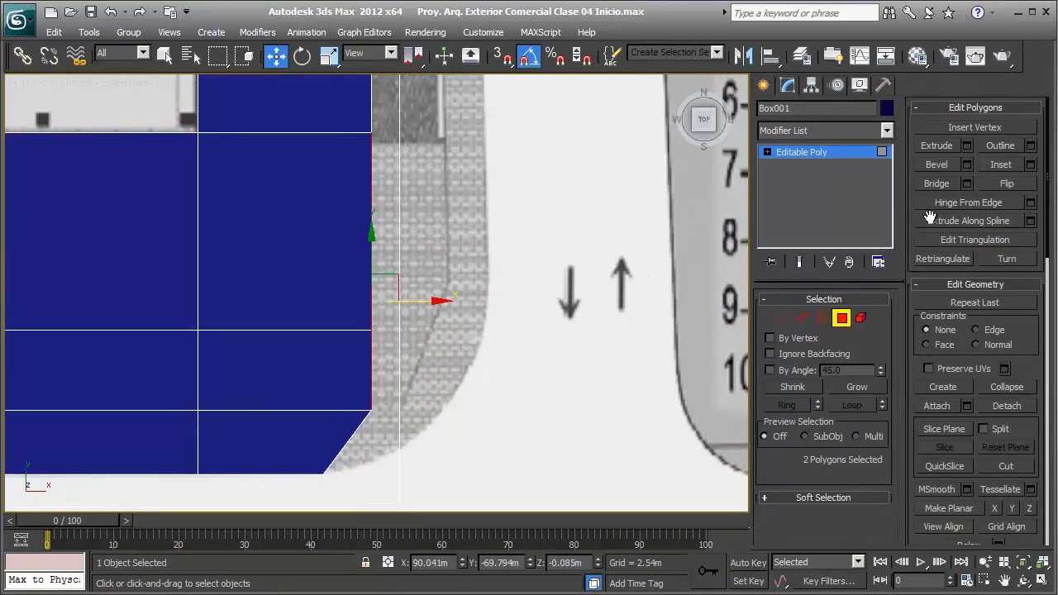
# Extrude the three selected right-end faces outward toward the curb
pyautogui.click(968, 147)
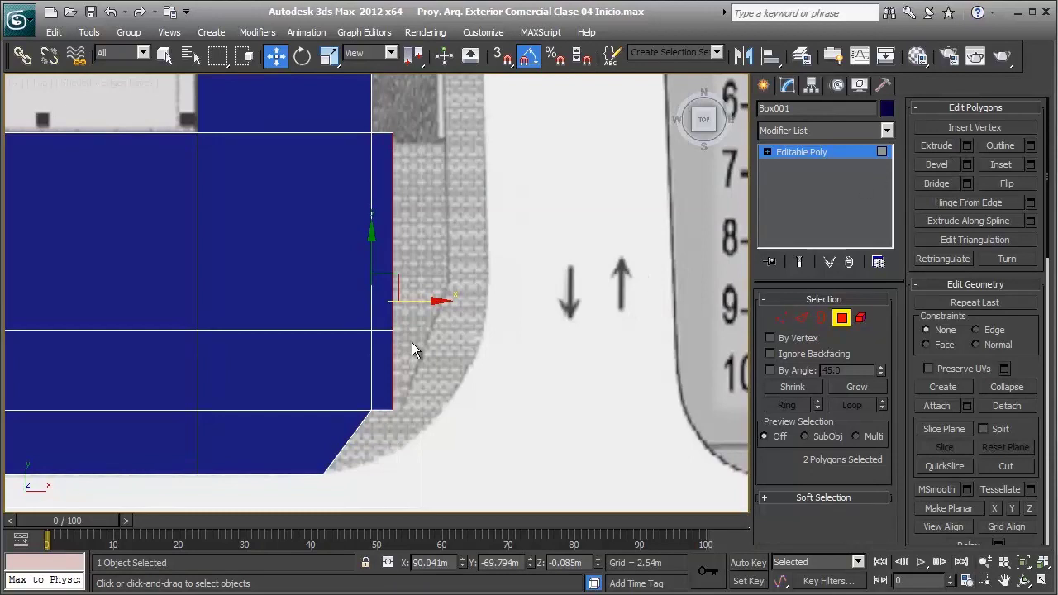
pyautogui.hotkey('ctrl', 'z')
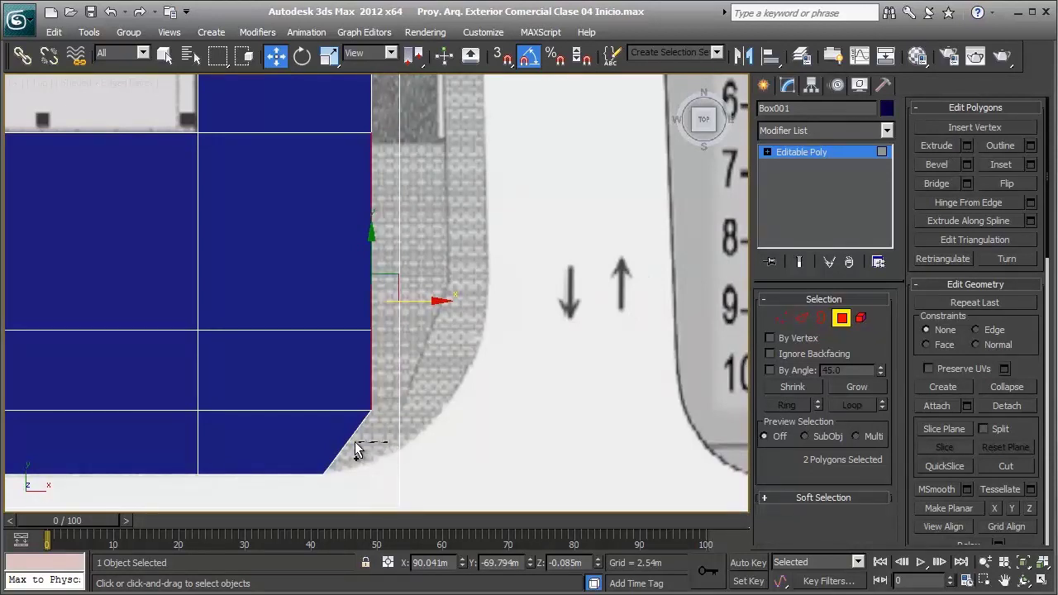
pyautogui.keyDown('ctrl'); pyautogui.click(332, 453); pyautogui.keyUp('ctrl')
pyautogui.hotkey('ctrl', 'z')
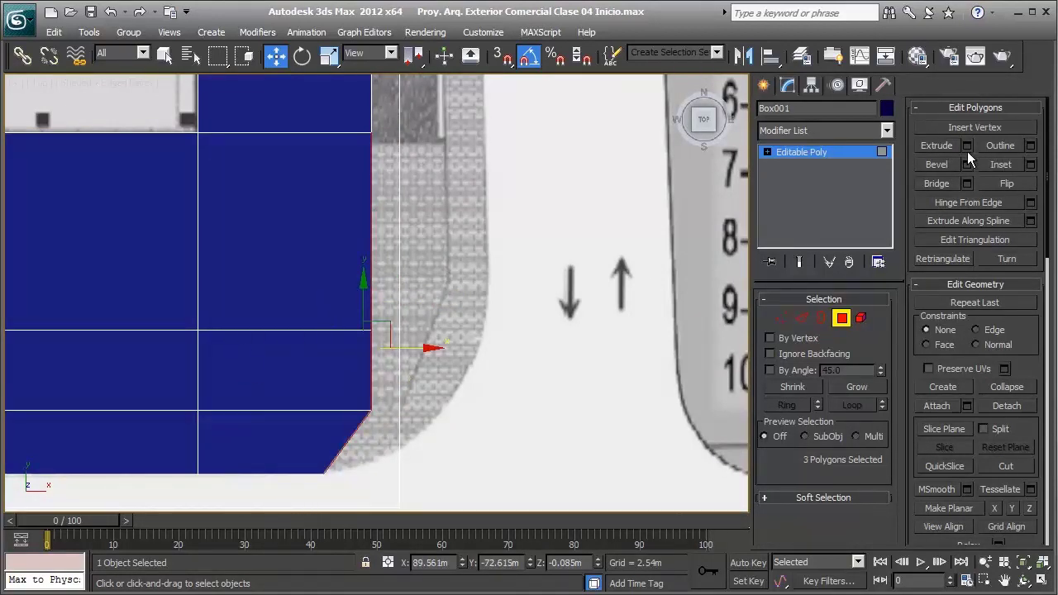
pyautogui.click(965, 149)
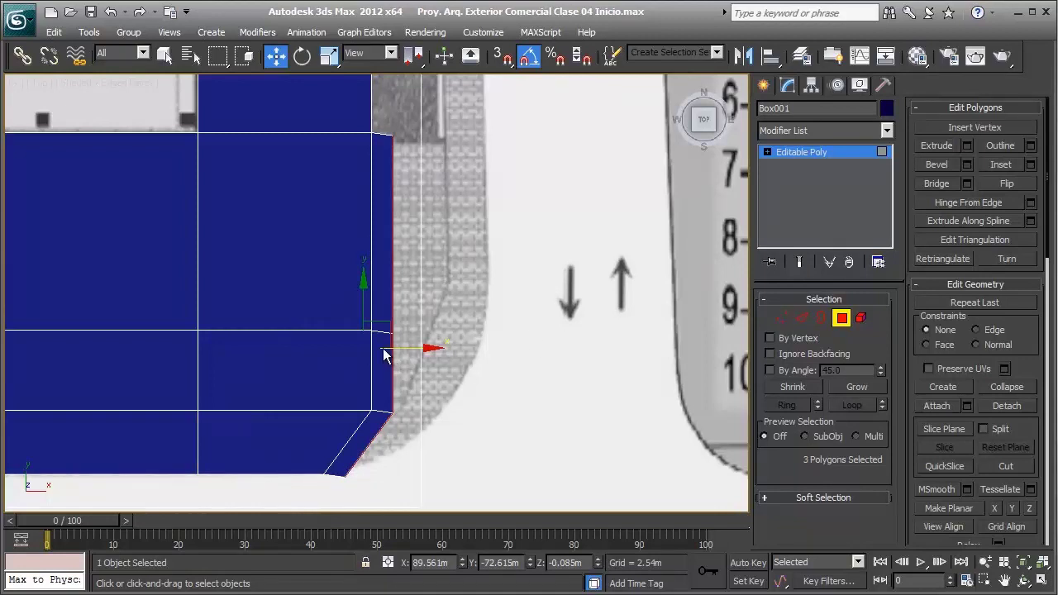
pyautogui.moveTo(444, 236); pyautogui.dragTo(467, 303, button='middle')
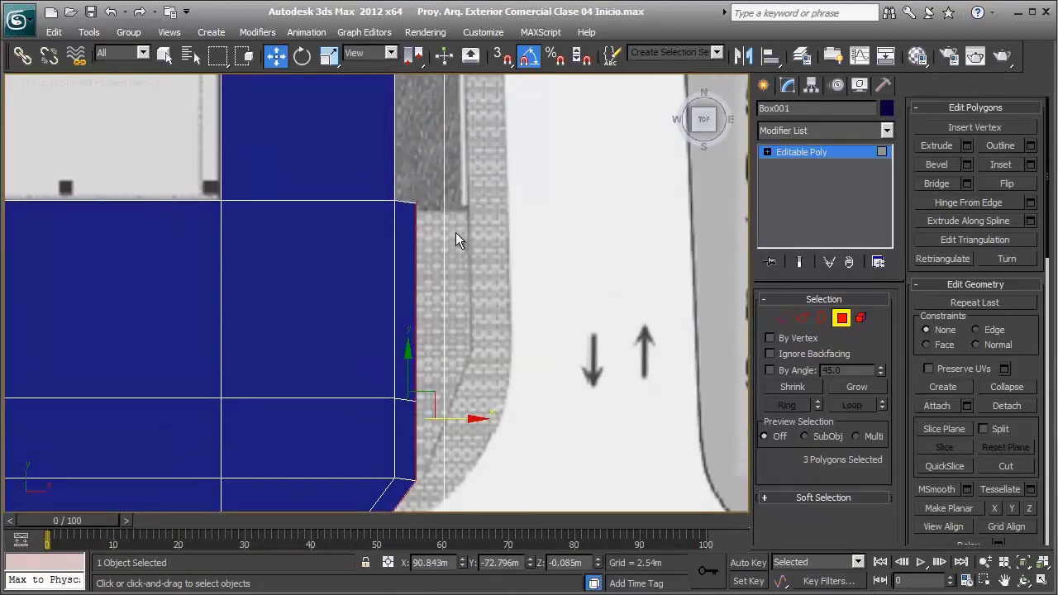
# In Vertex mode, select the slab's right corner vertices and move them toward the curb
pyautogui.click(781, 317)
pyautogui.scroll(2, 543, 307)
pyautogui.scroll(2, 451, 286)
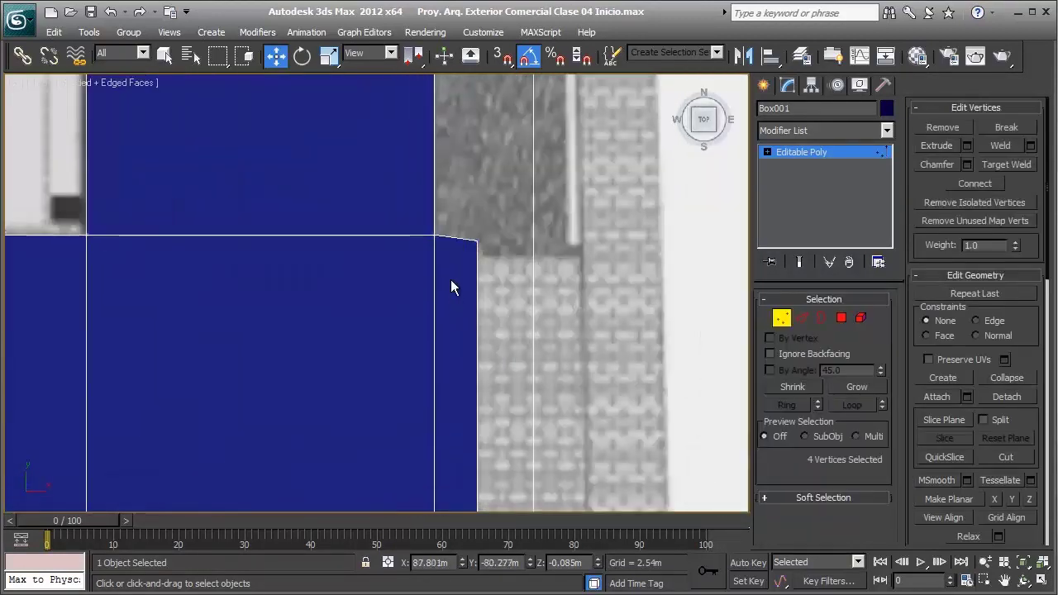
pyautogui.moveTo(498, 271); pyautogui.dragTo(494, 266)
pyautogui.moveTo(504, 216); pyautogui.dragTo(609, 208)
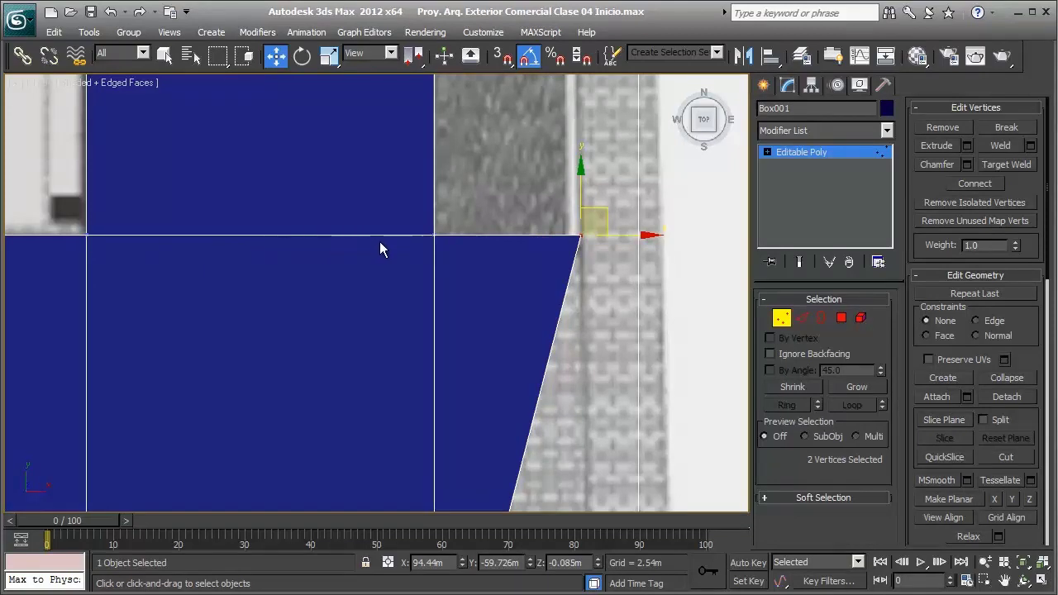
# Make the slab see-through and move another corner vertex outward onto the plan's curve
pyautogui.hotkey('alt', 'x')
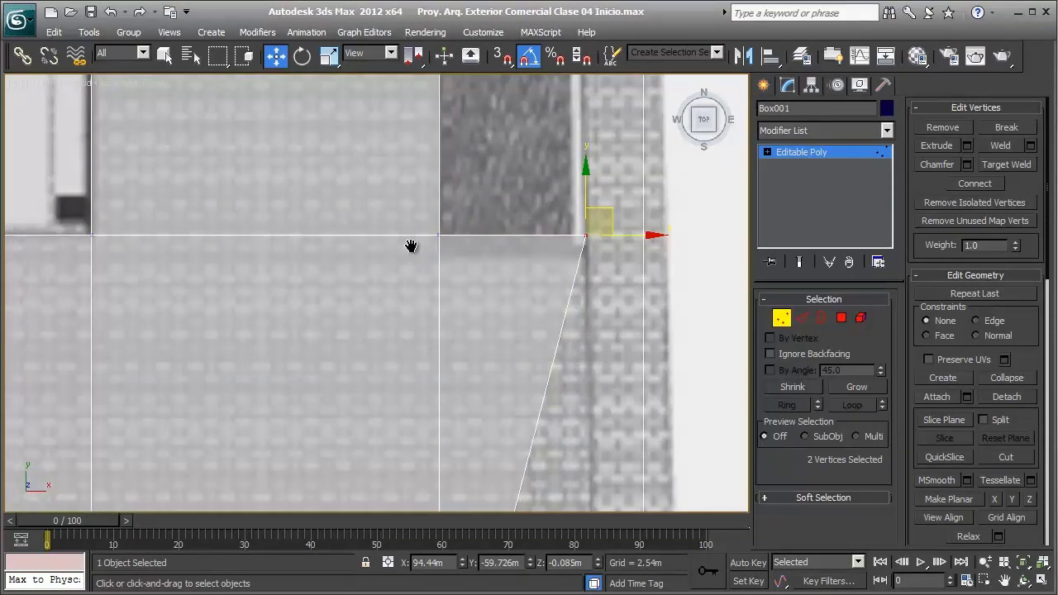
pyautogui.moveTo(411, 245); pyautogui.dragTo(469, 245, button='middle')
pyautogui.scroll(-3, 527, 235)
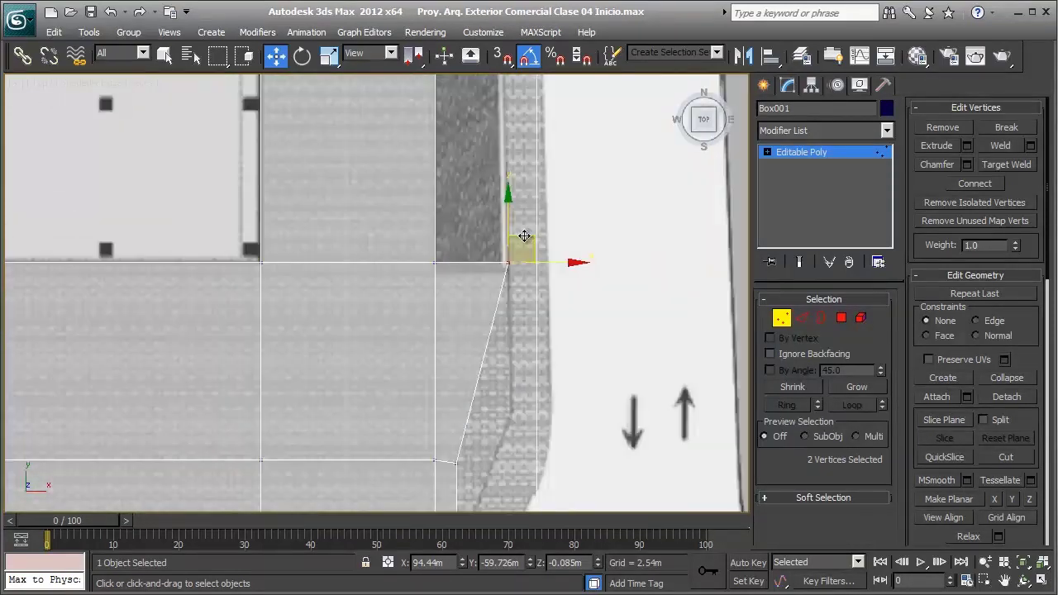
pyautogui.scroll(2, 473, 240)
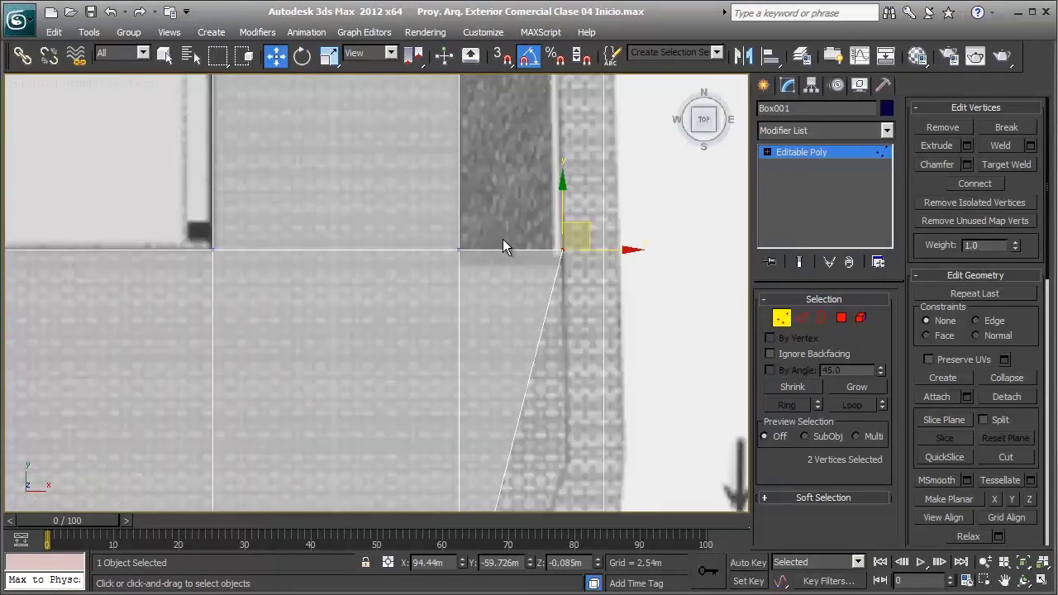
pyautogui.scroll(1, 503, 239)
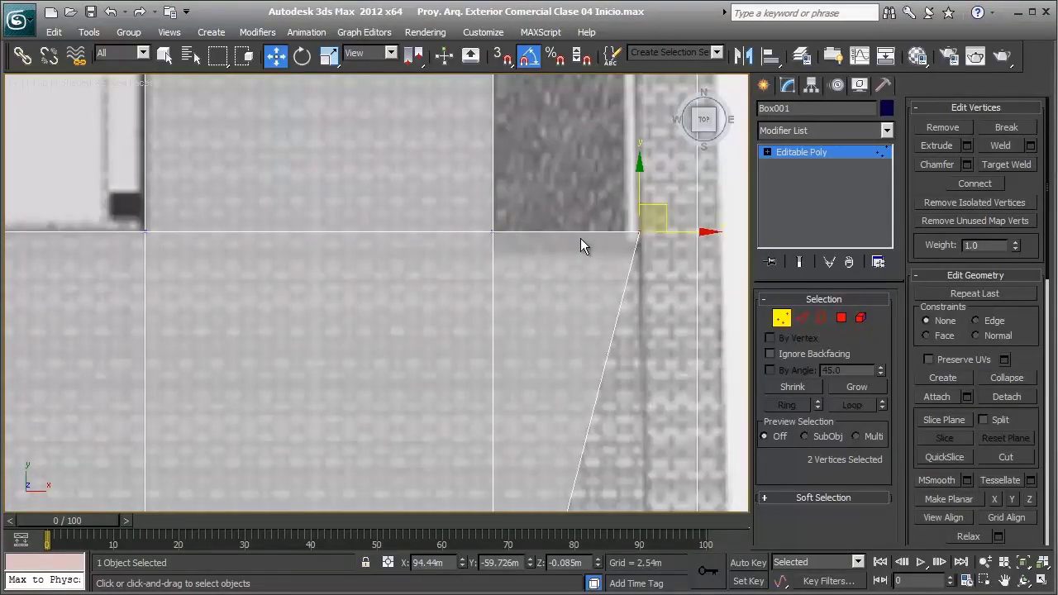
pyautogui.moveTo(607, 236); pyautogui.dragTo(550, 229, button='middle')
pyautogui.scroll(-3, 432, 272)
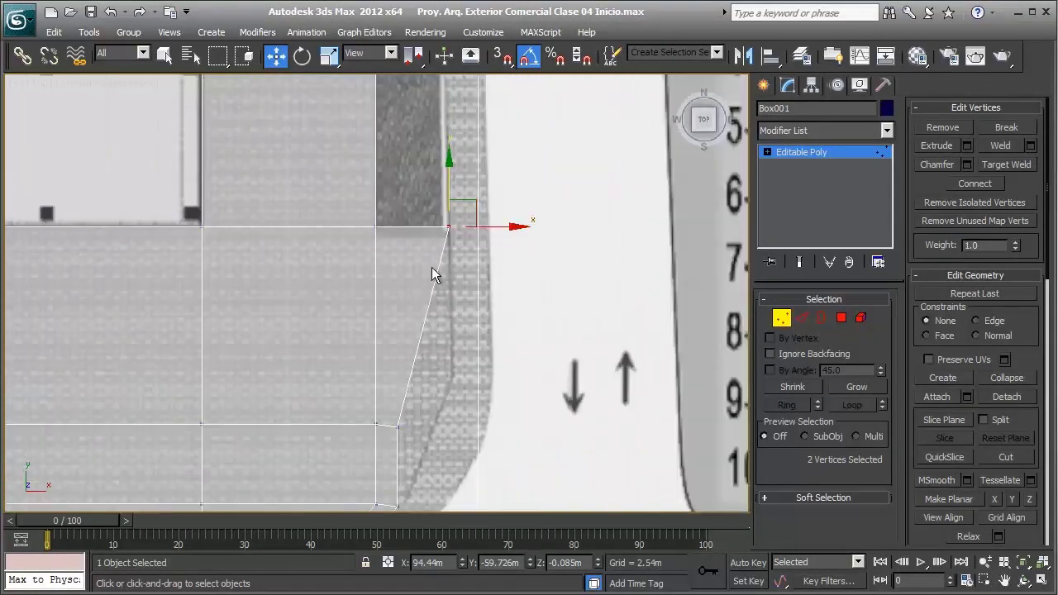
pyautogui.moveTo(433, 272); pyautogui.dragTo(435, 195, button='middle')
pyautogui.scroll(3, 429, 284)
pyautogui.moveTo(460, 330); pyautogui.dragTo(457, 326)
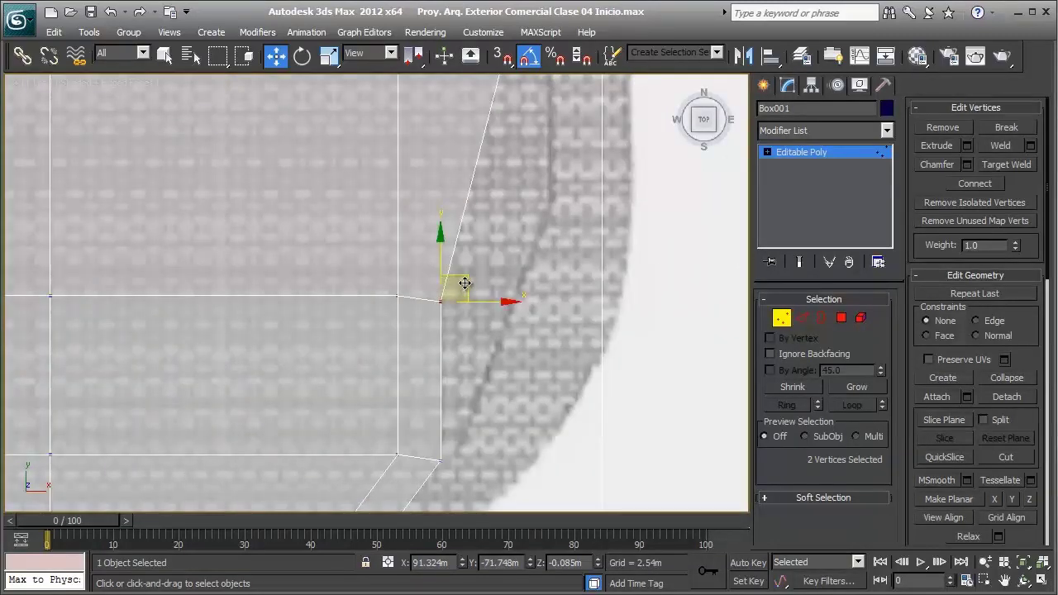
pyautogui.moveTo(463, 286); pyautogui.dragTo(571, 185)
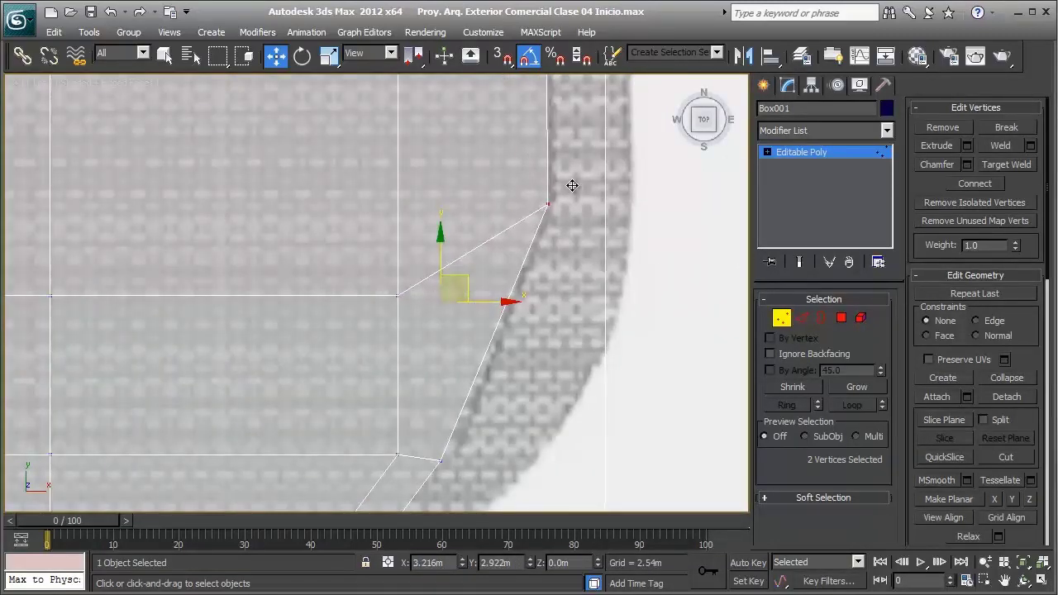
# Nudge the moved vertex slightly left to match the plan's edge
pyautogui.scroll(-1, 571, 185)
pyautogui.scroll(-1, 463, 149)
pyautogui.moveTo(453, 173); pyautogui.dragTo(465, 252, button='middle')
pyautogui.scroll(1, 464, 251)
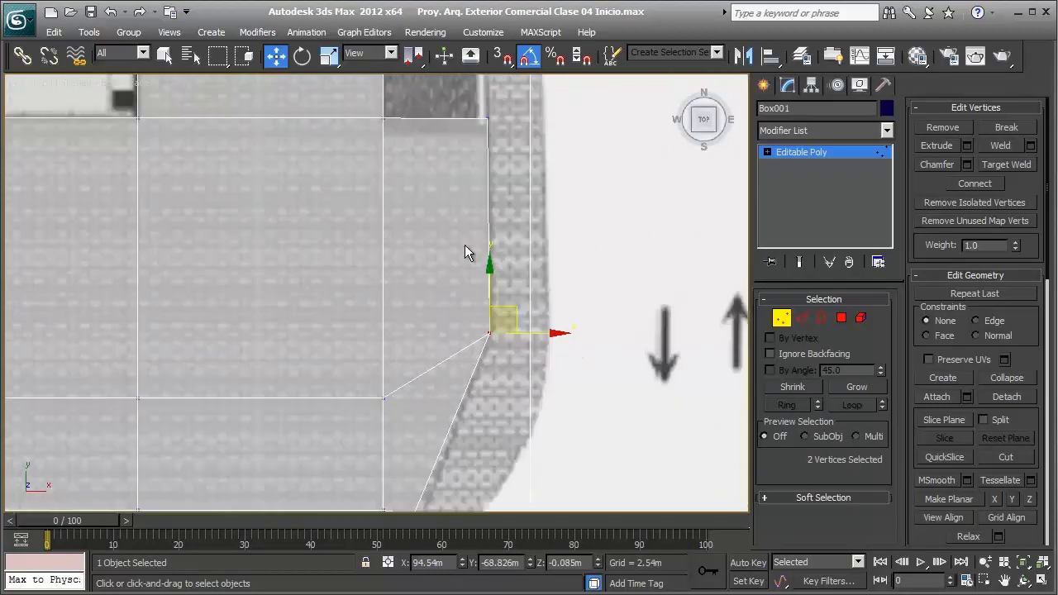
pyautogui.moveTo(512, 281); pyautogui.dragTo(517, 316, button='middle')
pyautogui.scroll(1, 545, 356)
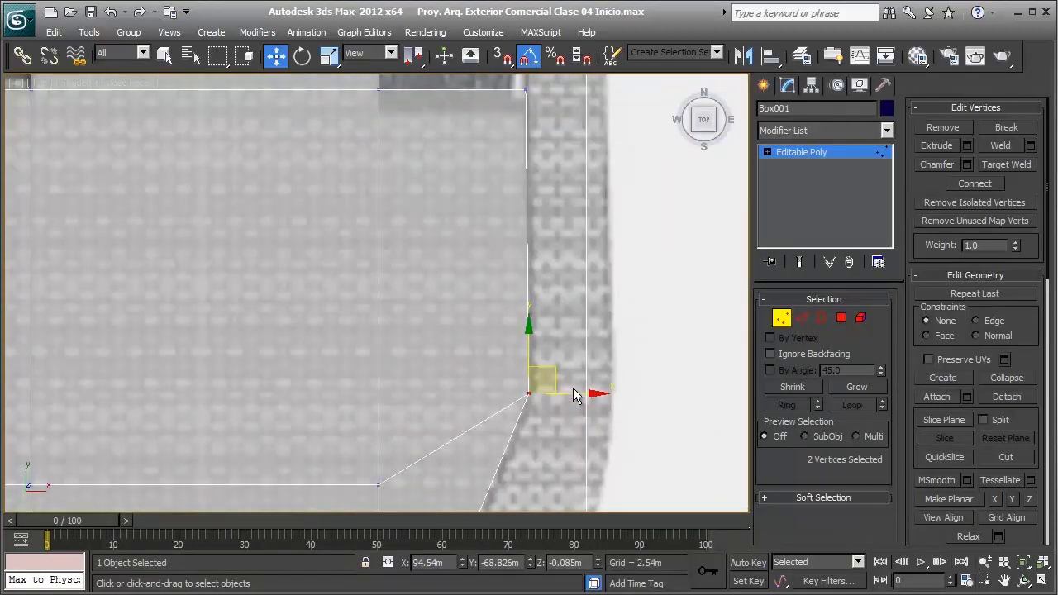
pyautogui.moveTo(575, 395); pyautogui.dragTo(573, 396)
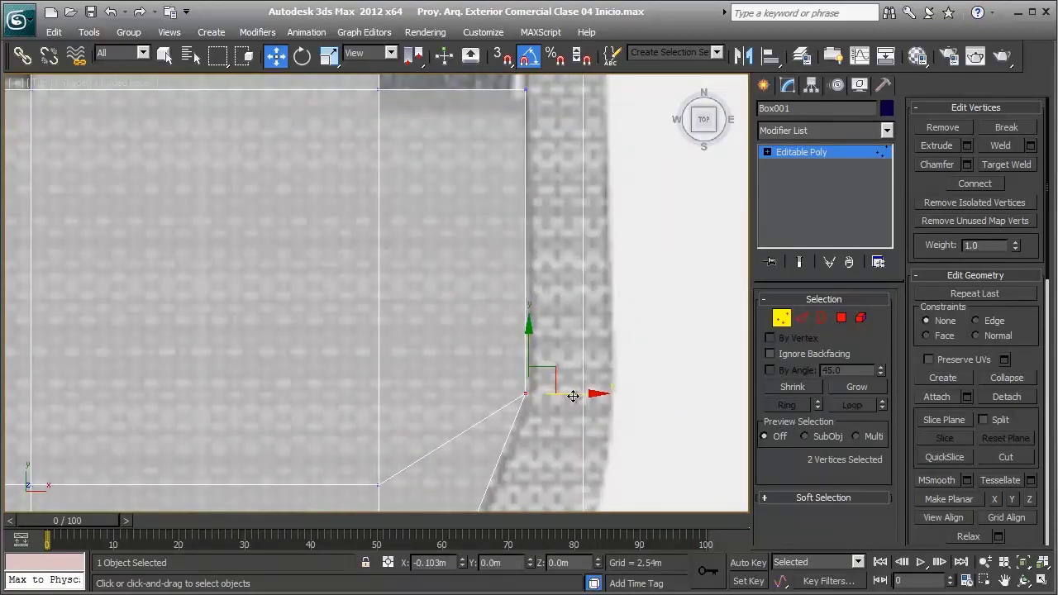
# Pull the next chamfer vertex up and right onto the curve
pyautogui.scroll(-1, 493, 366)
pyautogui.scroll(-1, 442, 395)
pyautogui.moveTo(442, 394); pyautogui.dragTo(430, 286, button='middle')
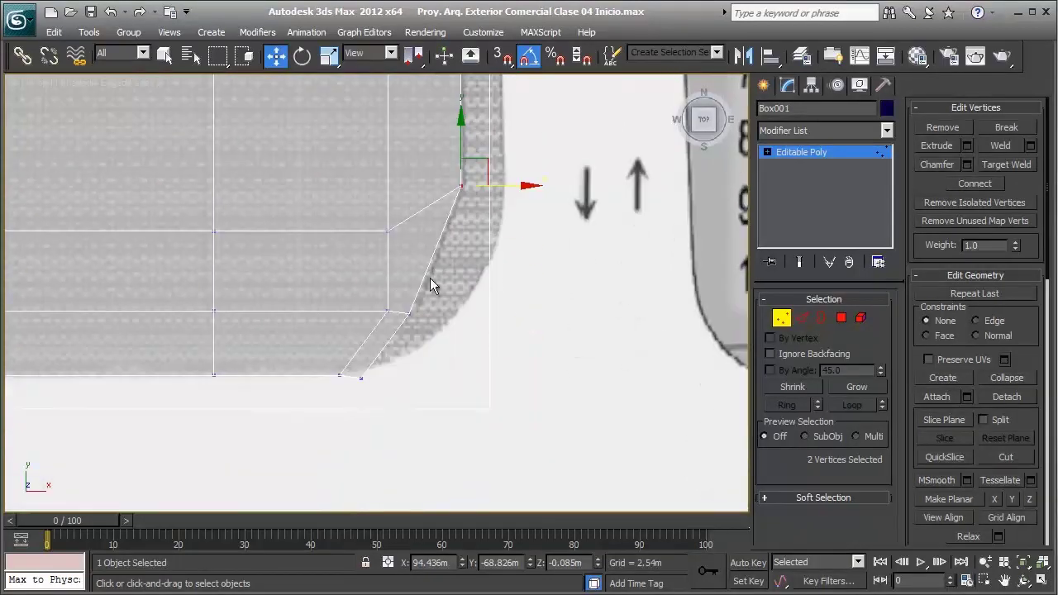
pyautogui.scroll(3, 426, 322)
pyautogui.moveTo(467, 372); pyautogui.dragTo(468, 371)
pyautogui.moveTo(489, 334); pyautogui.dragTo(517, 308)
# Select the lower chamfer vertex and align it to the curve
pyautogui.scroll(-1, 527, 293)
pyautogui.scroll(-1, 500, 212)
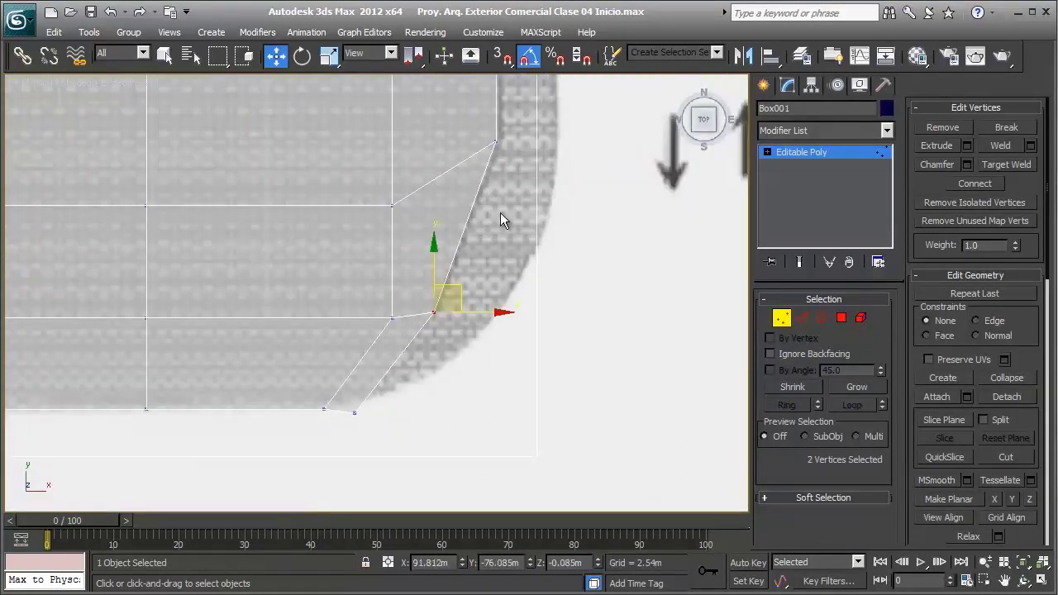
pyautogui.scroll(-2, 474, 225)
pyautogui.scroll(1, 413, 273)
pyautogui.scroll(2, 402, 295)
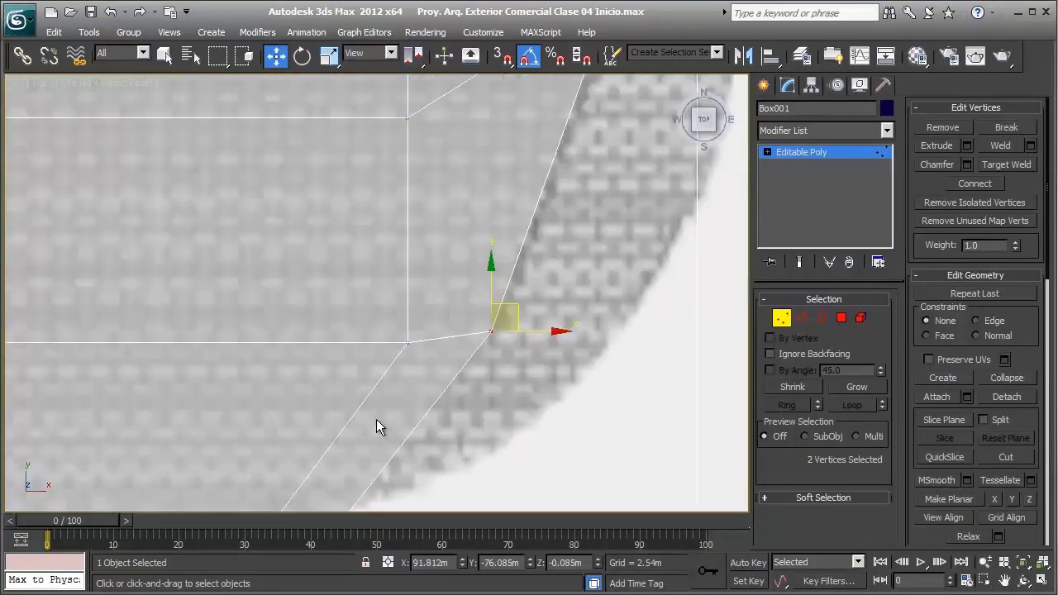
pyautogui.scroll(1, 394, 265)
pyautogui.scroll(1, 391, 413)
pyautogui.moveTo(328, 394)
pyautogui.mouseDown()
pyautogui.moveTo(543, 293)
pyautogui.moveTo(543, 283)
pyautogui.moveTo(455, 253)
pyautogui.moveTo(444, 334)
pyautogui.mouseUp()
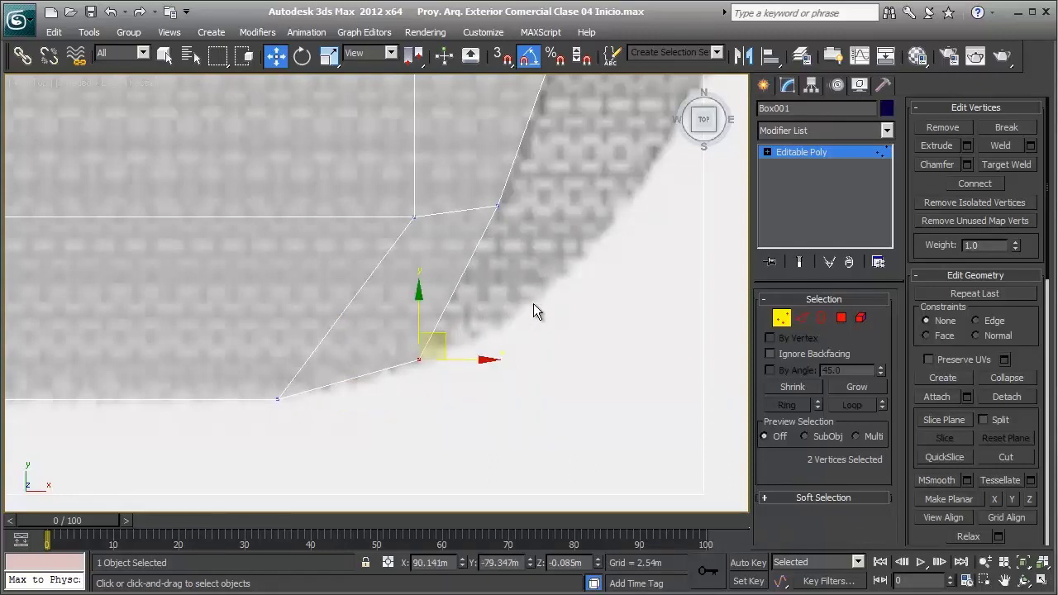
# Zoom out to check the parking area, then reframe the slab's rounded corner vertices
pyautogui.scroll(-3, 487, 269)
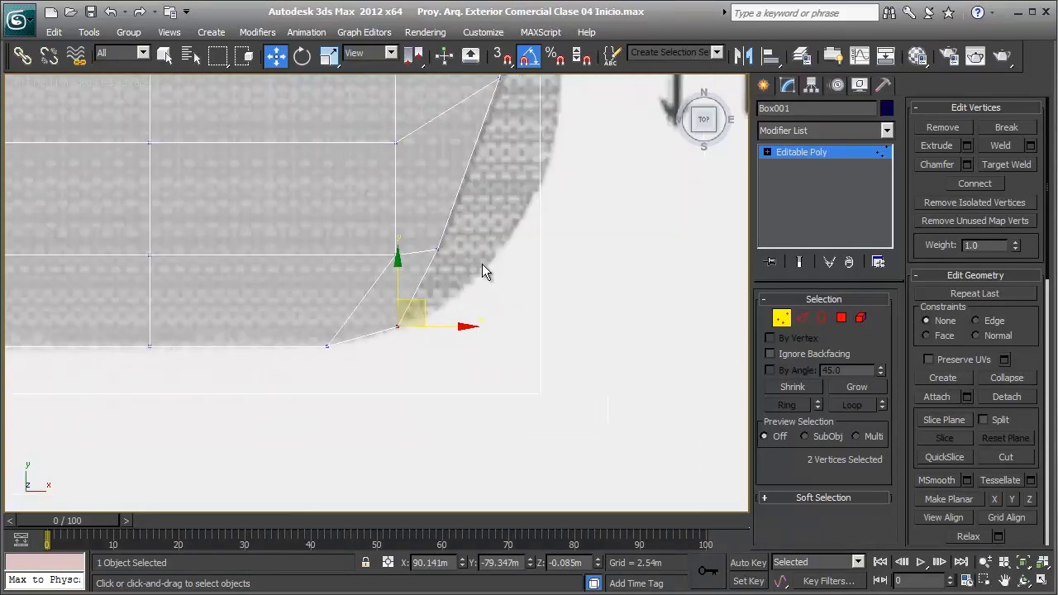
pyautogui.scroll(-2, 477, 262)
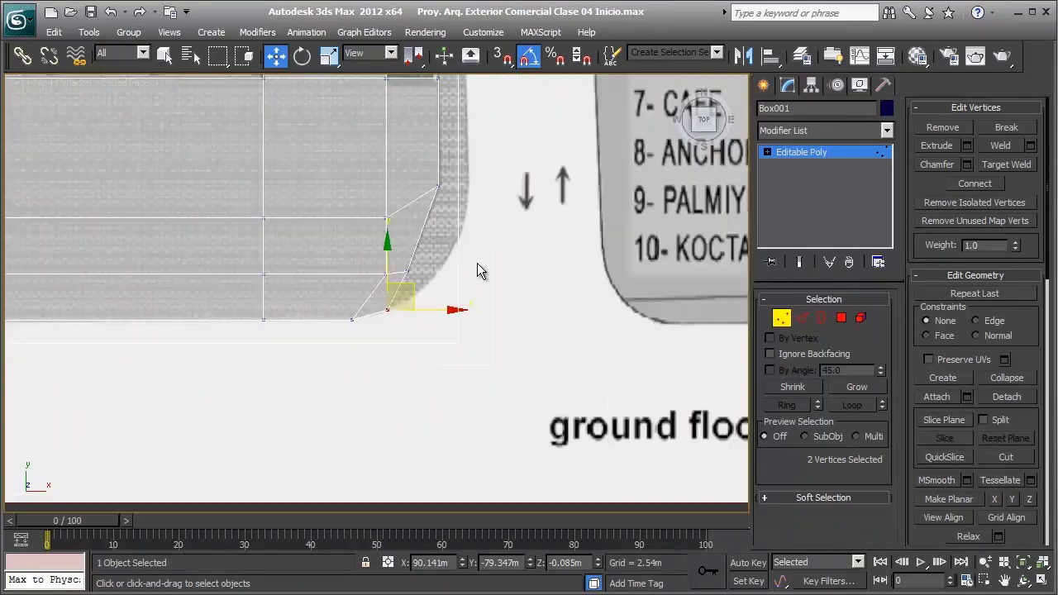
pyautogui.scroll(-2, 432, 236)
pyautogui.scroll(-1, 426, 198)
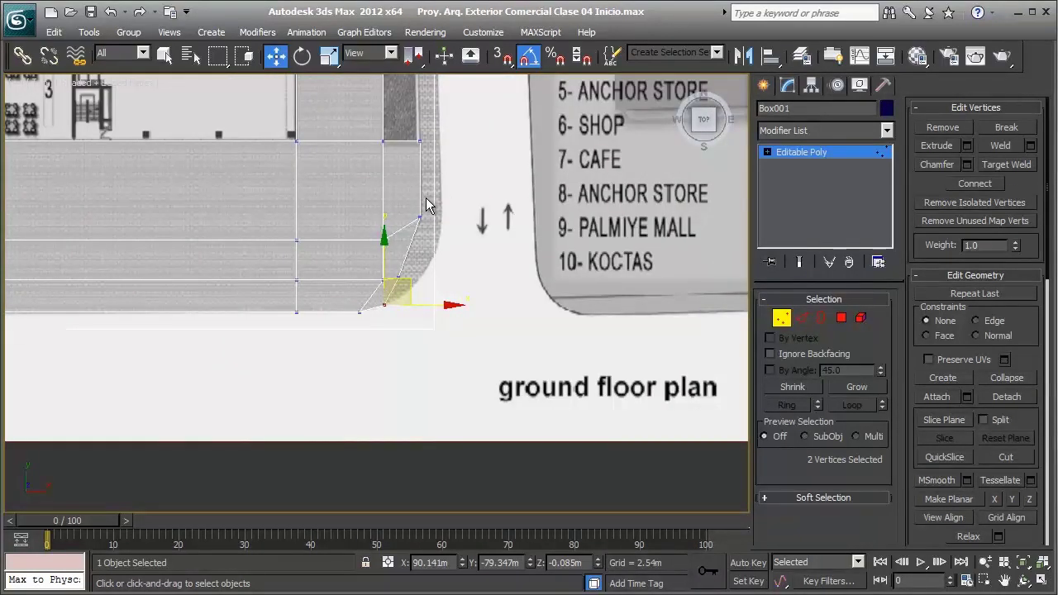
pyautogui.scroll(1, 496, 215)
pyautogui.scroll(-3, 371, 170)
pyautogui.scroll(-1, 469, 383)
pyautogui.scroll(-2, 378, 292)
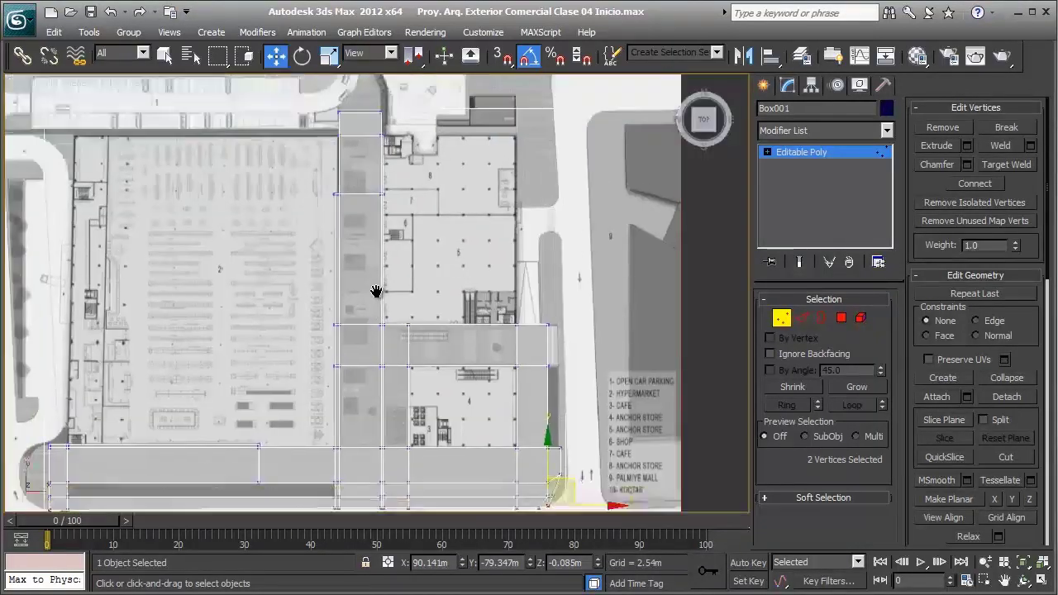
pyautogui.scroll(-1, 358, 265)
pyautogui.scroll(-1, 433, 383)
pyautogui.scroll(3, 328, 314)
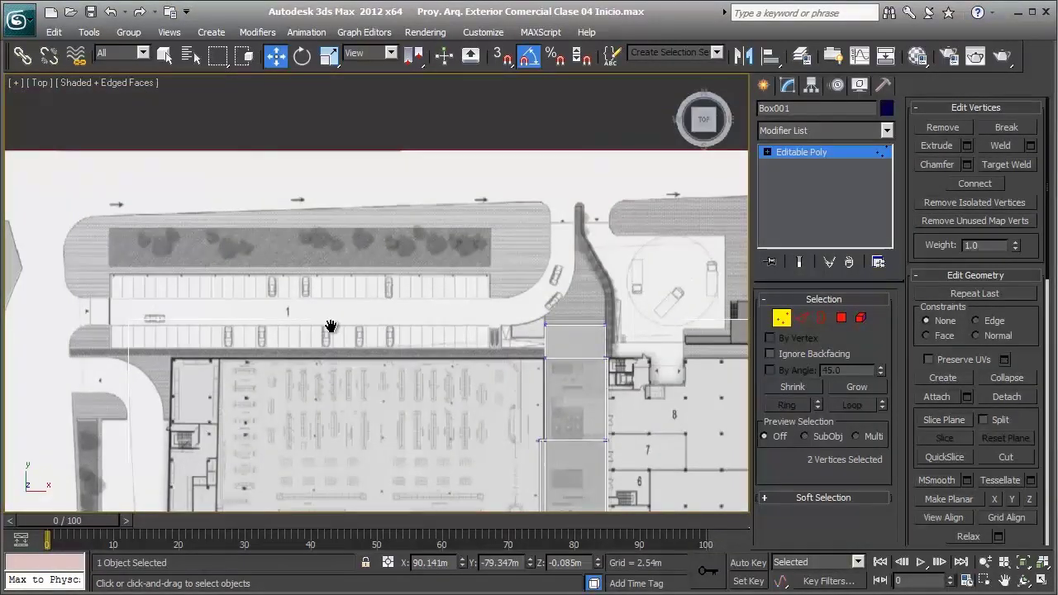
pyautogui.moveTo(331, 266); pyautogui.dragTo(403, 307, button='middle')
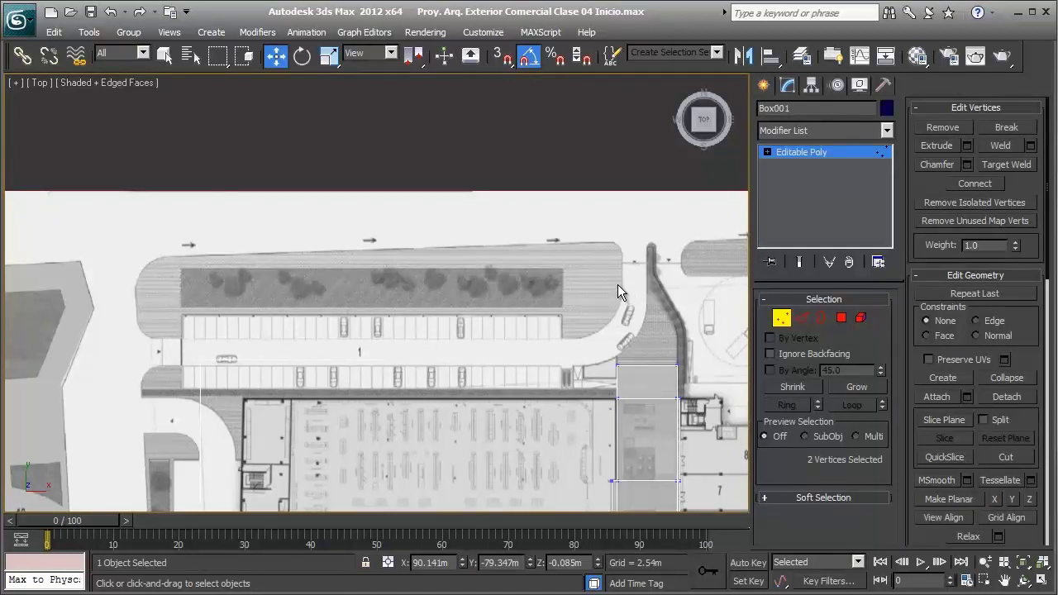
pyautogui.scroll(-1, 617, 284)
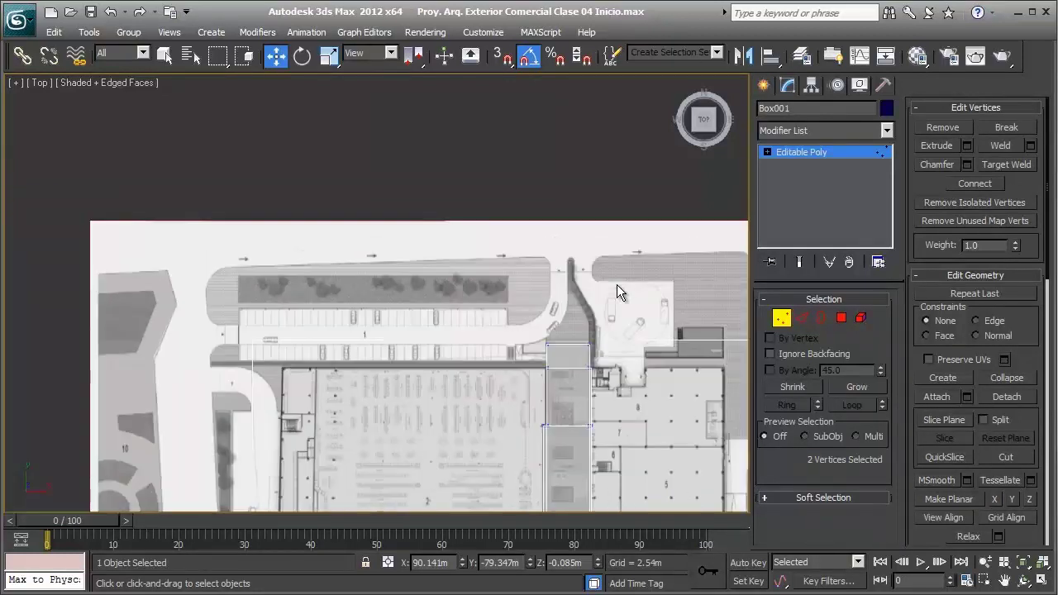
pyautogui.scroll(-2, 614, 373)
pyautogui.scroll(1, 507, 307)
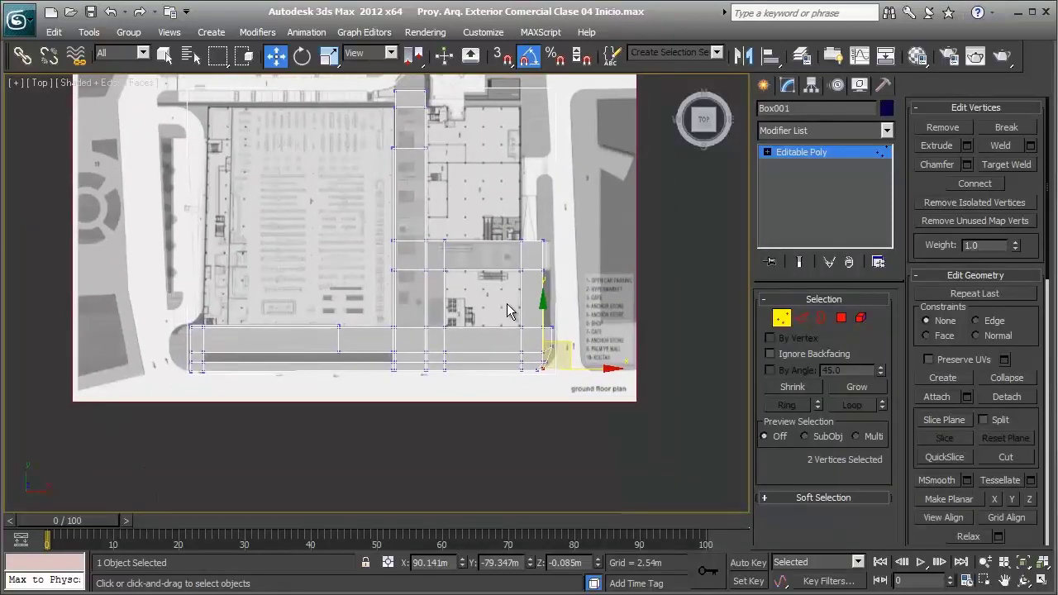
pyautogui.scroll(1, 507, 302)
pyautogui.scroll(1, 530, 319)
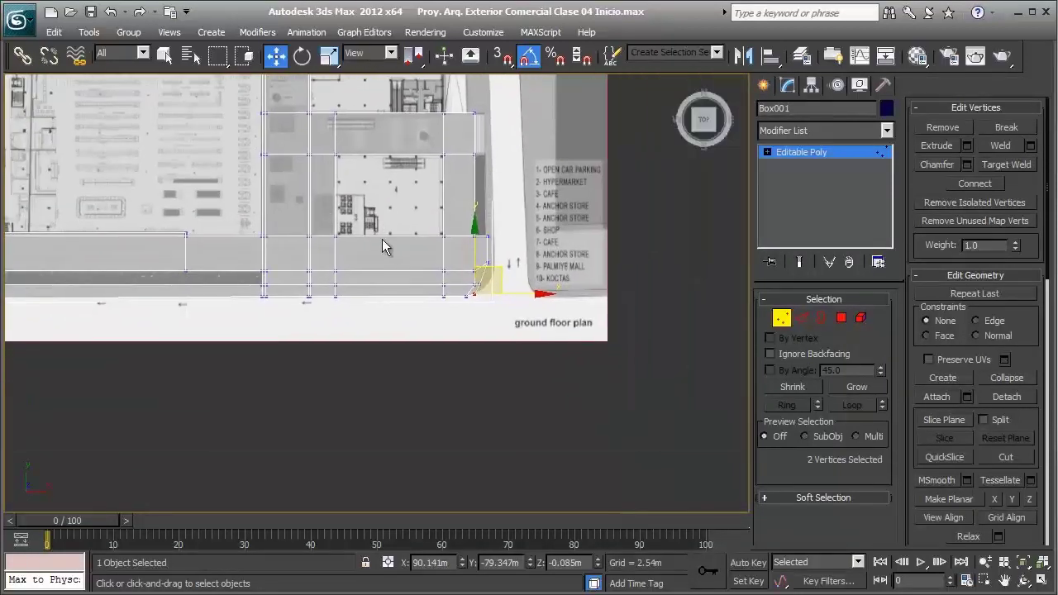
pyautogui.scroll(1, 382, 239)
pyautogui.moveTo(447, 256); pyautogui.dragTo(201, 290, button='middle')
pyautogui.scroll(3, 219, 290)
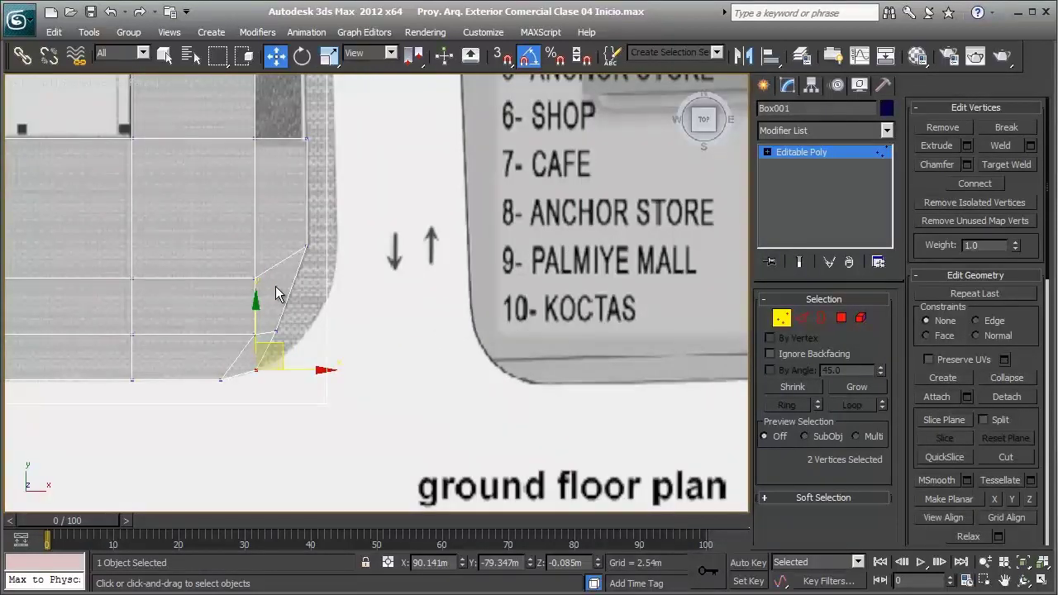
pyautogui.moveTo(365, 286); pyautogui.dragTo(463, 286, button='middle')
pyautogui.scroll(2, 463, 286)
pyautogui.scroll(1, 465, 463)
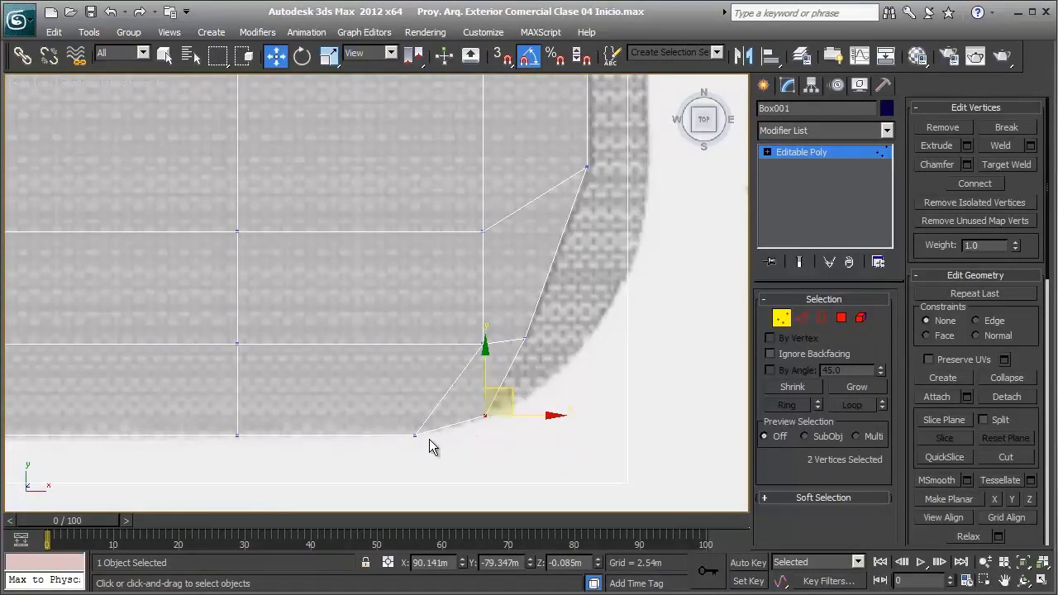
pyautogui.moveTo(429, 447); pyautogui.dragTo(382, 402, button='middle')
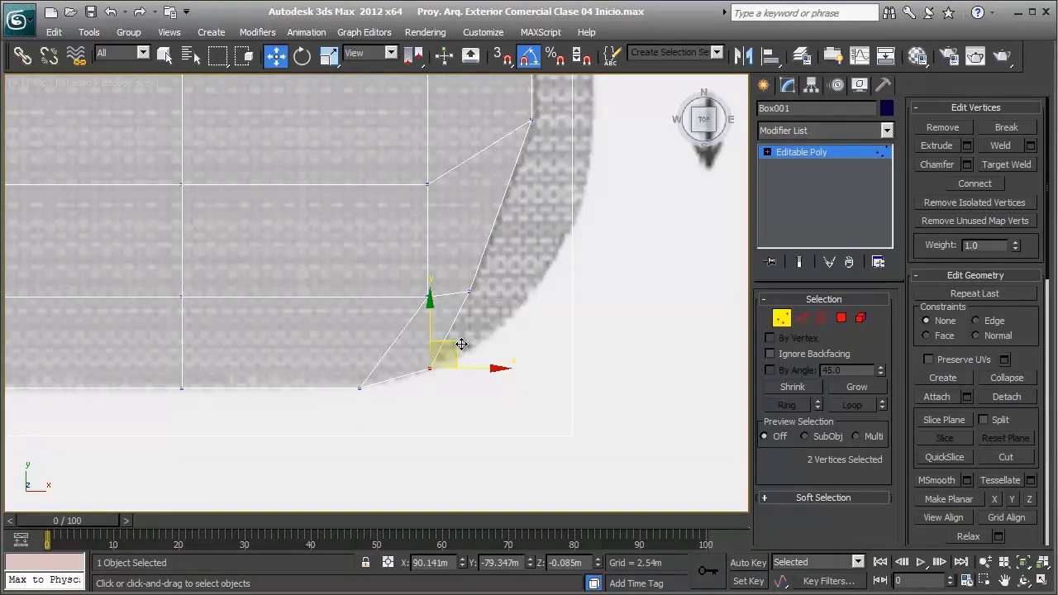
# Shift the corner vertices left and down to fit the plan's curve
pyautogui.scroll(1, 463, 347)
pyautogui.scroll(1, 430, 331)
pyautogui.scroll(2, 422, 323)
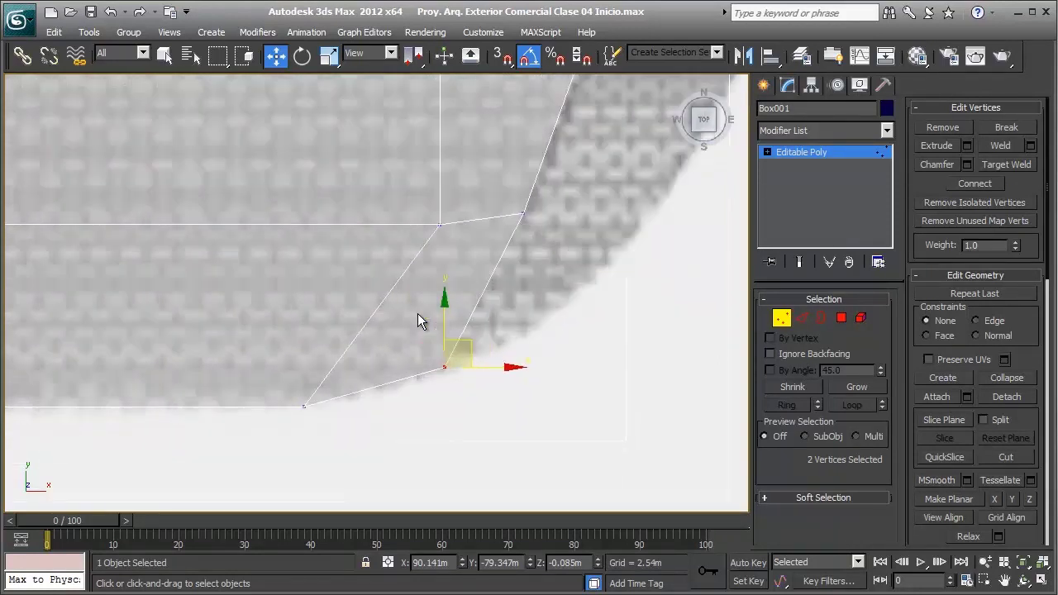
pyautogui.moveTo(463, 345); pyautogui.dragTo(434, 361)
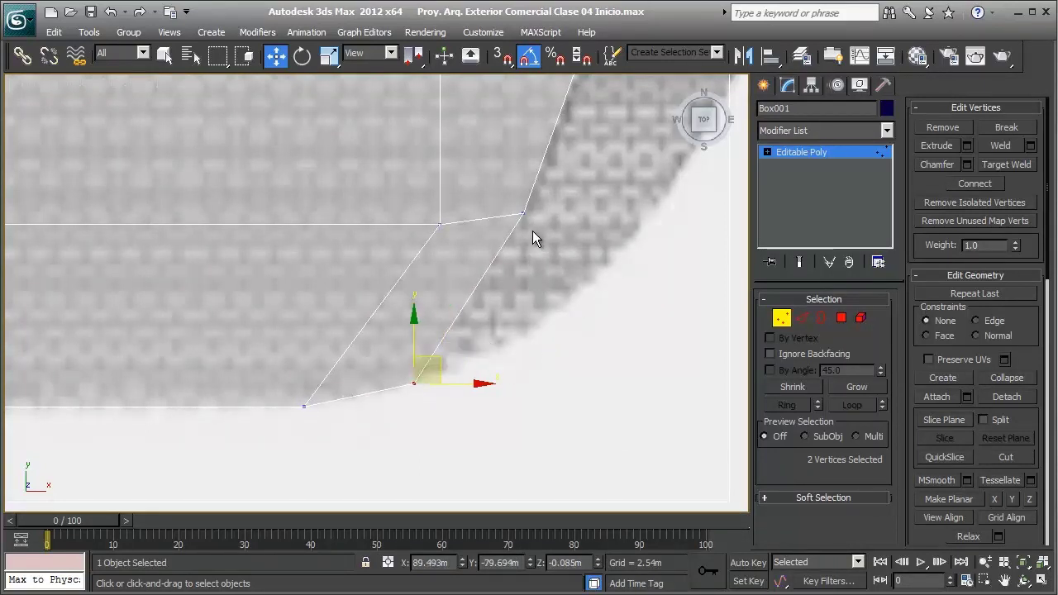
pyautogui.scroll(-1, 533, 231)
pyautogui.scroll(-1, 532, 229)
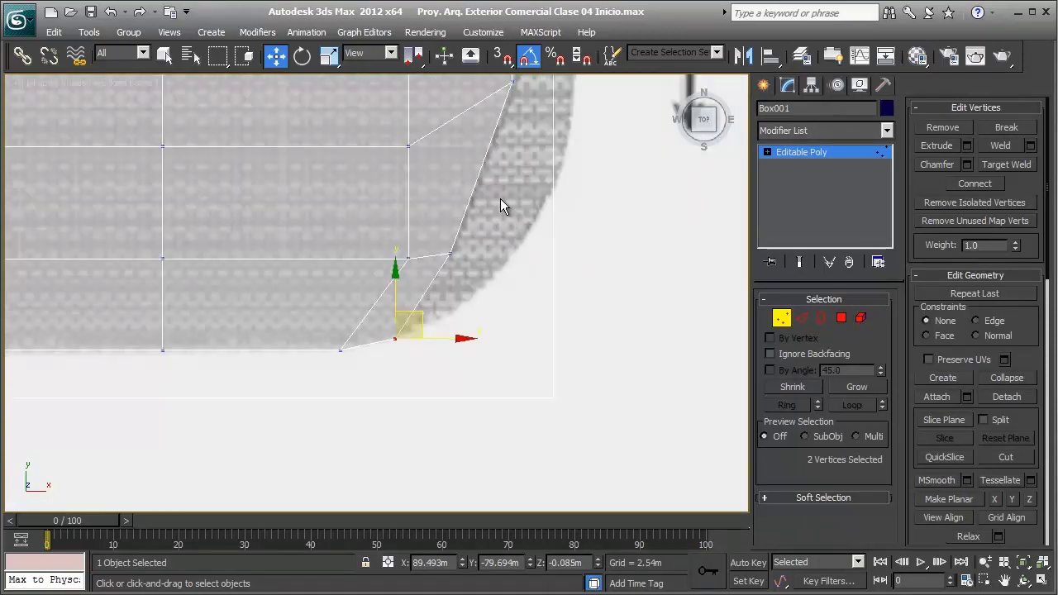
pyautogui.scroll(1, 502, 203)
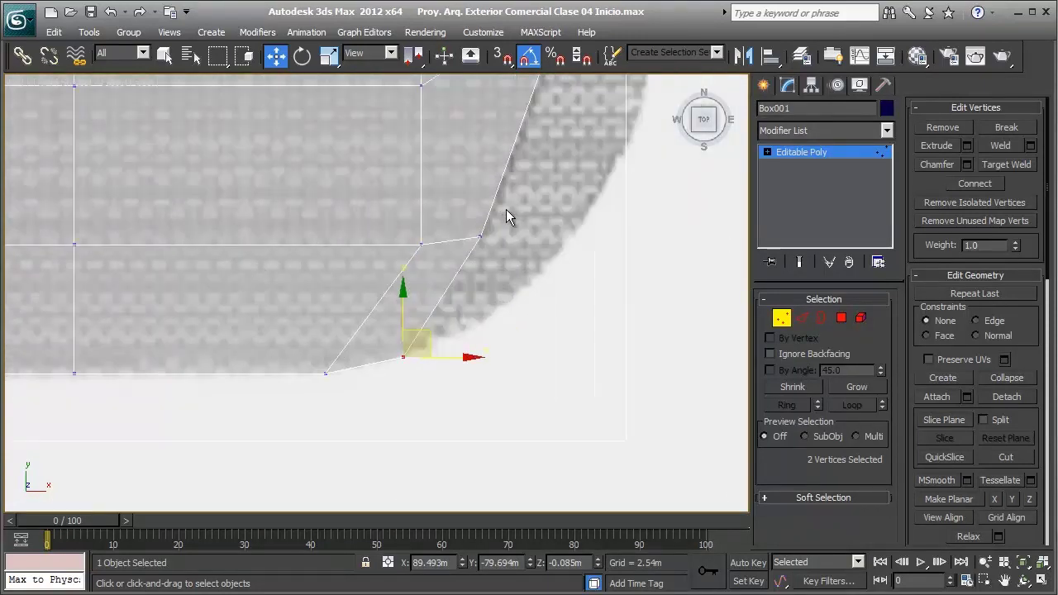
# In Polygon mode, zoom in on the lower edge of the bevelled corner
pyautogui.click(841, 318)
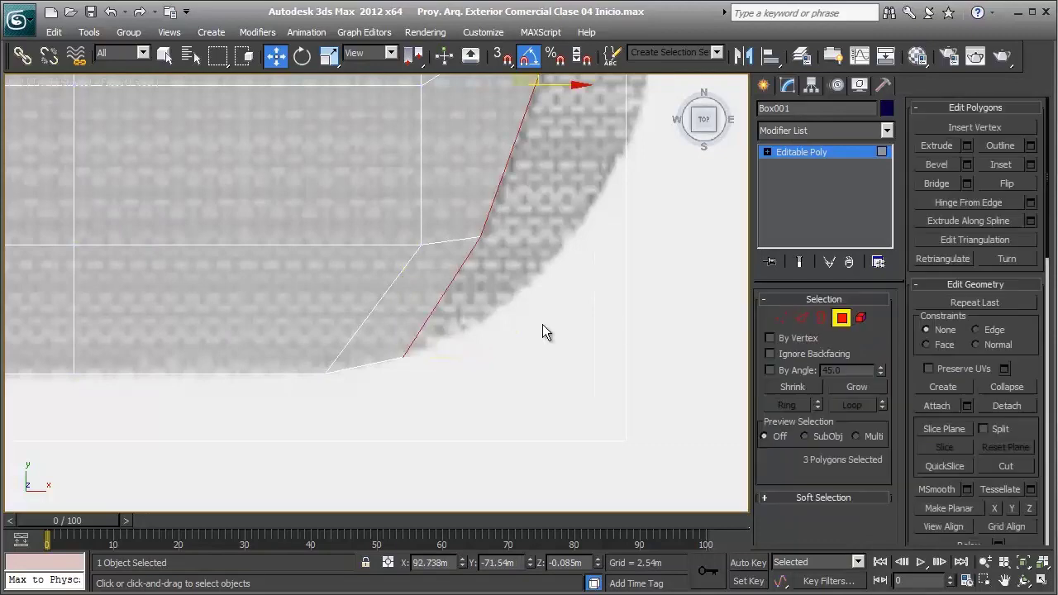
pyautogui.scroll(-1, 477, 248)
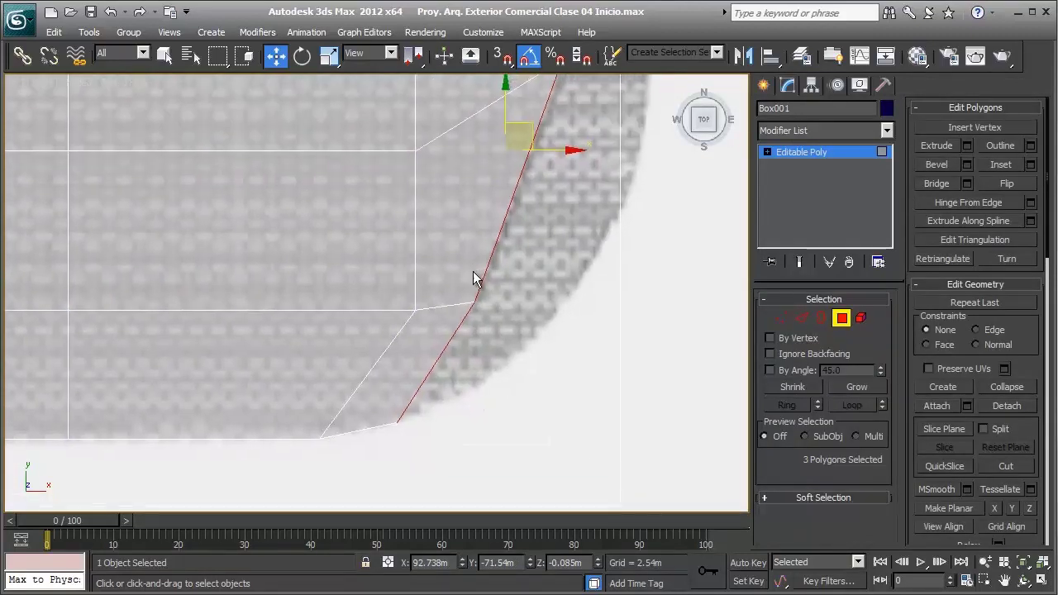
pyautogui.scroll(-1, 463, 289)
pyautogui.scroll(-1, 421, 339)
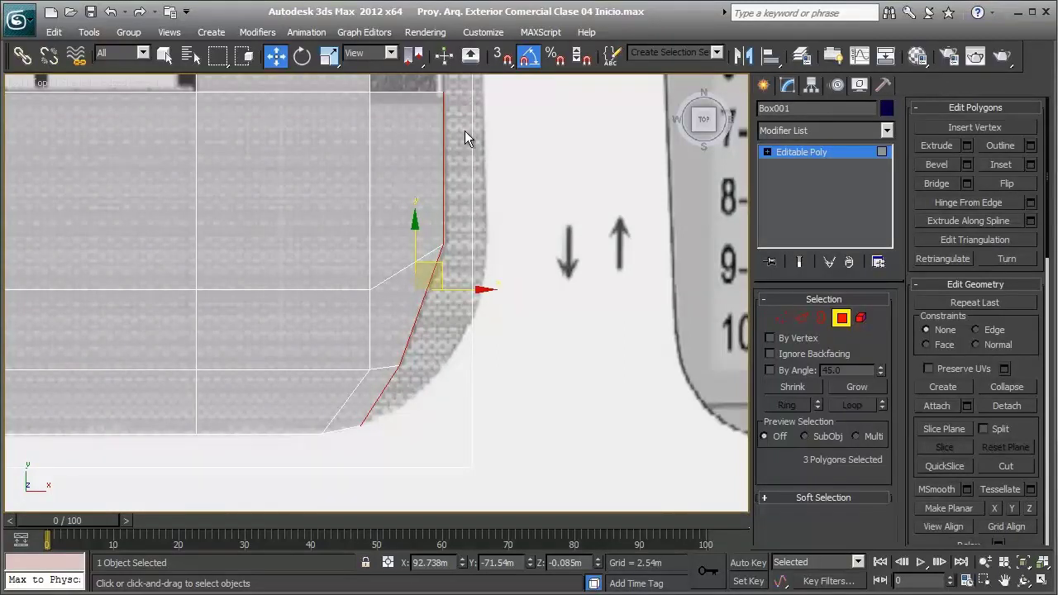
pyautogui.scroll(-2, 463, 229)
pyautogui.moveTo(463, 229); pyautogui.dragTo(458, 279, button='middle')
pyautogui.scroll(1, 426, 380)
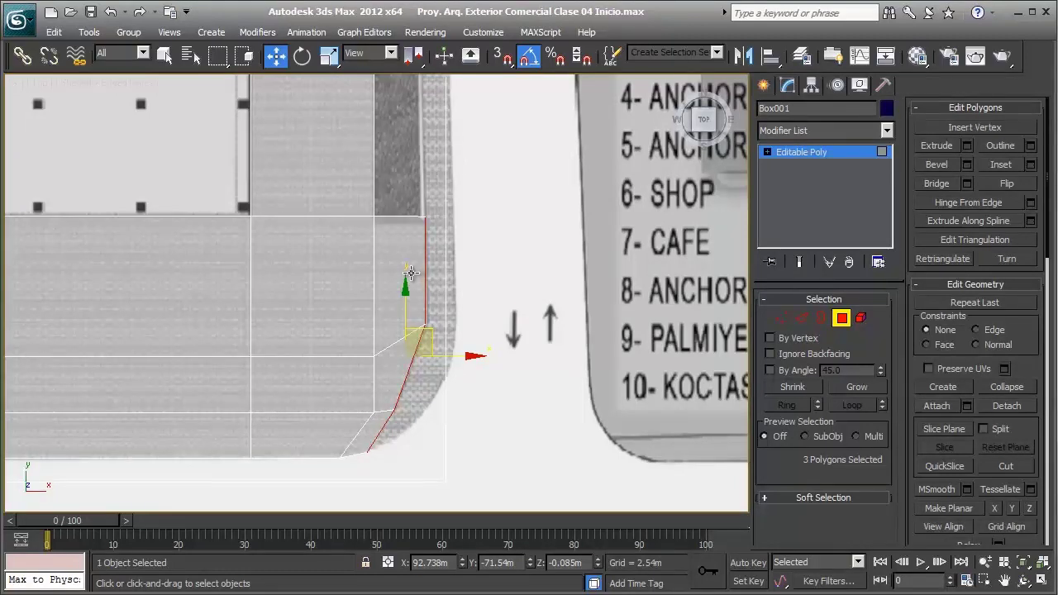
pyautogui.scroll(1, 404, 285)
pyautogui.scroll(2, 413, 262)
pyautogui.scroll(-2, 414, 262)
pyautogui.scroll(1, 457, 188)
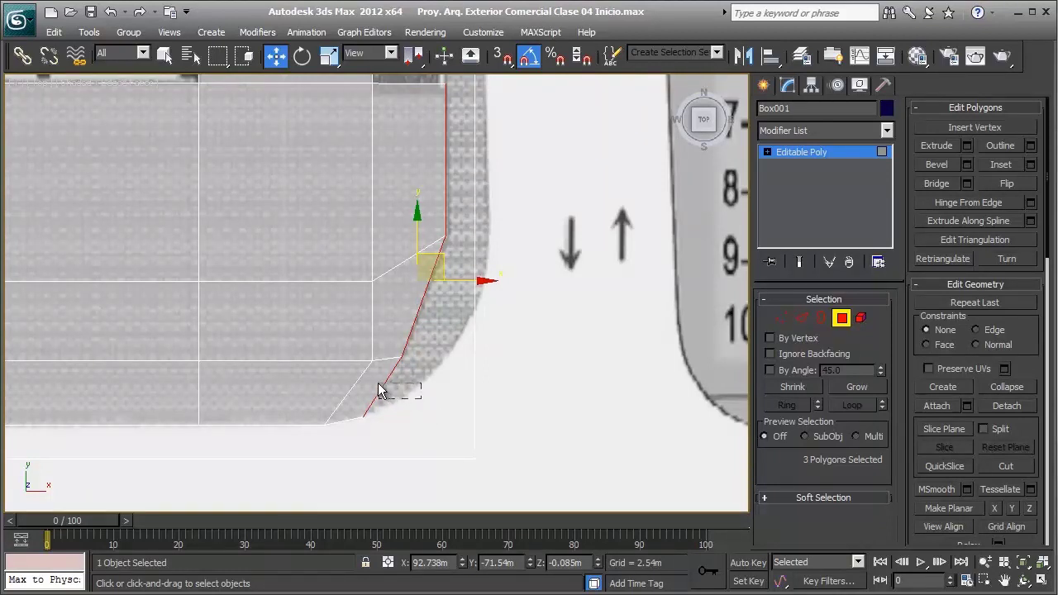
# Select thin bevel polygon 122 and move it onto the curved wall
pyautogui.click(400, 417)
pyautogui.click(383, 391)
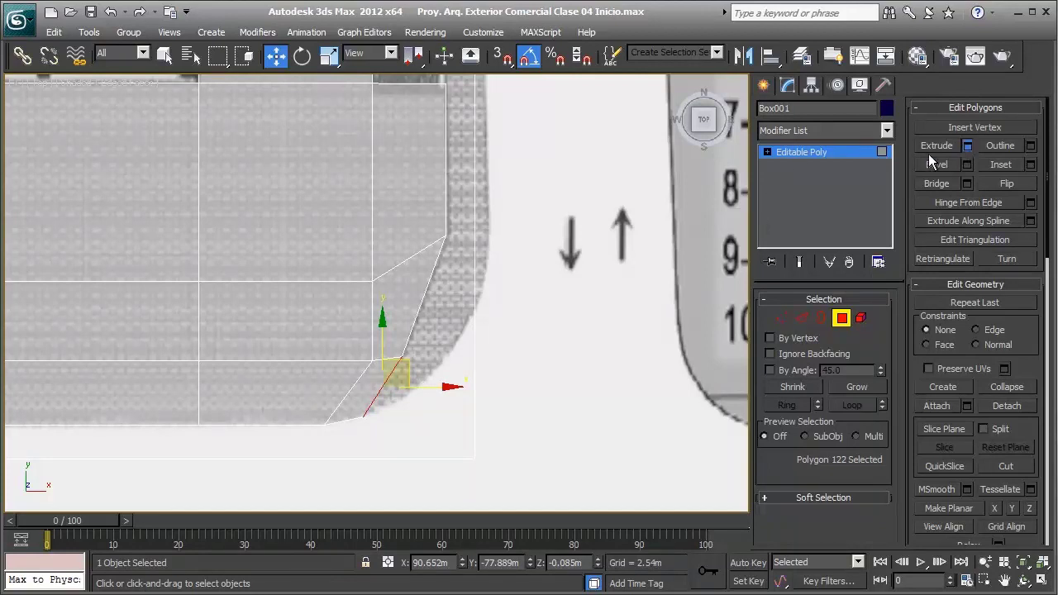
pyautogui.moveTo(415, 379); pyautogui.dragTo(612, 422)
pyautogui.scroll(-3, 378, 367)
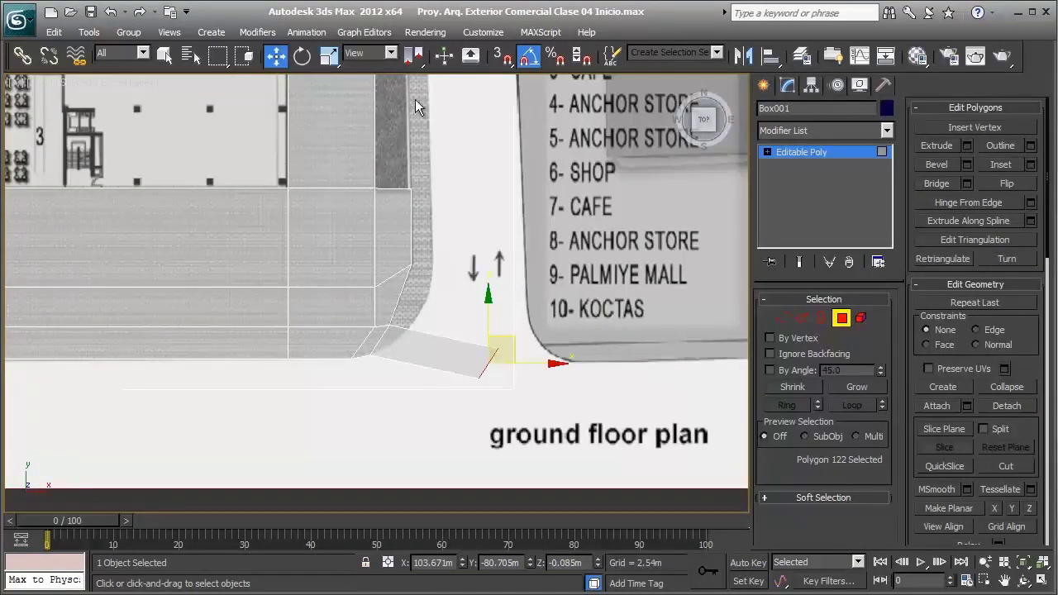
pyautogui.scroll(-2, 428, 242)
pyautogui.scroll(-2, 404, 180)
pyautogui.scroll(3, 402, 262)
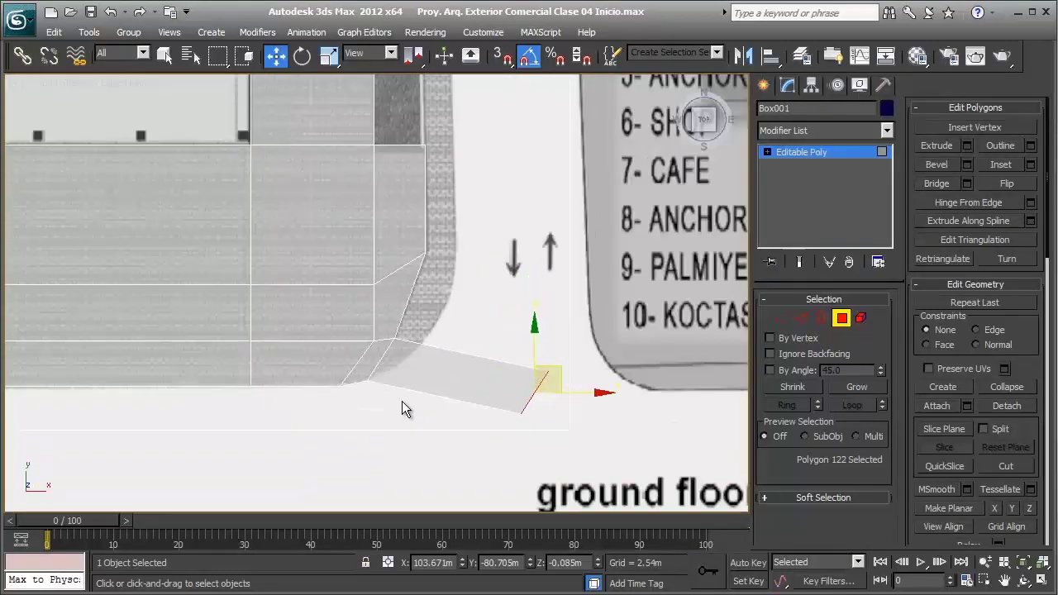
pyautogui.scroll(2, 404, 406)
pyautogui.scroll(1, 605, 331)
pyautogui.moveTo(629, 330); pyautogui.dragTo(354, 271)
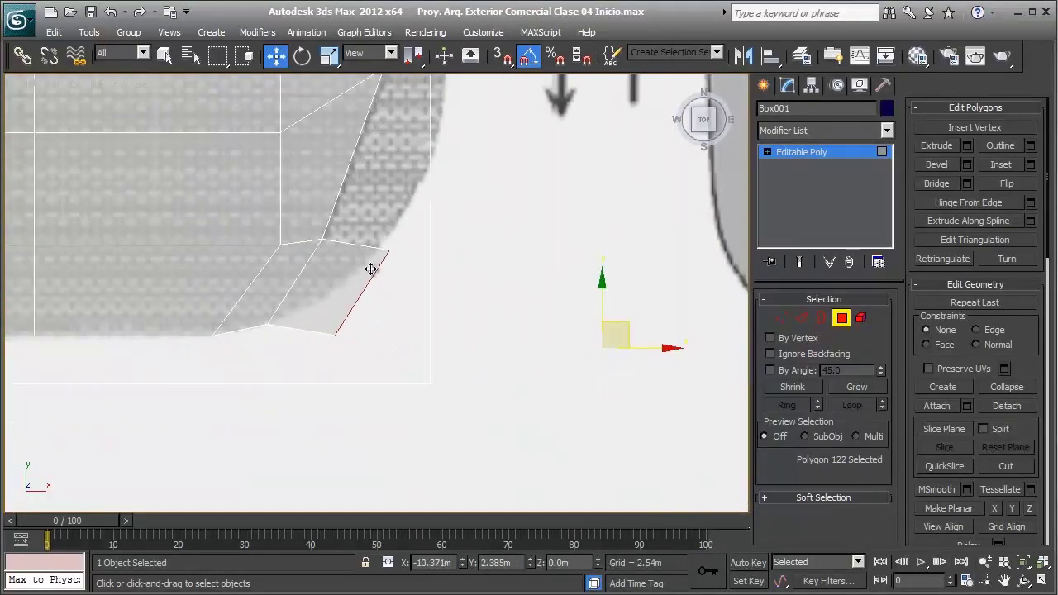
# In Vertex mode, box-select the two vertices at the strip's end
pyautogui.scroll(1, 349, 271)
pyautogui.moveTo(349, 271); pyautogui.dragTo(451, 285, button='middle')
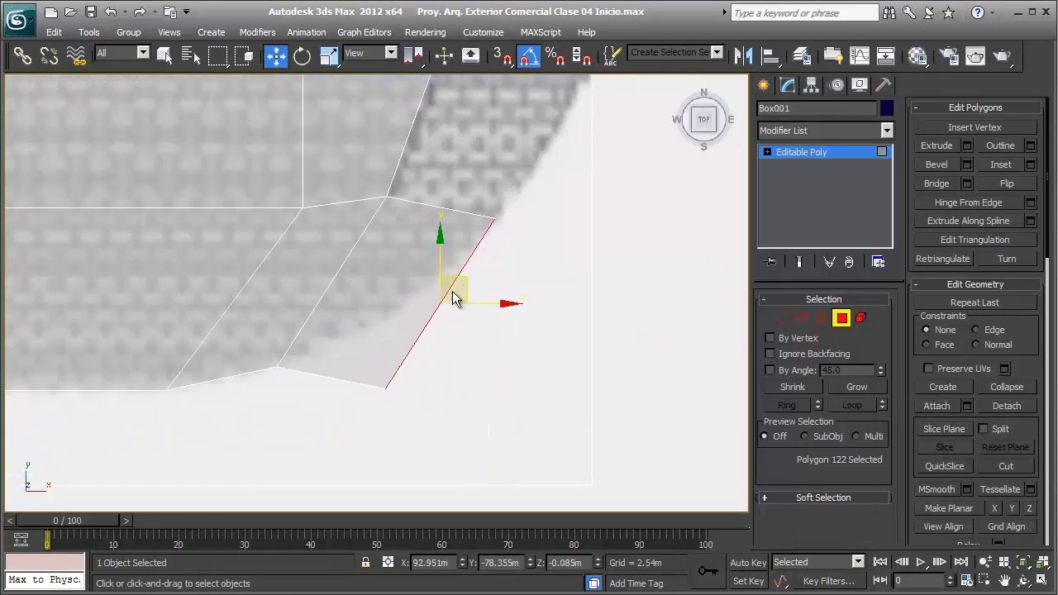
pyautogui.press('1')
pyautogui.moveTo(376, 364)
pyautogui.mouseDown()
pyautogui.moveTo(389, 319)
pyautogui.moveTo(416, 304)
pyautogui.mouseUp()
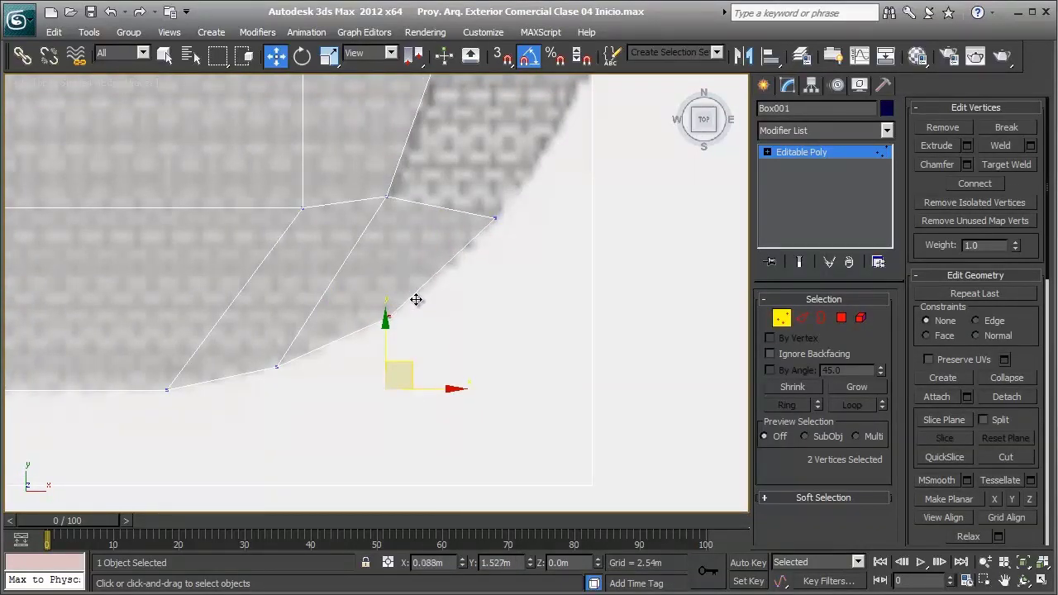
# Move the strip's outer end vertex and lower corner vertex onto the curved outline
pyautogui.moveTo(510, 261); pyautogui.dragTo(505, 252)
pyautogui.moveTo(511, 205); pyautogui.dragTo(504, 220)
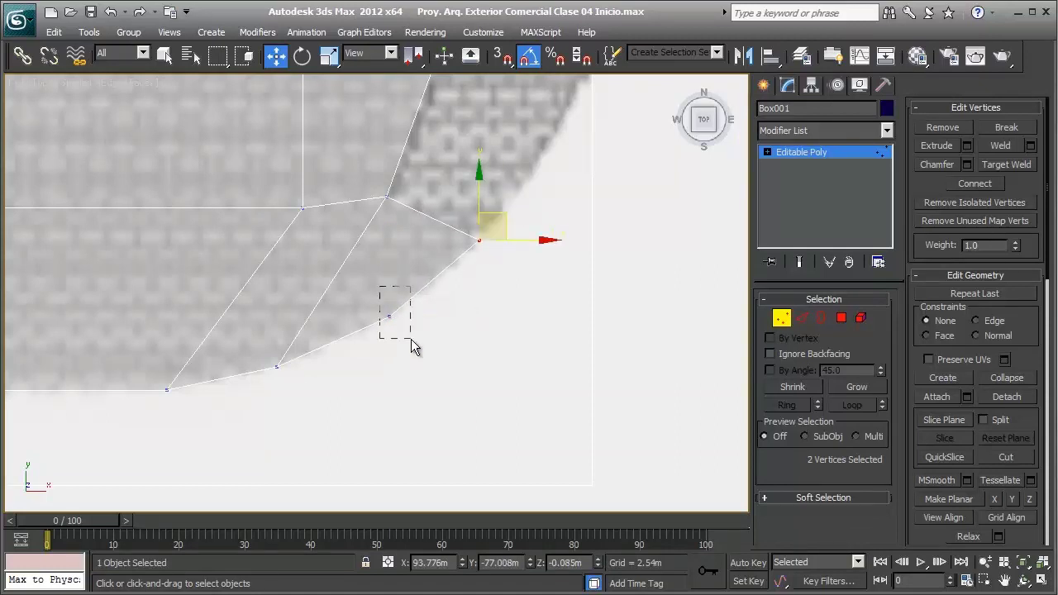
pyautogui.moveTo(412, 341); pyautogui.dragTo(412, 341)
pyautogui.moveTo(416, 294); pyautogui.dragTo(414, 304)
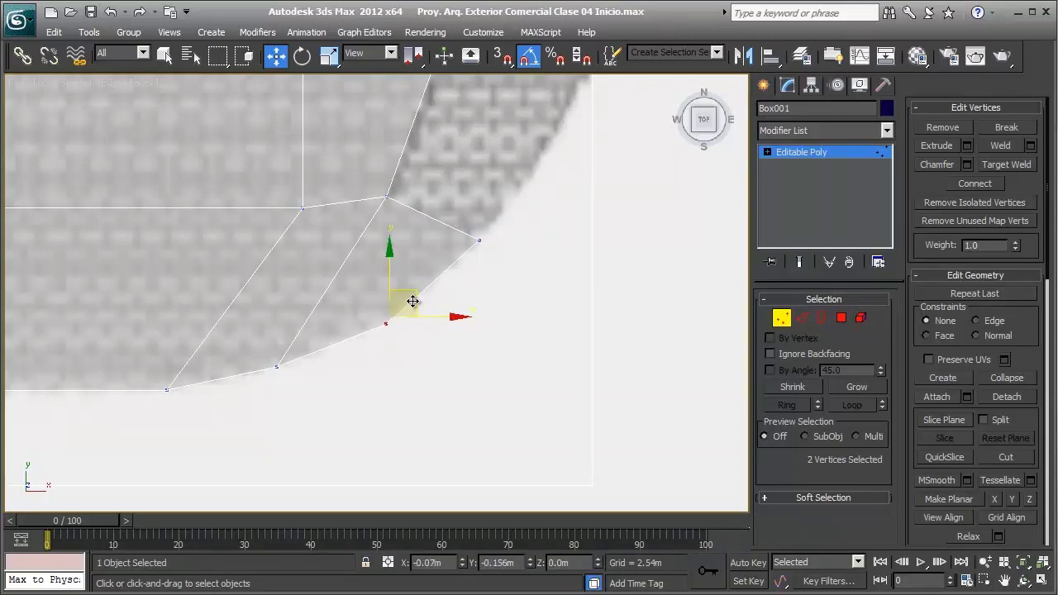
pyautogui.scroll(-2, 418, 237)
pyautogui.moveTo(419, 237); pyautogui.dragTo(413, 350, button='middle')
# In Polygon mode, select the thin end polygon 122 and the small polygon 143
pyautogui.click(842, 318)
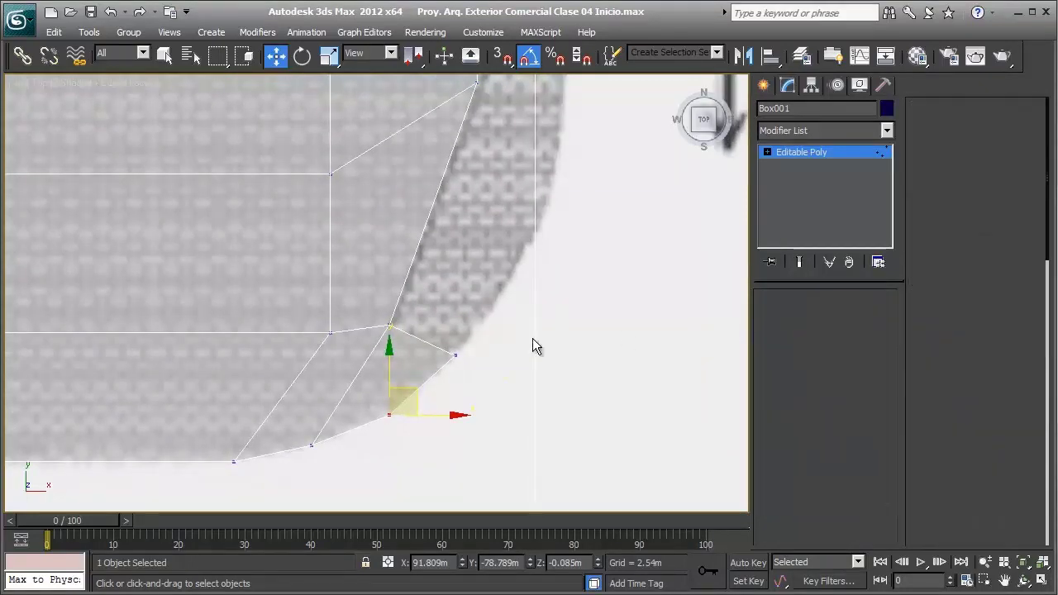
pyautogui.click(430, 356)
pyautogui.click(417, 346)
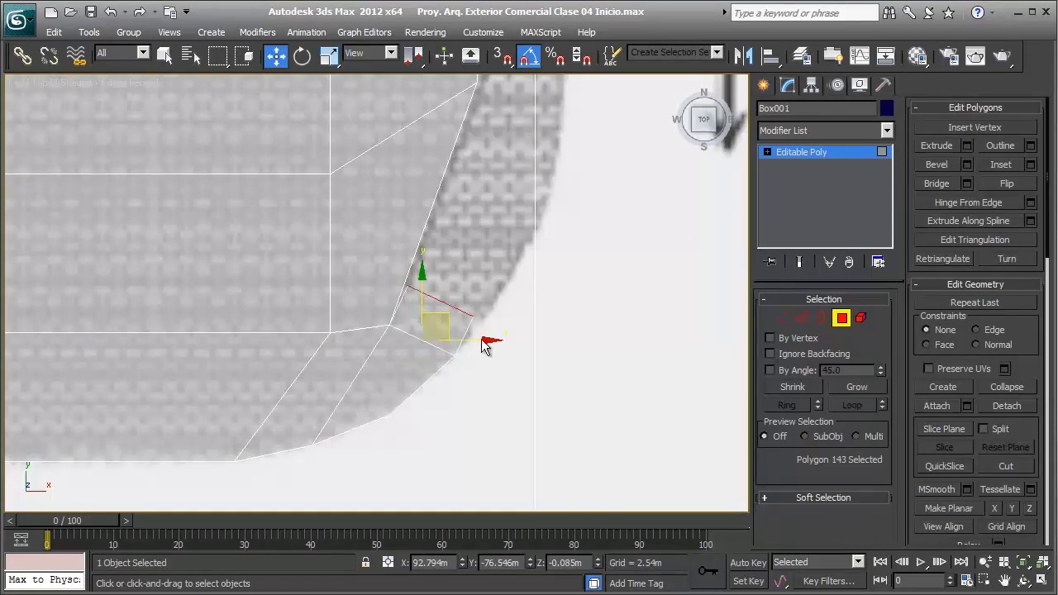
pyautogui.scroll(-2, 460, 330)
pyautogui.scroll(2, 459, 331)
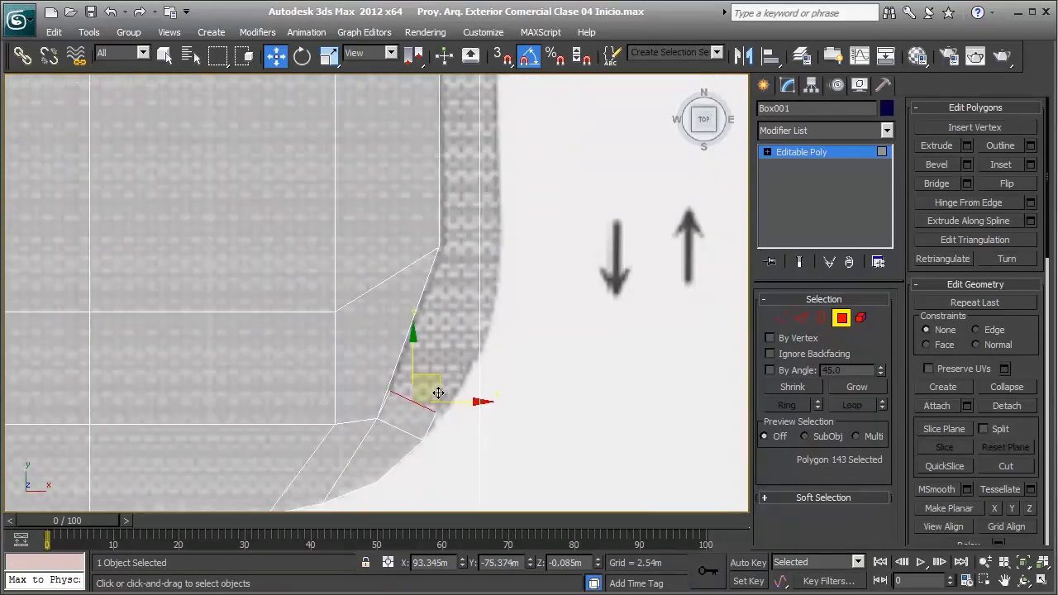
pyautogui.scroll(1, 430, 335)
pyautogui.scroll(2, 388, 343)
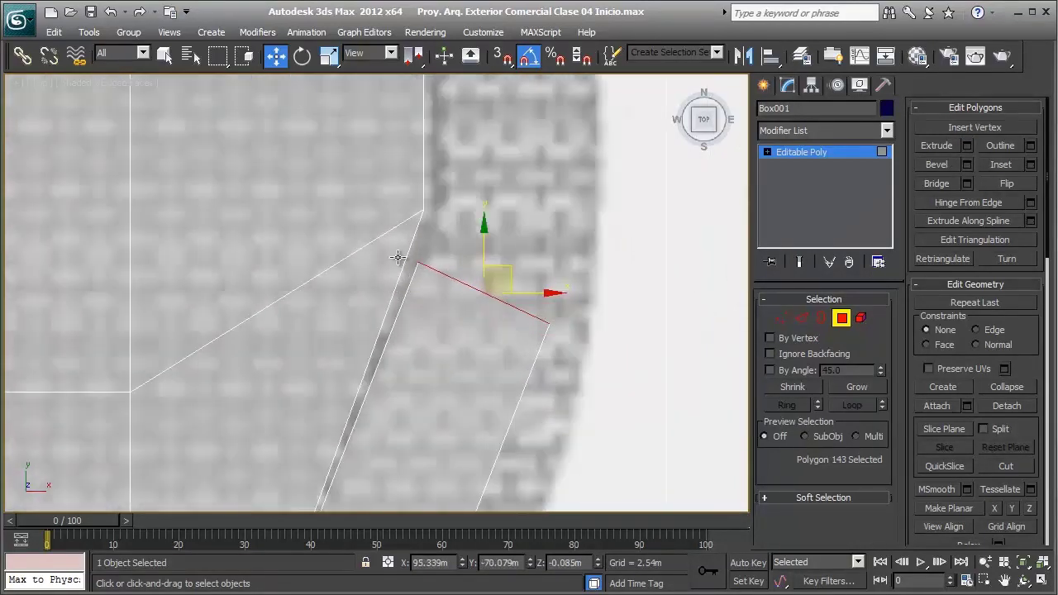
pyautogui.scroll(2, 363, 348)
# In Vertex mode, move the two vertices near the apex up and snap another onto the apex vertex
pyautogui.press('1')
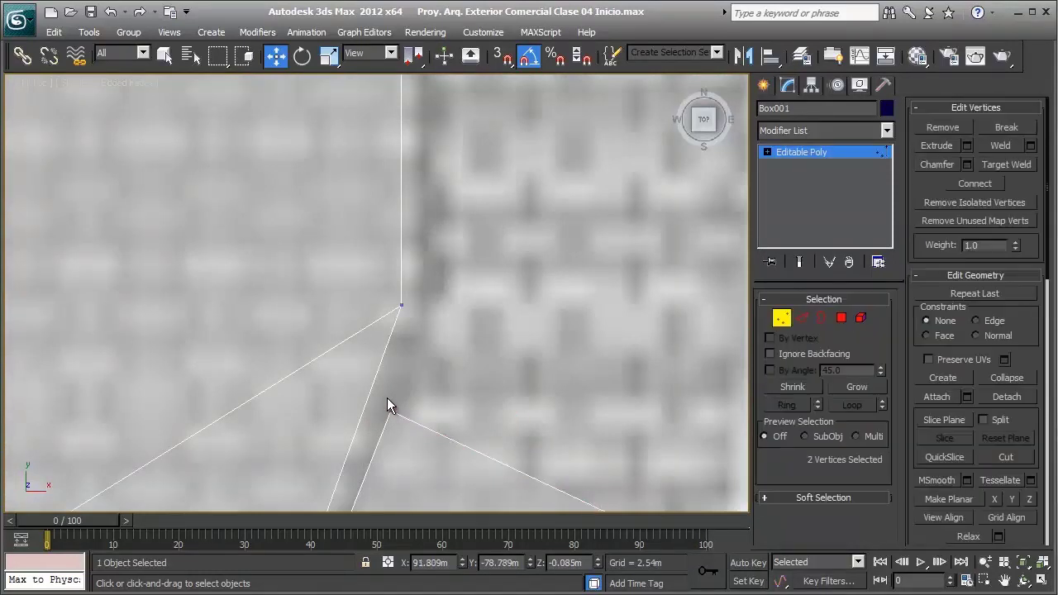
pyautogui.click(393, 407)
pyautogui.moveTo(392, 407)
pyautogui.mouseDown()
pyautogui.moveTo(426, 297)
pyautogui.moveTo(402, 307)
pyautogui.mouseUp()
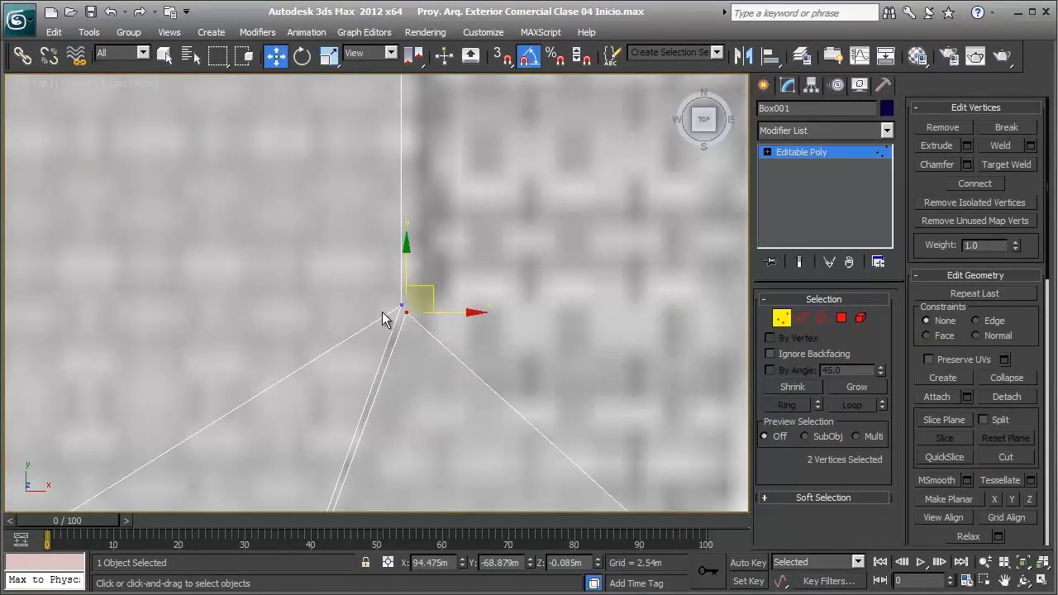
pyautogui.scroll(1, 422, 316)
pyautogui.scroll(1, 529, 330)
pyautogui.moveTo(517, 347); pyautogui.dragTo(506, 320)
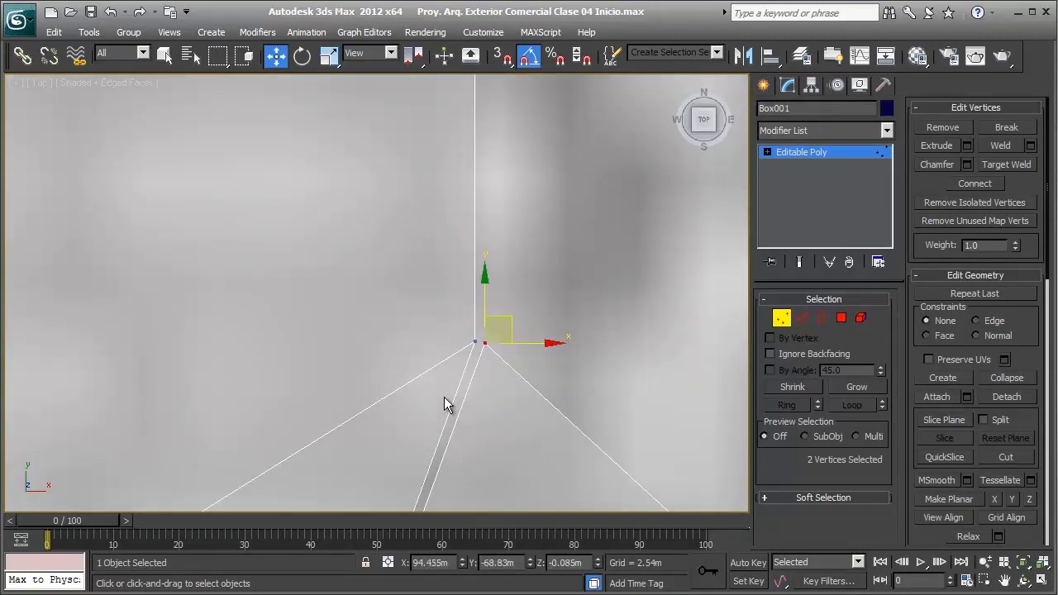
# Move the rounded-corner vertex down-left onto the circle outline and nudge it slightly right
pyautogui.scroll(-1, 448, 403)
pyautogui.scroll(1, 434, 369)
pyautogui.scroll(-1, 388, 360)
pyautogui.scroll(1, 456, 348)
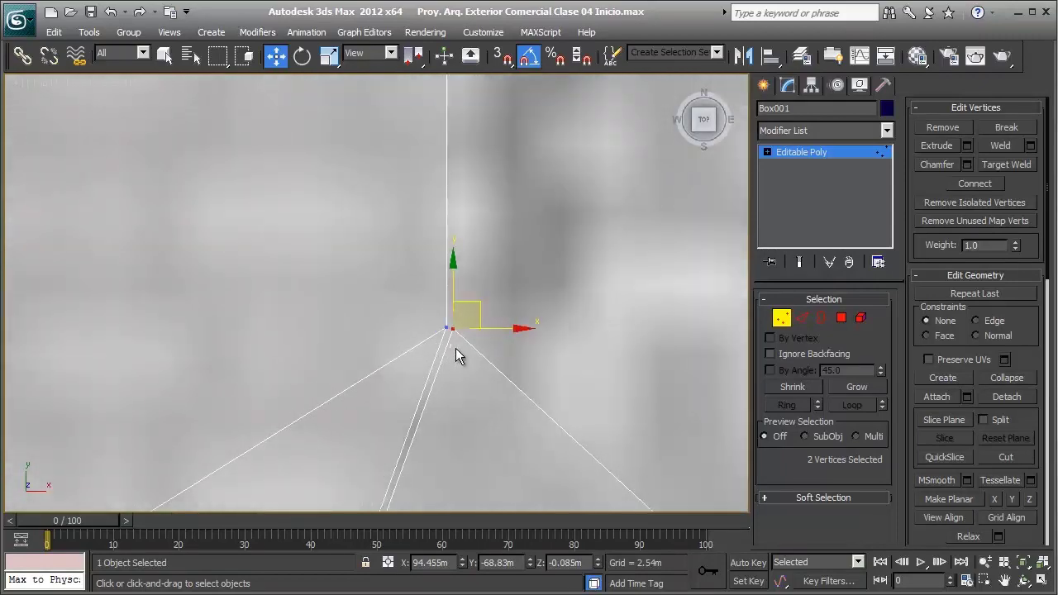
pyautogui.scroll(-1, 483, 329)
pyautogui.scroll(-1, 475, 329)
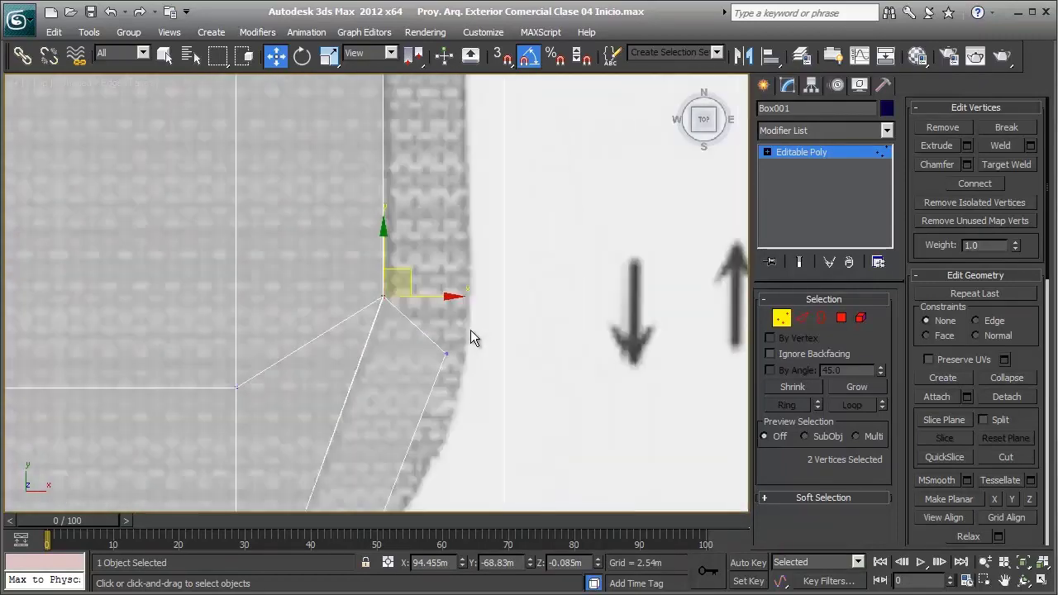
pyautogui.scroll(-1, 430, 273)
pyautogui.scroll(-1, 409, 389)
pyautogui.scroll(-1, 397, 381)
pyautogui.moveTo(367, 365); pyautogui.dragTo(408, 333, button='middle')
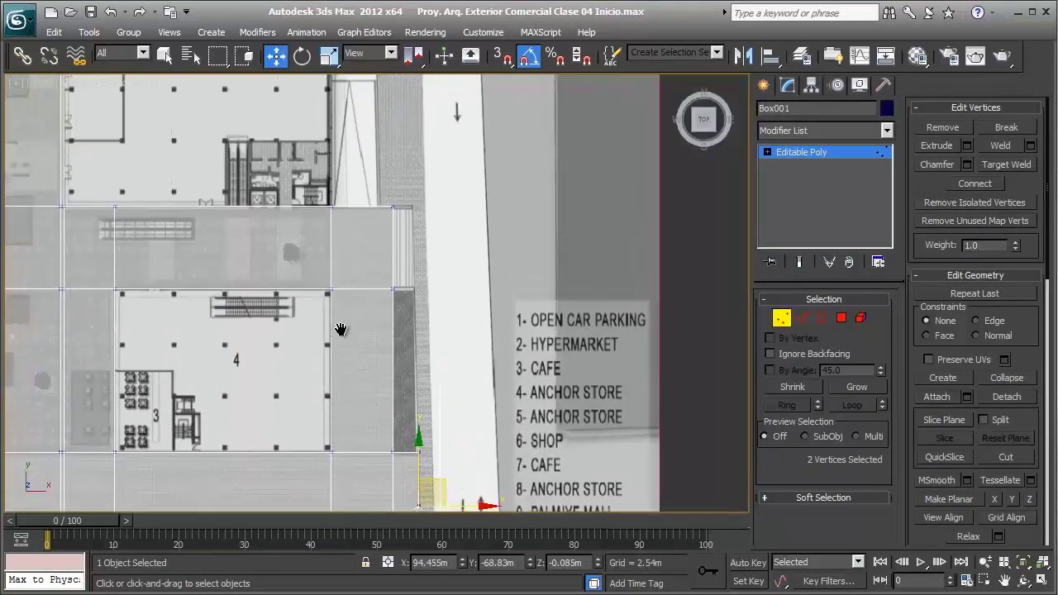
pyautogui.scroll(-1, 360, 298)
pyautogui.moveTo(360, 299); pyautogui.dragTo(379, 298, button='middle')
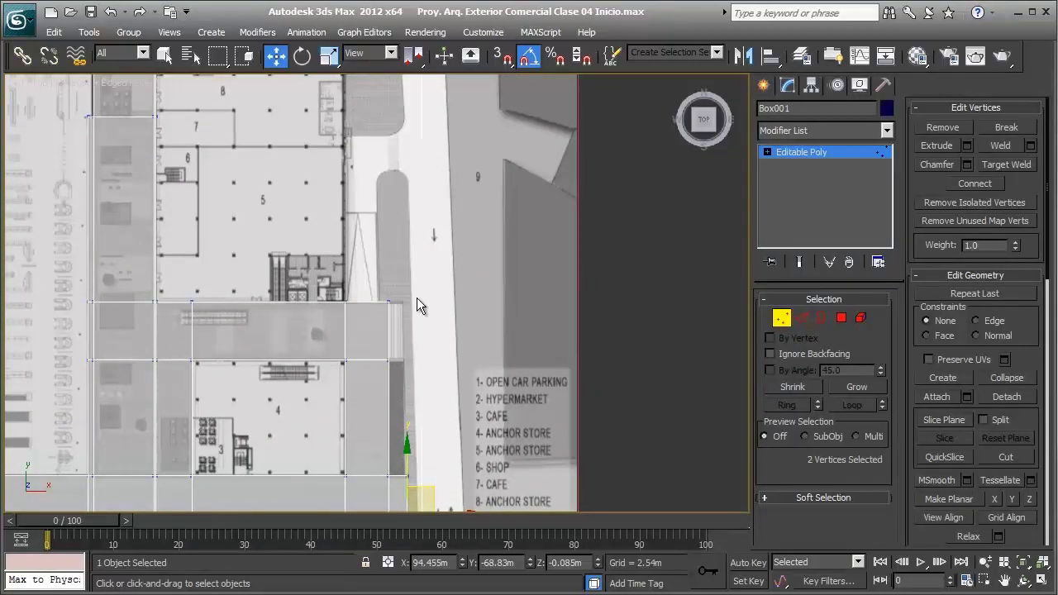
pyautogui.moveTo(417, 304); pyautogui.dragTo(399, 214, button='middle')
pyautogui.scroll(5, 397, 306)
pyautogui.moveTo(440, 347); pyautogui.dragTo(408, 215, button='middle')
pyautogui.scroll(3, 408, 215)
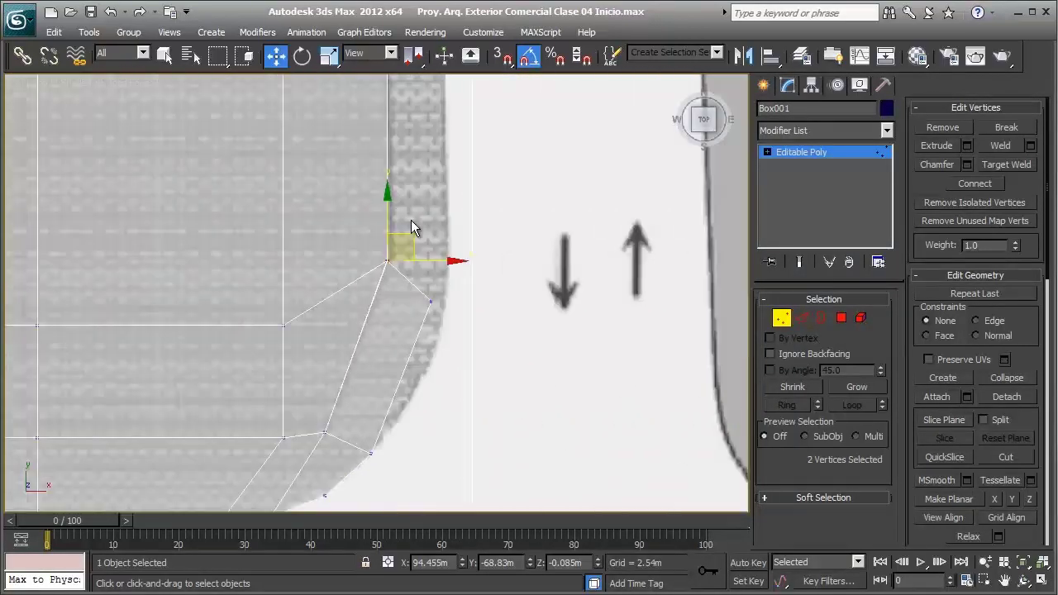
pyautogui.scroll(3, 411, 220)
pyautogui.scroll(2, 416, 229)
pyautogui.moveTo(433, 137)
pyautogui.mouseDown(button='middle')
pyautogui.moveTo(396, 187)
pyautogui.moveTo(340, 229)
pyautogui.moveTo(349, 281)
pyautogui.mouseUp(button='middle')
pyautogui.moveTo(442, 219); pyautogui.dragTo(361, 135, button='middle')
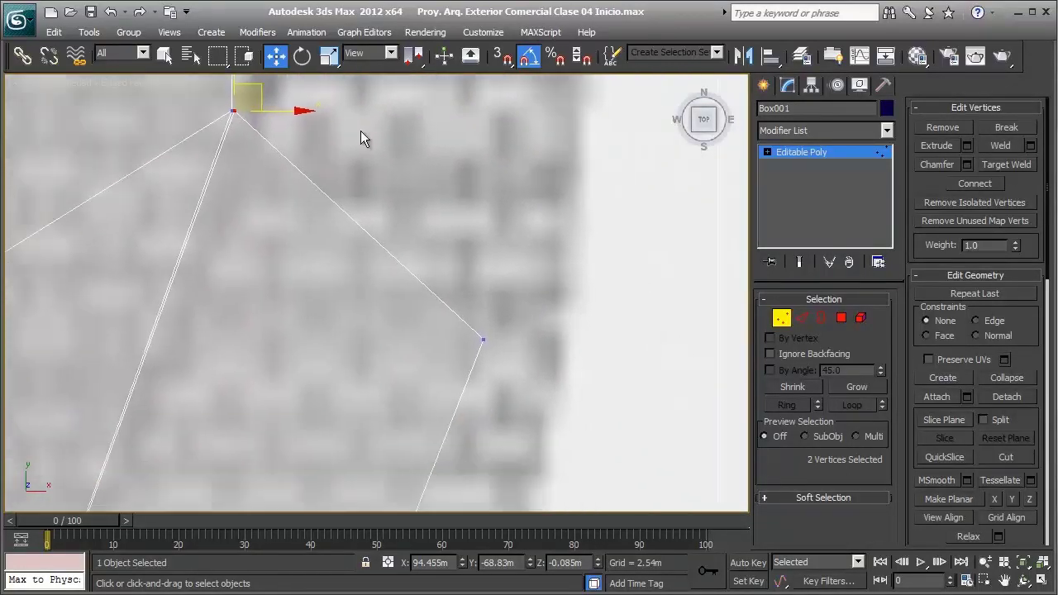
pyautogui.moveTo(502, 378); pyautogui.dragTo(502, 356)
pyautogui.scroll(-2, 453, 361)
pyautogui.moveTo(502, 355)
pyautogui.mouseDown(button='middle')
pyautogui.moveTo(453, 361)
pyautogui.moveTo(463, 229)
pyautogui.mouseUp(button='middle')
pyautogui.scroll(-2, 463, 229)
pyautogui.moveTo(452, 220); pyautogui.dragTo(413, 393)
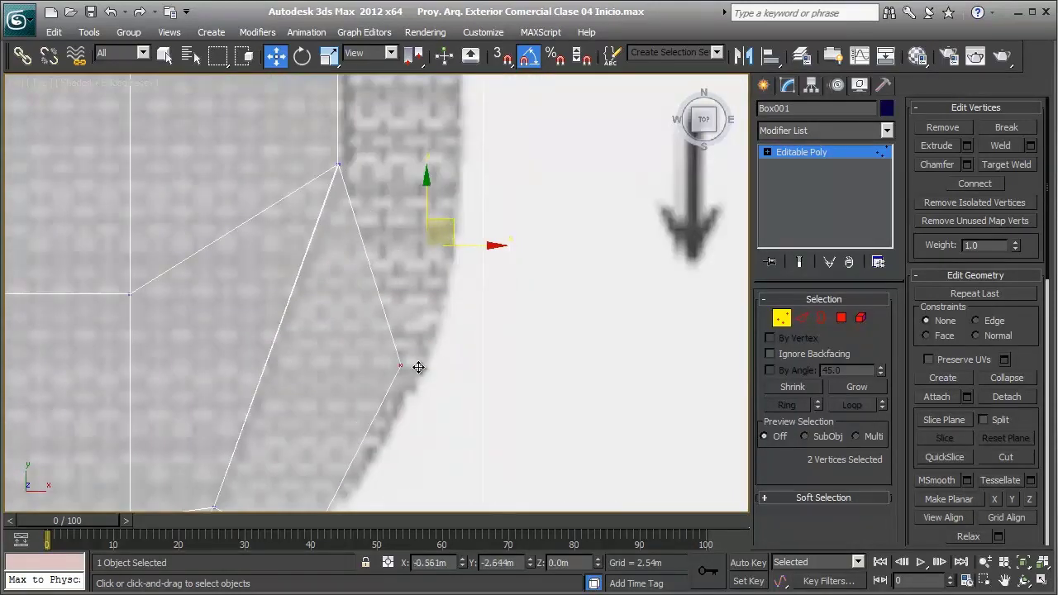
pyautogui.moveTo(413, 392); pyautogui.dragTo(540, 235, button='middle')
pyautogui.moveTo(539, 226); pyautogui.dragTo(553, 222)
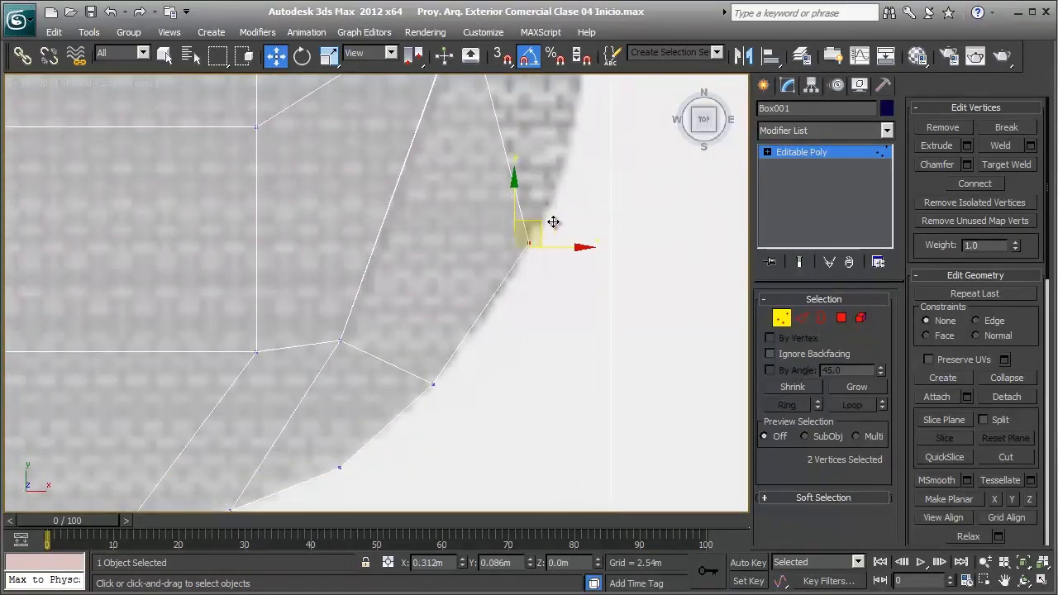
pyautogui.moveTo(553, 222)
pyautogui.mouseDown(button='middle')
pyautogui.moveTo(505, 229)
pyautogui.moveTo(554, 283)
pyautogui.mouseUp(button='middle')
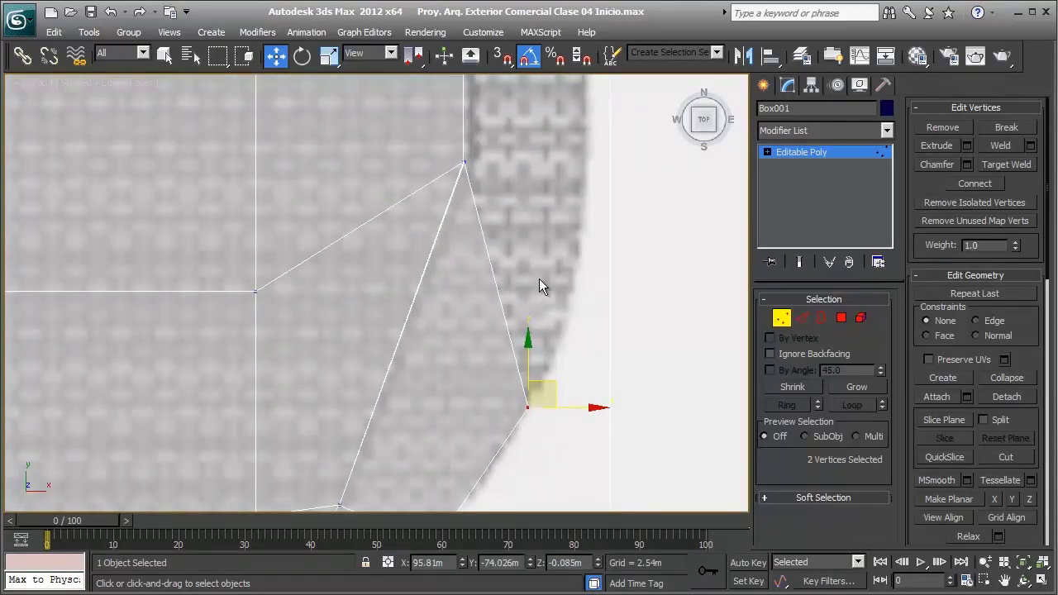
# Pull the two overlapping apex vertices onto the curved plan edge
pyautogui.scroll(2, 539, 279)
pyautogui.moveTo(520, 217)
pyautogui.mouseDown(button='middle')
pyautogui.moveTo(443, 361)
pyautogui.moveTo(486, 307)
pyautogui.mouseUp(button='middle')
pyautogui.scroll(2, 442, 303)
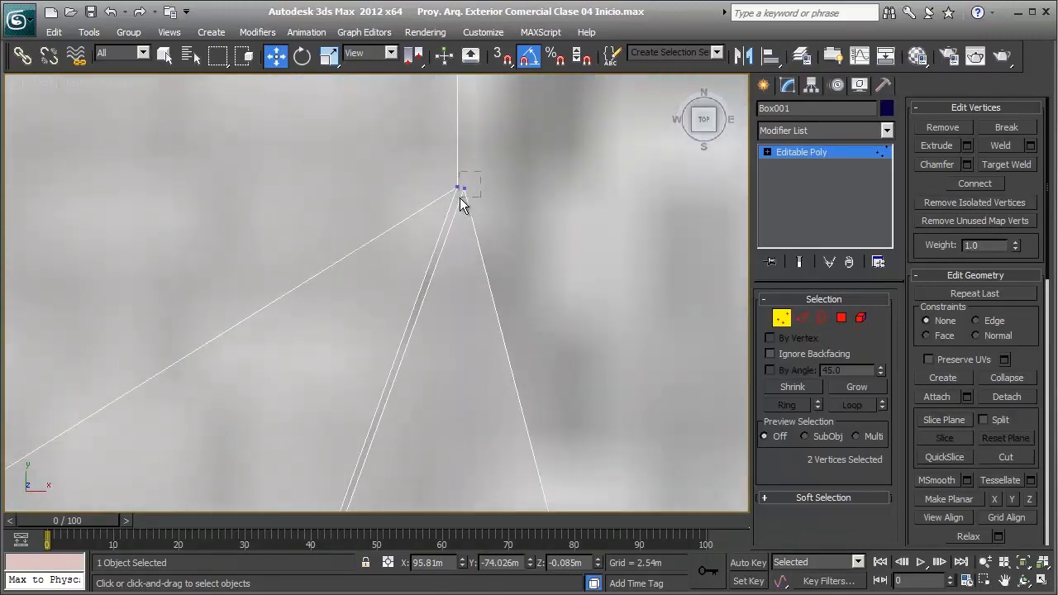
pyautogui.moveTo(466, 197); pyautogui.dragTo(459, 198)
pyautogui.scroll(-2, 484, 260)
pyautogui.scroll(-1, 436, 244)
pyautogui.scroll(1, 435, 245)
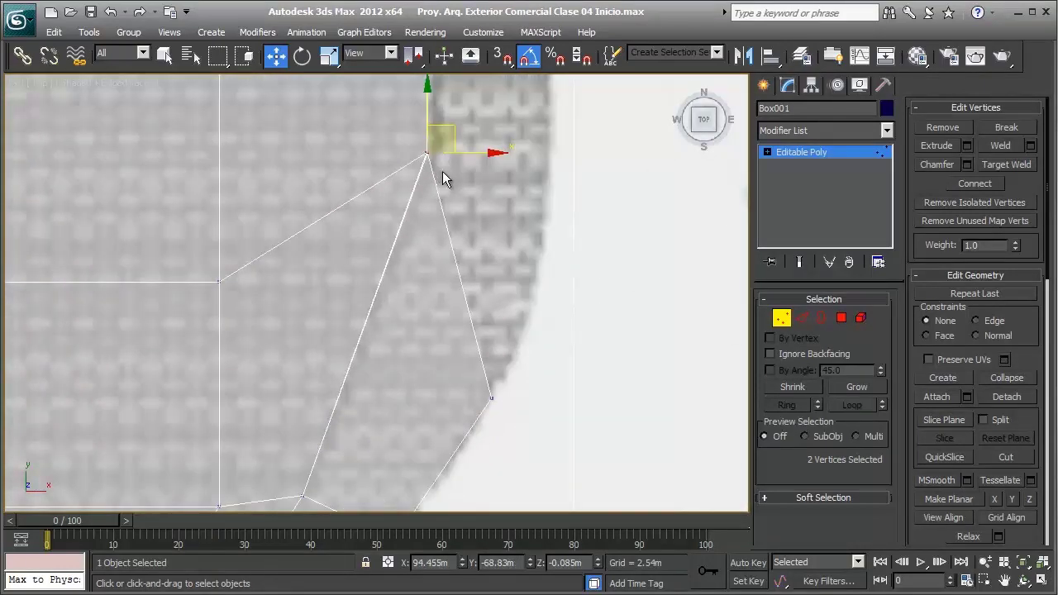
pyautogui.moveTo(449, 130); pyautogui.dragTo(396, 307)
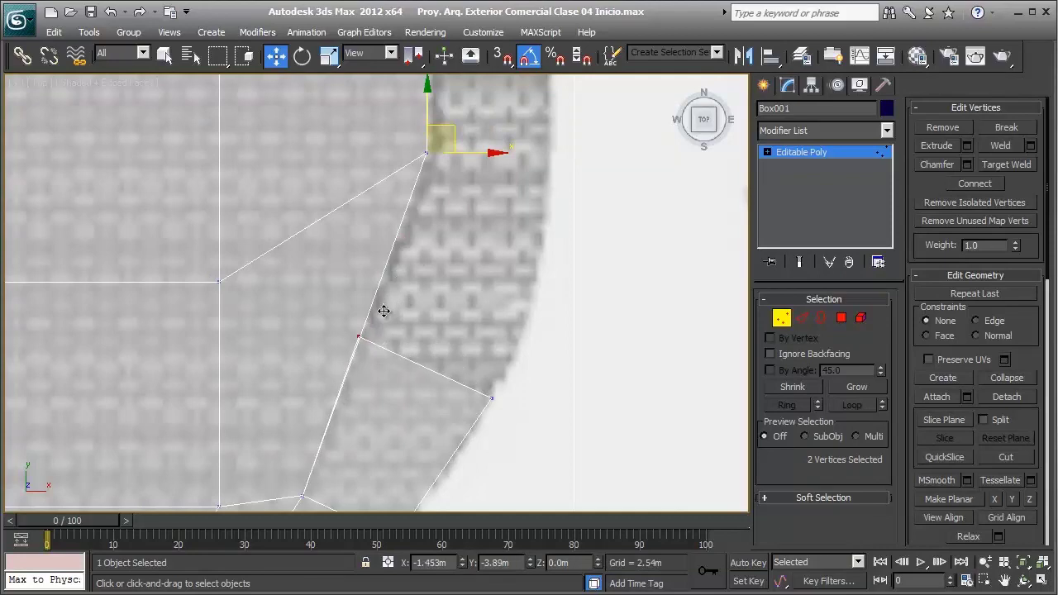
# Nudge the strip end's lower vertex exactly onto the curve
pyautogui.click(372, 333)
pyautogui.scroll(3, 432, 234)
pyautogui.scroll(2, 442, 218)
pyautogui.scroll(2, 444, 288)
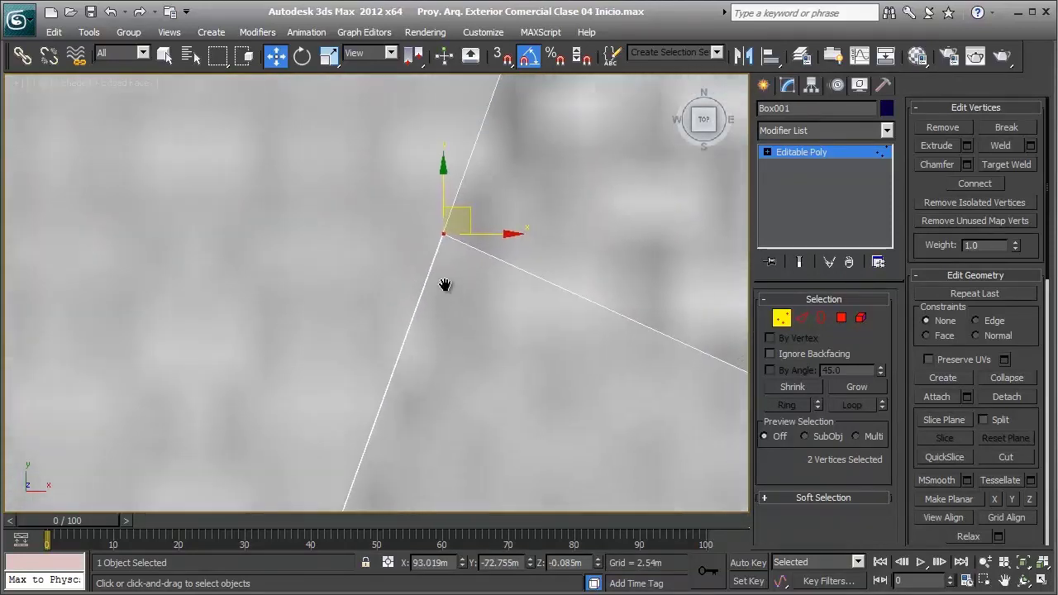
pyautogui.scroll(1, 459, 245)
pyautogui.moveTo(478, 219)
pyautogui.mouseDown()
pyautogui.moveTo(467, 243)
pyautogui.moveTo(480, 225)
pyautogui.mouseUp()
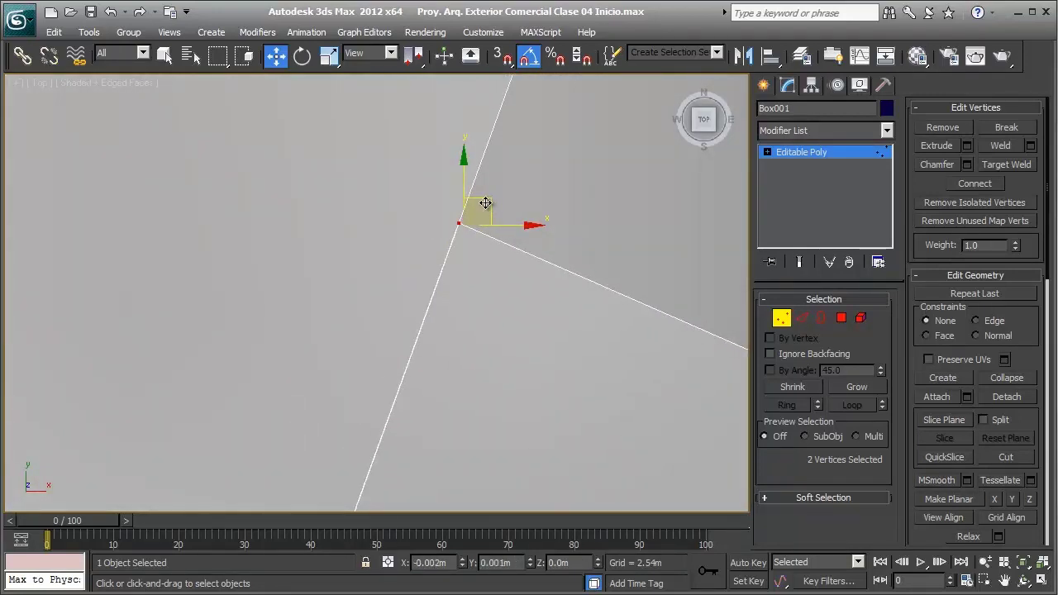
pyautogui.moveTo(490, 205); pyautogui.dragTo(428, 238, button='middle')
pyautogui.scroll(-3, 428, 230)
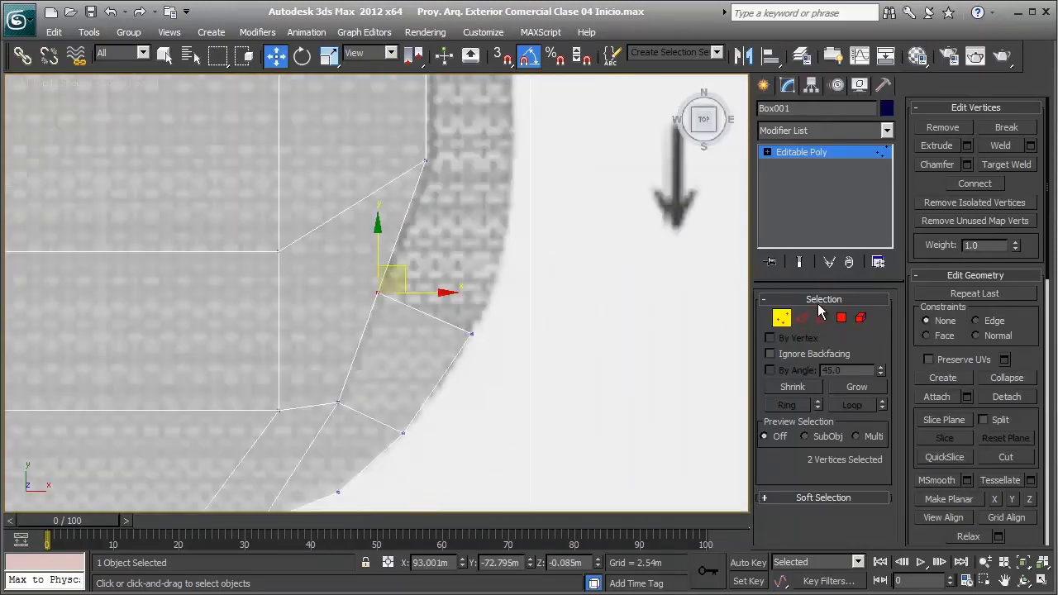
# Extrude the strip's end face in Polygon mode to add a new segment
pyautogui.click(841, 320)
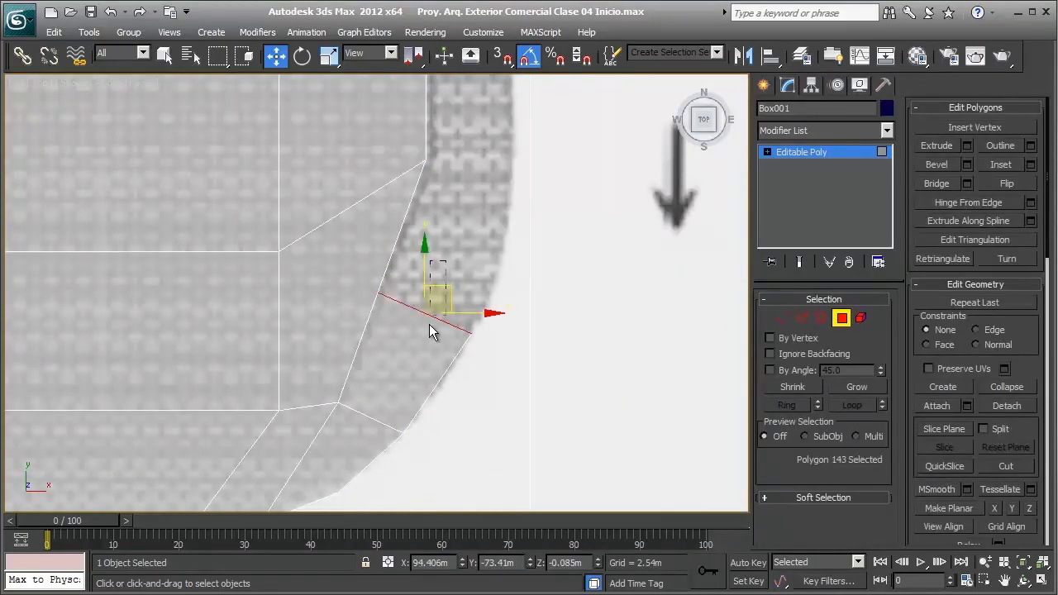
pyautogui.moveTo(431, 331); pyautogui.dragTo(488, 441)
pyautogui.rightClick(292, 390)
pyautogui.click(967, 149)
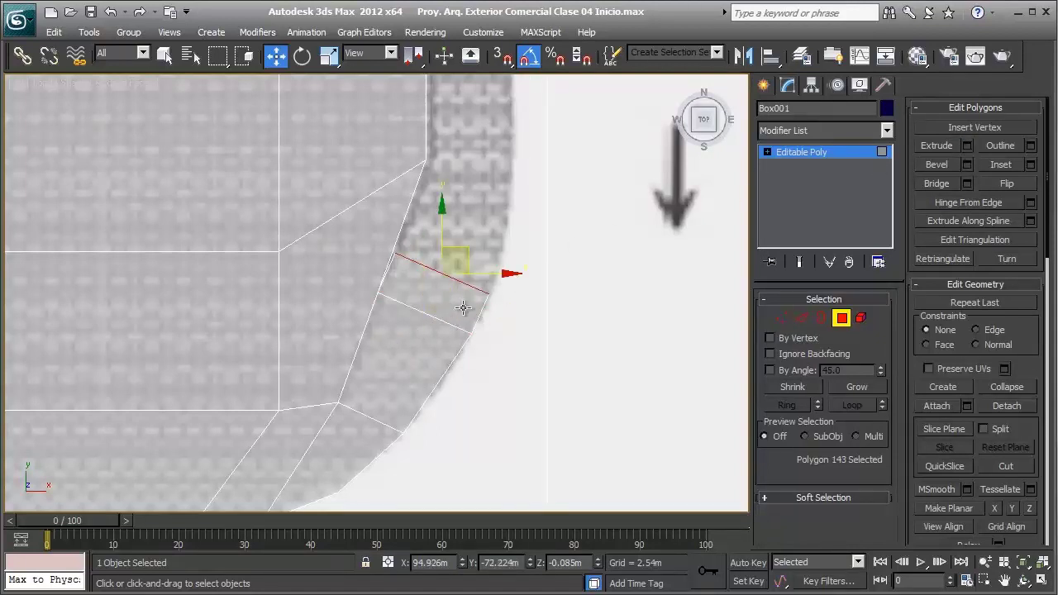
pyautogui.scroll(3, 425, 327)
pyautogui.scroll(2, 443, 318)
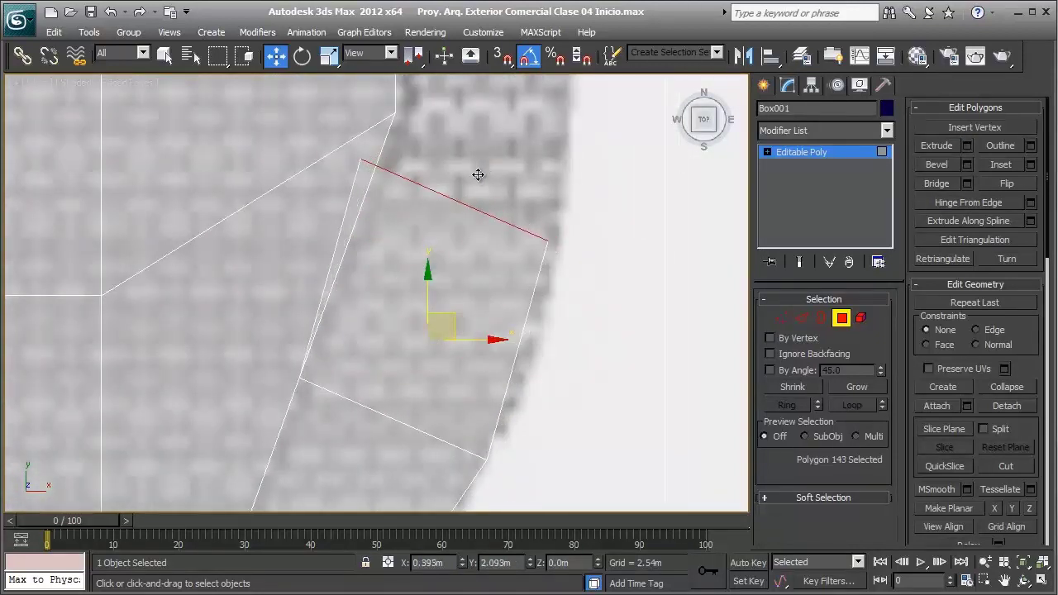
pyautogui.moveTo(466, 168); pyautogui.dragTo(491, 229, button='middle')
pyautogui.scroll(-2, 491, 229)
pyautogui.scroll(-1, 509, 285)
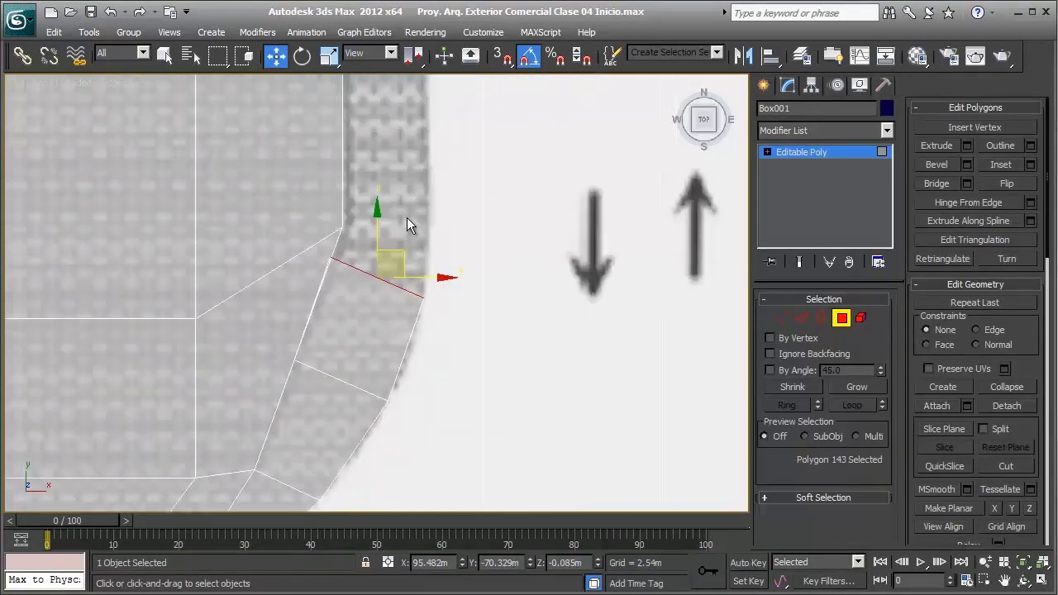
pyautogui.scroll(2, 426, 257)
pyautogui.scroll(2, 463, 273)
# Move the new segment's outer and inner corner vertices onto the curve
pyautogui.press('1')
pyautogui.scroll(1, 501, 290)
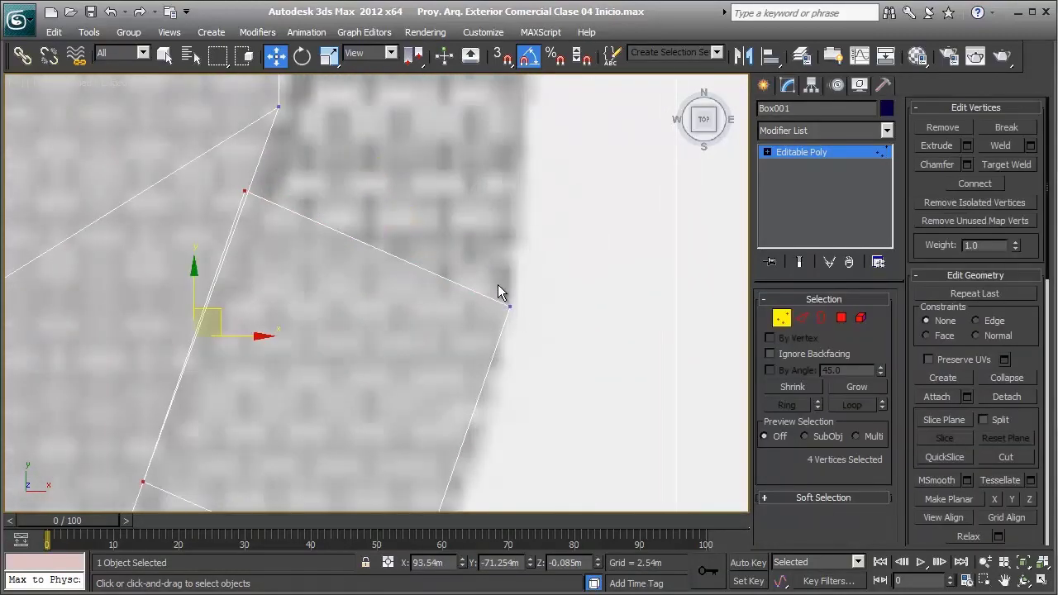
pyautogui.click(510, 306)
pyautogui.moveTo(529, 290); pyautogui.dragTo(522, 371)
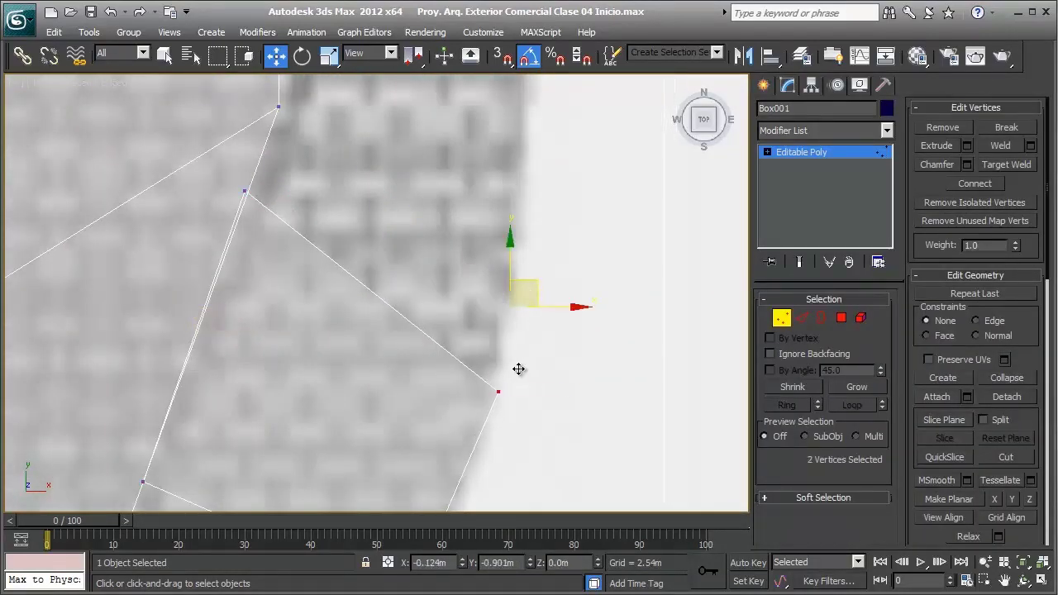
pyautogui.click(245, 191)
pyautogui.moveTo(272, 171); pyautogui.dragTo(235, 278)
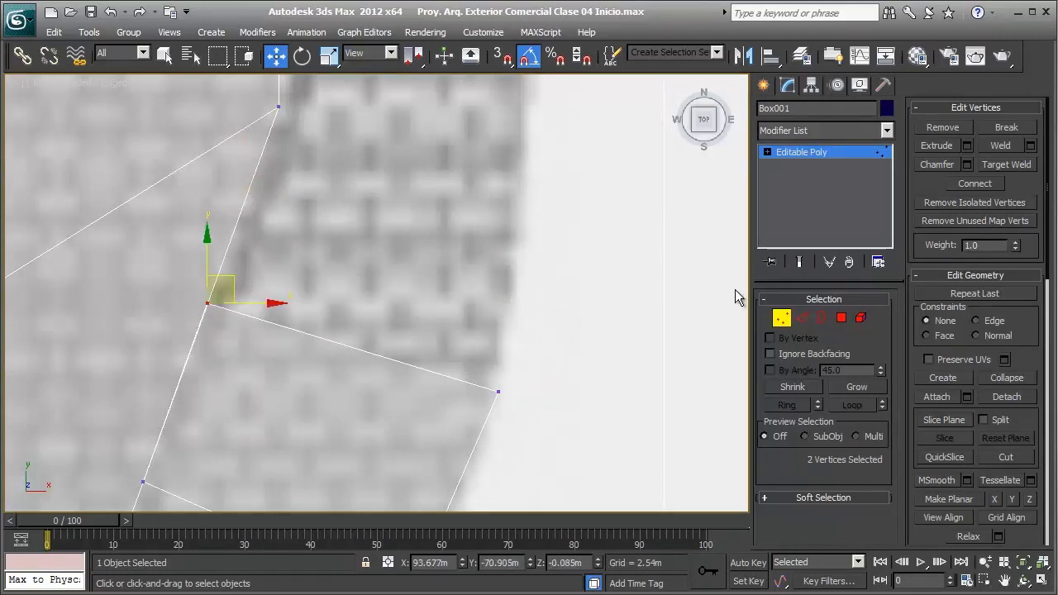
# Extrude a further segment from the new end face
pyautogui.click(840, 319)
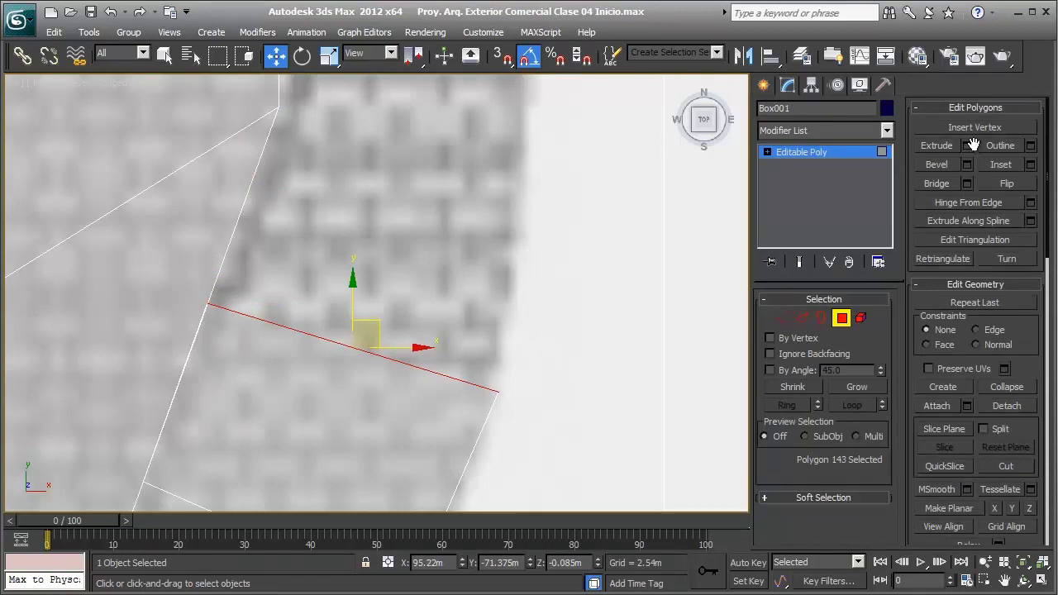
pyautogui.click(370, 323)
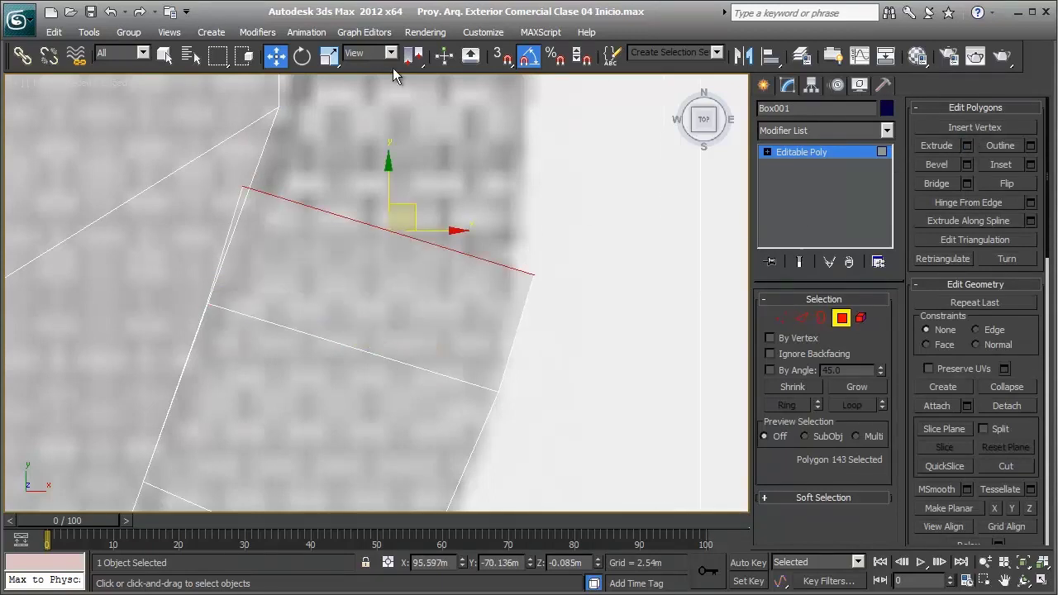
pyautogui.moveTo(388, 132); pyautogui.dragTo(419, 287, button='middle')
pyautogui.scroll(2, 419, 287)
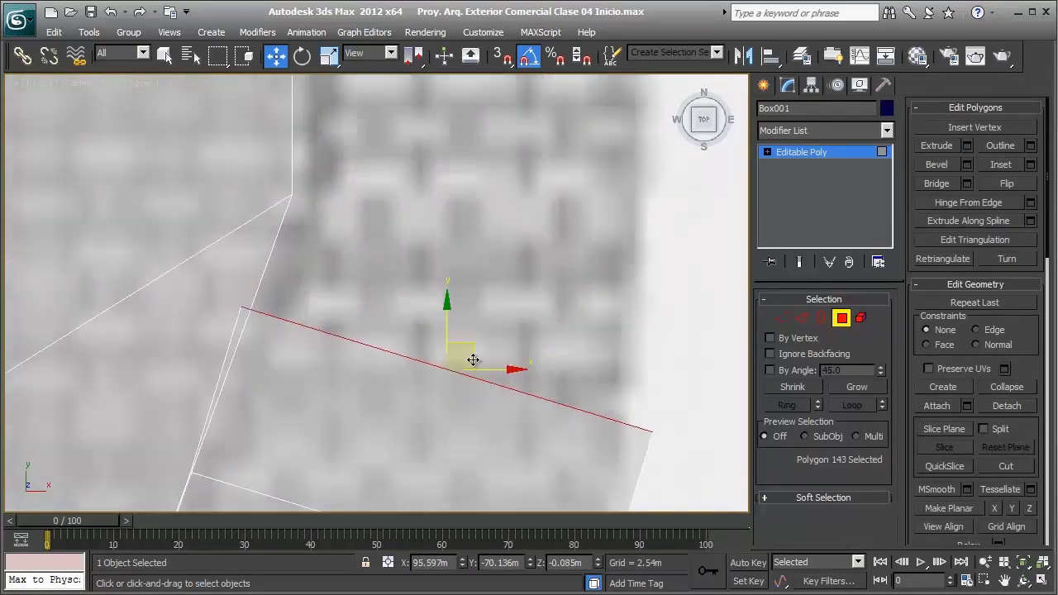
pyautogui.moveTo(527, 238); pyautogui.dragTo(525, 240)
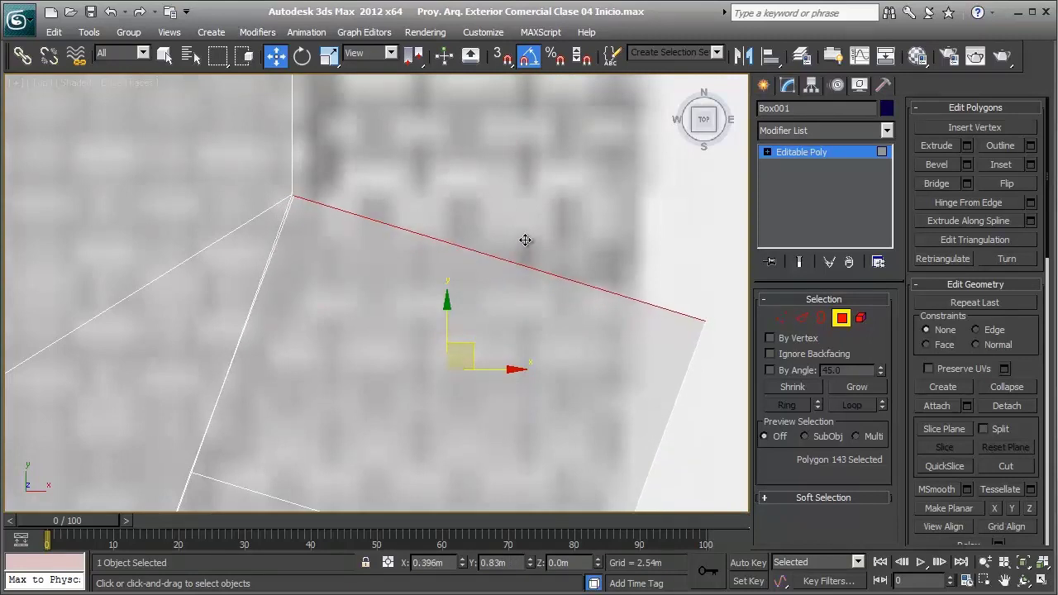
# Move the further segment's corner vertices up onto the curved edge
pyautogui.moveTo(525, 240); pyautogui.dragTo(444, 226, button='middle')
pyautogui.press('1')
pyautogui.moveTo(571, 267)
pyautogui.mouseDown()
pyautogui.moveTo(642, 323)
pyautogui.moveTo(555, 237)
pyautogui.mouseUp()
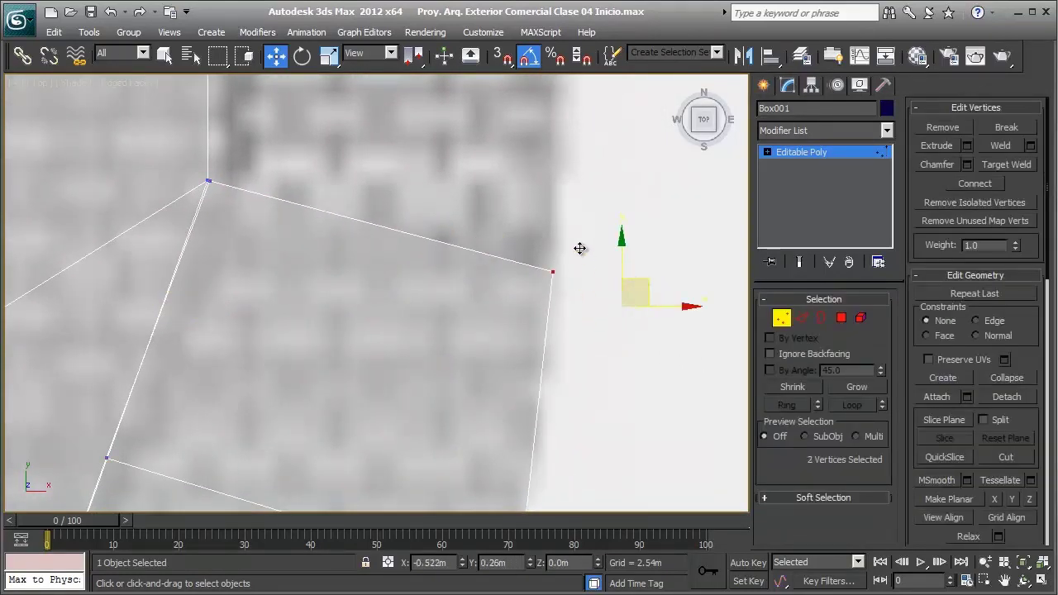
pyautogui.scroll(-2, 555, 237)
pyautogui.moveTo(571, 225); pyautogui.dragTo(568, 227, button='middle')
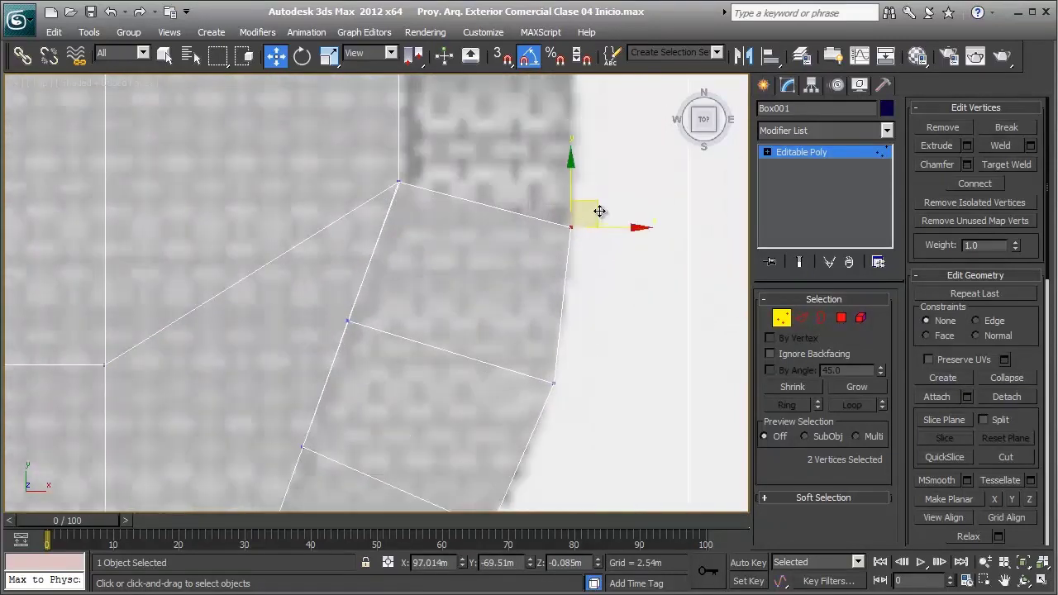
pyautogui.moveTo(600, 212); pyautogui.dragTo(604, 167)
pyautogui.moveTo(566, 327); pyautogui.dragTo(534, 203, button='middle')
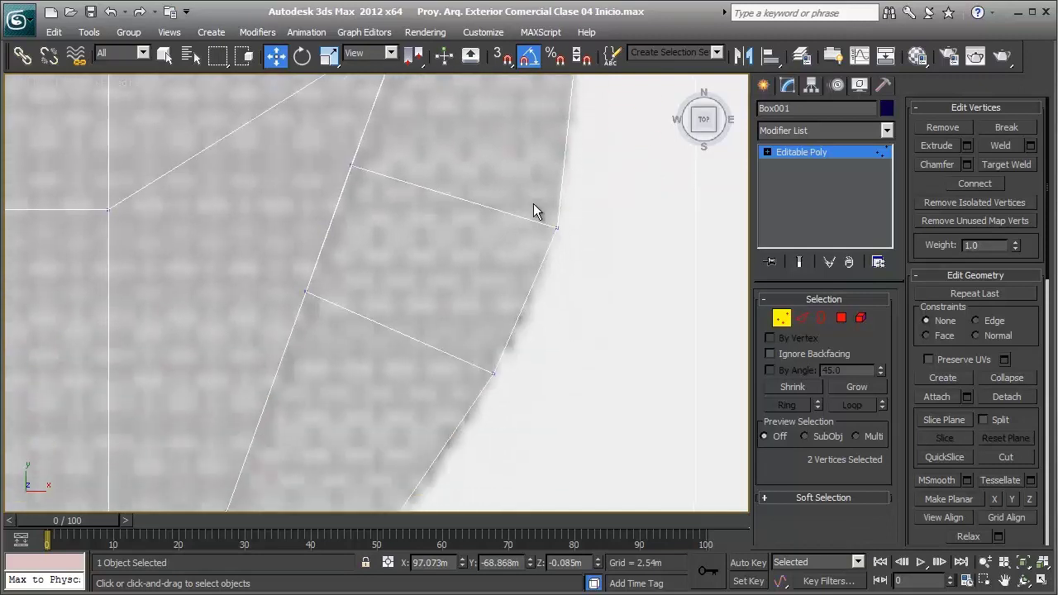
pyautogui.moveTo(584, 204); pyautogui.dragTo(594, 170)
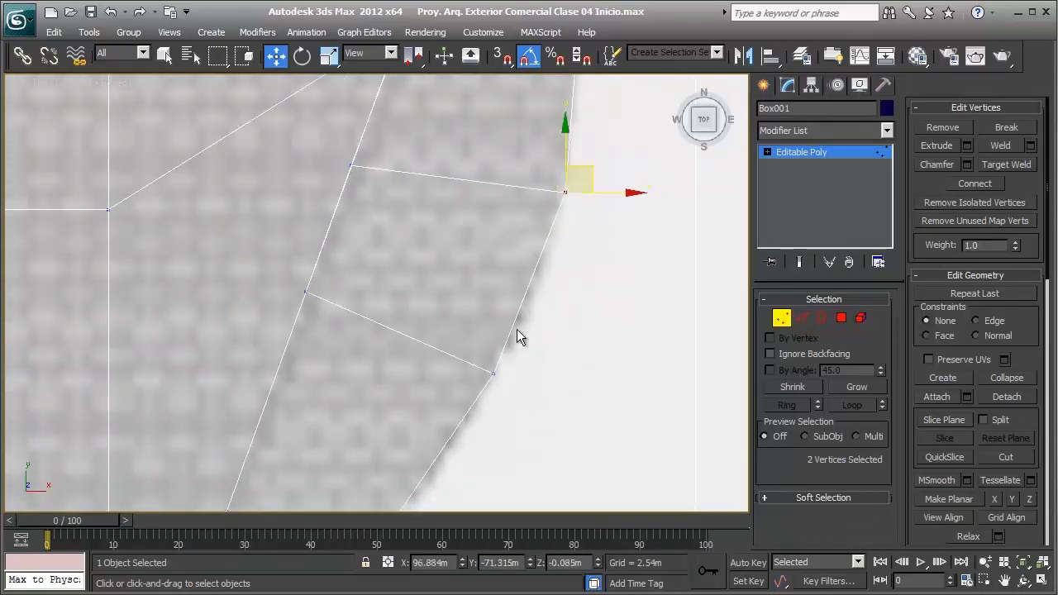
pyautogui.moveTo(481, 349); pyautogui.dragTo(515, 397)
pyautogui.scroll(-2, 519, 354)
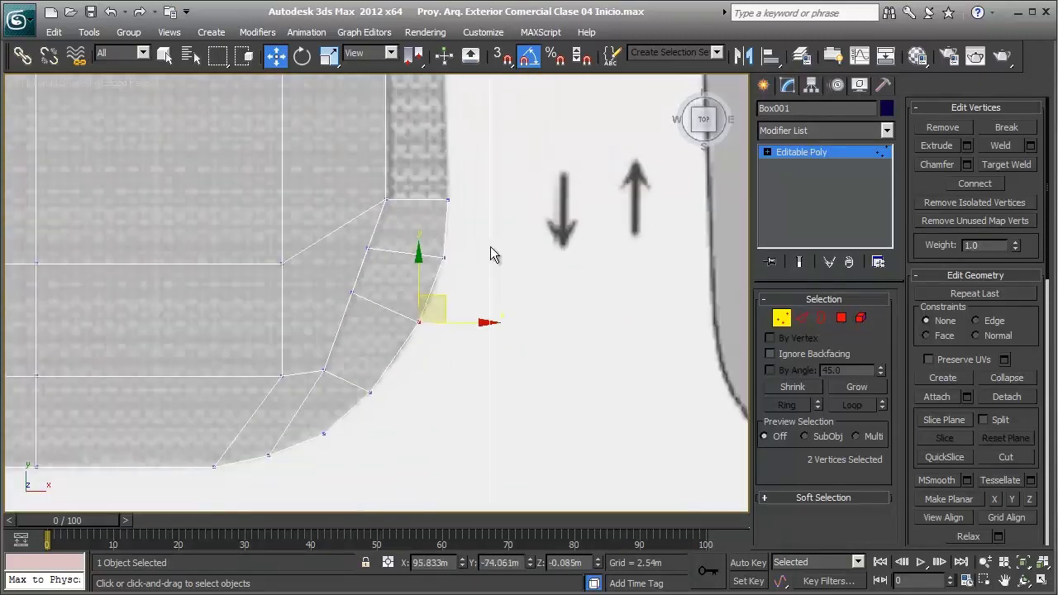
pyautogui.scroll(-2, 490, 246)
pyautogui.moveTo(402, 346); pyautogui.dragTo(432, 274, button='middle')
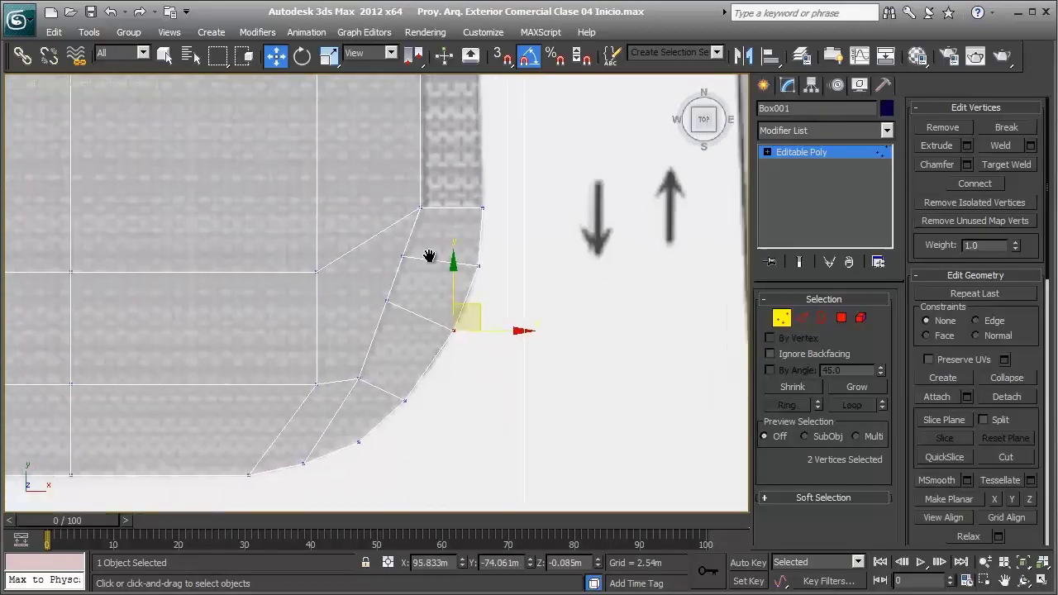
# At Polygon level, orbit and pan to an angled view of the slab's end face
pyautogui.click(840, 317)
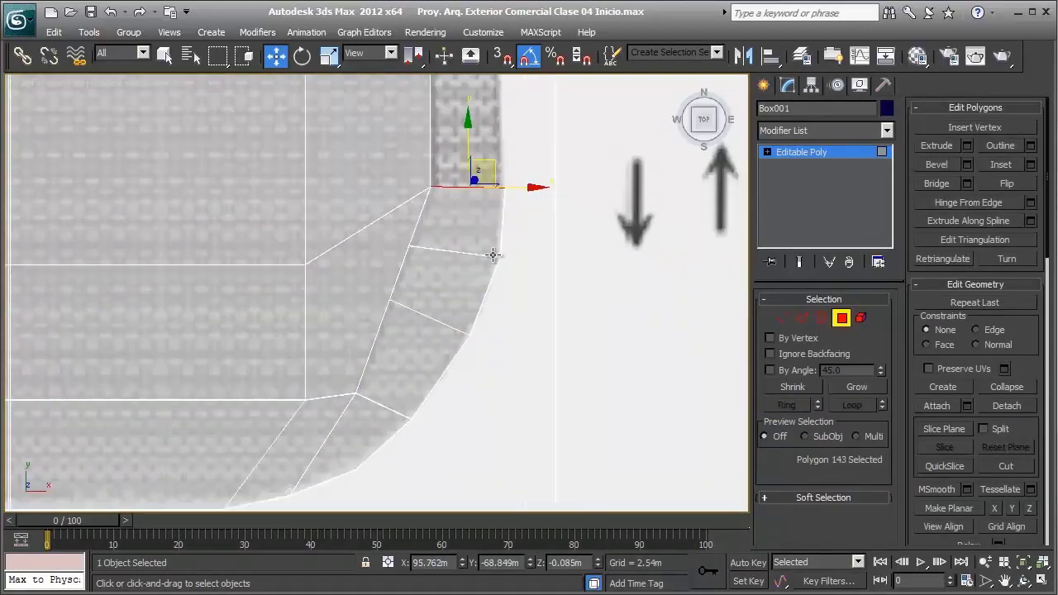
pyautogui.scroll(3, 500, 255)
pyautogui.keyDown('alt'); pyautogui.moveTo(504, 257); pyautogui.dragTo(383, 152, button='middle'); pyautogui.keyUp('alt')
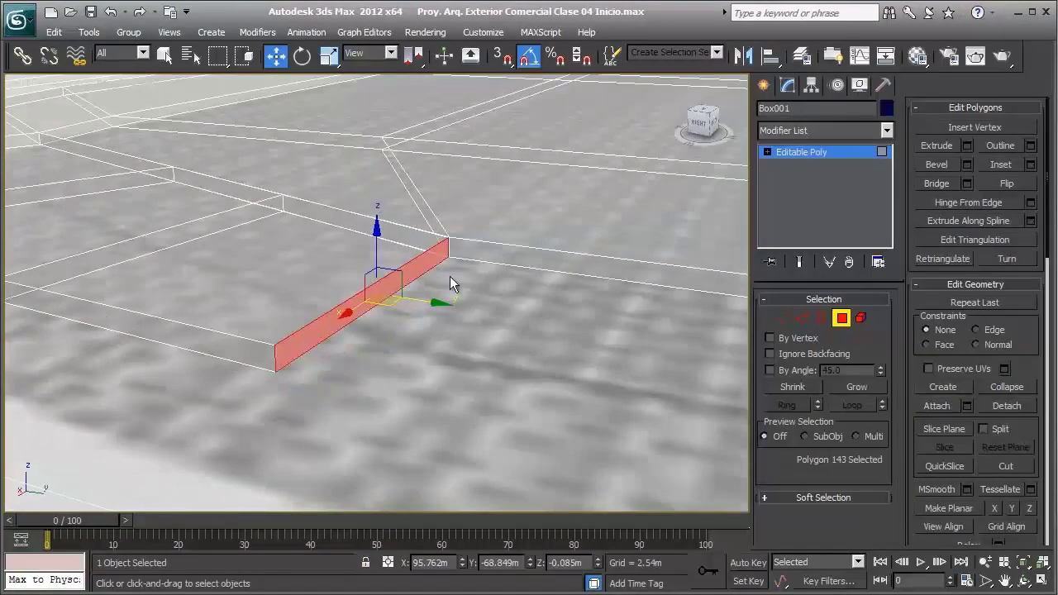
pyautogui.moveTo(450, 276)
pyautogui.keyDown('alt'); pyautogui.mouseDown(button='middle')
pyautogui.moveTo(316, 268)
pyautogui.moveTo(340, 234)
pyautogui.moveTo(180, 174)
pyautogui.mouseUp(button='middle'); pyautogui.keyUp('alt')
pyautogui.moveTo(371, 153)
pyautogui.mouseDown(button='middle')
pyautogui.moveTo(401, 281)
pyautogui.moveTo(428, 248)
pyautogui.moveTo(563, 273)
pyautogui.mouseUp(button='middle')
pyautogui.moveTo(677, 340)
pyautogui.keyDown('alt'); pyautogui.mouseDown(button='middle')
pyautogui.moveTo(473, 318)
pyautogui.moveTo(588, 372)
pyautogui.mouseUp(button='middle'); pyautogui.keyUp('alt')
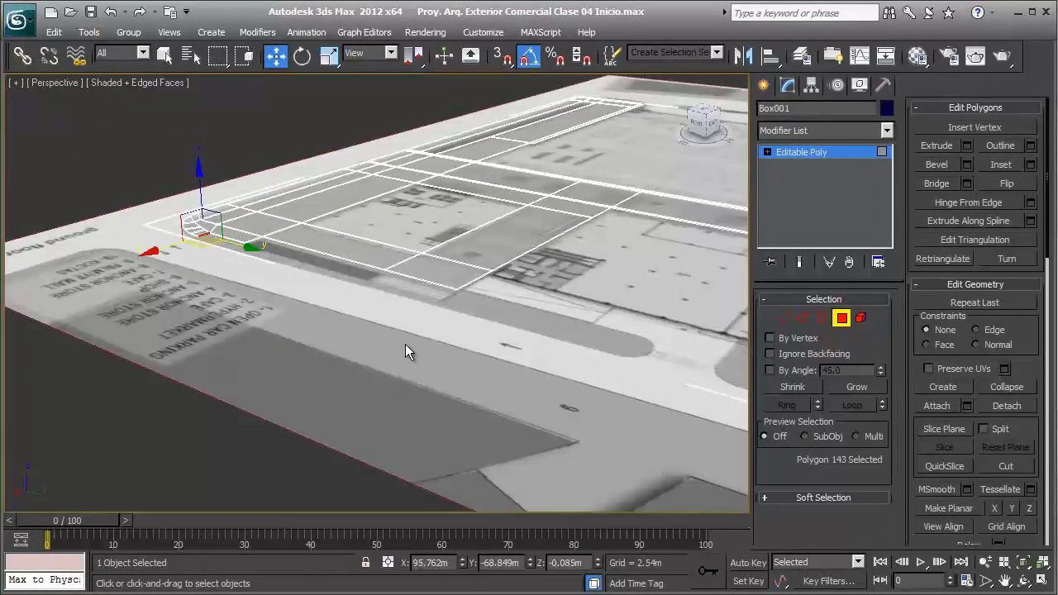
pyautogui.keyDown('alt'); pyautogui.moveTo(405, 344); pyautogui.dragTo(371, 291, button='middle'); pyautogui.keyUp('alt')
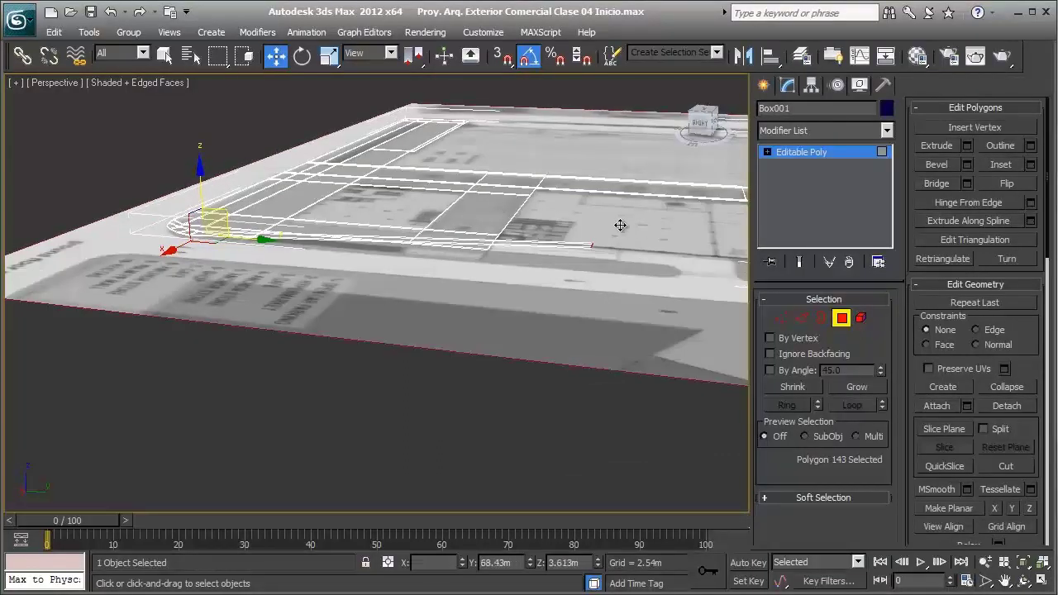
# Lower the selected end face in height and zoom in close on the rounded corner
pyautogui.moveTo(620, 225)
pyautogui.mouseDown()
pyautogui.moveTo(688, 270)
pyautogui.moveTo(684, 260)
pyautogui.mouseUp()
pyautogui.keyDown('alt'); pyautogui.moveTo(685, 260); pyautogui.dragTo(614, 270, button='middle'); pyautogui.keyUp('alt')
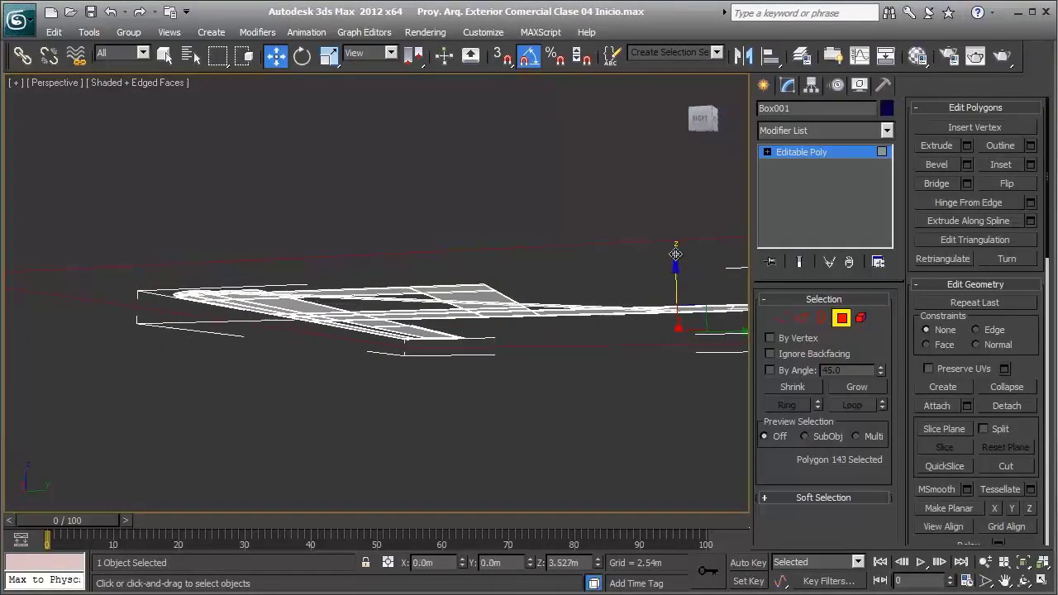
pyautogui.moveTo(676, 253)
pyautogui.keyDown('alt'); pyautogui.mouseDown(button='middle')
pyautogui.moveTo(391, 271)
pyautogui.moveTo(241, 312)
pyautogui.mouseUp(button='middle'); pyautogui.keyUp('alt')
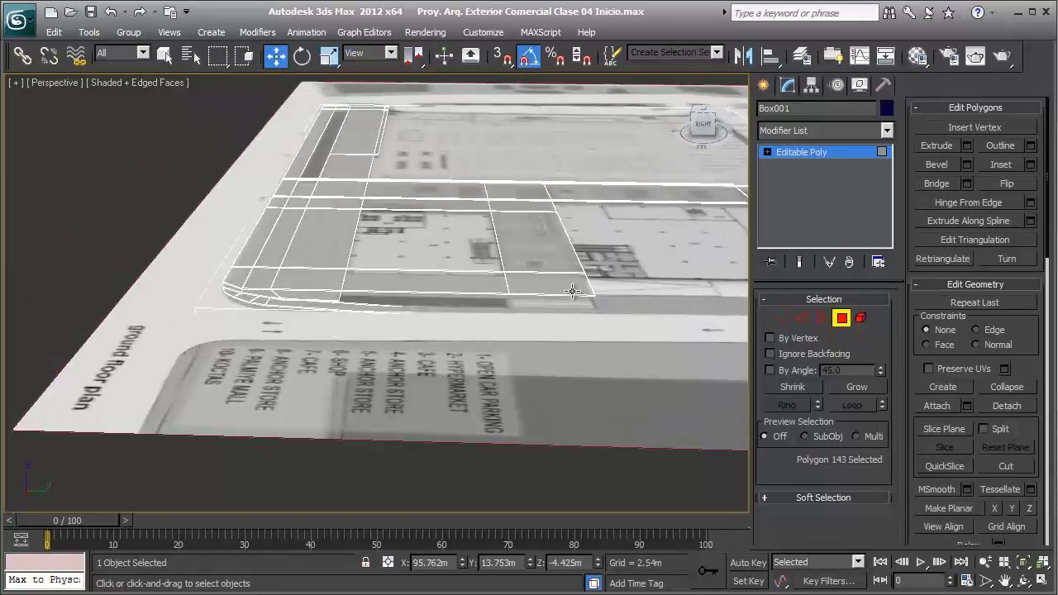
pyautogui.scroll(2, 432, 299)
pyautogui.scroll(2, 414, 312)
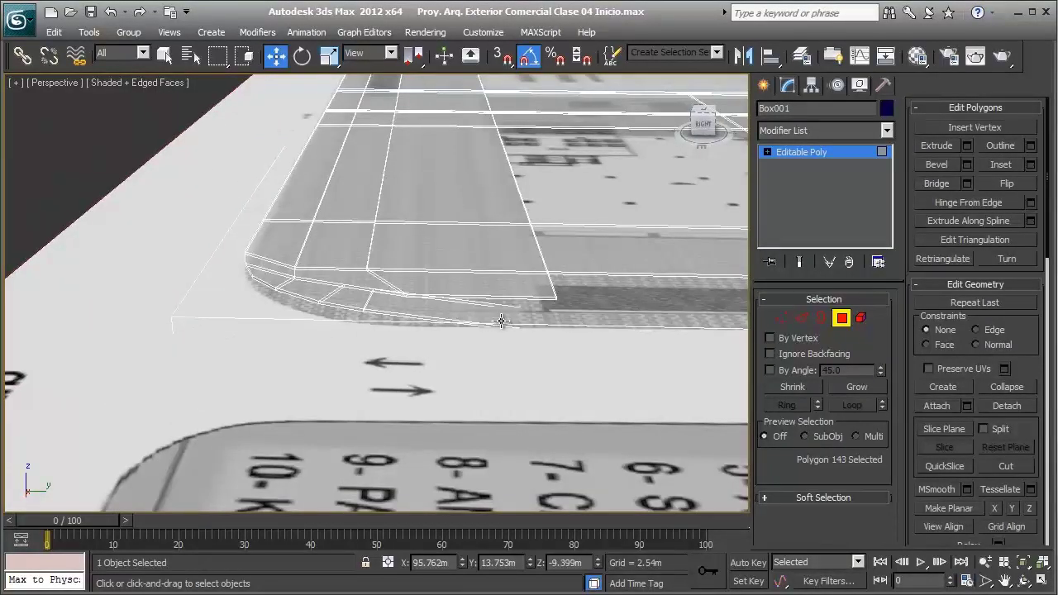
pyautogui.scroll(-5, 539, 307)
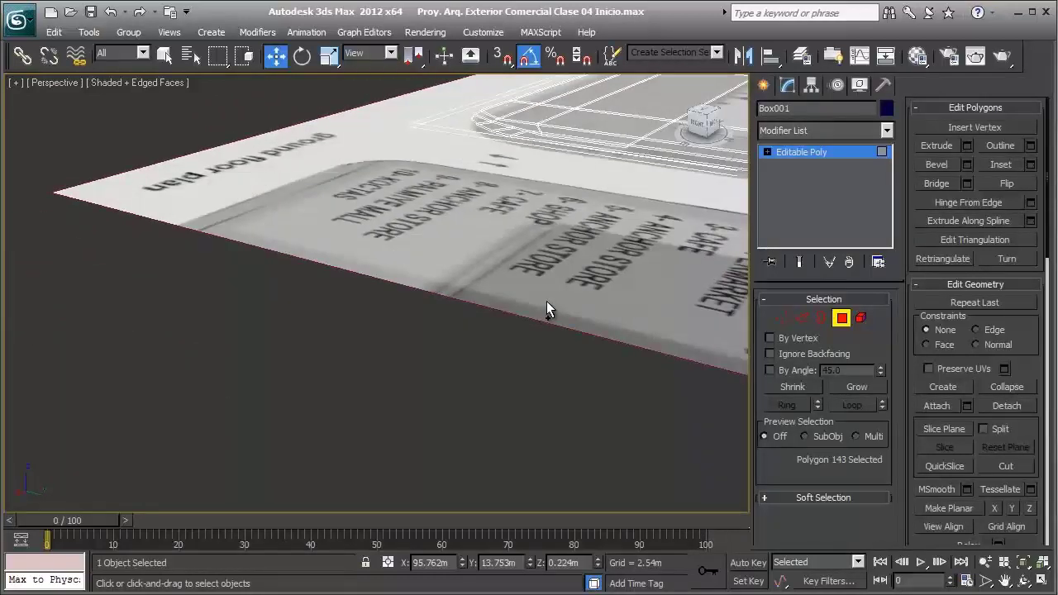
pyautogui.press('z')
pyautogui.keyDown('alt'); pyautogui.moveTo(553, 309); pyautogui.dragTo(243, 289, button='middle'); pyautogui.keyUp('alt')
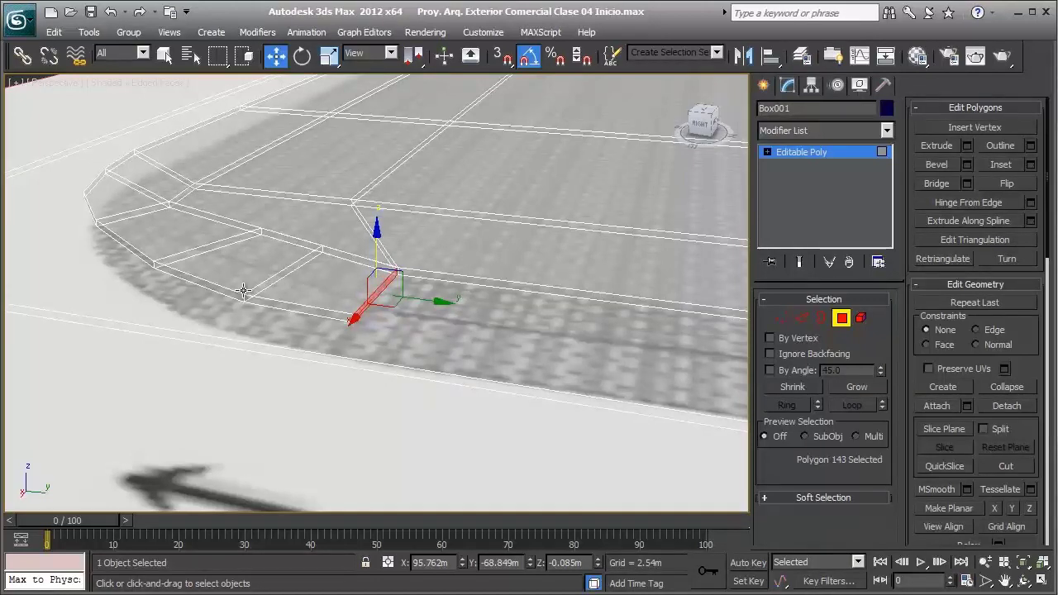
pyautogui.moveTo(223, 283); pyautogui.dragTo(248, 294, button='middle')
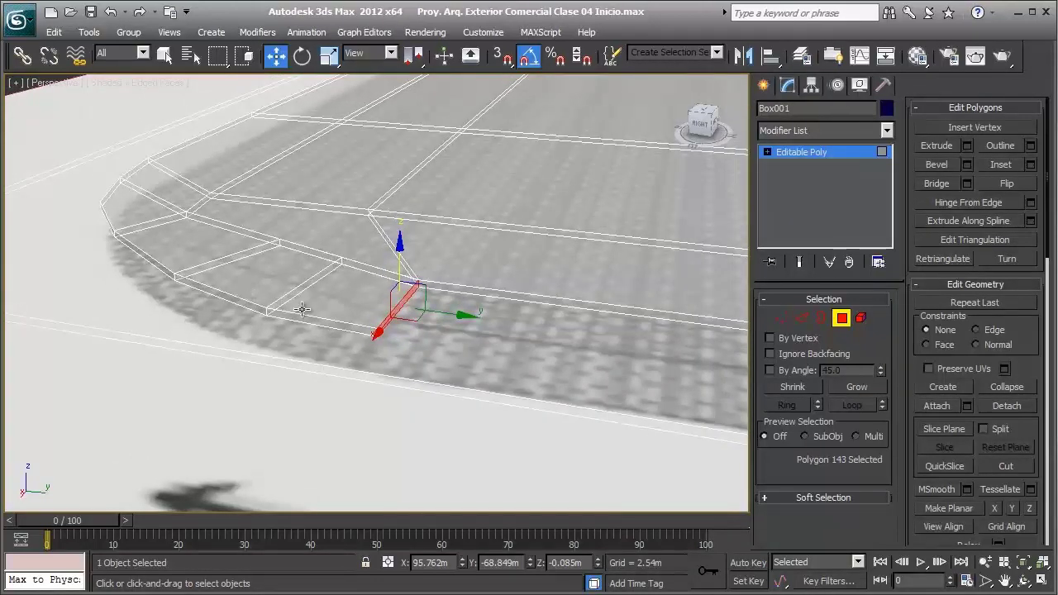
# In Top view, stretch the end polygon further up the plan along Y
pyautogui.press('t')
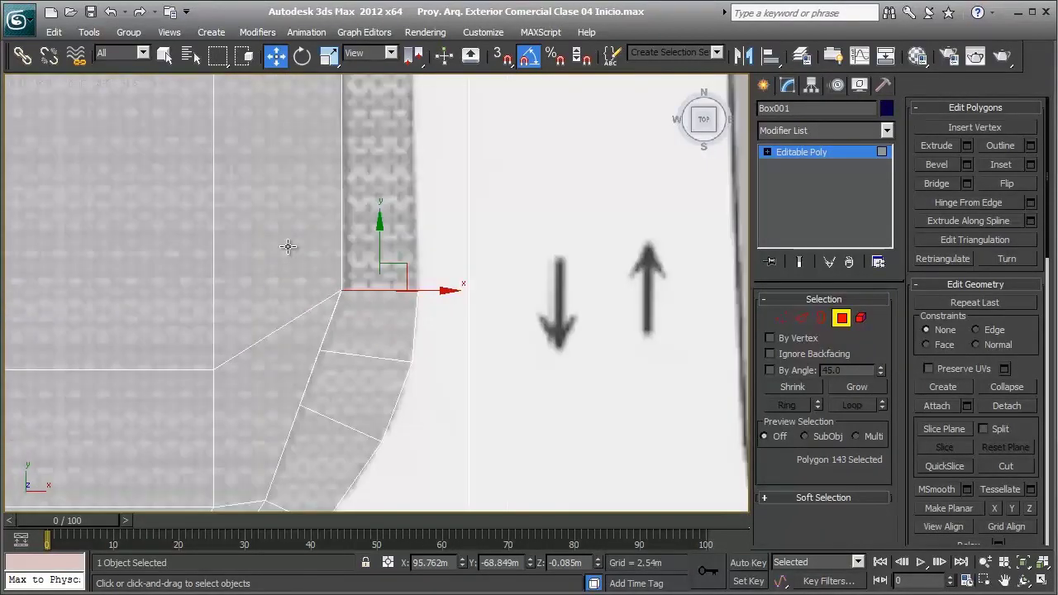
pyautogui.scroll(-4, 340, 208)
pyautogui.scroll(1, 363, 265)
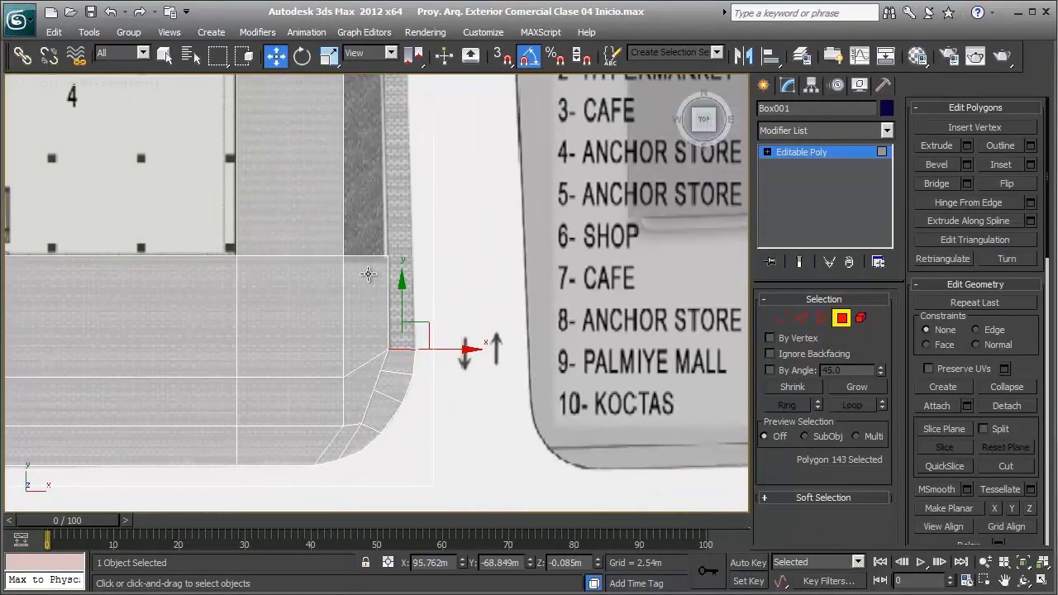
pyautogui.scroll(3, 385, 275)
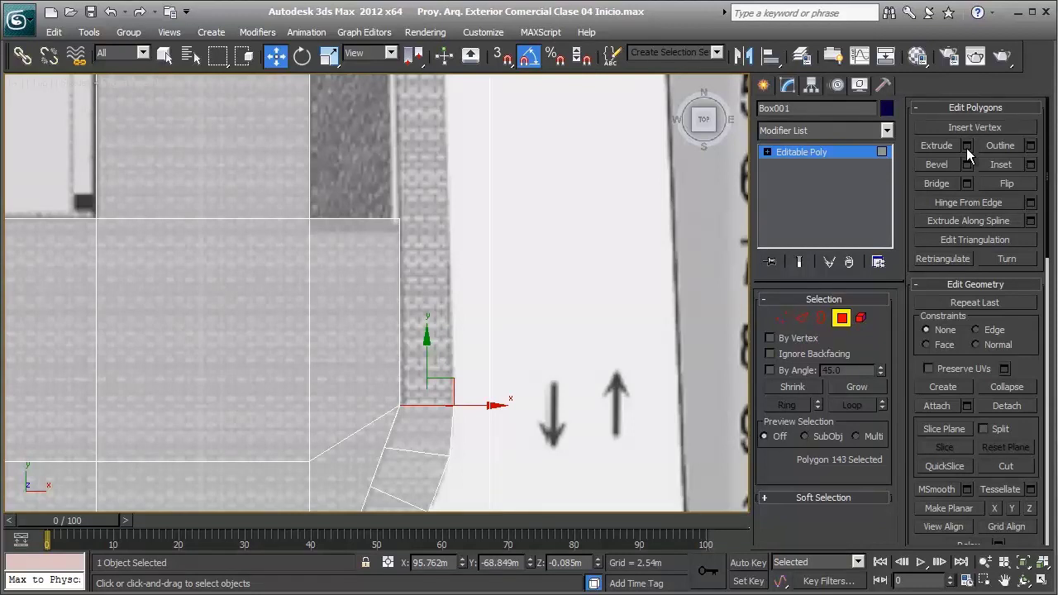
pyautogui.scroll(-1, 445, 301)
pyautogui.scroll(2, 395, 370)
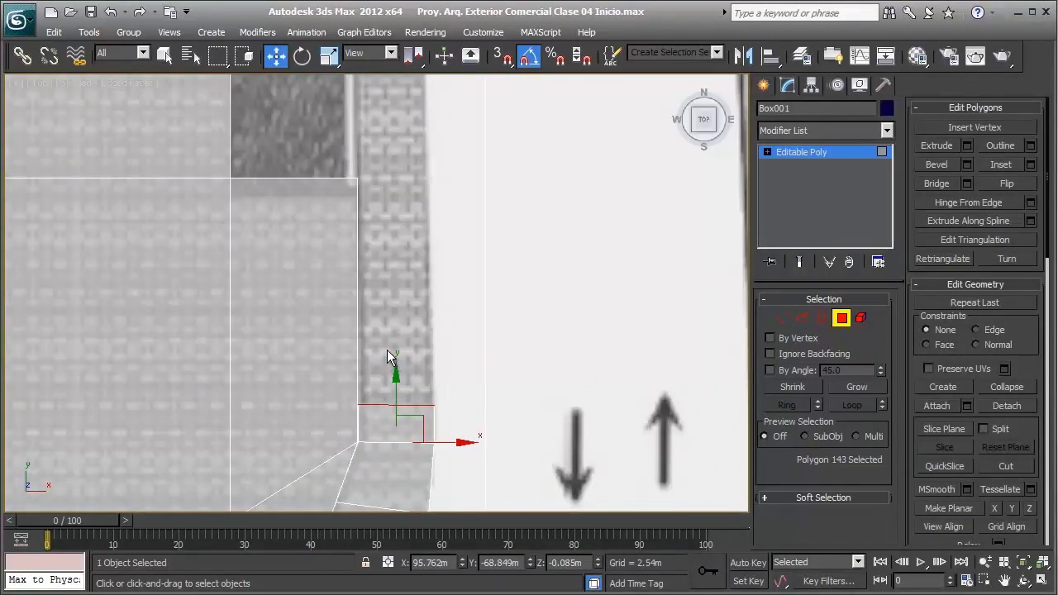
pyautogui.moveTo(394, 368); pyautogui.dragTo(399, 133)
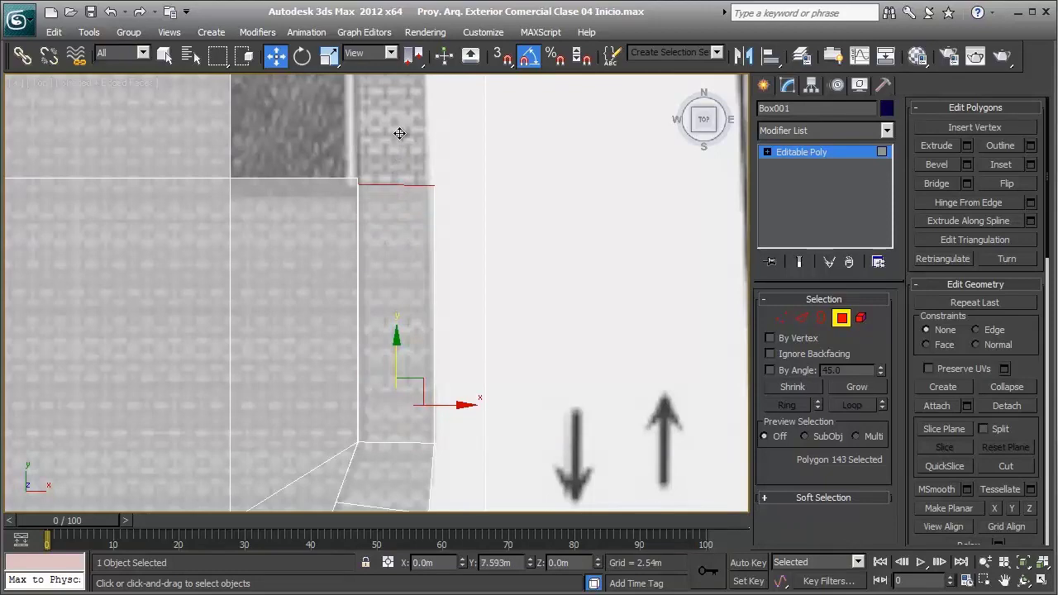
pyautogui.scroll(2, 400, 133)
pyautogui.scroll(2, 390, 290)
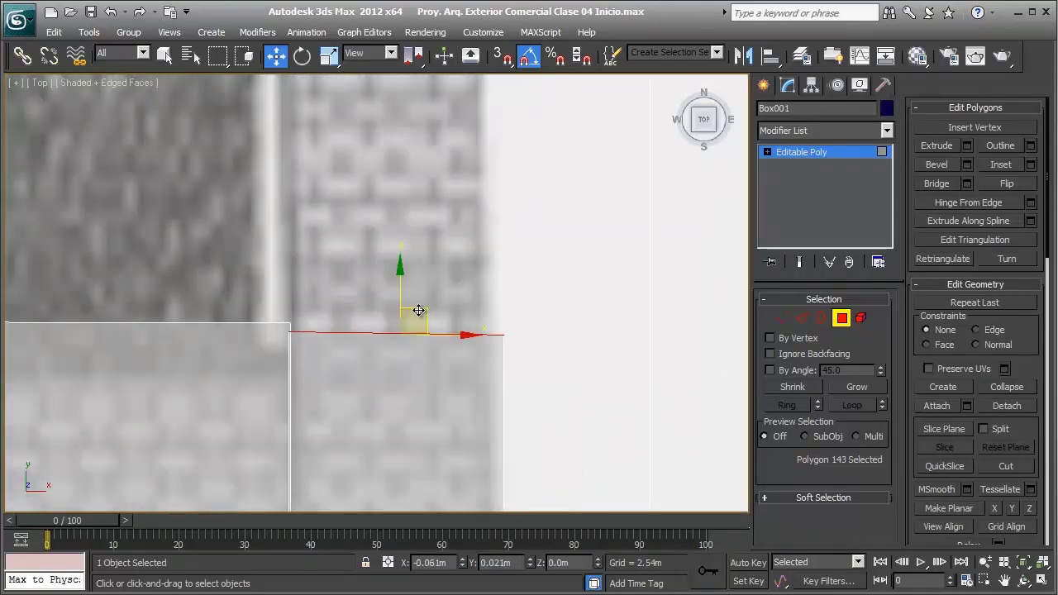
pyautogui.scroll(1, 455, 298)
pyautogui.scroll(2, 480, 293)
# Line up the end's corner vertices with the neighbouring straight plan edge
pyautogui.press('1')
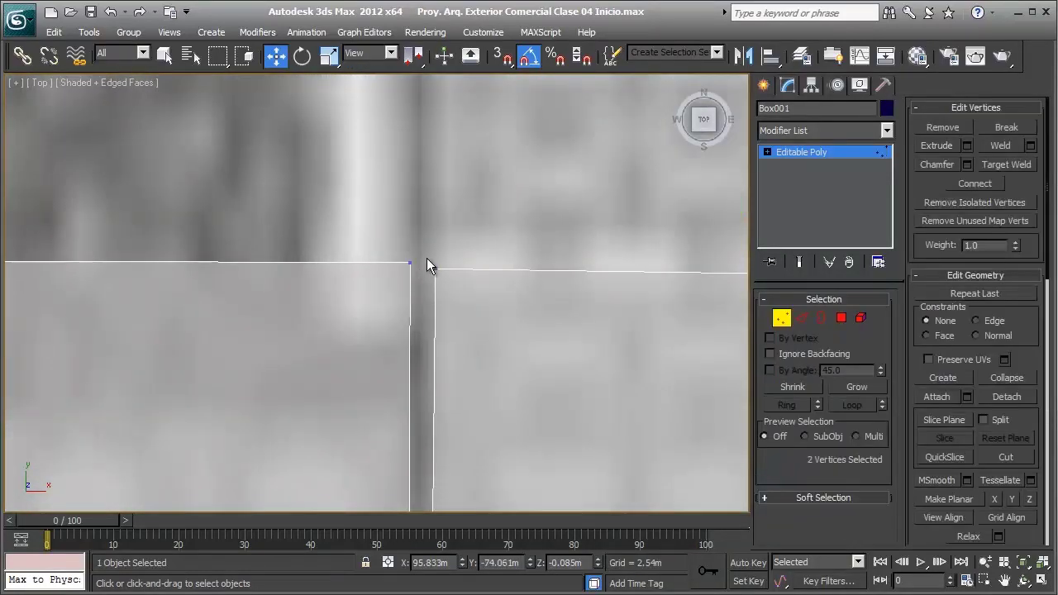
pyautogui.moveTo(463, 269); pyautogui.dragTo(453, 231)
pyautogui.scroll(-1, 428, 244)
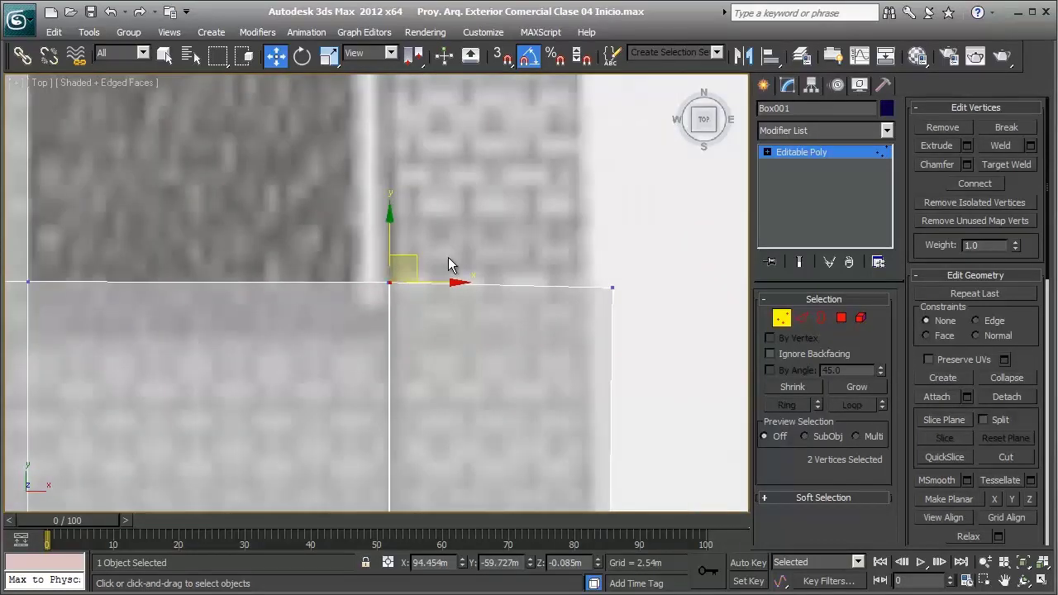
pyautogui.scroll(-2, 448, 258)
pyautogui.scroll(-2, 401, 263)
pyautogui.scroll(2, 403, 210)
pyautogui.scroll(2, 399, 199)
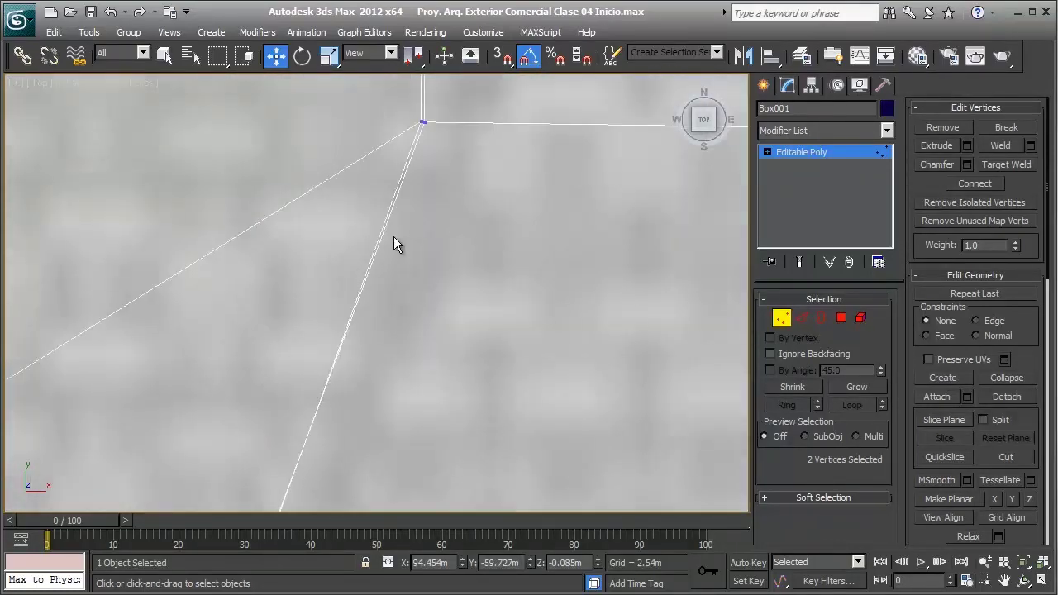
pyautogui.scroll(-3, 424, 132)
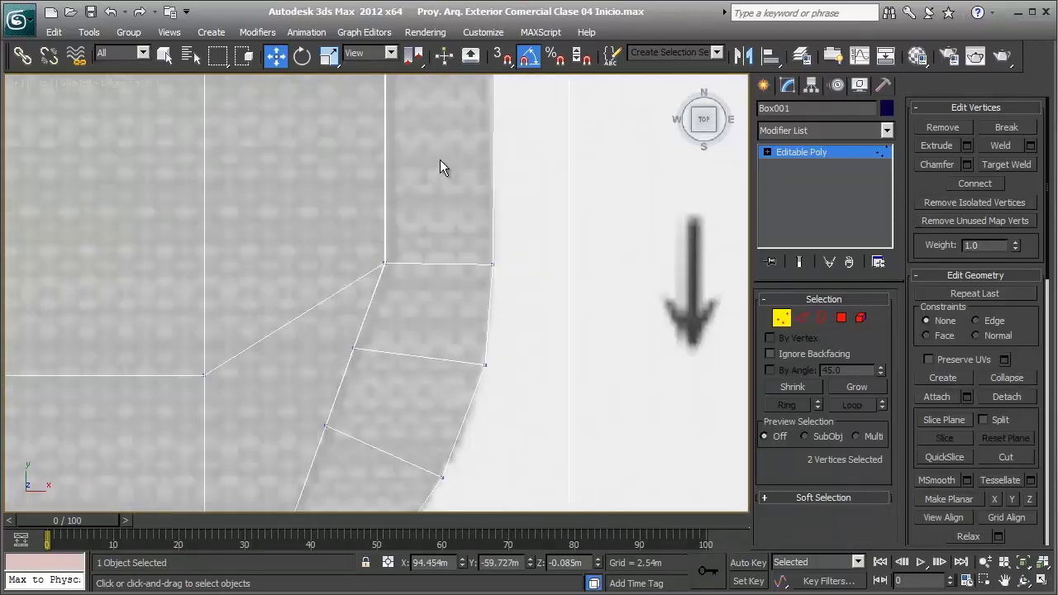
pyautogui.moveTo(440, 159)
pyautogui.mouseDown(button='middle')
pyautogui.moveTo(428, 209)
pyautogui.moveTo(433, 261)
pyautogui.moveTo(479, 295)
pyautogui.mouseUp(button='middle')
pyautogui.scroll(3, 479, 294)
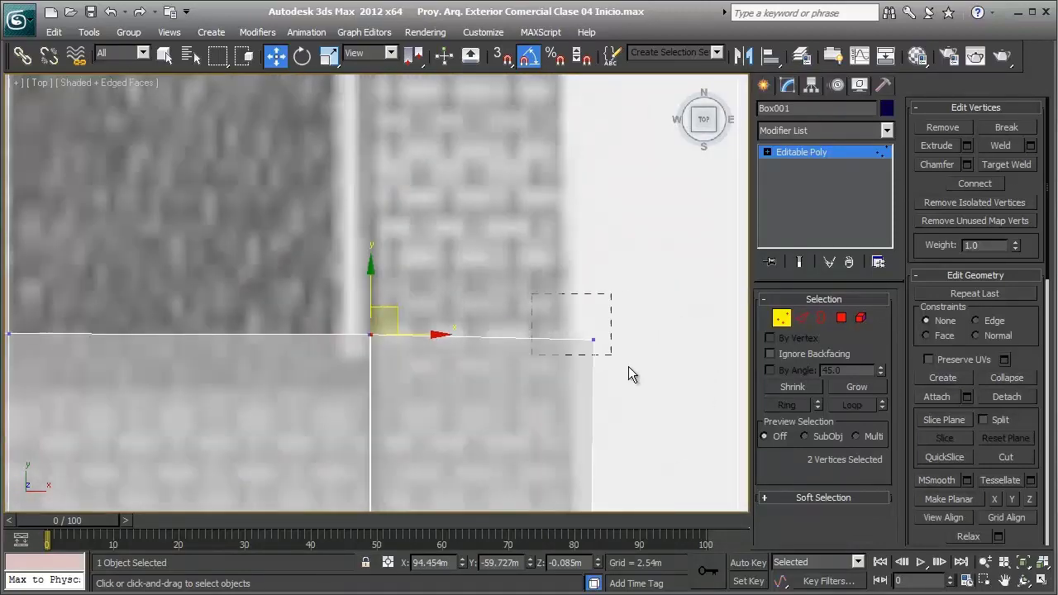
pyautogui.moveTo(628, 374)
pyautogui.mouseDown()
pyautogui.moveTo(624, 331)
pyautogui.moveTo(597, 317)
pyautogui.mouseUp()
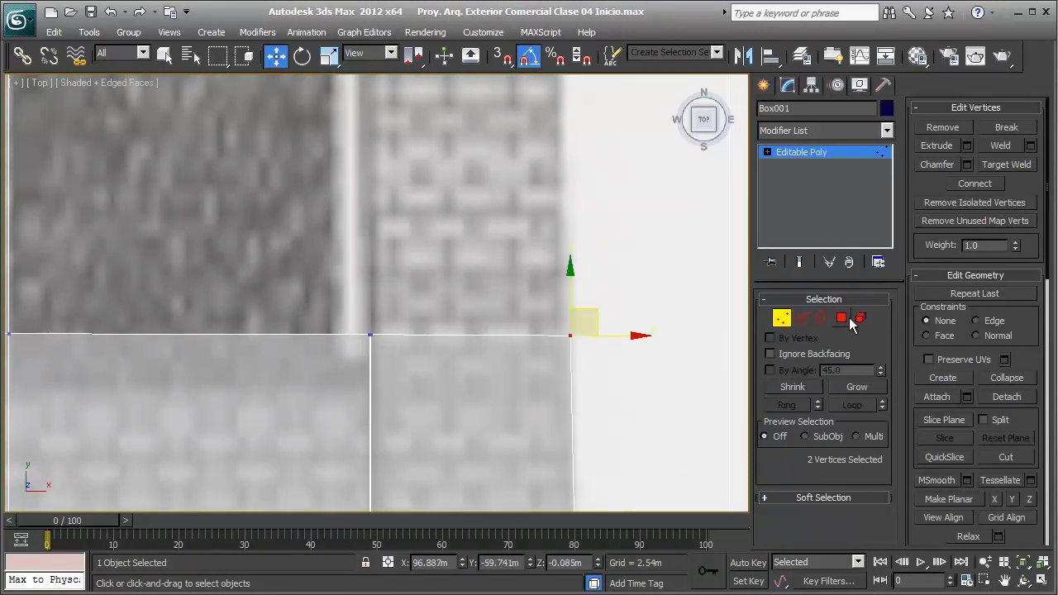
pyautogui.click(842, 319)
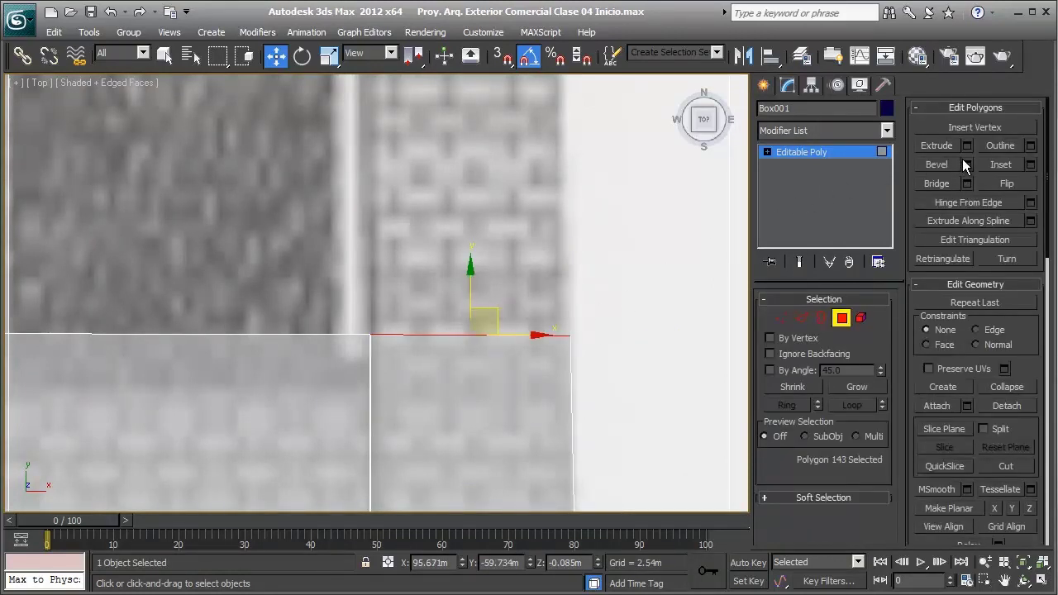
# Shift-extrude the strip's end face about 37 m up the plan and nudge it into place
pyautogui.hotkey('shift', 'e')
pyautogui.moveTo(386, 349)
pyautogui.mouseDown(button='middle')
pyautogui.moveTo(420, 279)
pyautogui.moveTo(410, 340)
pyautogui.mouseUp(button='middle')
pyautogui.scroll(-3, 420, 279)
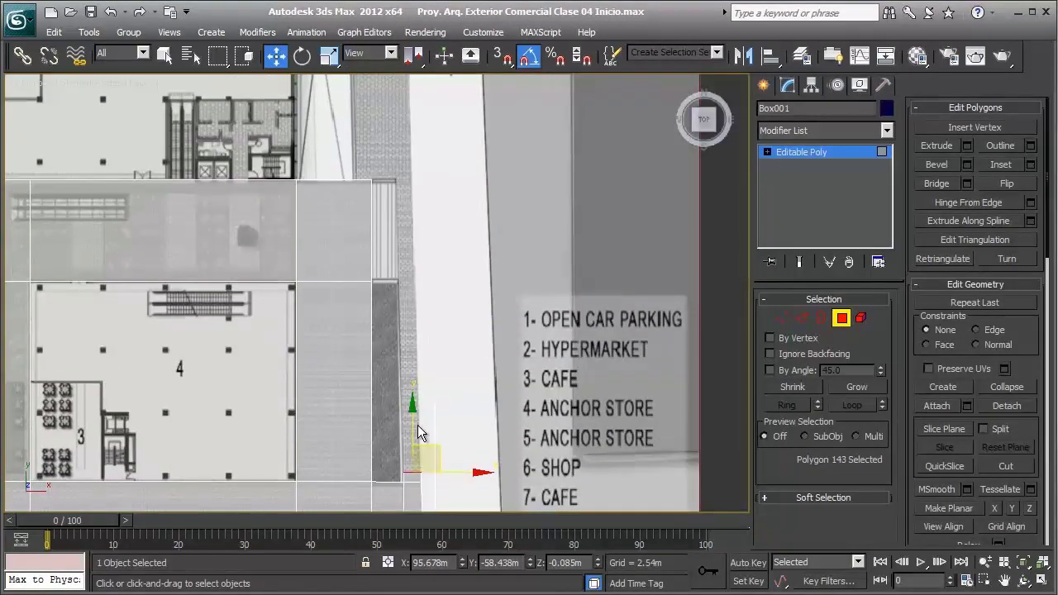
pyautogui.moveTo(412, 405)
pyautogui.mouseDown()
pyautogui.moveTo(413, 156)
pyautogui.moveTo(397, 132)
pyautogui.mouseUp()
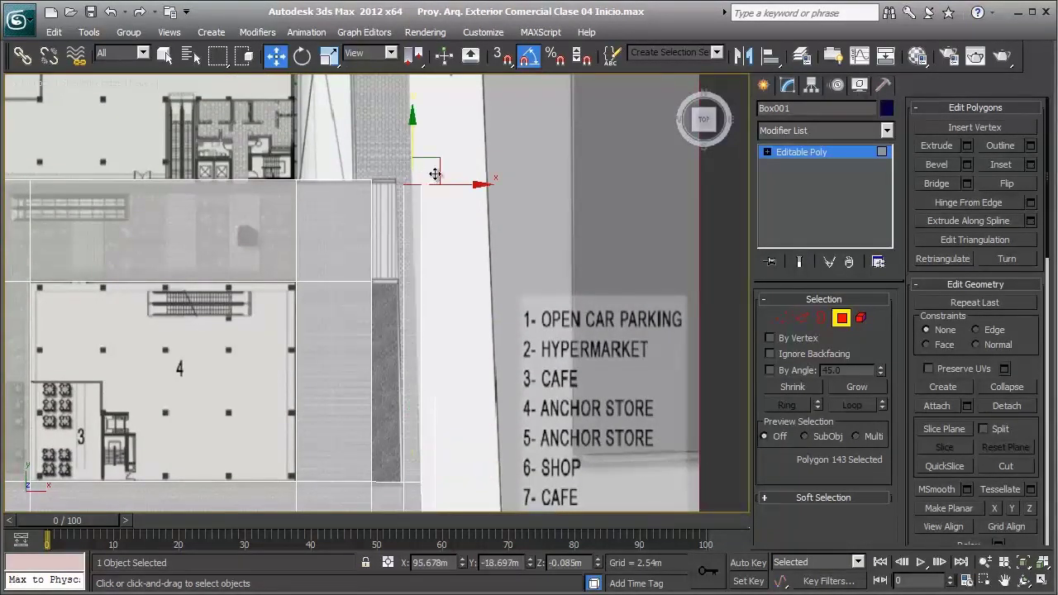
pyautogui.scroll(3, 423, 165)
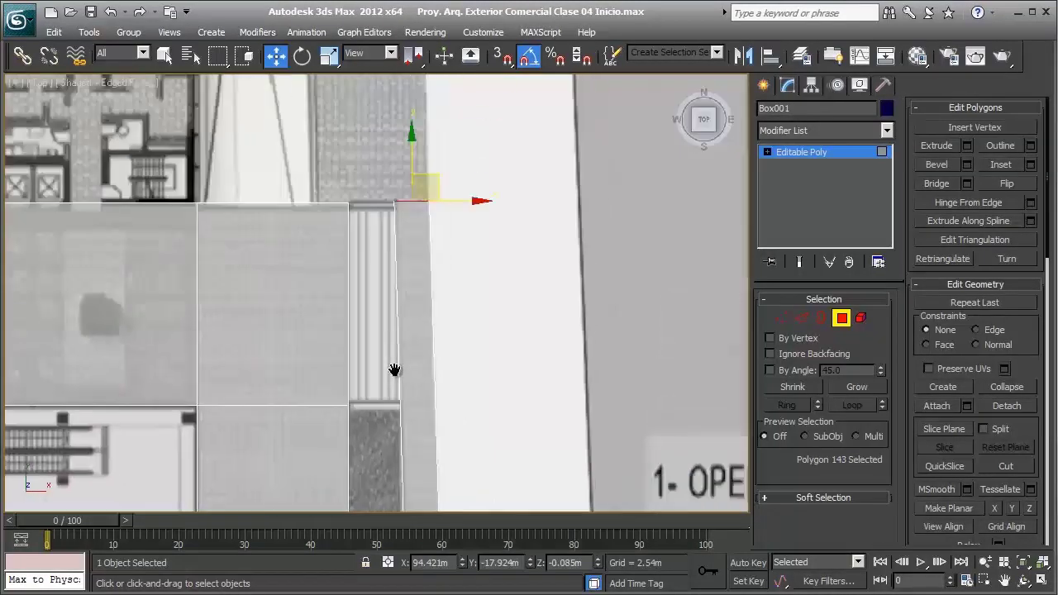
pyautogui.scroll(2, 397, 364)
pyautogui.scroll(2, 401, 365)
pyautogui.scroll(2, 401, 365)
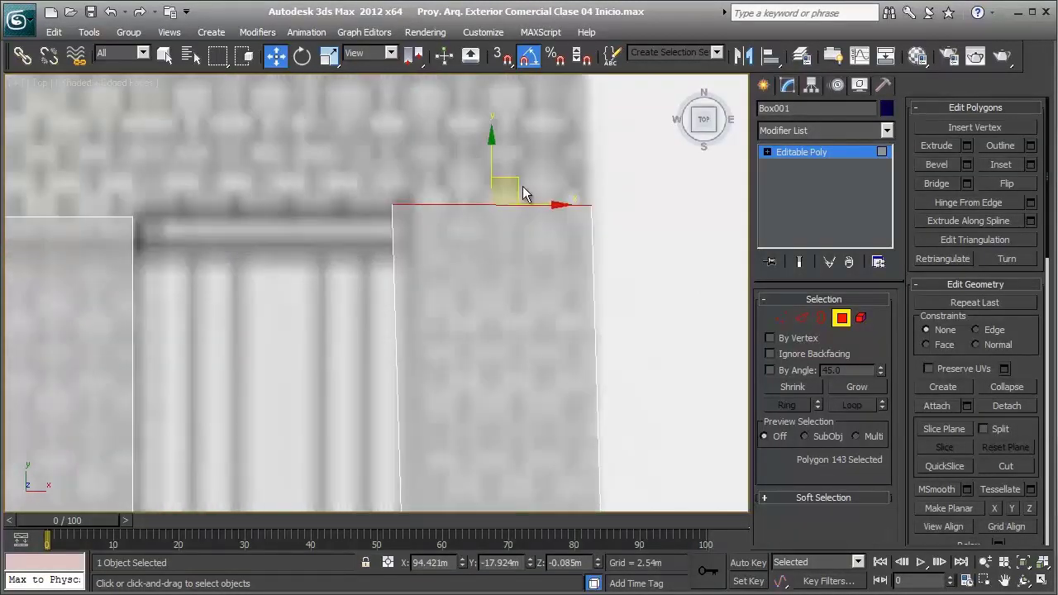
pyautogui.moveTo(523, 193); pyautogui.dragTo(530, 199)
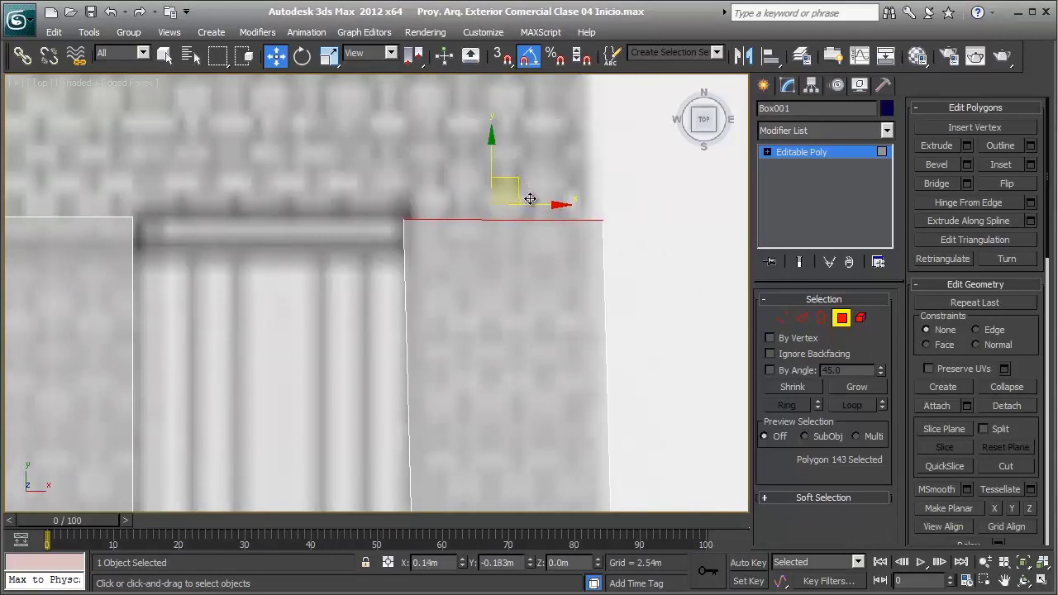
pyautogui.moveTo(530, 198); pyautogui.dragTo(542, 225)
# Pull the outer corner vertices left so the new end squares with the adjacent edge
pyautogui.click(779, 317)
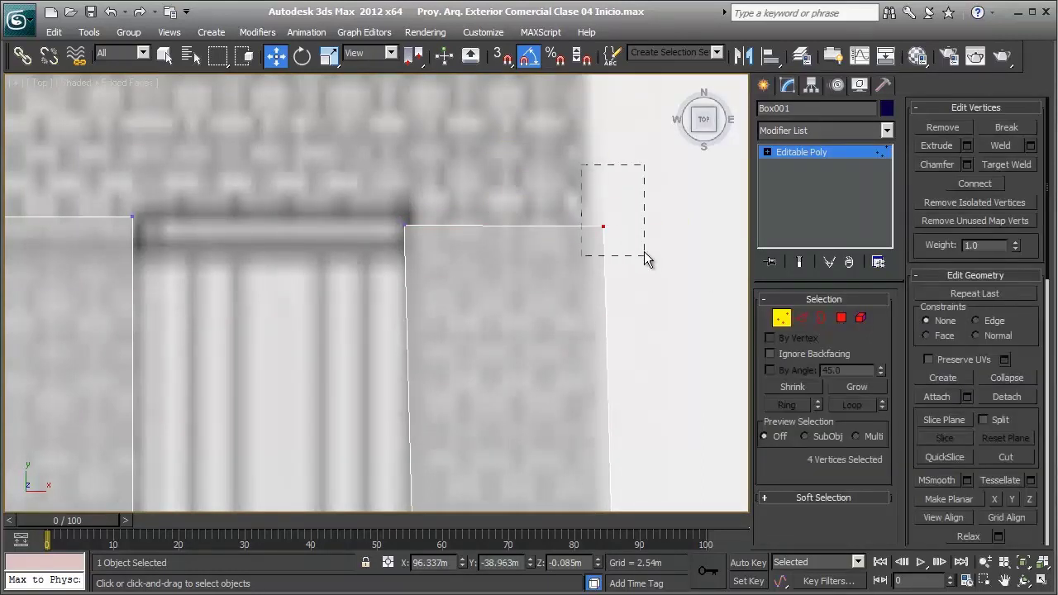
pyautogui.moveTo(644, 255); pyautogui.dragTo(627, 228)
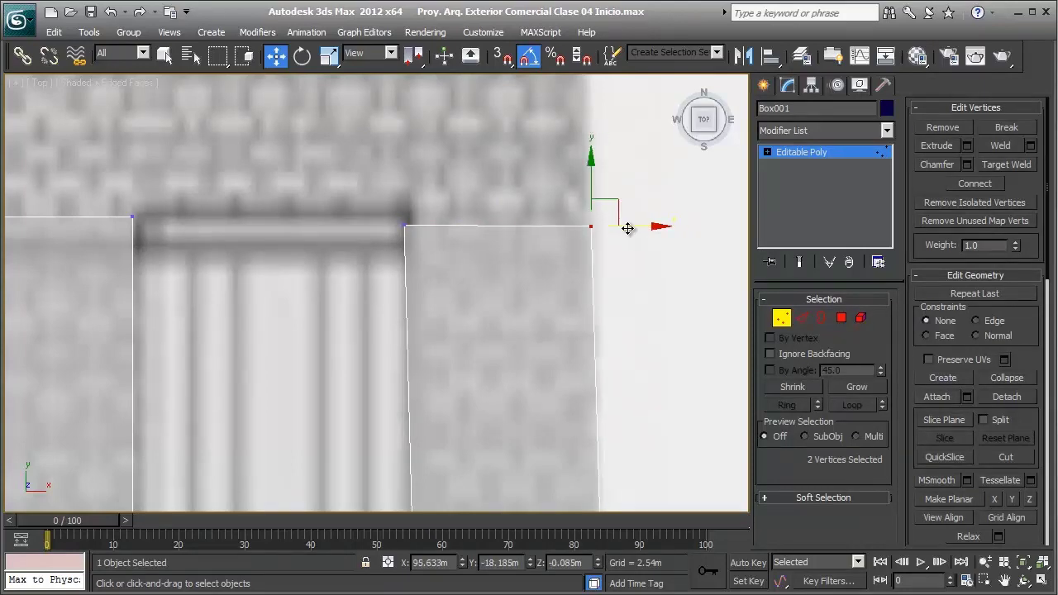
pyautogui.scroll(-2, 628, 228)
pyautogui.scroll(-2, 584, 261)
pyautogui.moveTo(512, 378); pyautogui.dragTo(465, 245, button='middle')
pyautogui.scroll(-2, 415, 405)
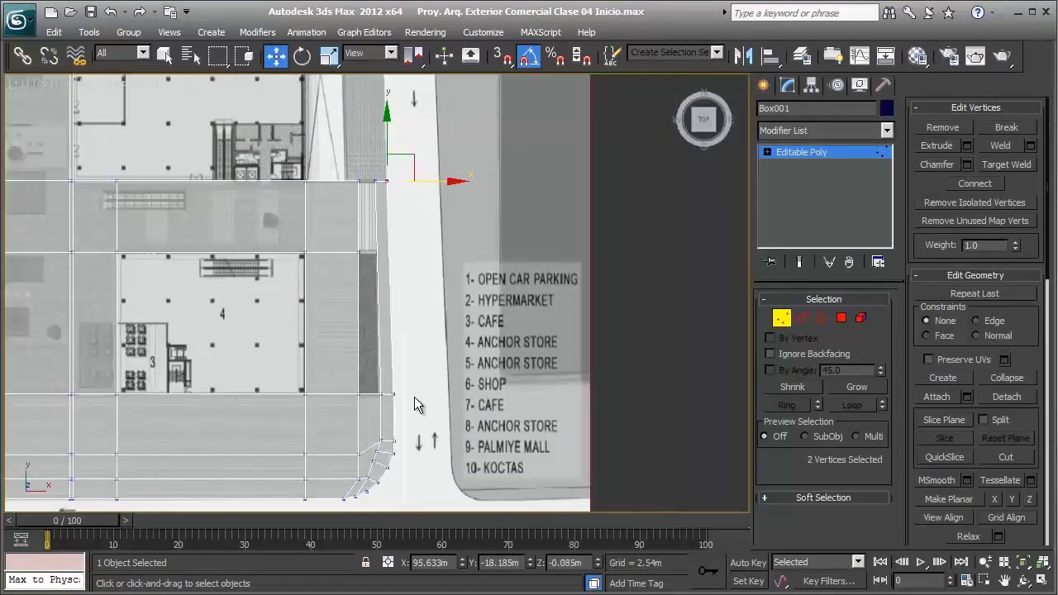
pyautogui.scroll(2, 398, 392)
pyautogui.scroll(2, 498, 335)
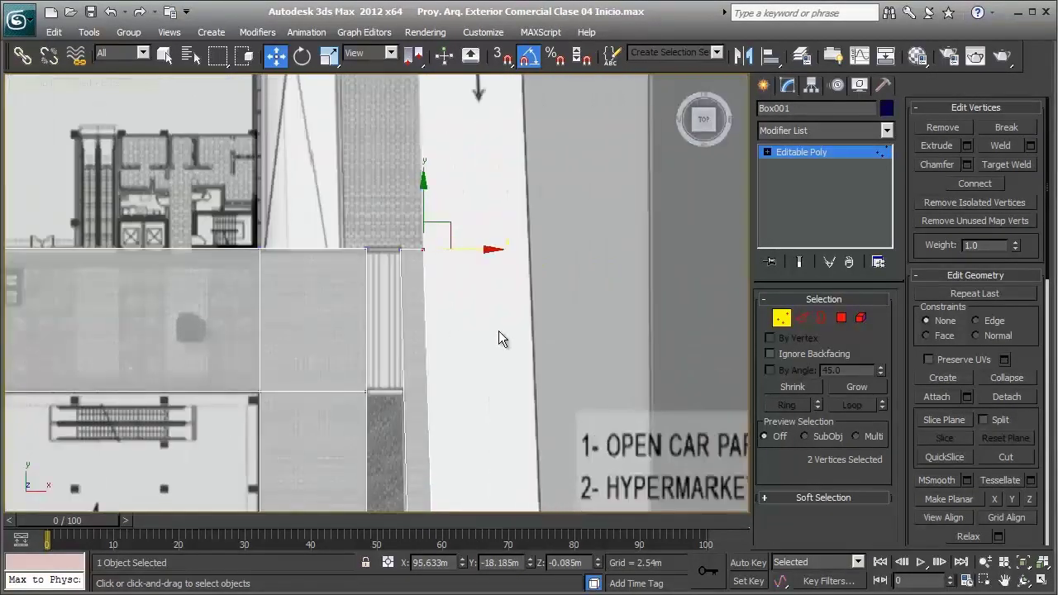
pyautogui.click(843, 320)
pyautogui.scroll(1, 559, 270)
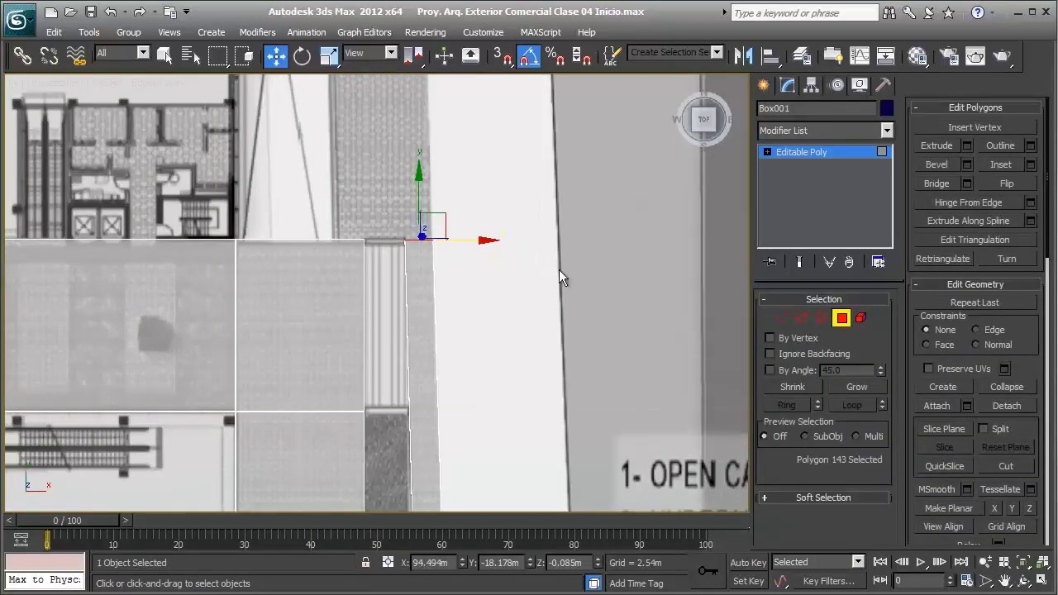
# From a low side view, drop the strip's end face about 1 m, then return to Top view
pyautogui.keyDown('alt'); pyautogui.moveTo(573, 278); pyautogui.dragTo(362, 276, button='middle'); pyautogui.keyUp('alt')
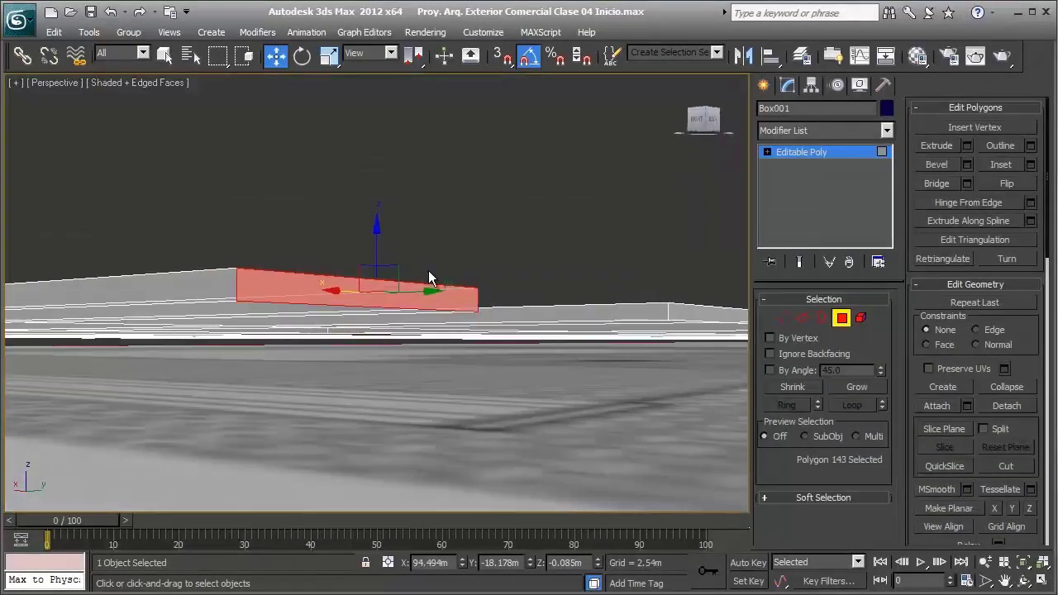
pyautogui.moveTo(363, 291)
pyautogui.mouseDown()
pyautogui.moveTo(381, 407)
pyautogui.moveTo(385, 290)
pyautogui.mouseUp()
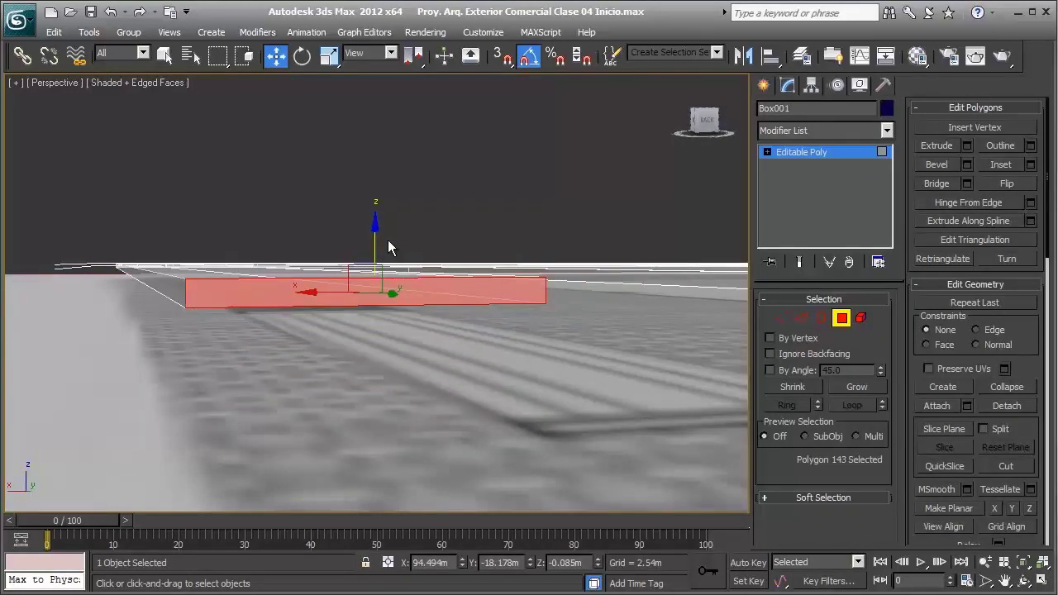
pyautogui.press('t')
pyautogui.scroll(2, 331, 253)
# Zoom and pan the Top view to frame the rounded strip end and the column top
pyautogui.scroll(2, 358, 254)
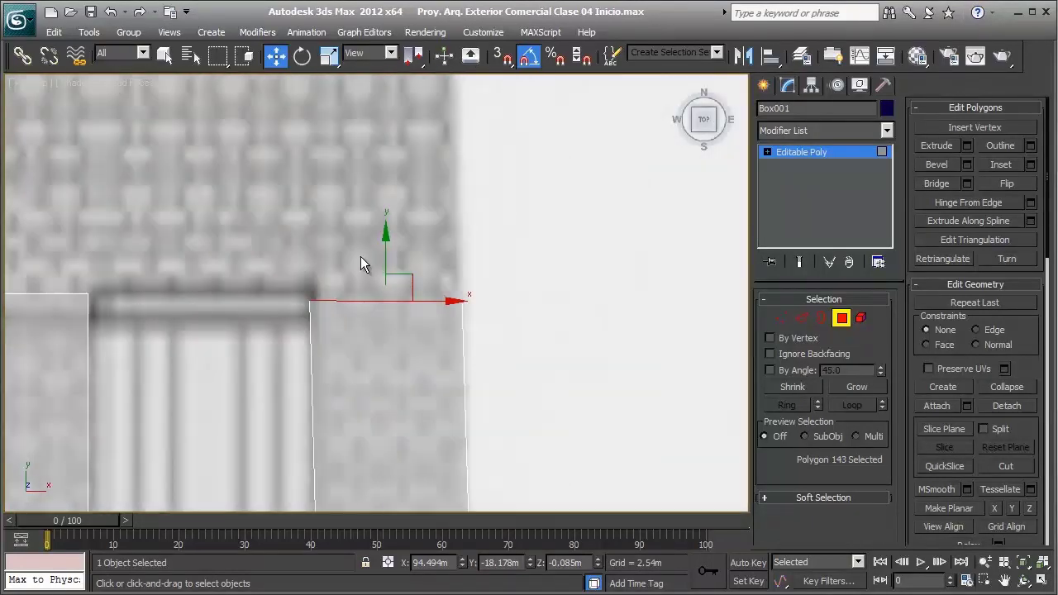
pyautogui.scroll(2, 355, 260)
pyautogui.scroll(-3, 350, 260)
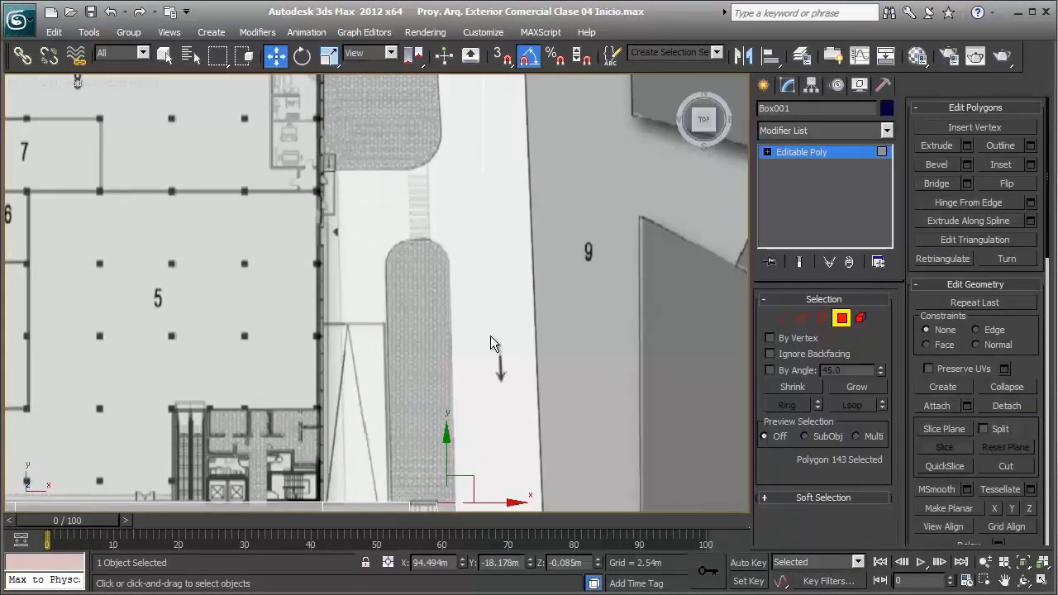
pyautogui.scroll(2, 496, 338)
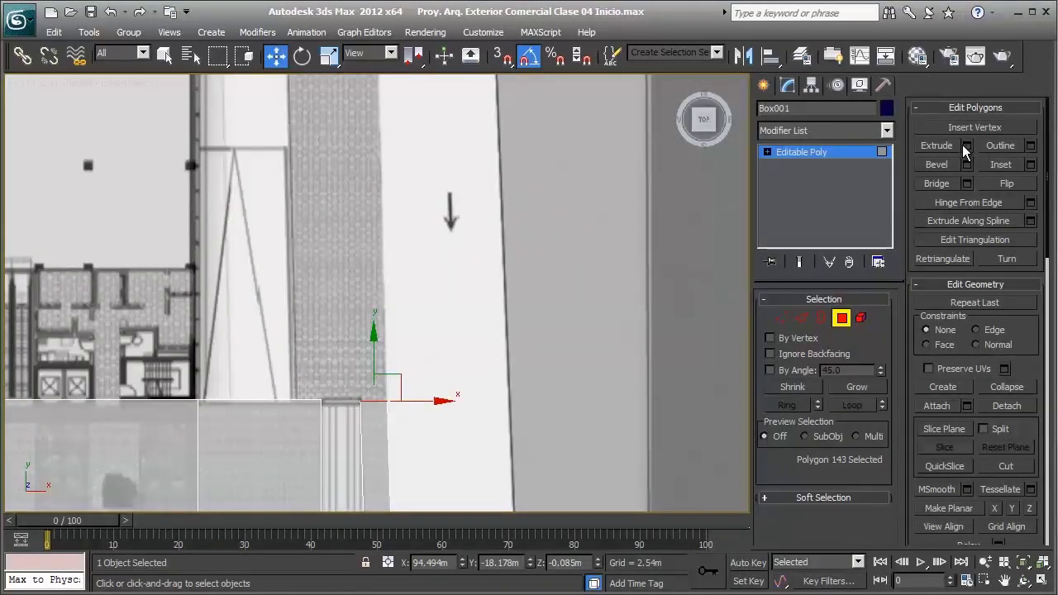
pyautogui.moveTo(406, 355); pyautogui.dragTo(498, 435, button='middle')
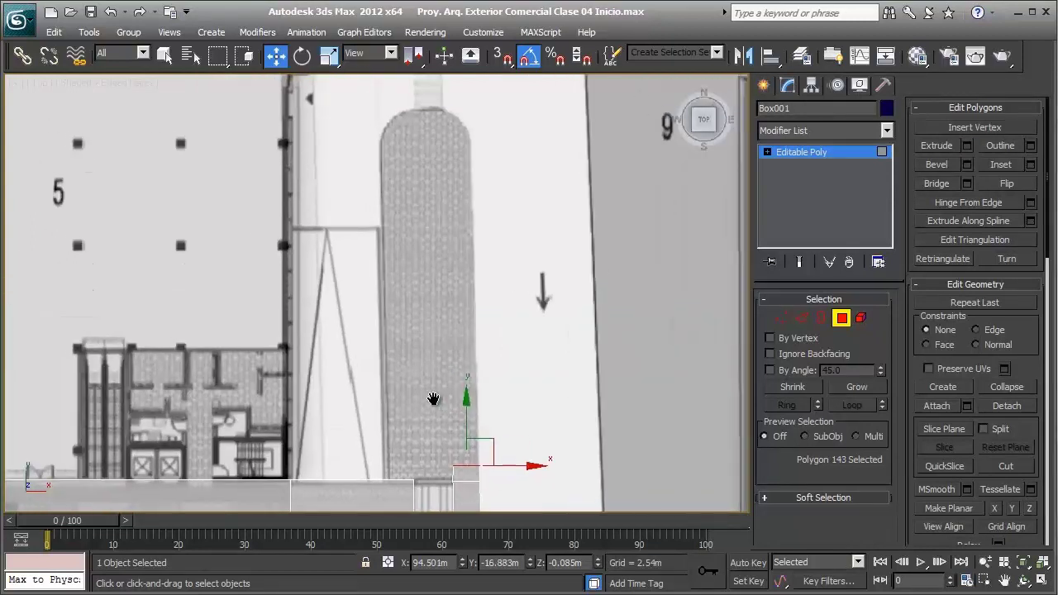
pyautogui.moveTo(468, 355); pyautogui.dragTo(470, 177)
pyautogui.scroll(2, 392, 205)
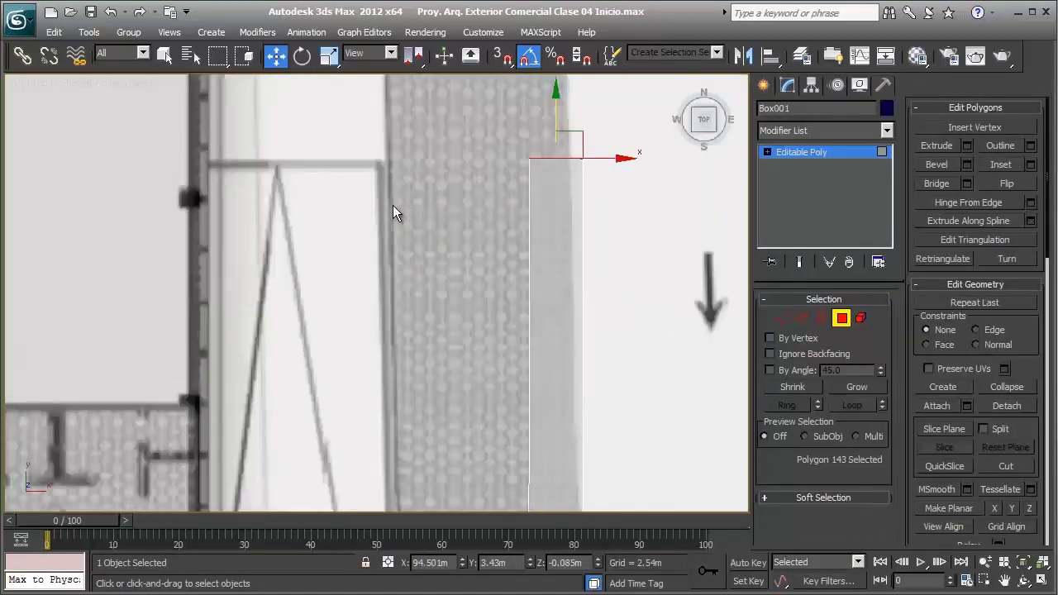
pyautogui.moveTo(387, 174); pyautogui.dragTo(458, 318, button='middle')
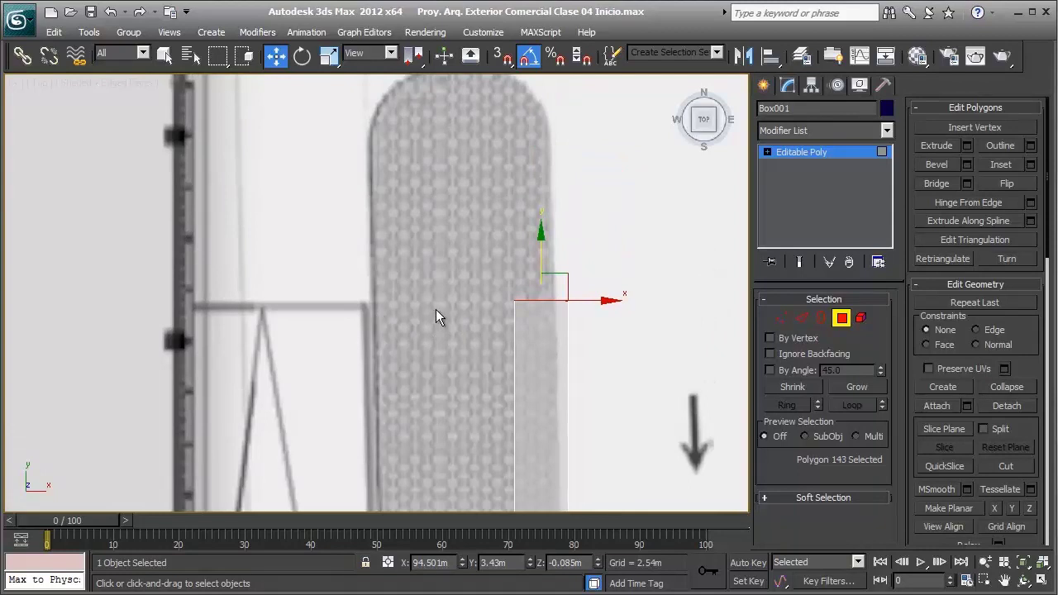
pyautogui.scroll(-1, 450, 397)
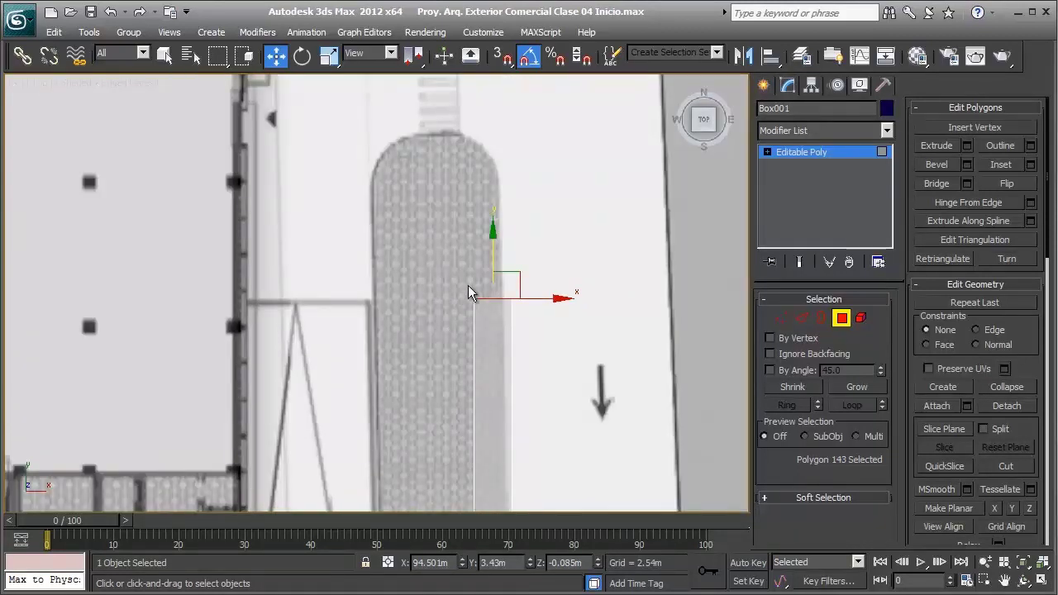
pyautogui.moveTo(447, 163); pyautogui.dragTo(453, 292, button='middle')
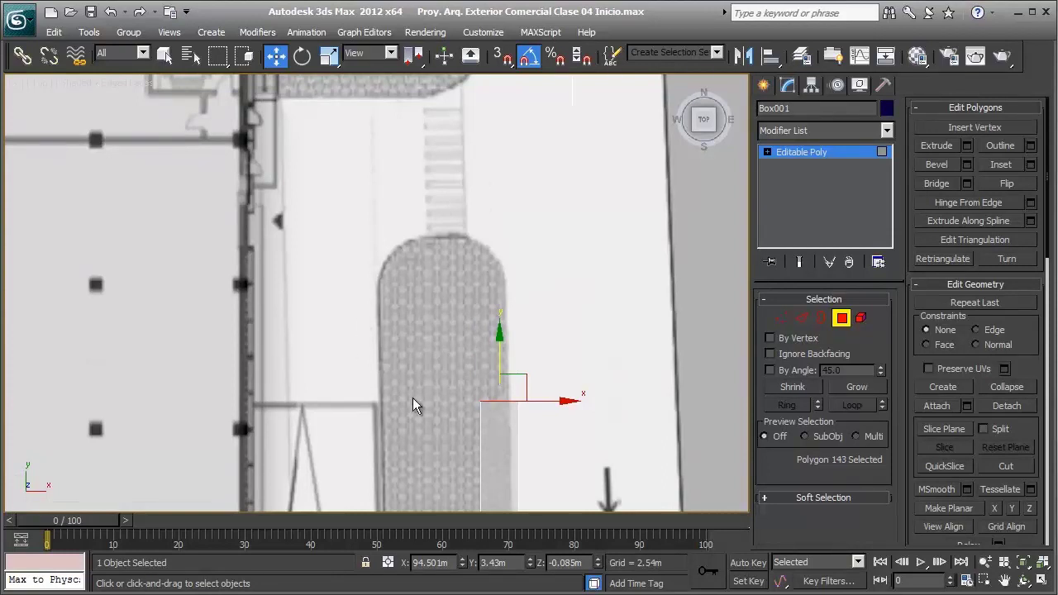
pyautogui.scroll(-1, 453, 398)
pyautogui.moveTo(449, 296); pyautogui.dragTo(471, 224, button='middle')
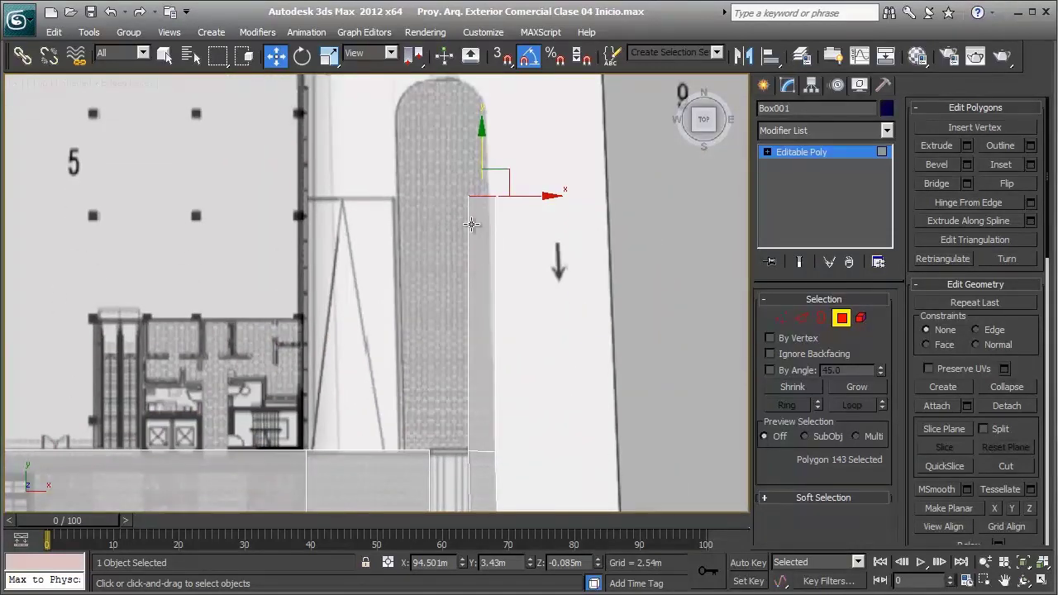
pyautogui.moveTo(424, 200); pyautogui.dragTo(428, 229, button='middle')
pyautogui.scroll(2, 428, 229)
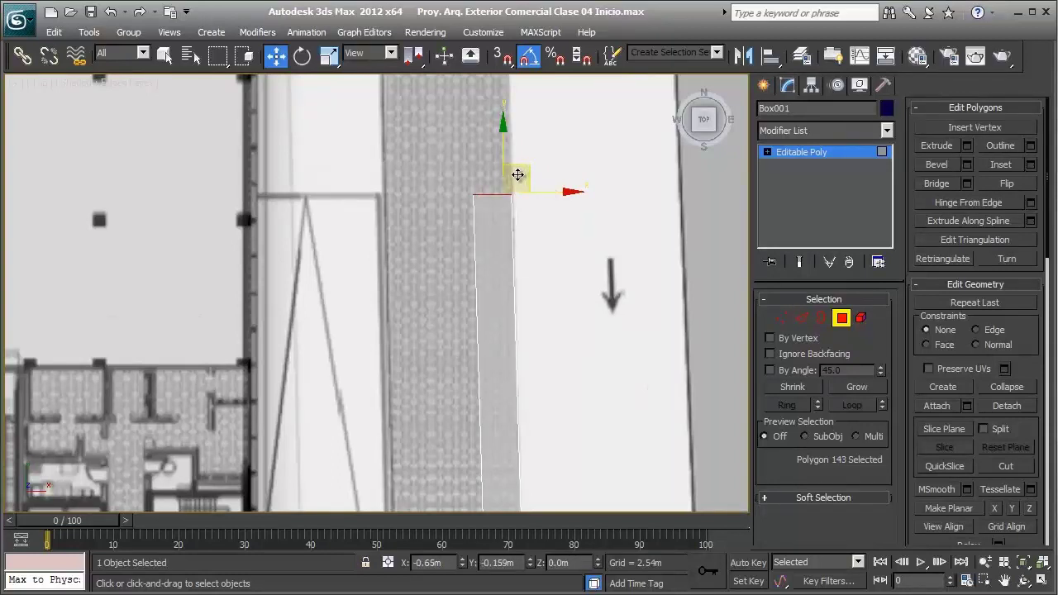
# Shift the strip polygon about 0.65 m left to line up with the column
pyautogui.moveTo(519, 172)
pyautogui.mouseDown(button='middle')
pyautogui.moveTo(459, 196)
pyautogui.moveTo(463, 359)
pyautogui.mouseUp(button='middle')
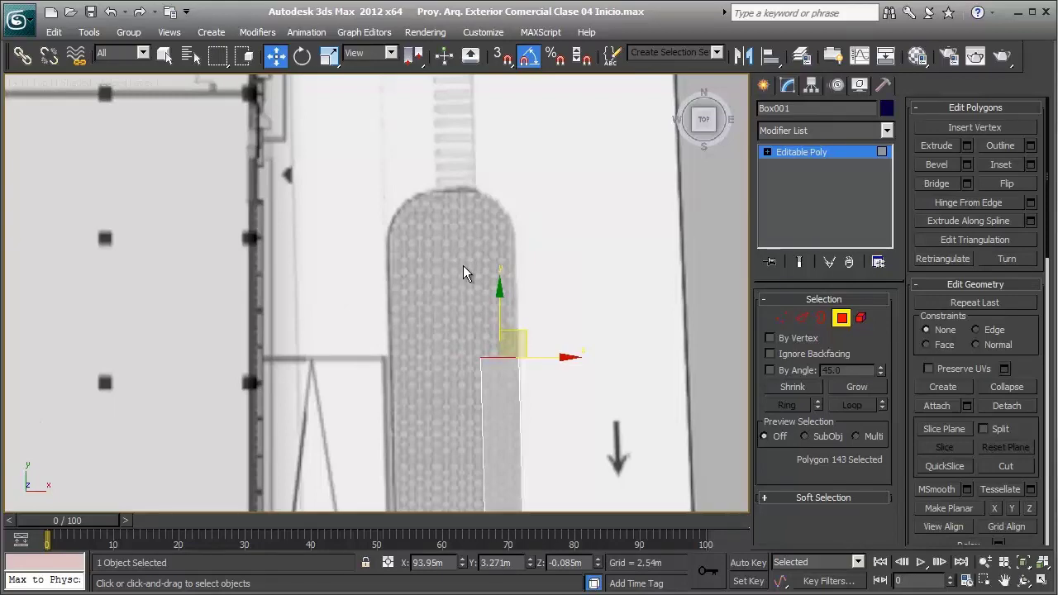
pyautogui.scroll(-2, 463, 265)
pyautogui.scroll(3, 467, 198)
pyautogui.scroll(-3, 491, 237)
pyautogui.scroll(2, 504, 375)
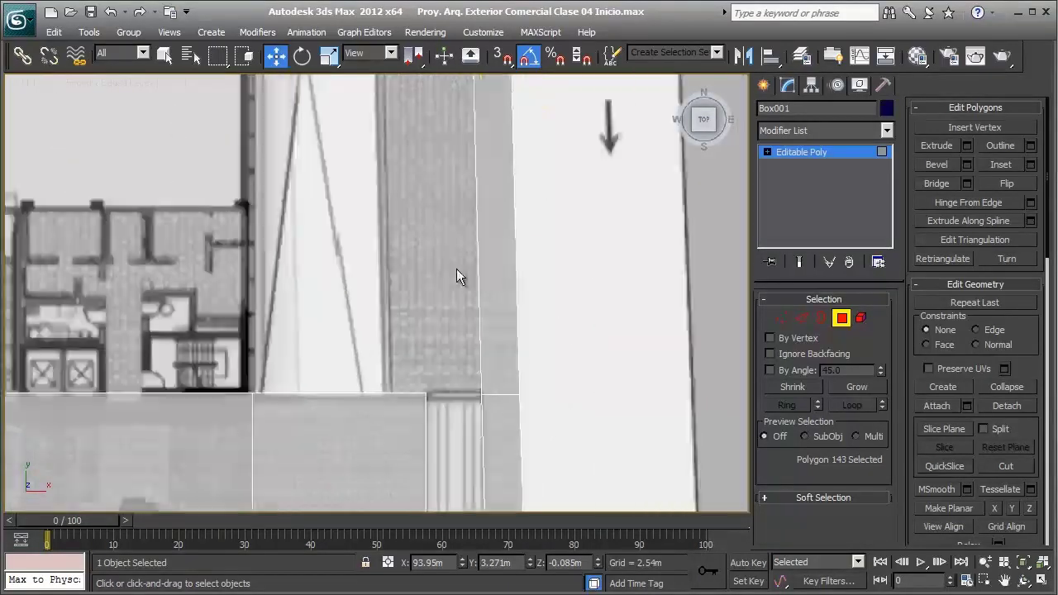
pyautogui.scroll(2, 456, 273)
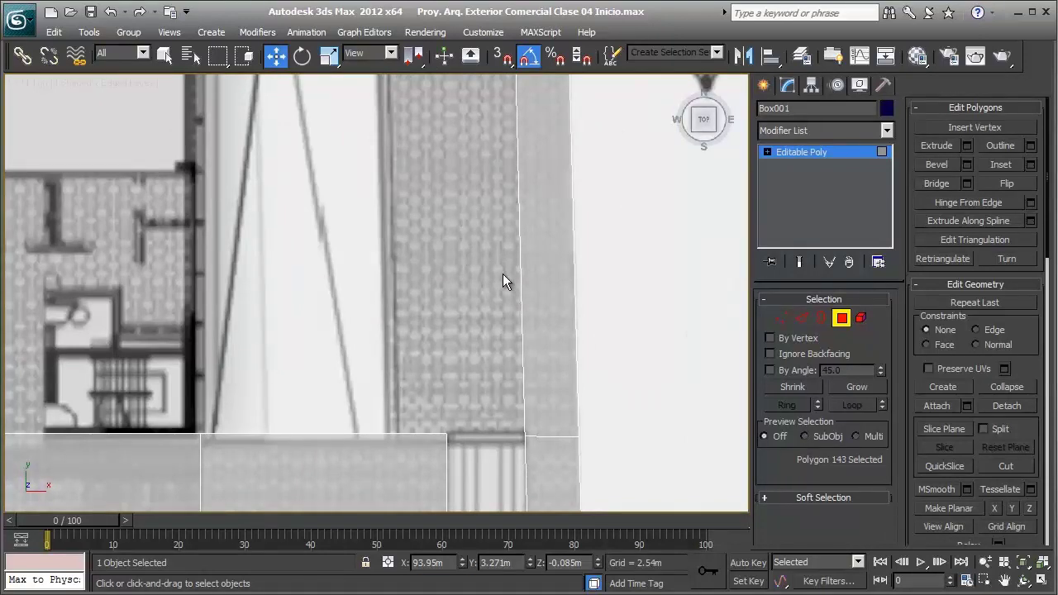
pyautogui.scroll(2, 488, 239)
pyautogui.scroll(1, 488, 248)
pyautogui.scroll(2, 446, 248)
pyautogui.scroll(2, 421, 229)
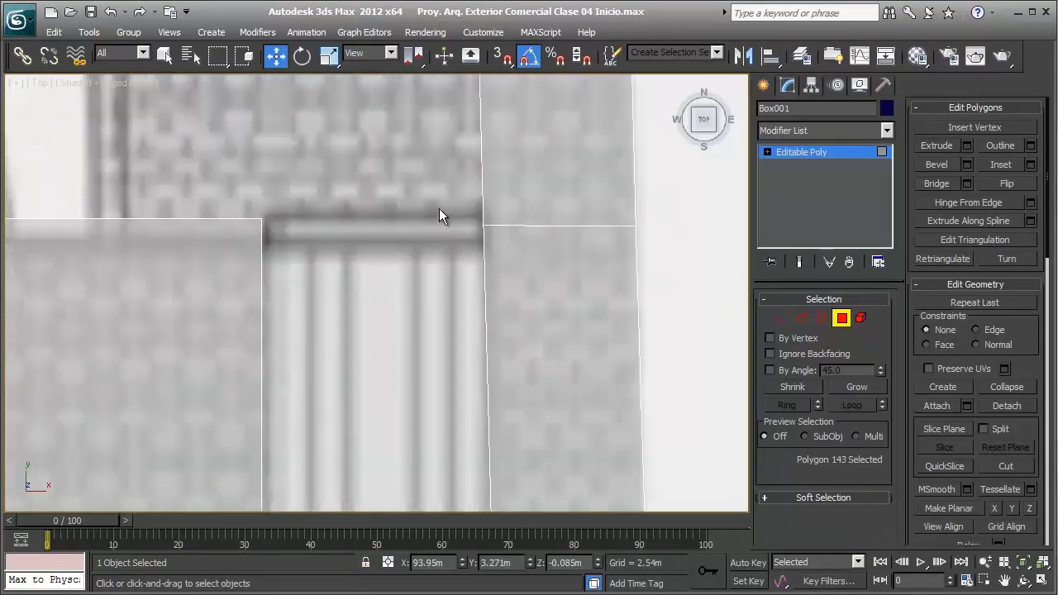
pyautogui.moveTo(439, 208); pyautogui.dragTo(386, 271, button='middle')
# Raise the strip's end vertices and settle the end edge onto the plan
pyautogui.press('1')
pyautogui.moveTo(371, 259); pyautogui.dragTo(708, 364)
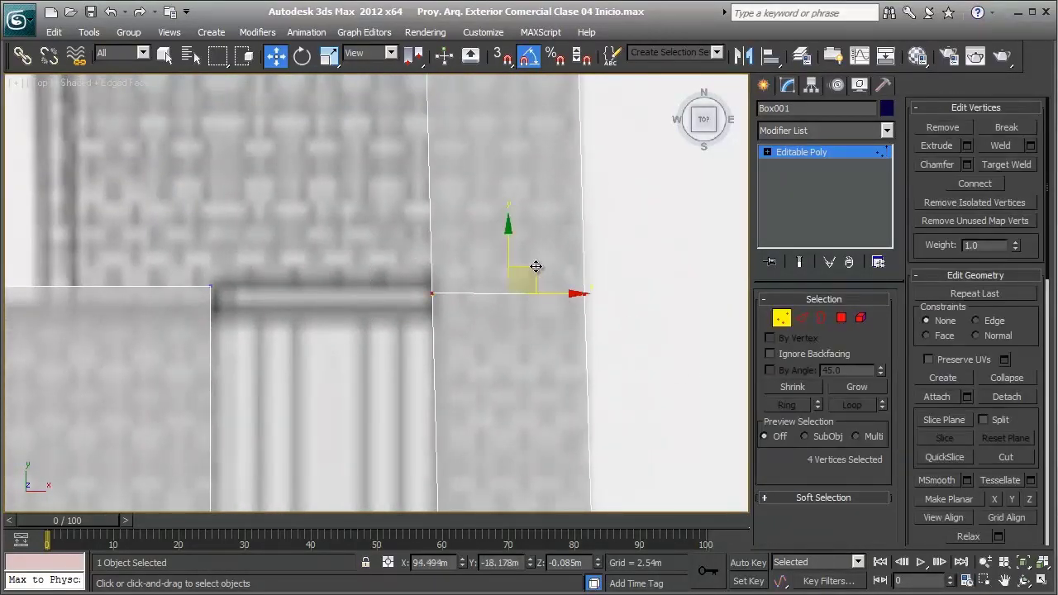
pyautogui.moveTo(531, 273); pyautogui.dragTo(529, 166)
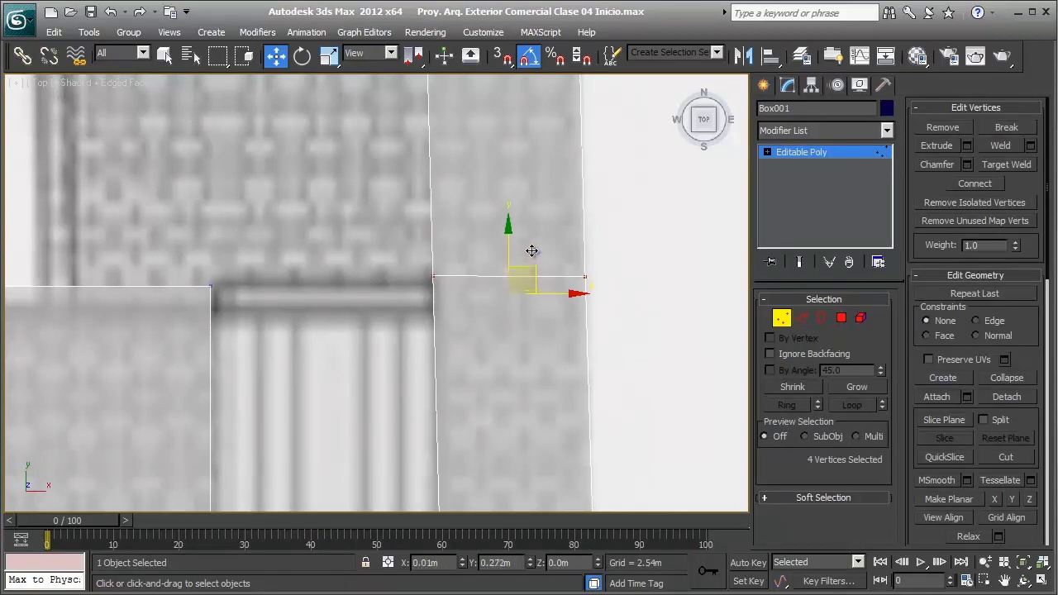
pyautogui.moveTo(530, 166); pyautogui.dragTo(529, 183)
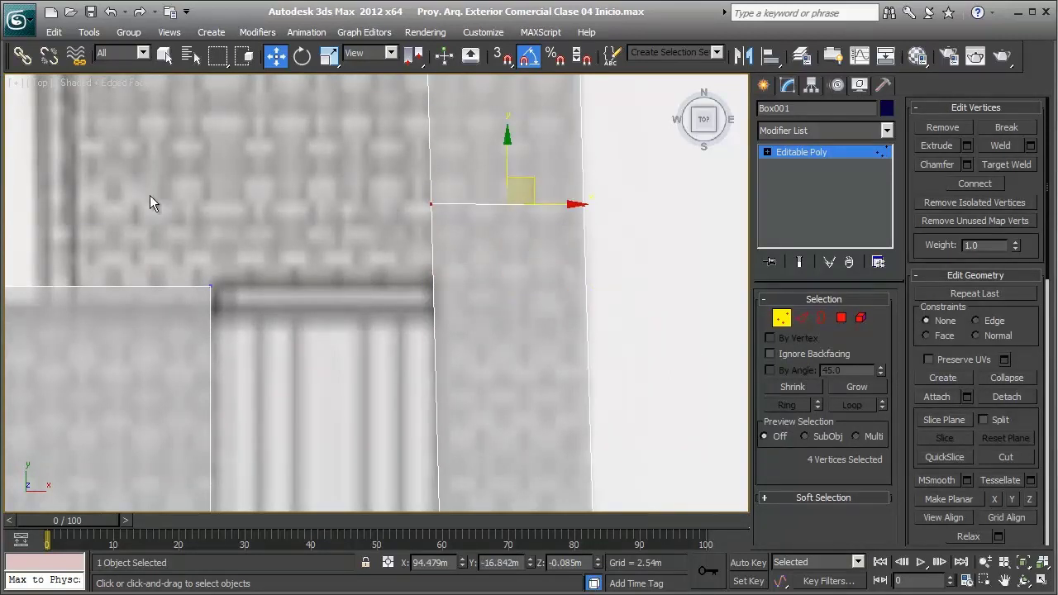
pyautogui.scroll(-5, 347, 261)
pyautogui.moveTo(430, 204); pyautogui.dragTo(493, 314, button='middle')
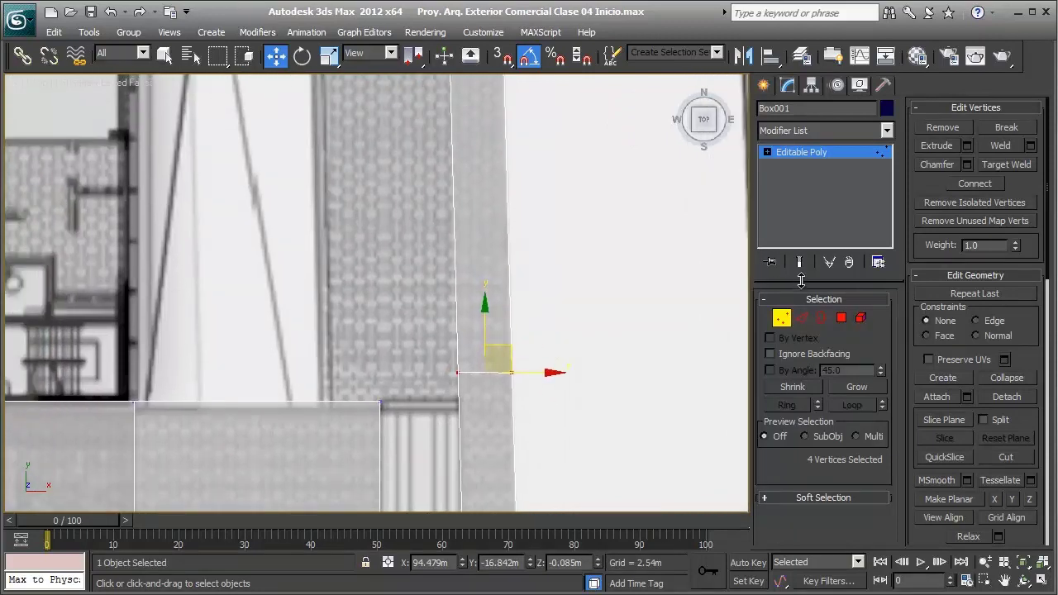
# Extrude the strip's side face into a new band 3.885 m to the left
pyautogui.click(841, 320)
pyautogui.moveTo(460, 272); pyautogui.dragTo(597, 228)
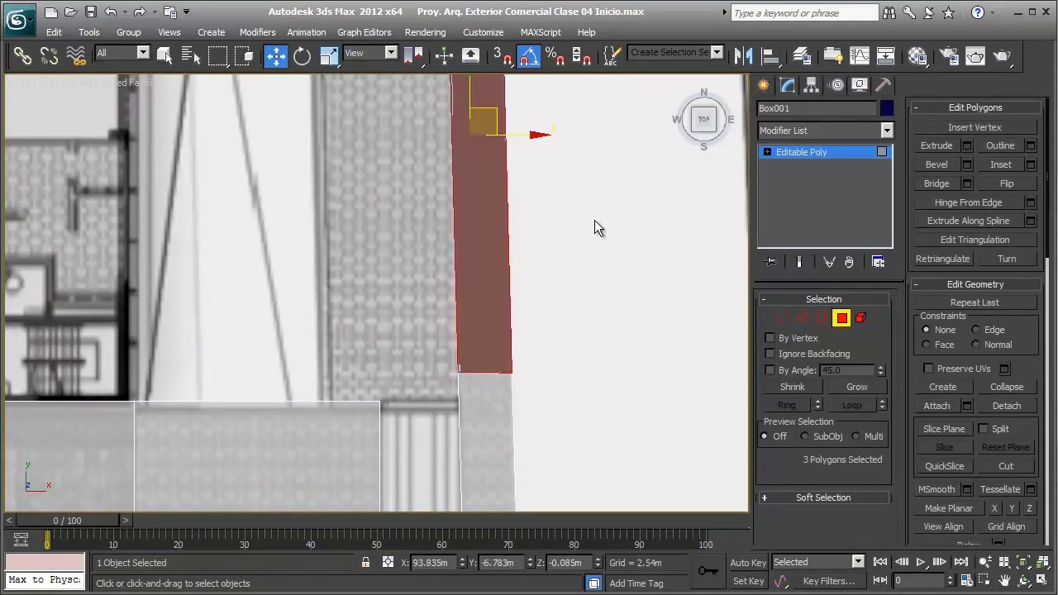
pyautogui.click(485, 314)
pyautogui.moveTo(494, 288); pyautogui.dragTo(523, 354, button='middle')
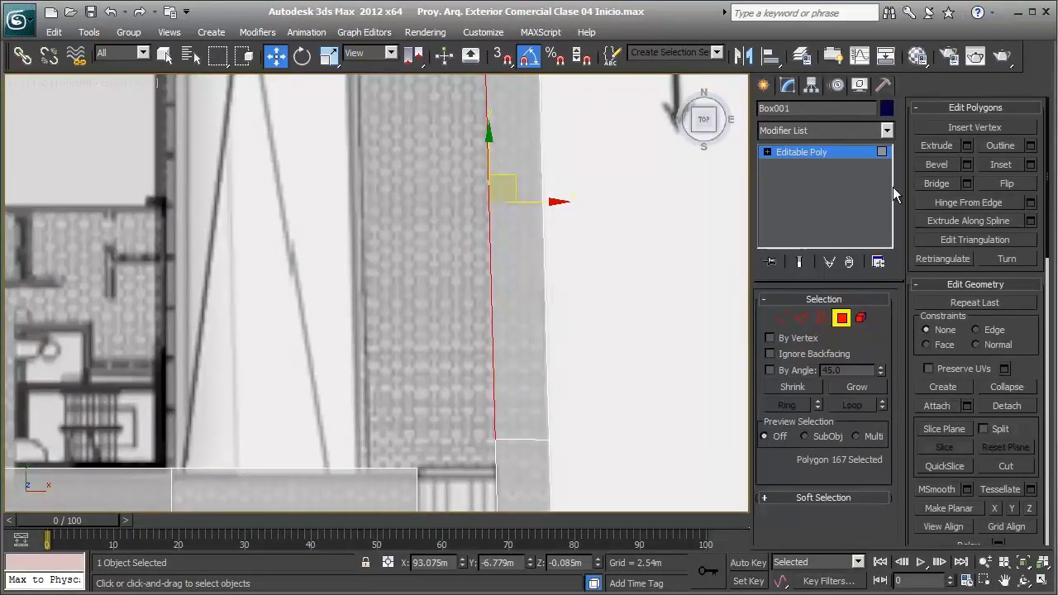
pyautogui.click(967, 146)
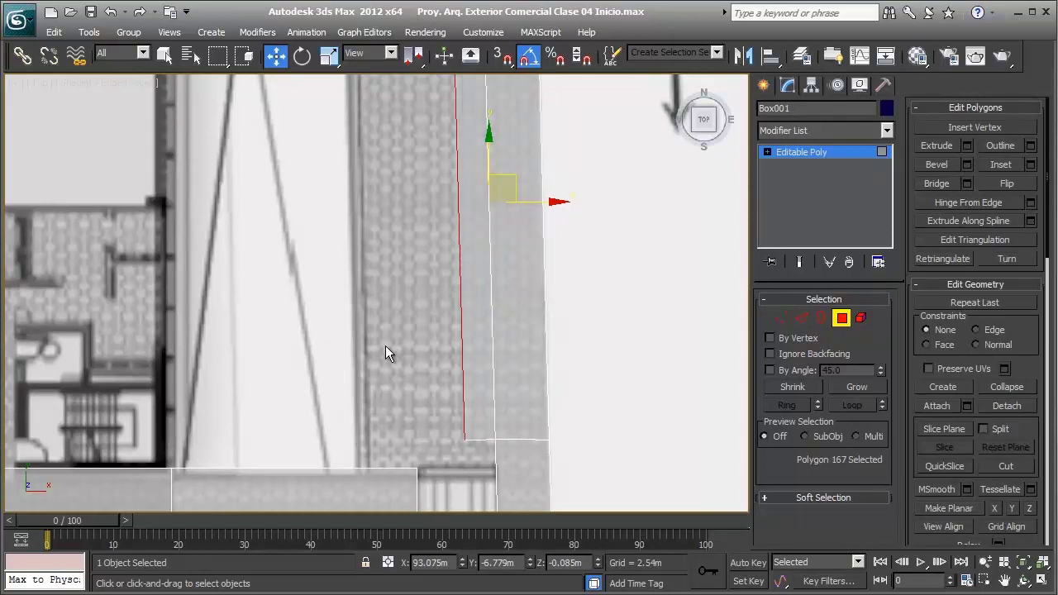
pyautogui.moveTo(511, 203); pyautogui.dragTo(416, 205)
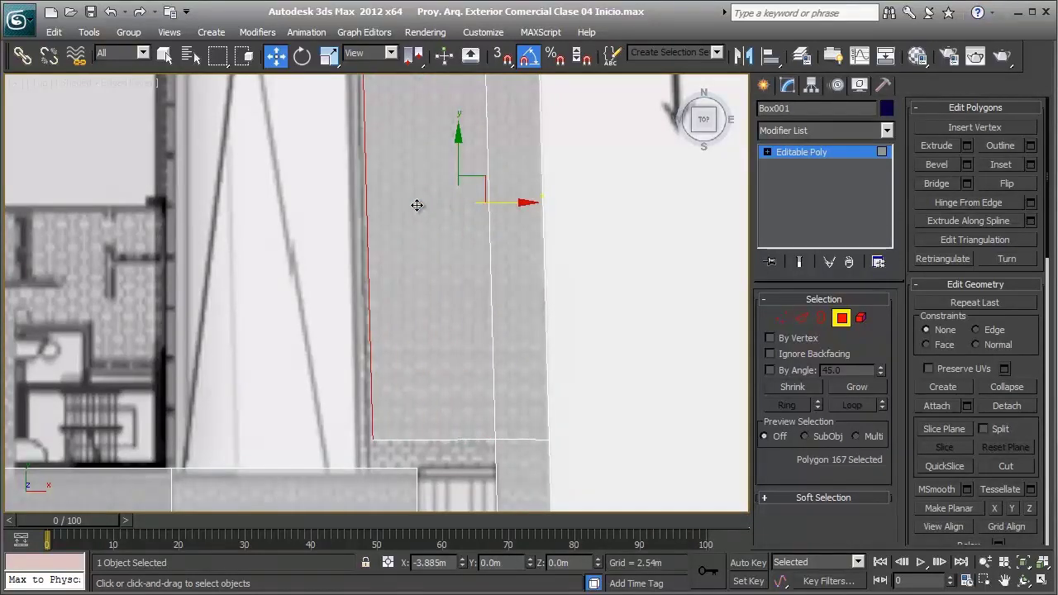
# Nudge the end corner vertices left and flatten the six-vertex bottom row with Make Planar Y
pyautogui.moveTo(417, 205); pyautogui.dragTo(366, 371, button='middle')
pyautogui.scroll(3, 384, 281)
pyautogui.scroll(3, 400, 260)
pyautogui.press('1')
pyautogui.moveTo(398, 249); pyautogui.dragTo(433, 283)
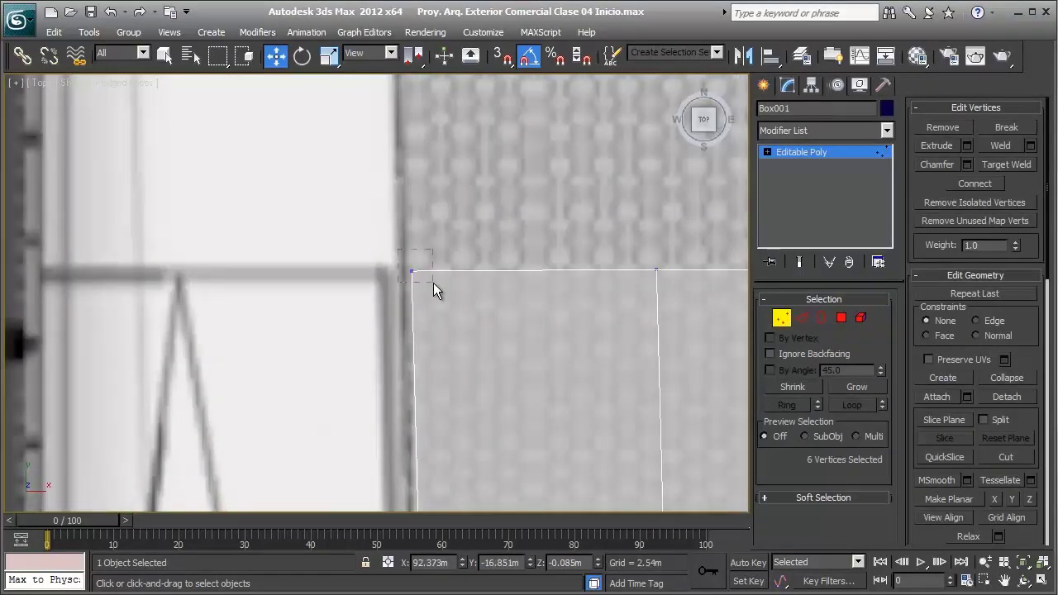
pyautogui.scroll(-3, 436, 271)
pyautogui.moveTo(436, 272)
pyautogui.mouseDown(button='middle')
pyautogui.moveTo(429, 337)
pyautogui.moveTo(436, 239)
pyautogui.mouseUp(button='middle')
pyautogui.scroll(3, 436, 240)
pyautogui.scroll(1, 434, 235)
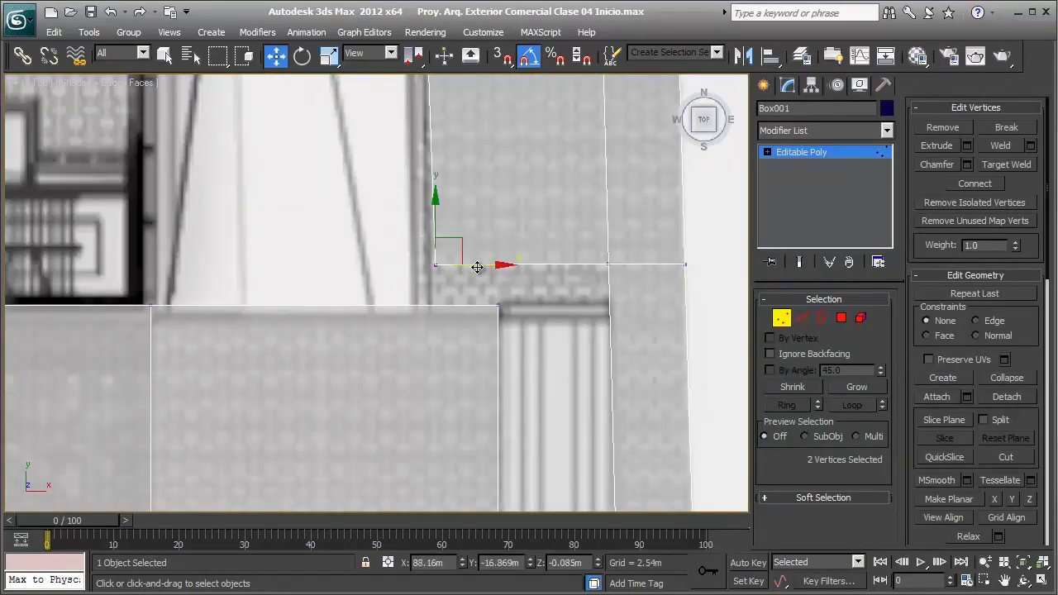
pyautogui.moveTo(477, 267); pyautogui.dragTo(470, 266)
pyautogui.scroll(2, 439, 248)
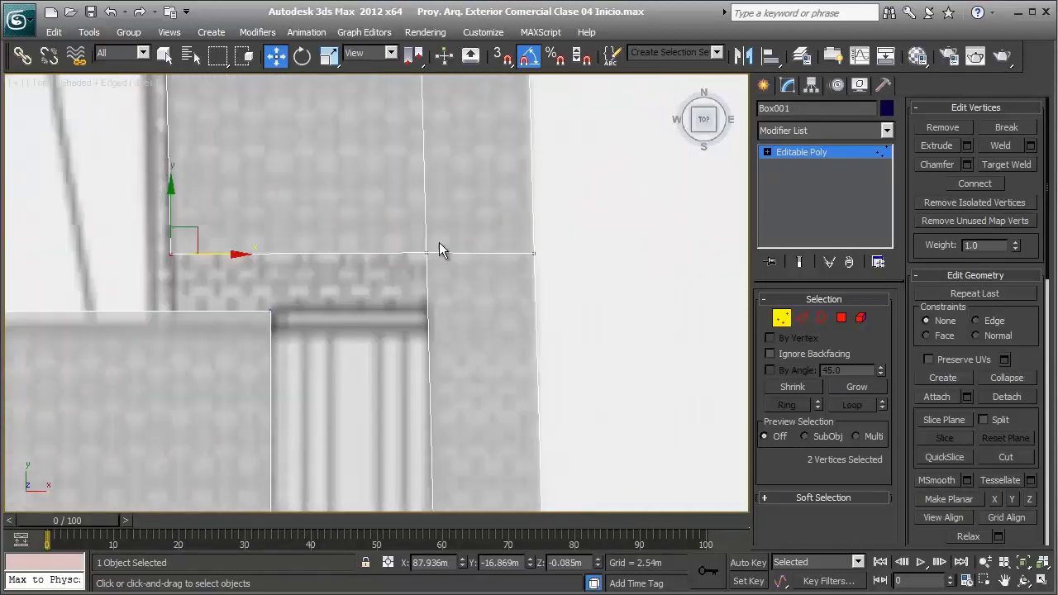
pyautogui.moveTo(441, 252); pyautogui.dragTo(146, 264)
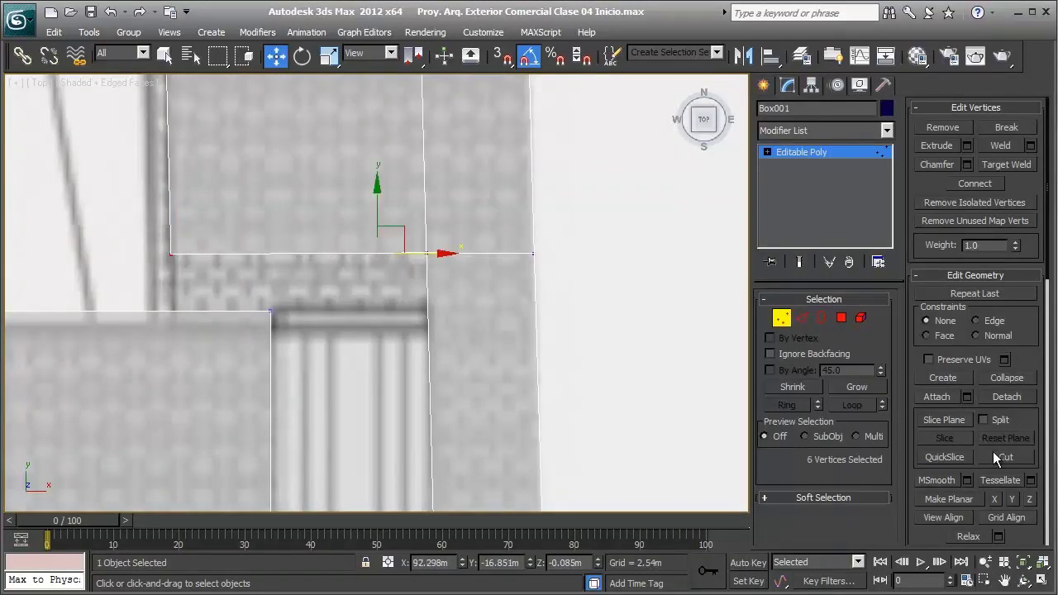
pyautogui.click(1012, 499)
# Lower the six-vertex bottom row about 1.15 m onto the plan line
pyautogui.scroll(2, 375, 221)
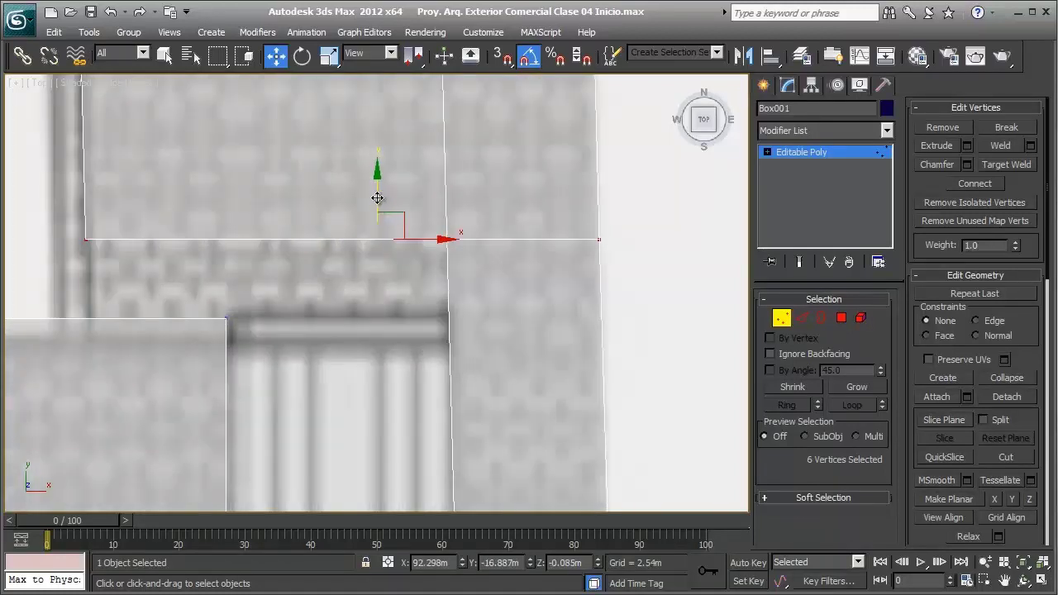
pyautogui.moveTo(377, 198); pyautogui.dragTo(381, 271)
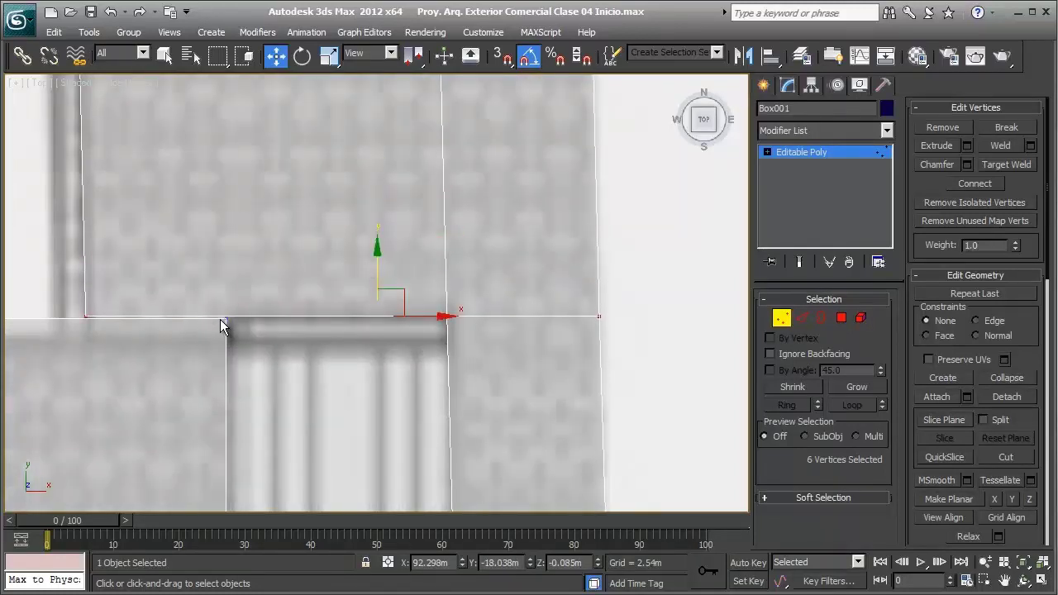
pyautogui.moveTo(223, 322); pyautogui.dragTo(335, 311, button='middle')
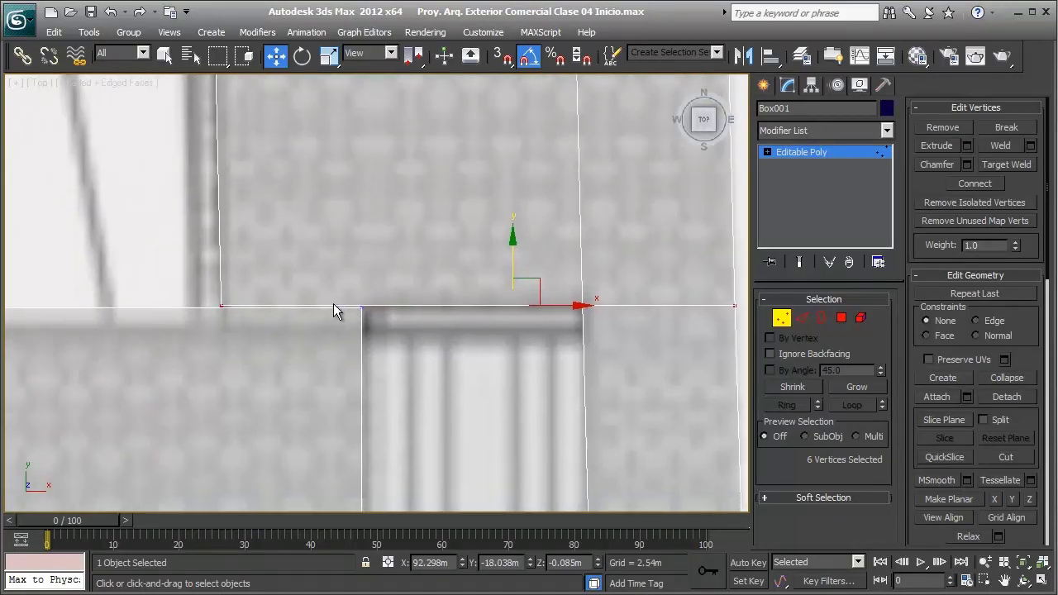
pyautogui.moveTo(565, 301); pyautogui.dragTo(452, 294, button='middle')
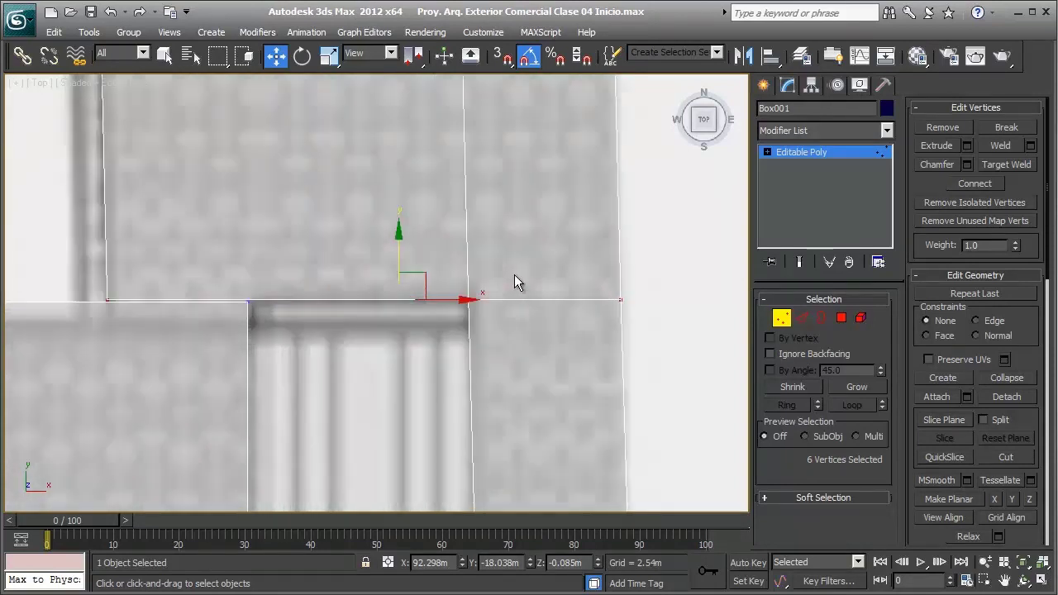
# Pull the right-end corner vertices left into line with the strip
pyautogui.moveTo(543, 274)
pyautogui.mouseDown()
pyautogui.moveTo(632, 336)
pyautogui.moveTo(662, 303)
pyautogui.mouseUp()
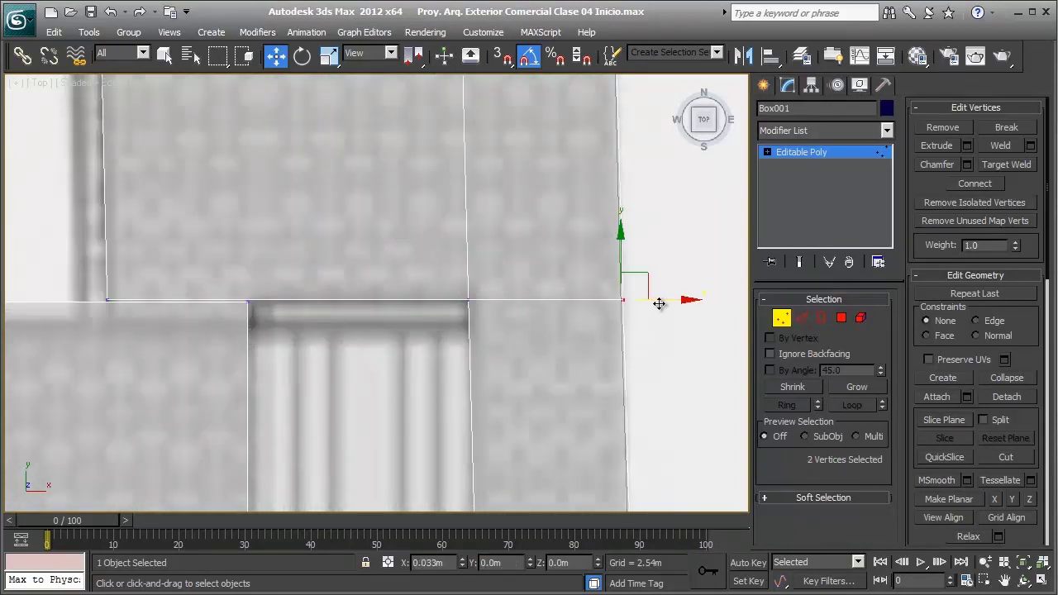
pyautogui.scroll(-3, 456, 310)
pyautogui.scroll(-2, 316, 219)
pyautogui.scroll(3, 330, 301)
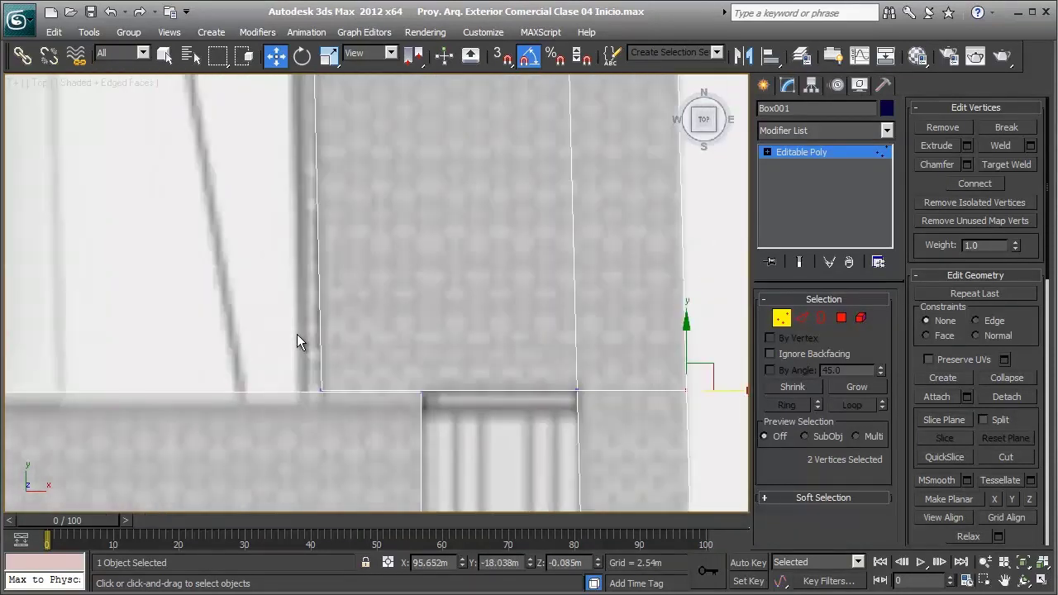
pyautogui.moveTo(718, 391); pyautogui.dragTo(346, 438)
pyautogui.moveTo(362, 390); pyautogui.dragTo(347, 387)
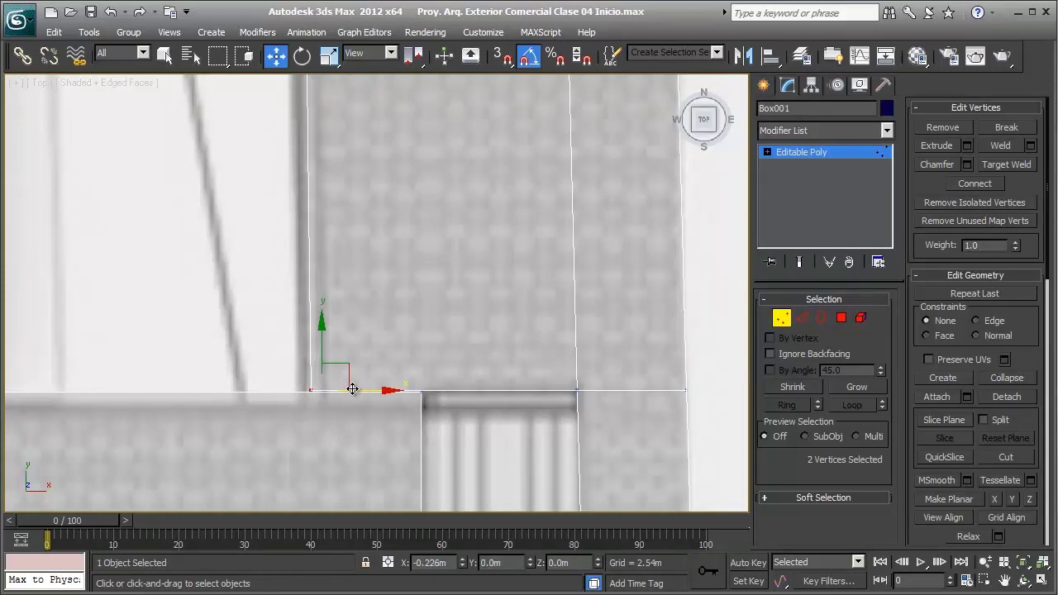
pyautogui.scroll(-2, 347, 387)
pyautogui.moveTo(348, 387); pyautogui.dragTo(374, 357, button='middle')
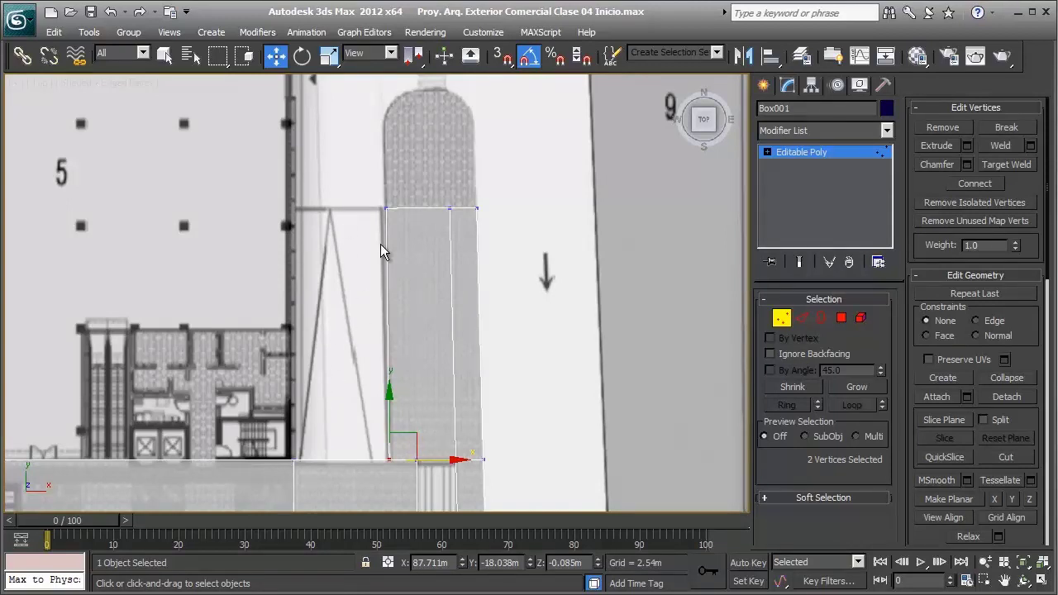
# Select the slab's two end polygons and turn off the red selection tint with F2
pyautogui.moveTo(381, 244); pyautogui.dragTo(422, 288, button='middle')
pyautogui.moveTo(470, 238); pyautogui.dragTo(409, 302, button='middle')
pyautogui.scroll(5, 408, 309)
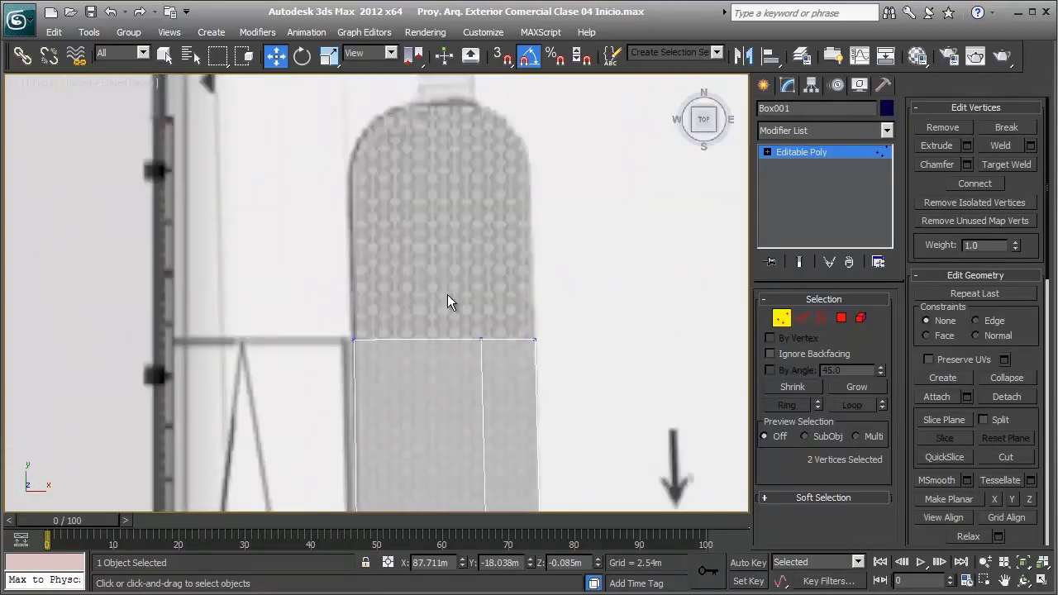
pyautogui.scroll(-2, 448, 295)
pyautogui.click(842, 318)
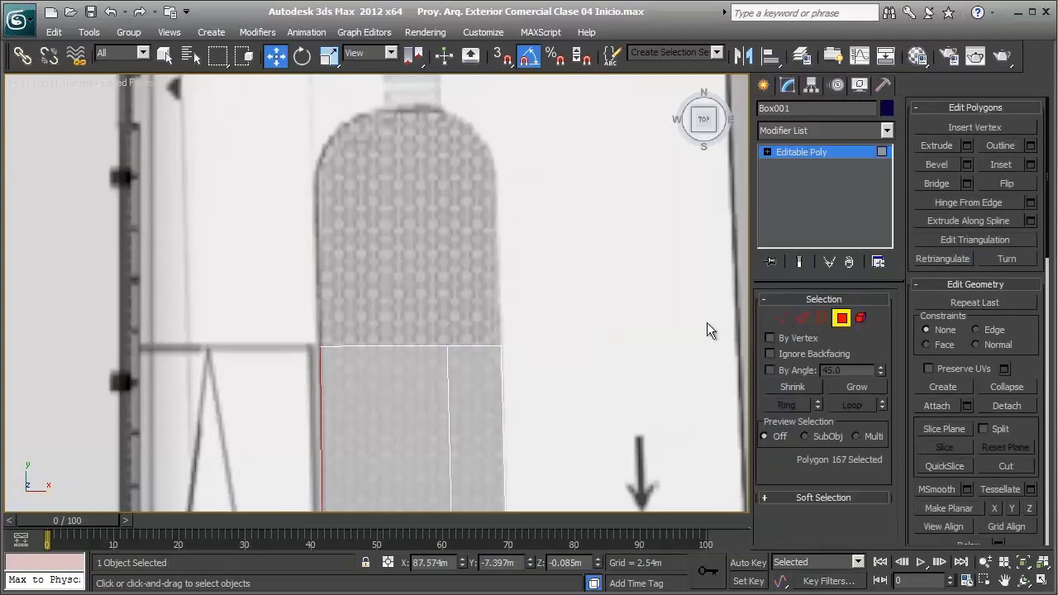
pyautogui.moveTo(417, 376); pyautogui.dragTo(416, 377)
pyautogui.press('F2')
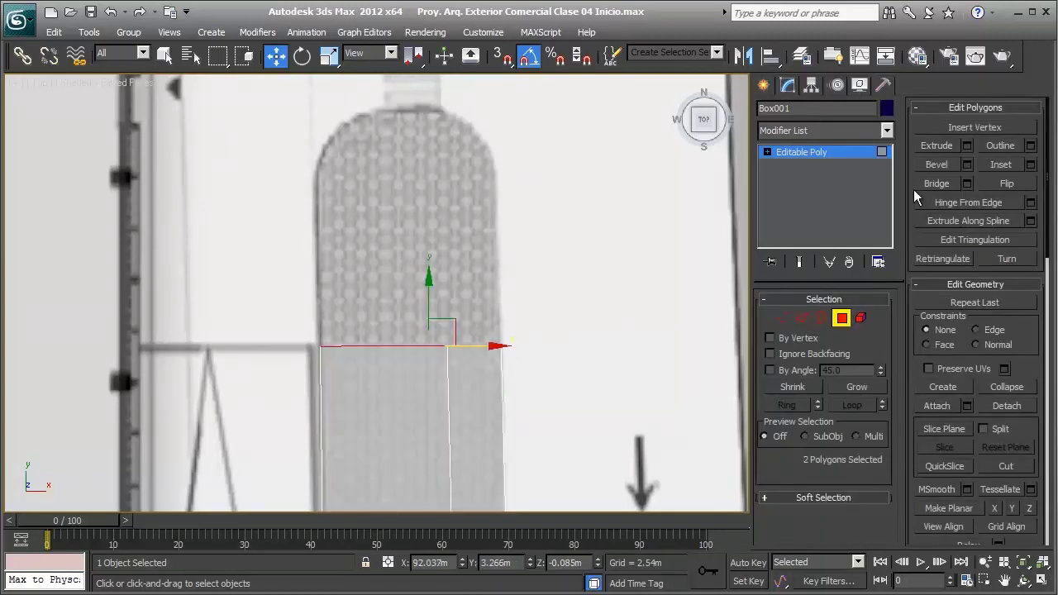
# Extrude the two end polygons about 6 m up to the rounded end's base
pyautogui.click(964, 148)
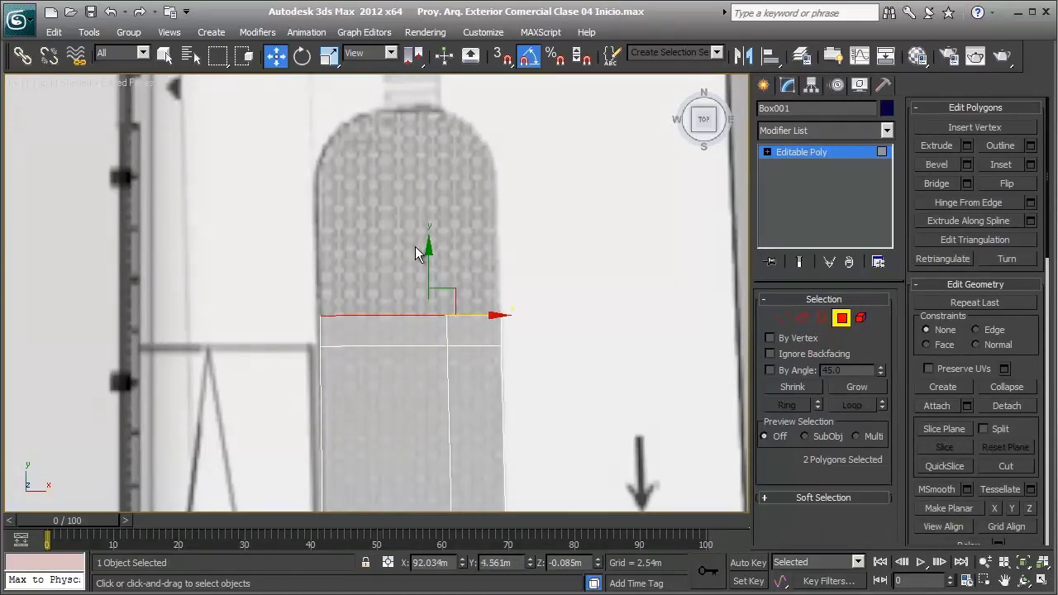
pyautogui.moveTo(422, 266); pyautogui.dragTo(427, 120)
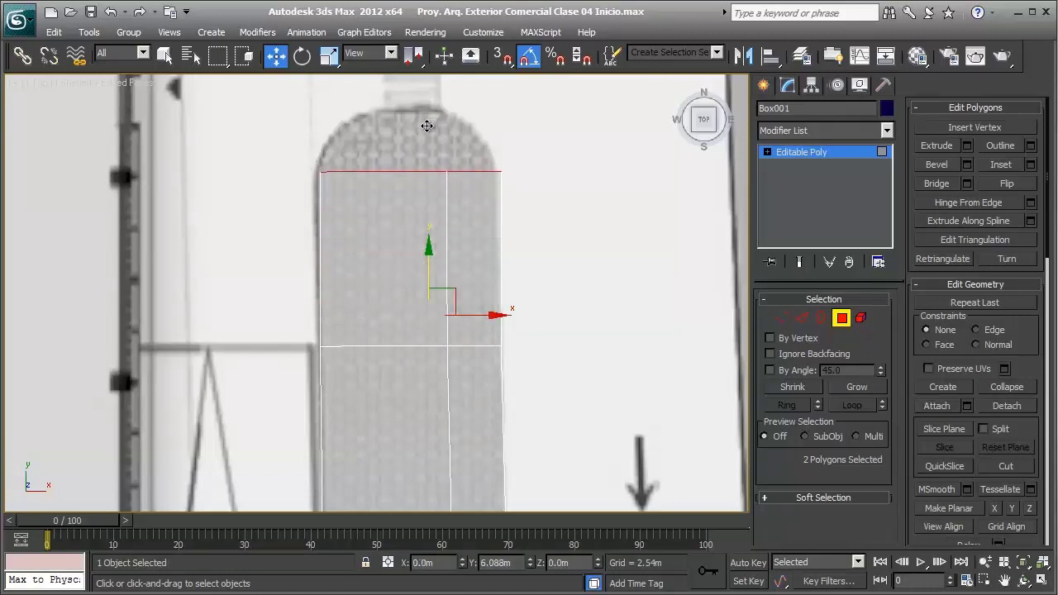
pyautogui.moveTo(428, 120); pyautogui.dragTo(410, 273, button='middle')
pyautogui.scroll(3, 409, 273)
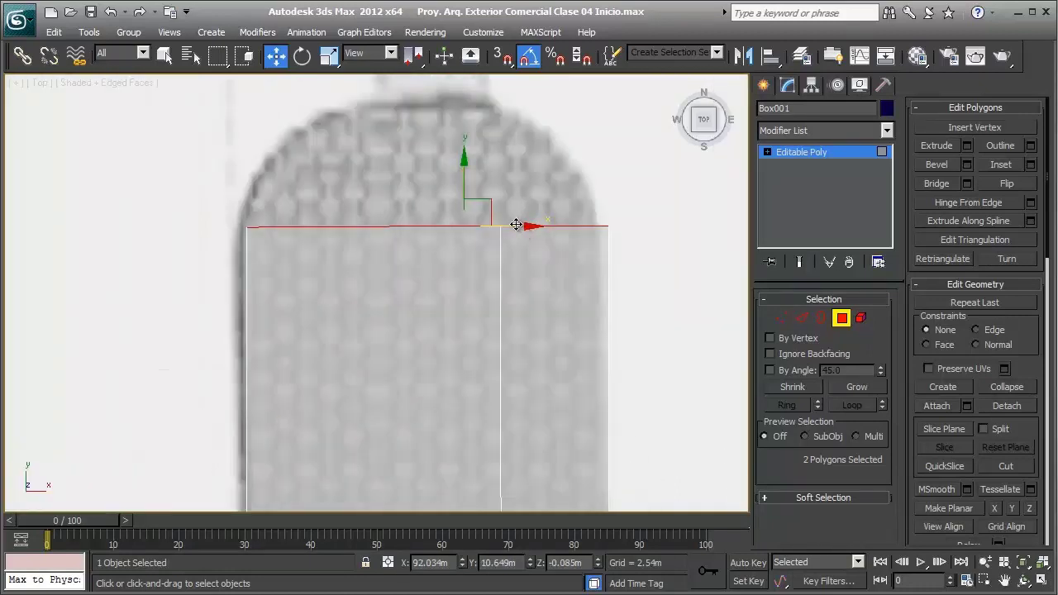
pyautogui.scroll(-3, 472, 237)
pyautogui.scroll(1, 362, 274)
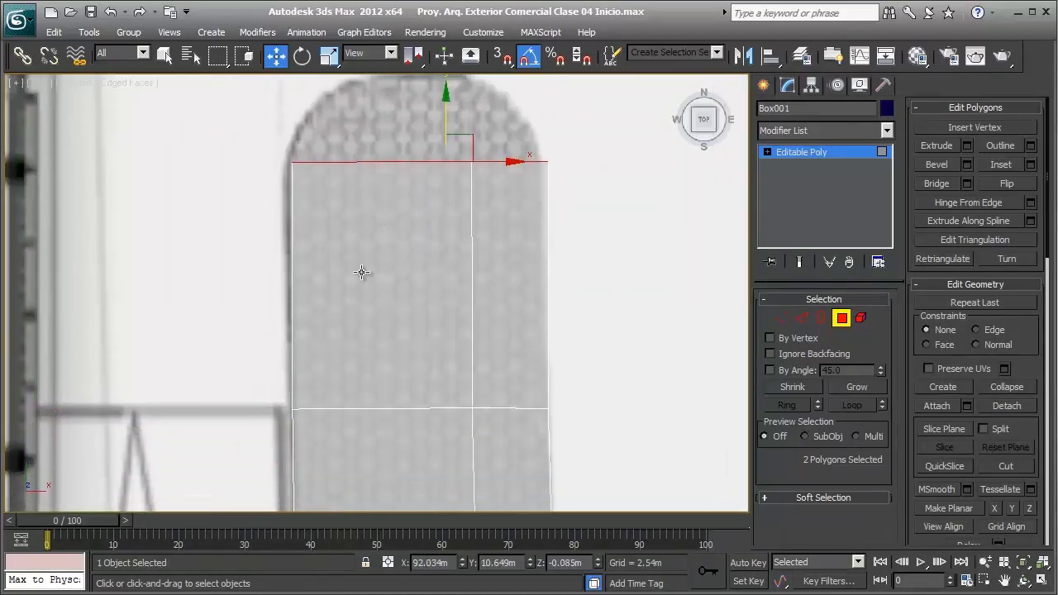
pyautogui.press('1')
pyautogui.keyDown('ctrl'); pyautogui.moveTo(303, 362); pyautogui.dragTo(330, 379); pyautogui.keyUp('ctrl')
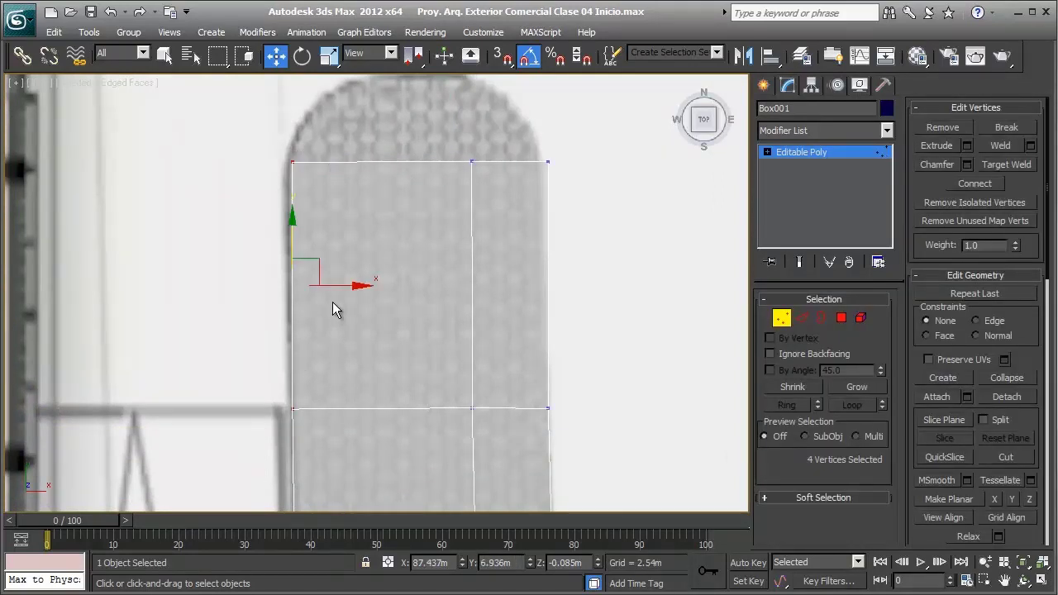
# Nudge the left-edge vertices out to match the strip outline
pyautogui.moveTo(332, 286); pyautogui.dragTo(327, 287)
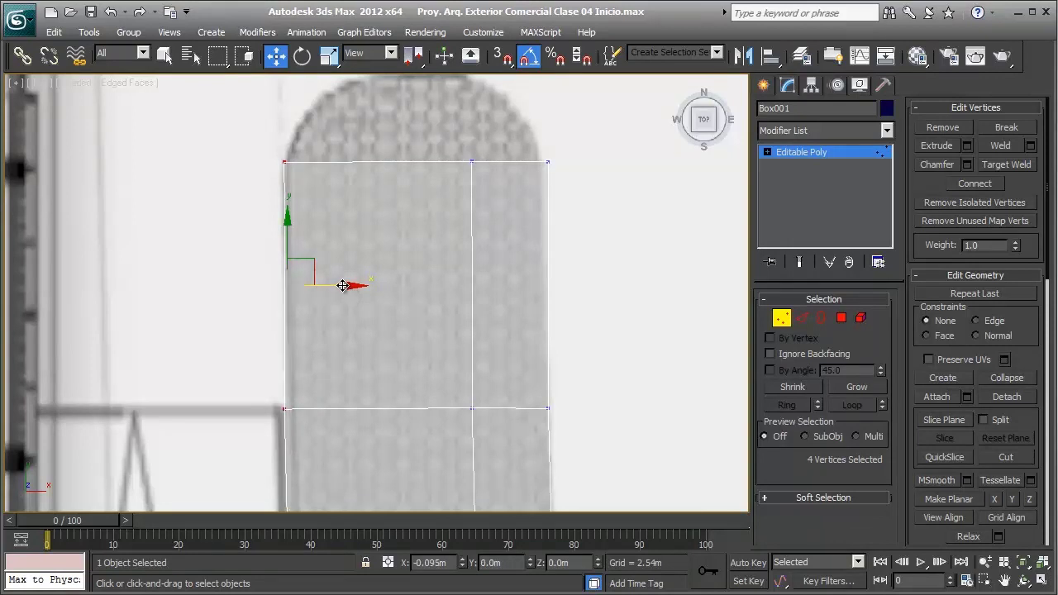
pyautogui.scroll(-2, 447, 291)
pyautogui.scroll(1, 438, 287)
pyautogui.scroll(-2, 419, 278)
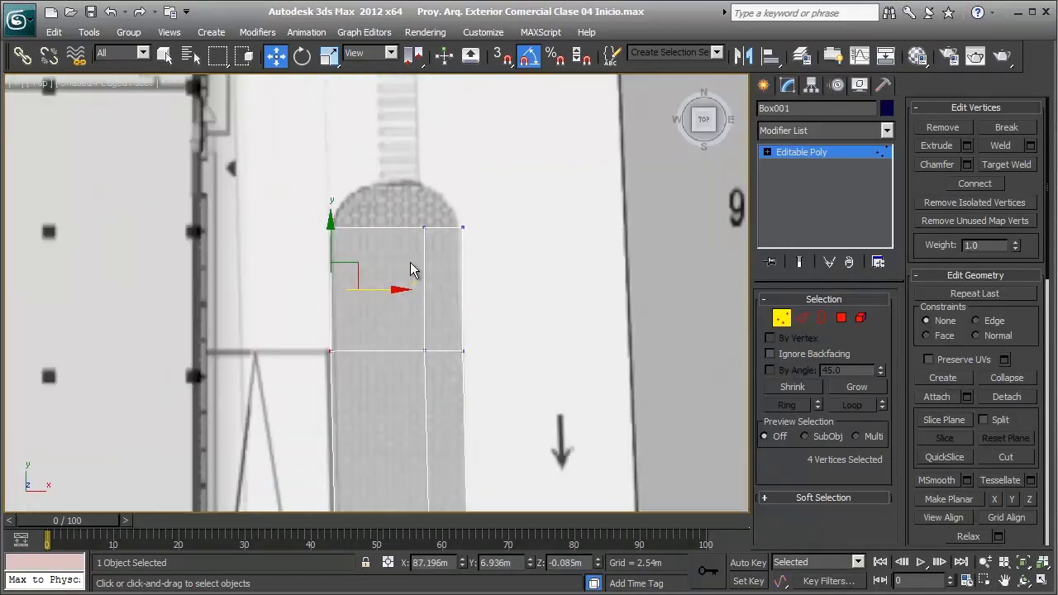
pyautogui.scroll(2, 410, 207)
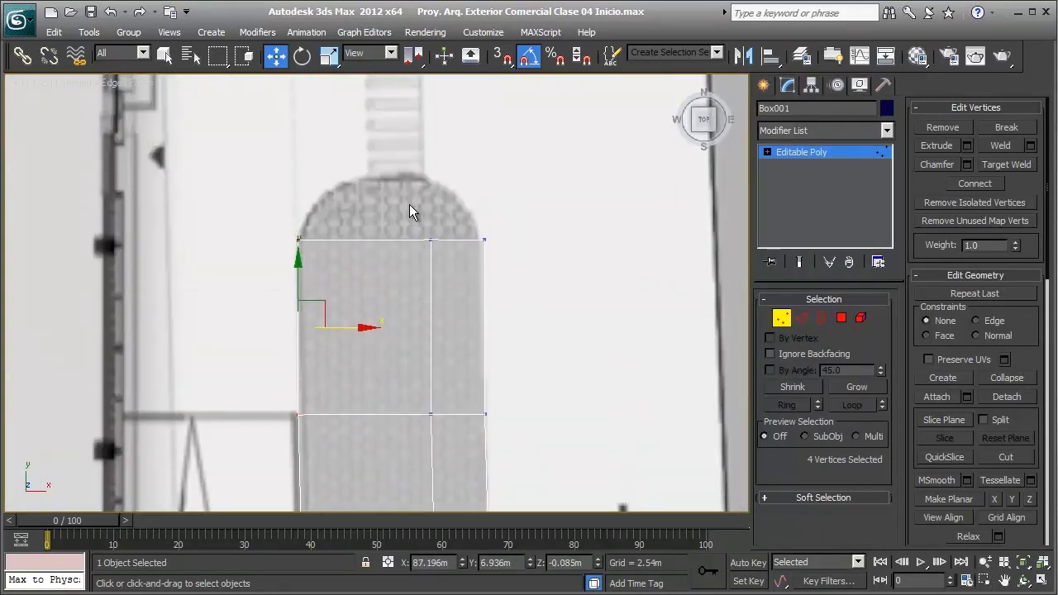
# Shift the middle dividing edge's two vertices left toward the strip's centre
pyautogui.moveTo(451, 427); pyautogui.dragTo(454, 344)
pyautogui.rightClick(400, 234)
pyautogui.moveTo(453, 441); pyautogui.dragTo(453, 438)
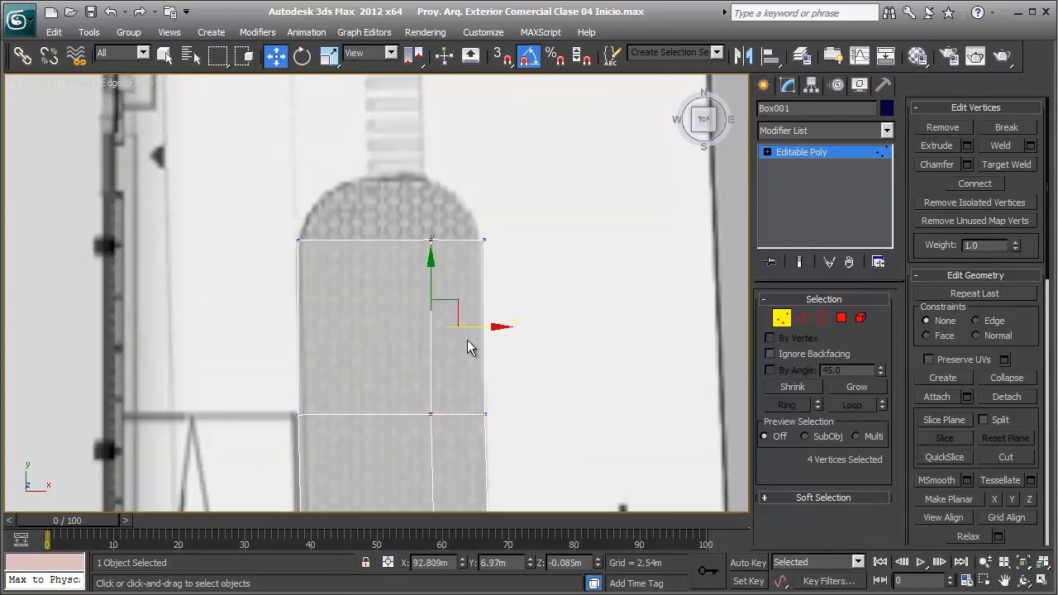
pyautogui.moveTo(469, 328); pyautogui.dragTo(430, 329)
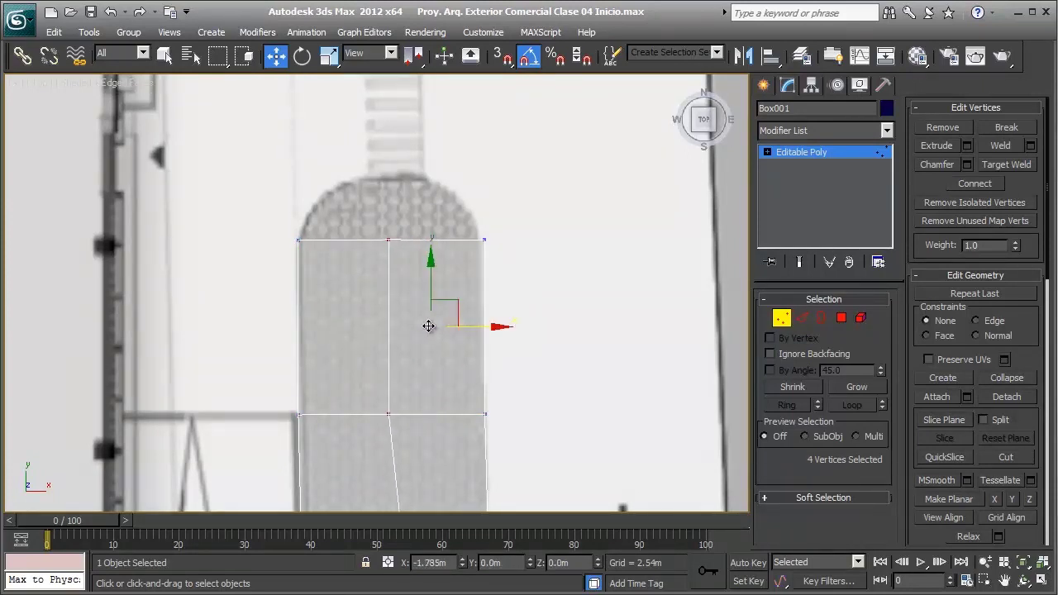
pyautogui.scroll(-5, 430, 328)
pyautogui.scroll(3, 405, 326)
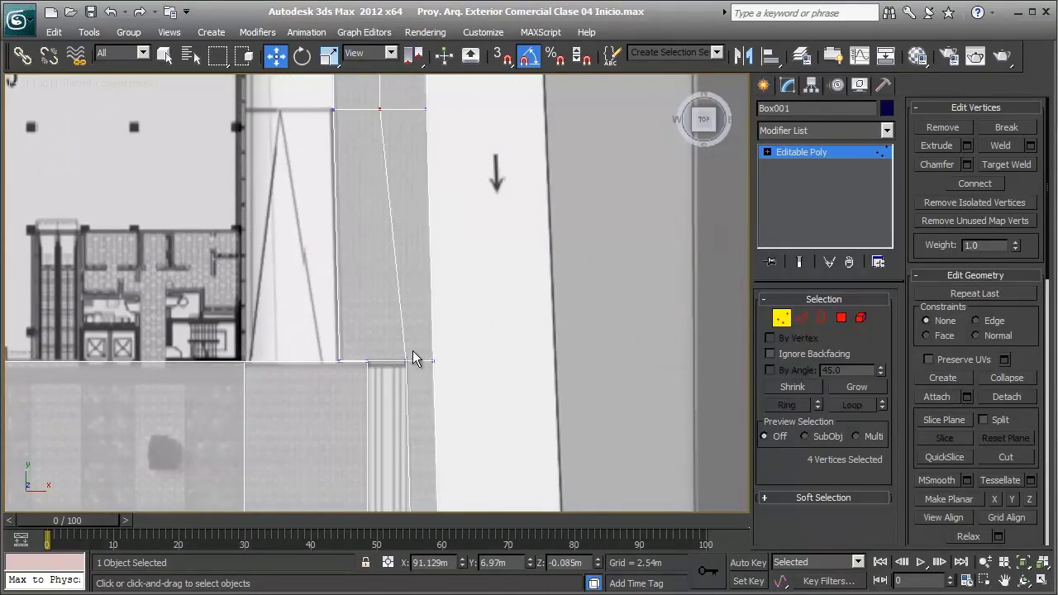
pyautogui.moveTo(420, 315); pyautogui.dragTo(402, 373, button='middle')
pyautogui.scroll(2, 401, 373)
pyautogui.scroll(2, 406, 237)
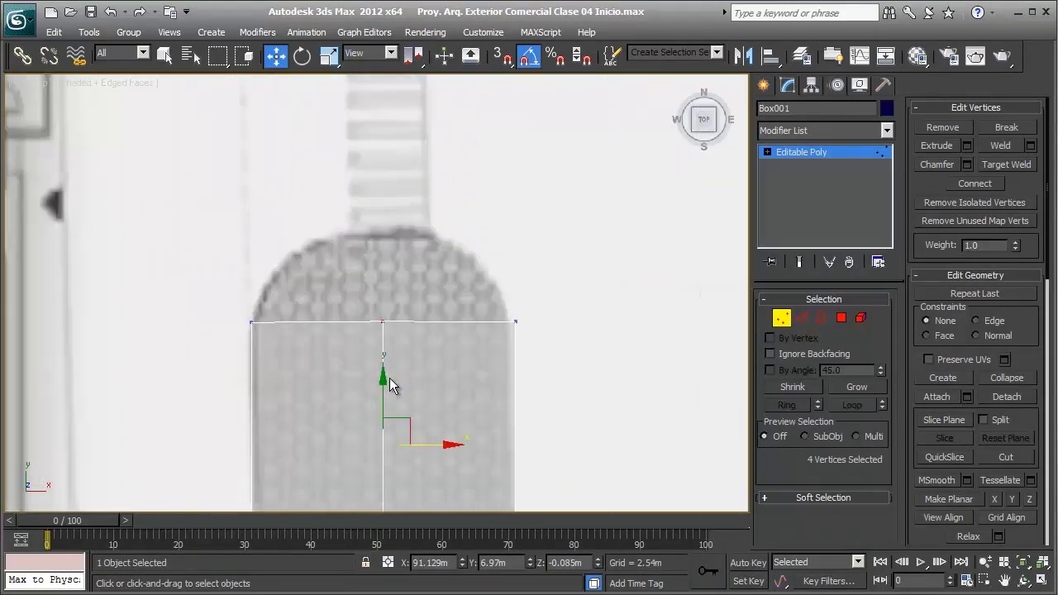
pyautogui.scroll(2, 385, 390)
# Extrude the end polygons another row, raising the end edge about 0.33 m
pyautogui.click(842, 319)
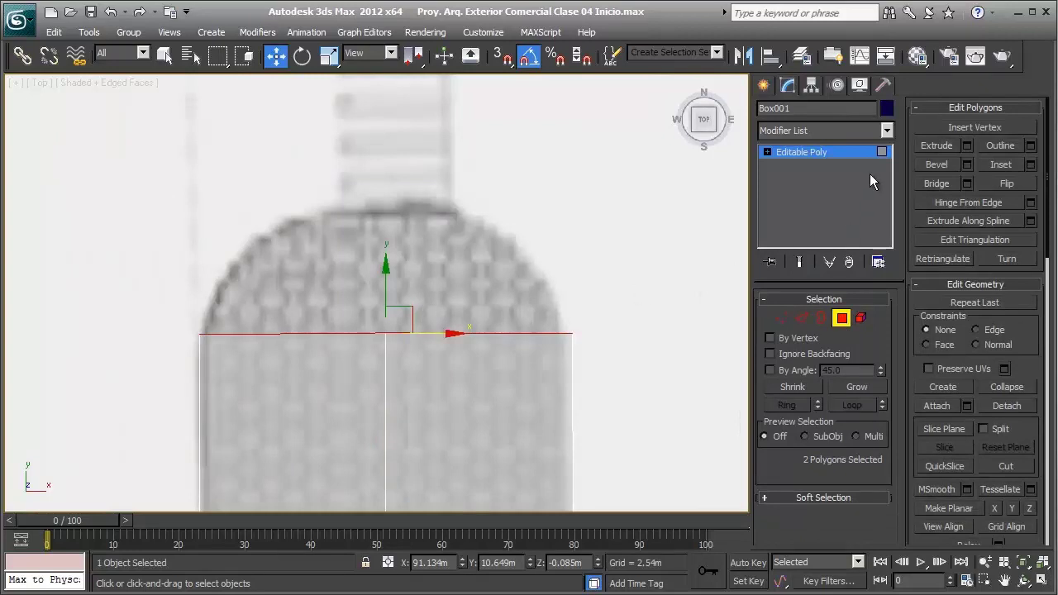
pyautogui.click(966, 151)
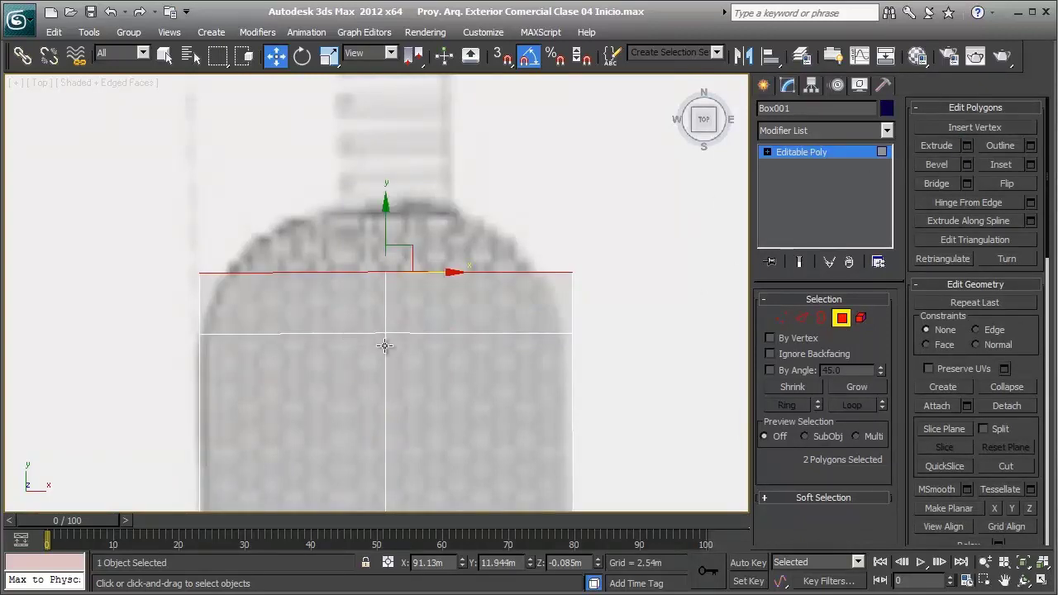
pyautogui.moveTo(385, 243); pyautogui.dragTo(385, 233)
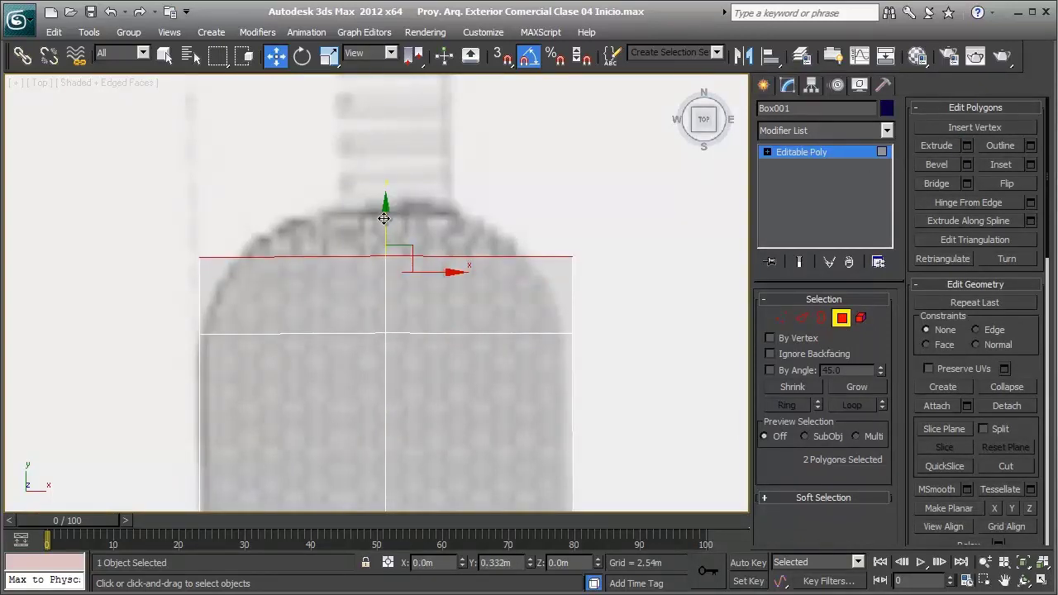
pyautogui.scroll(2, 385, 223)
pyautogui.moveTo(470, 211); pyautogui.dragTo(460, 241, button='middle')
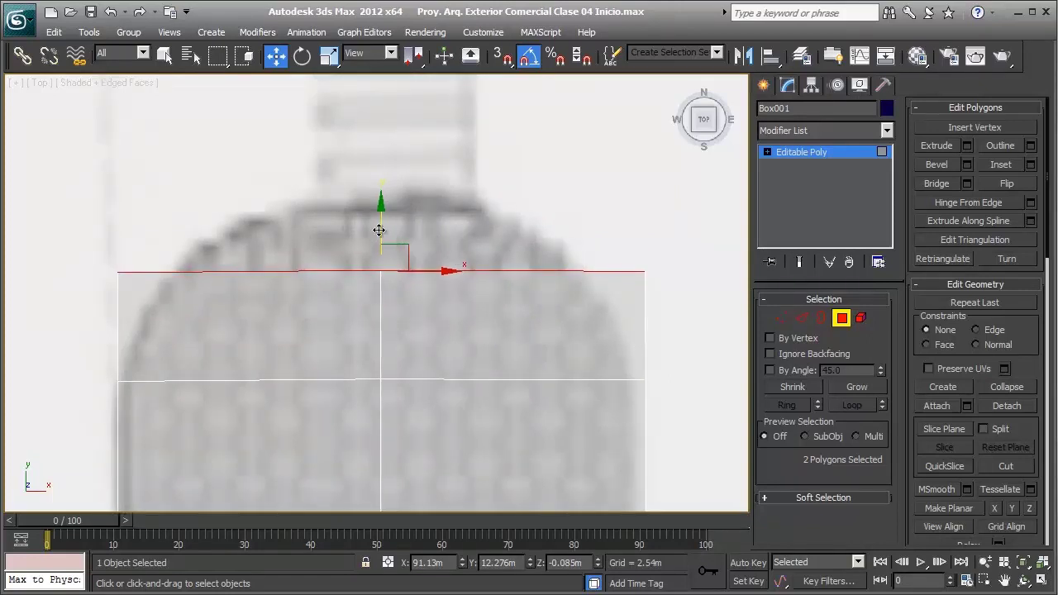
# Lift the middle vertex row 0.3 m and select the two top corner vertices
pyautogui.press('1')
pyautogui.moveTo(56, 336); pyautogui.dragTo(616, 401)
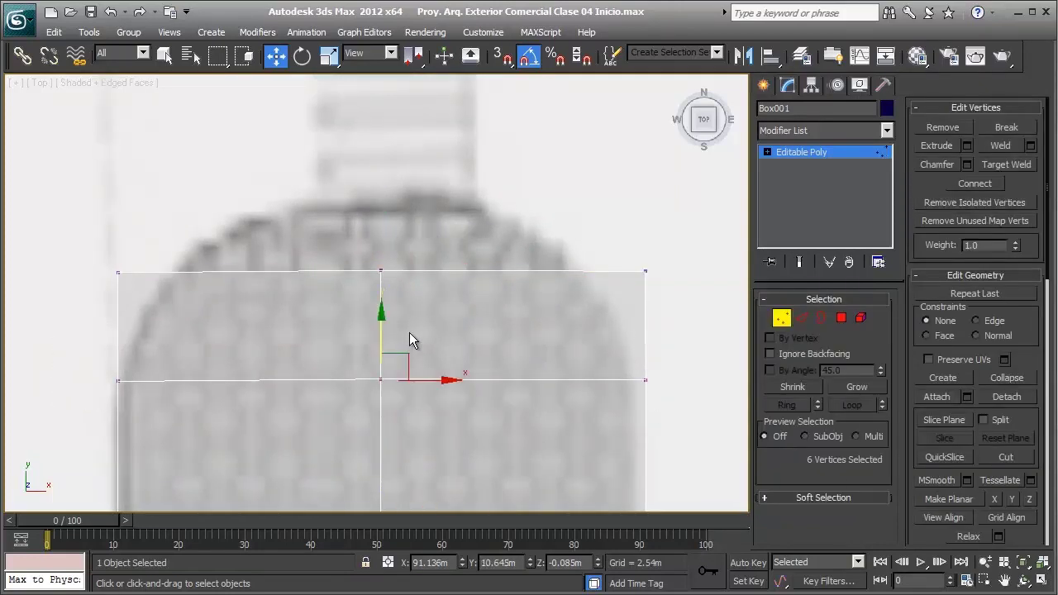
pyautogui.moveTo(384, 334); pyautogui.dragTo(384, 315)
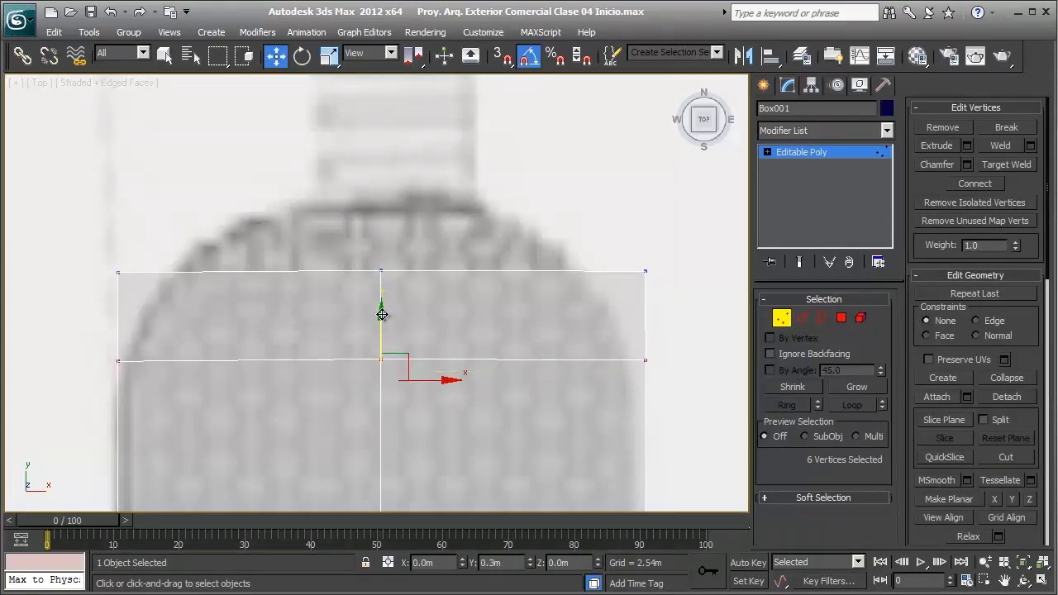
pyautogui.moveTo(534, 310); pyautogui.dragTo(543, 300)
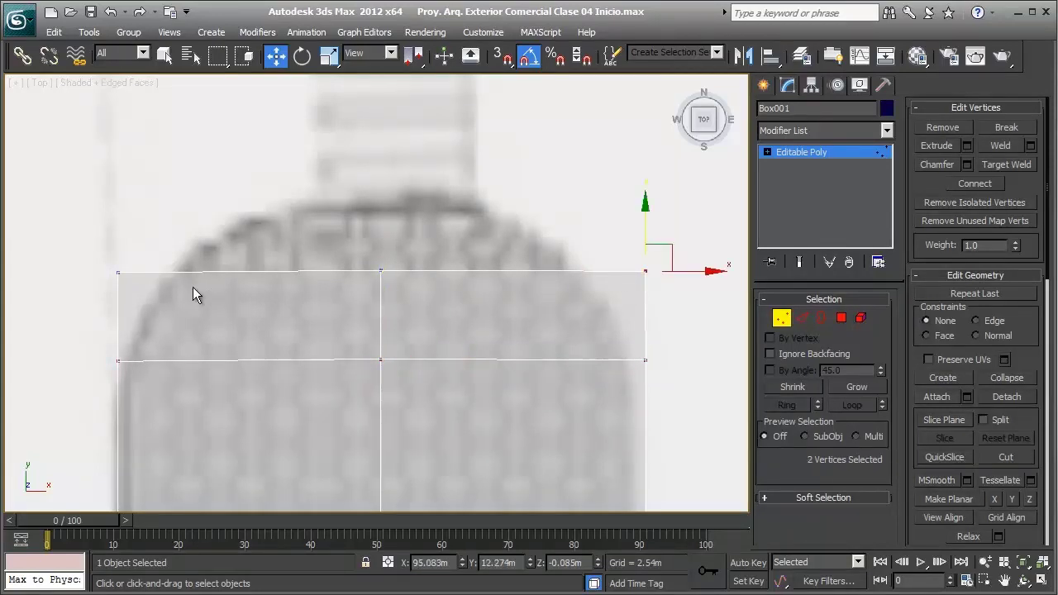
pyautogui.keyDown('ctrl'); pyautogui.moveTo(50, 329); pyautogui.dragTo(51, 327); pyautogui.keyUp('ctrl')
# Scale the strip end's top corners inward and extrude the end polygons one more row
pyautogui.click(328, 56)
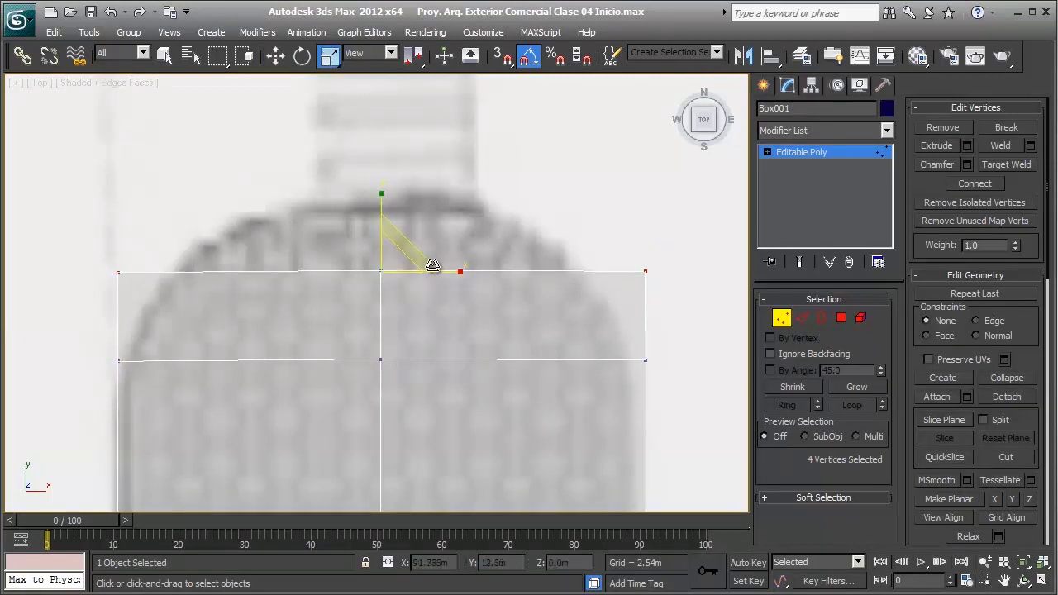
pyautogui.moveTo(436, 272); pyautogui.dragTo(430, 273)
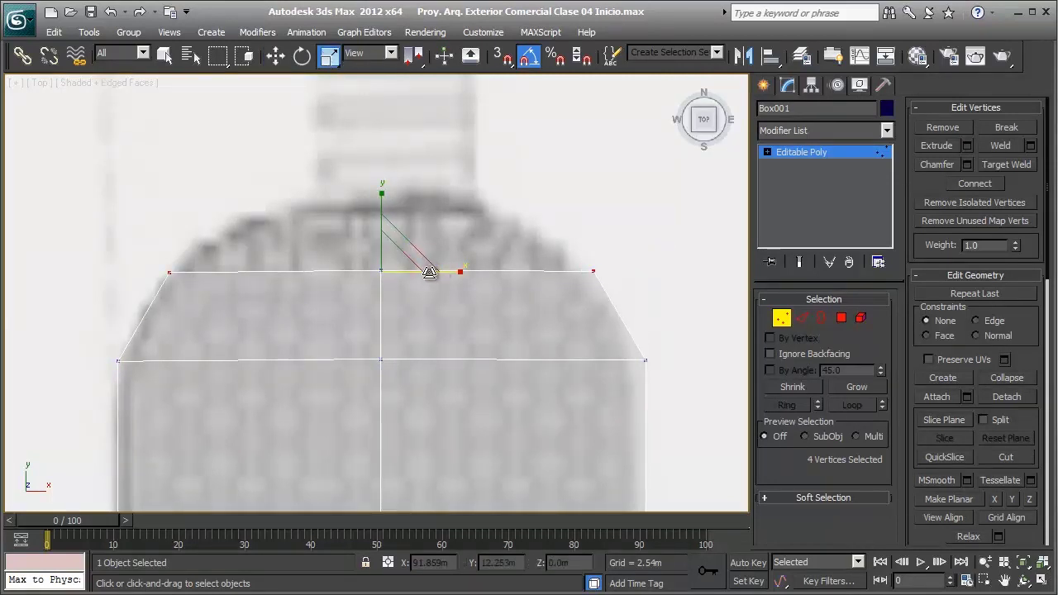
pyautogui.press('4')
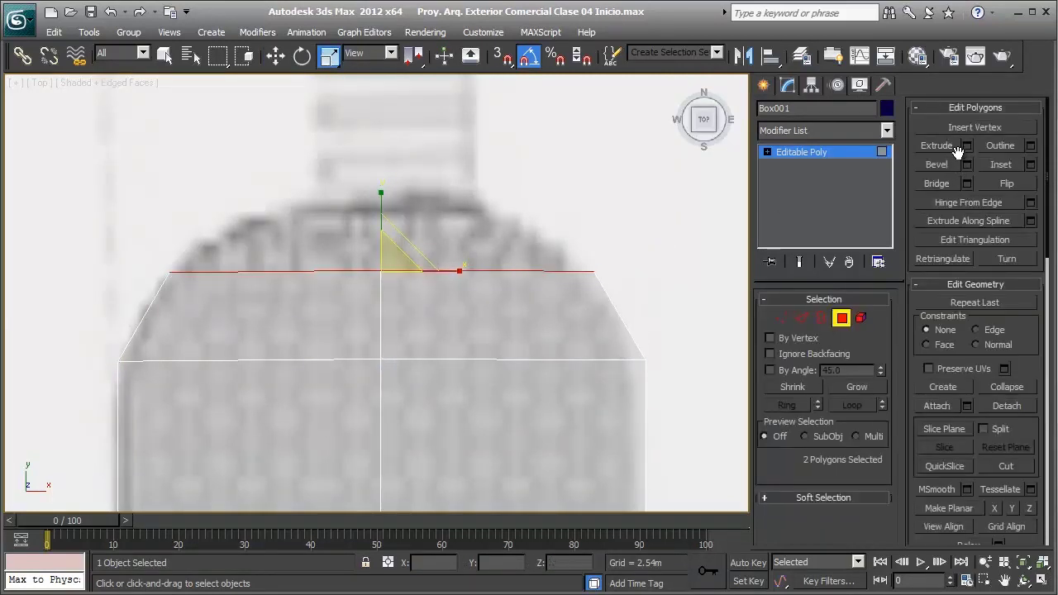
pyautogui.keyDown('shift'); pyautogui.click(968, 146); pyautogui.keyUp('shift')
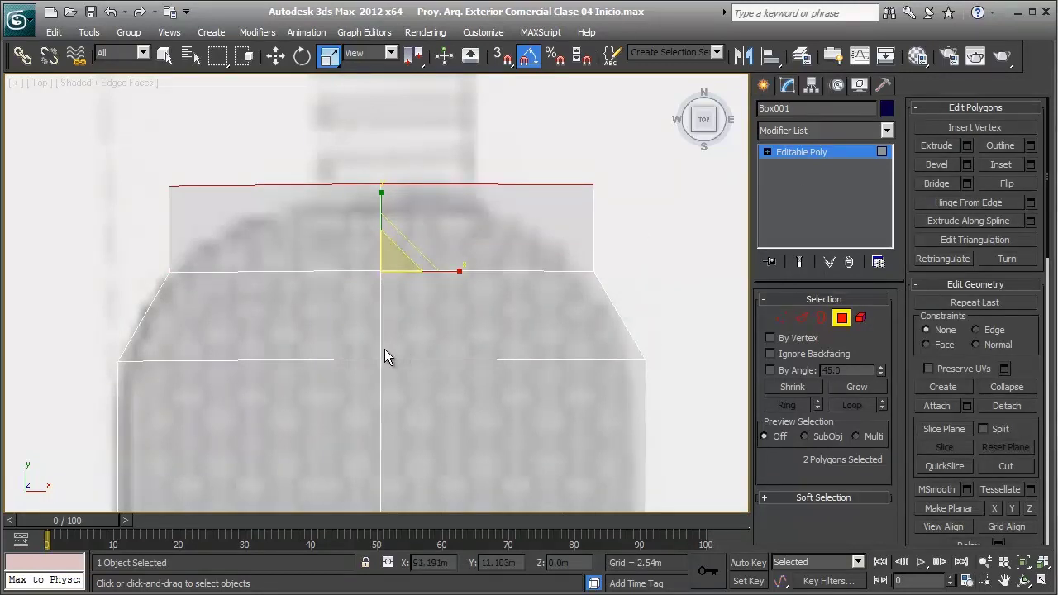
# Pull the new top corner vertices inward and lower the top row to round the tip
pyautogui.press('1')
pyautogui.moveTo(616, 170); pyautogui.dragTo(575, 199)
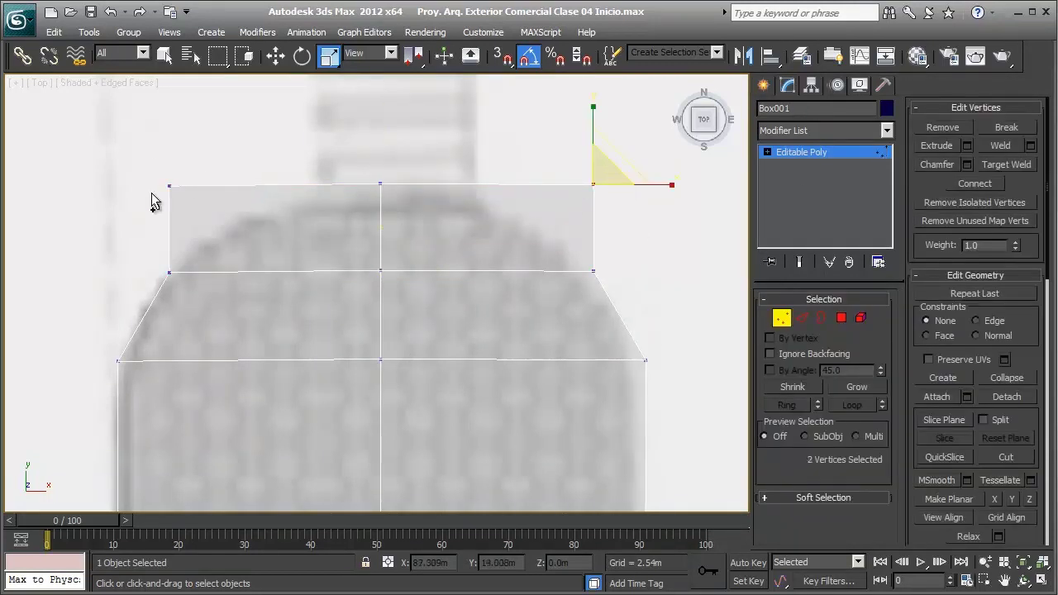
pyautogui.keyDown('ctrl'); pyautogui.moveTo(153, 202); pyautogui.dragTo(186, 170); pyautogui.keyUp('ctrl')
pyautogui.moveTo(463, 184); pyautogui.dragTo(405, 194)
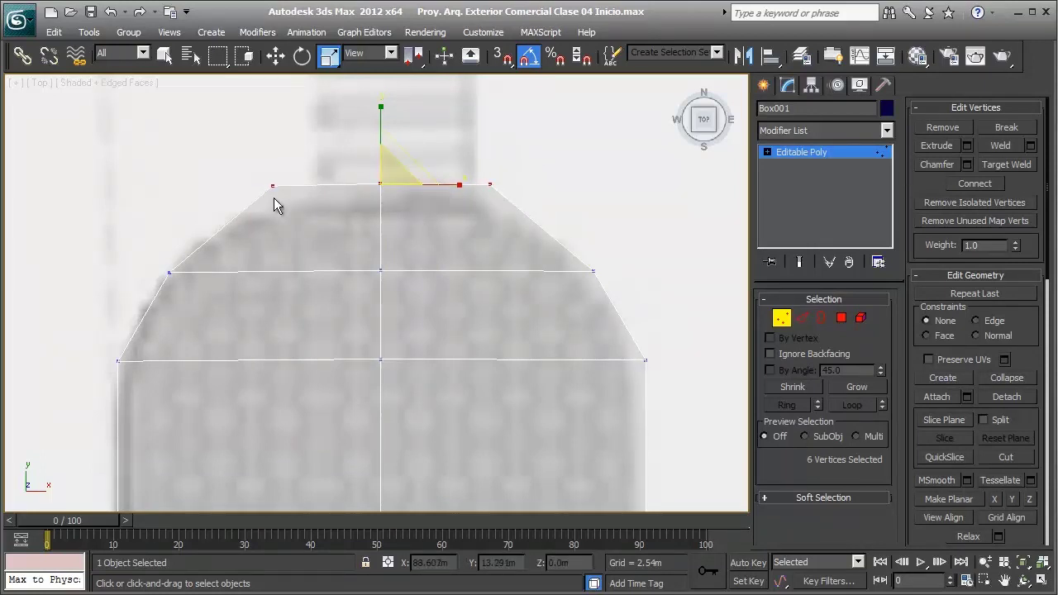
pyautogui.press('w')
pyautogui.moveTo(383, 142)
pyautogui.mouseDown()
pyautogui.moveTo(377, 167)
pyautogui.moveTo(379, 136)
pyautogui.mouseUp()
pyautogui.click(381, 206)
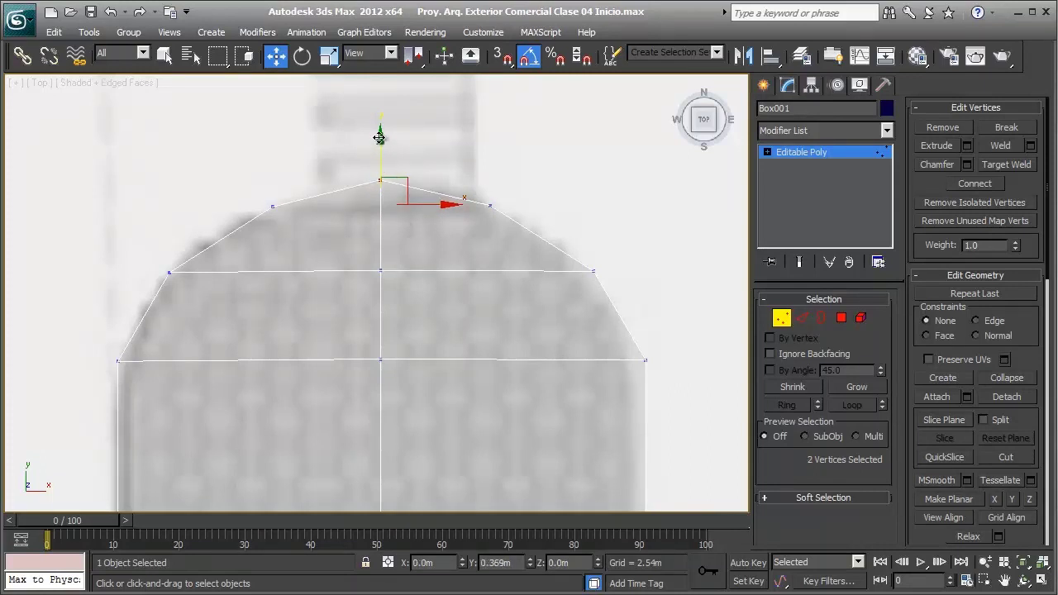
pyautogui.hotkey('ctrl', 'z')
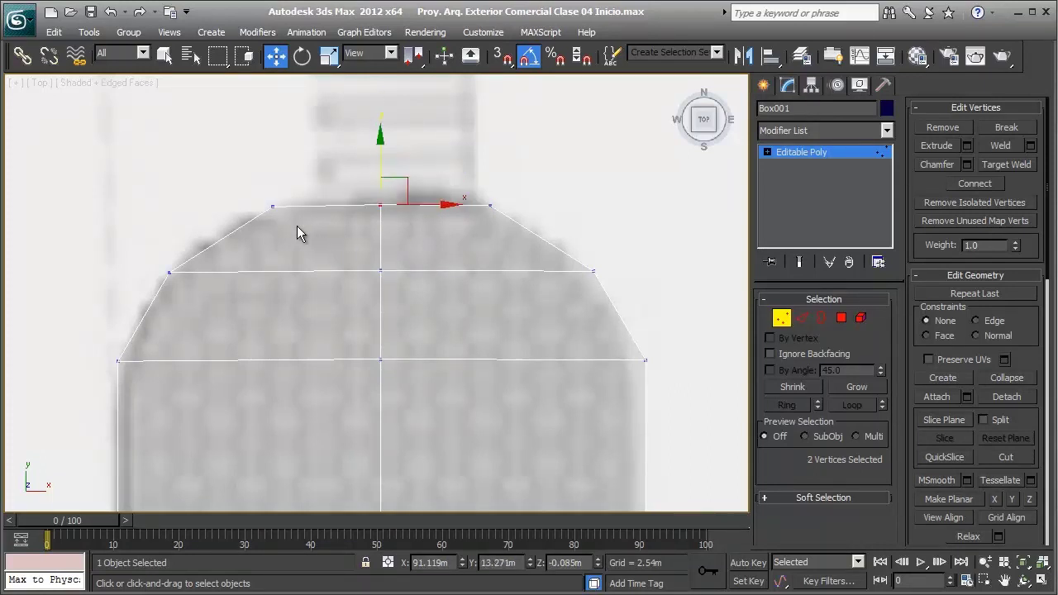
# At Polygon level, window-select all 25 polygons of the narrow strip column
pyautogui.scroll(-3, 512, 252)
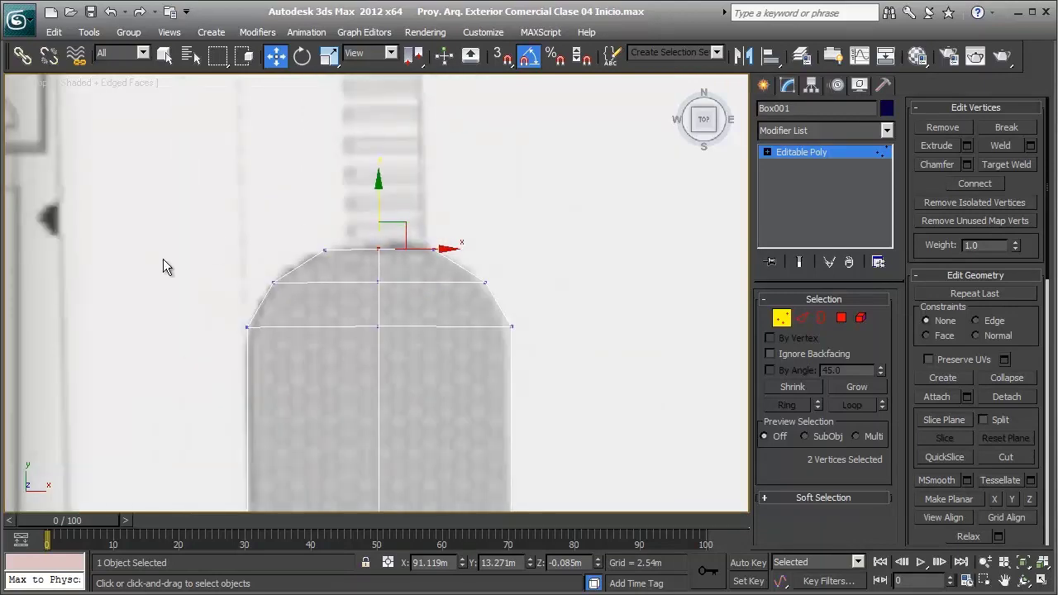
pyautogui.scroll(-2, 234, 321)
pyautogui.scroll(-2, 395, 322)
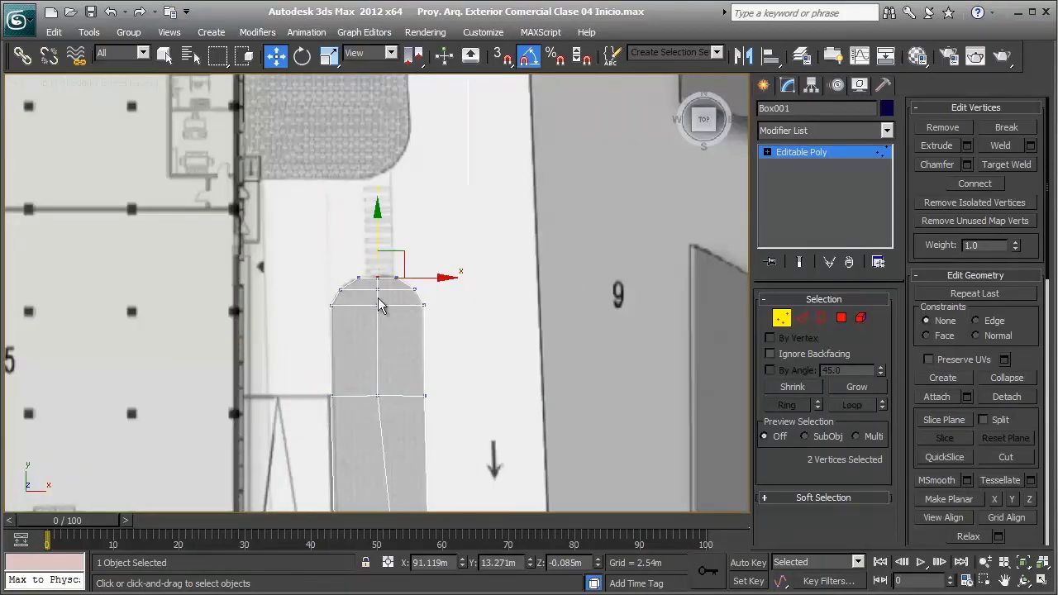
pyautogui.scroll(-2, 379, 305)
pyautogui.moveTo(524, 302); pyautogui.dragTo(466, 244, button='middle')
pyautogui.scroll(3, 466, 244)
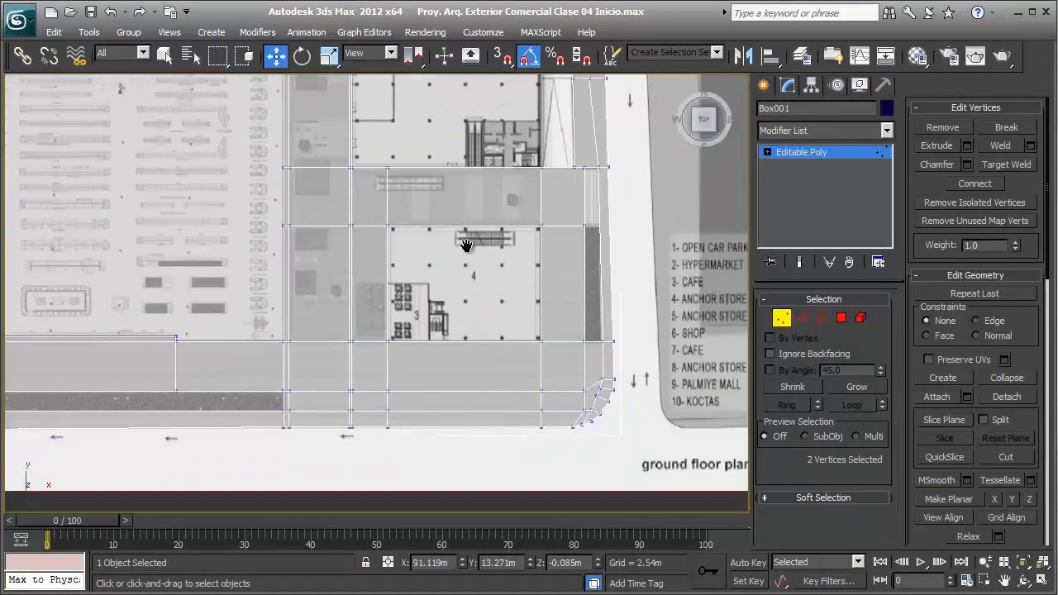
pyautogui.scroll(-2, 407, 325)
pyautogui.scroll(4, 408, 325)
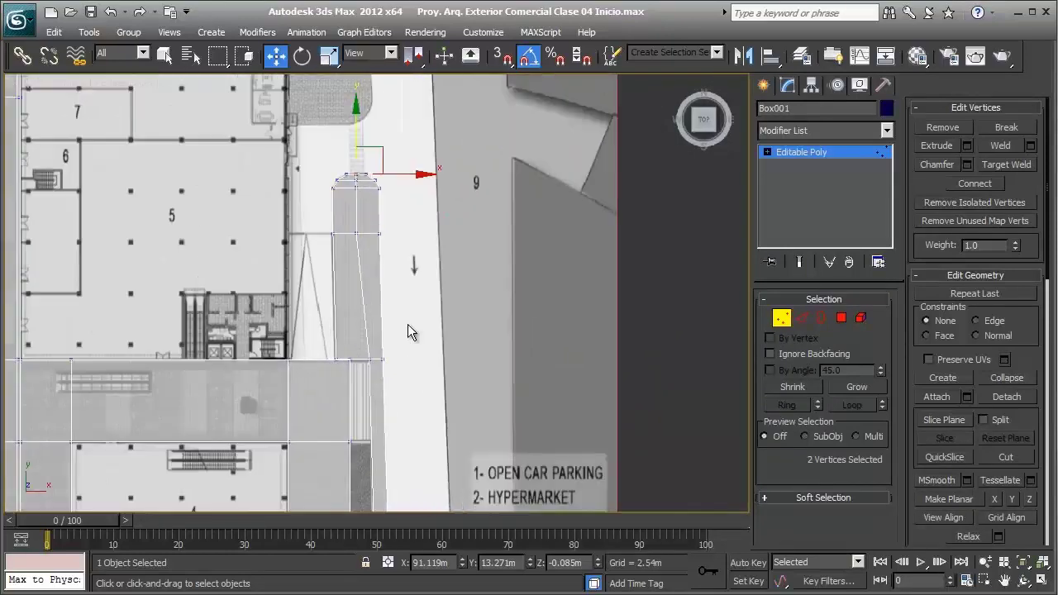
pyautogui.click(840, 317)
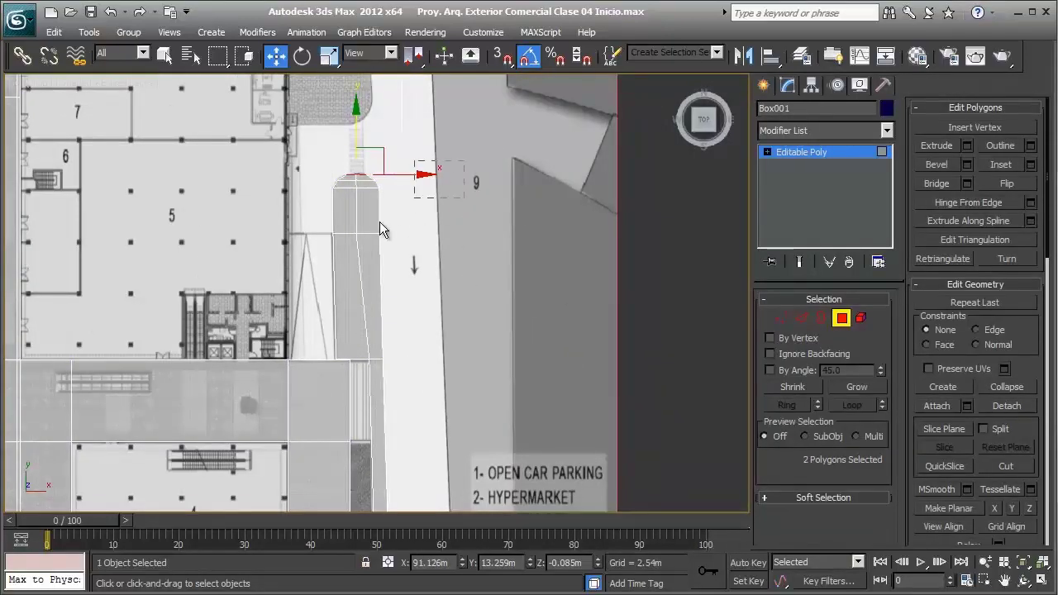
pyautogui.moveTo(463, 161); pyautogui.dragTo(335, 291)
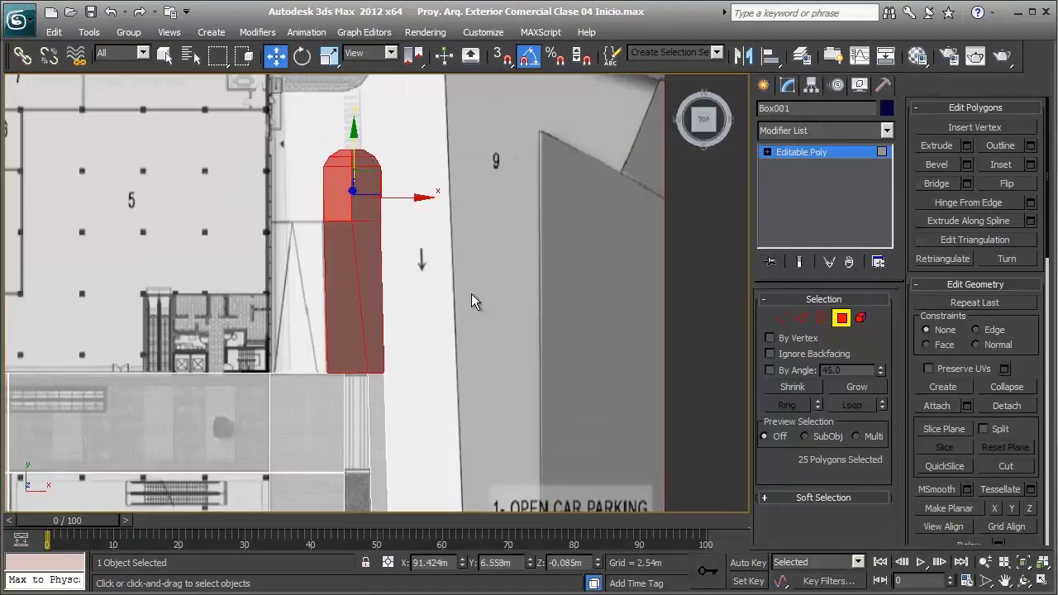
pyautogui.scroll(2, 472, 293)
pyautogui.moveTo(569, 278)
pyautogui.keyDown('alt'); pyautogui.mouseDown(button='middle')
pyautogui.moveTo(370, 211)
pyautogui.moveTo(342, 182)
pyautogui.mouseUp(button='middle'); pyautogui.keyUp('alt')
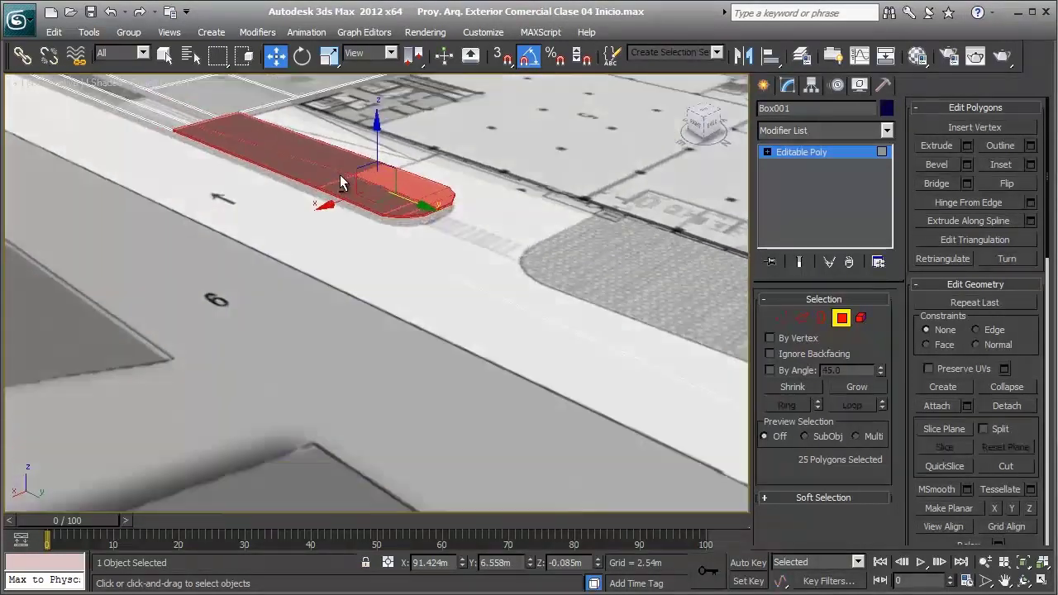
pyautogui.scroll(3, 342, 182)
pyautogui.moveTo(631, 225); pyautogui.dragTo(491, 352)
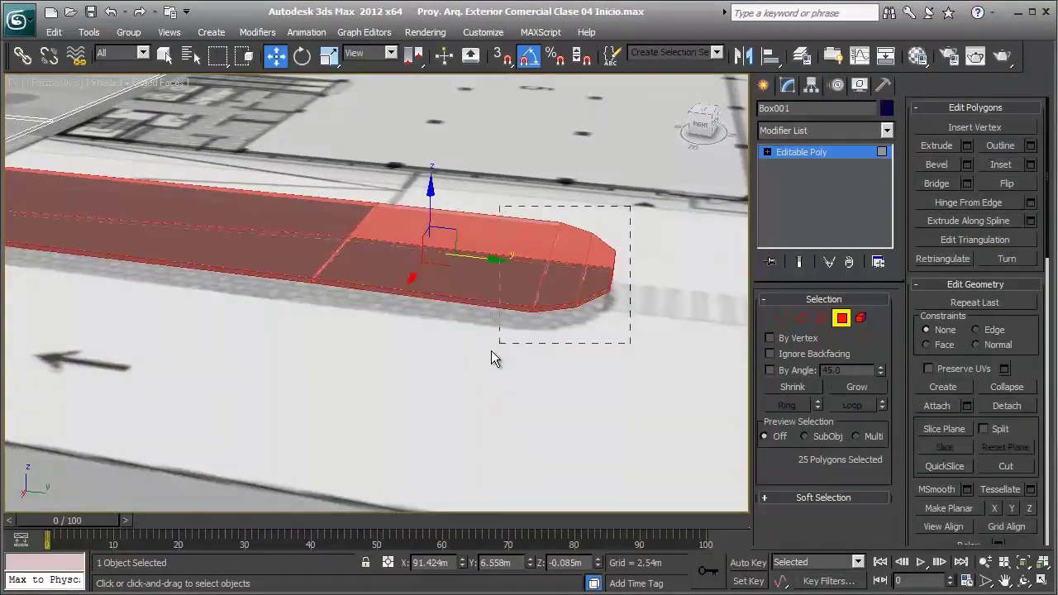
pyautogui.scroll(-5, 497, 345)
pyautogui.keyDown('alt'); pyautogui.moveTo(482, 332); pyautogui.dragTo(446, 274, button='middle'); pyautogui.keyUp('alt')
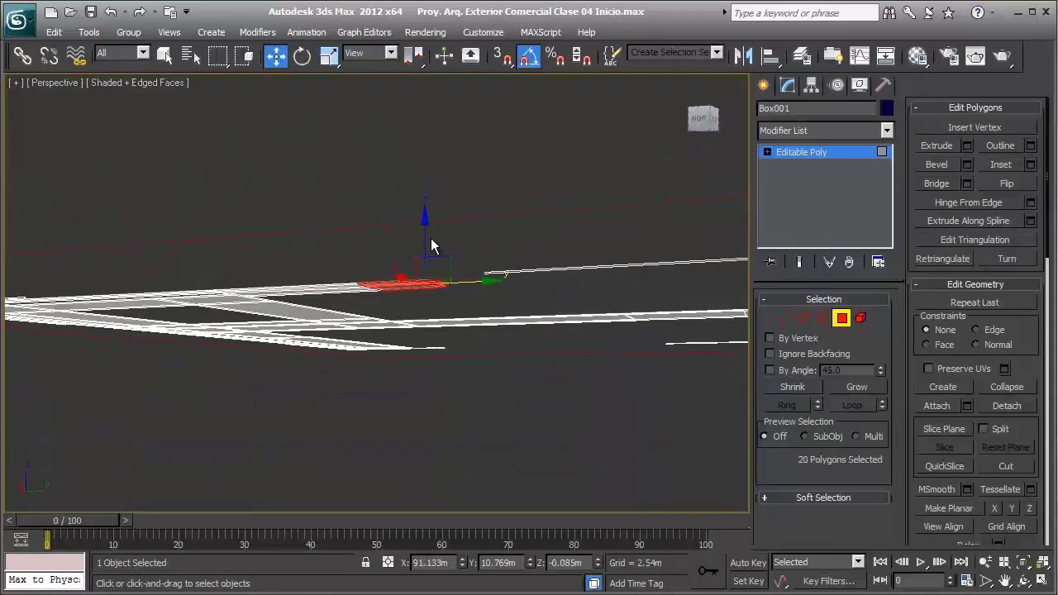
pyautogui.keyDown('alt'); pyautogui.moveTo(431, 238); pyautogui.dragTo(172, 300, button='middle'); pyautogui.keyUp('alt')
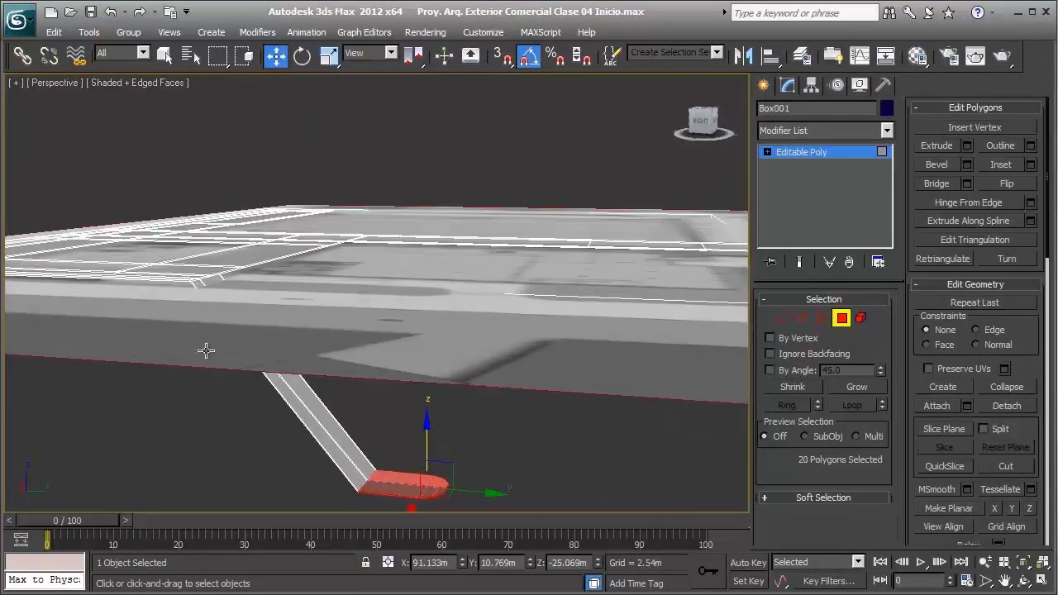
pyautogui.keyDown('alt'); pyautogui.moveTo(206, 350); pyautogui.dragTo(338, 340, button='middle'); pyautogui.keyUp('alt')
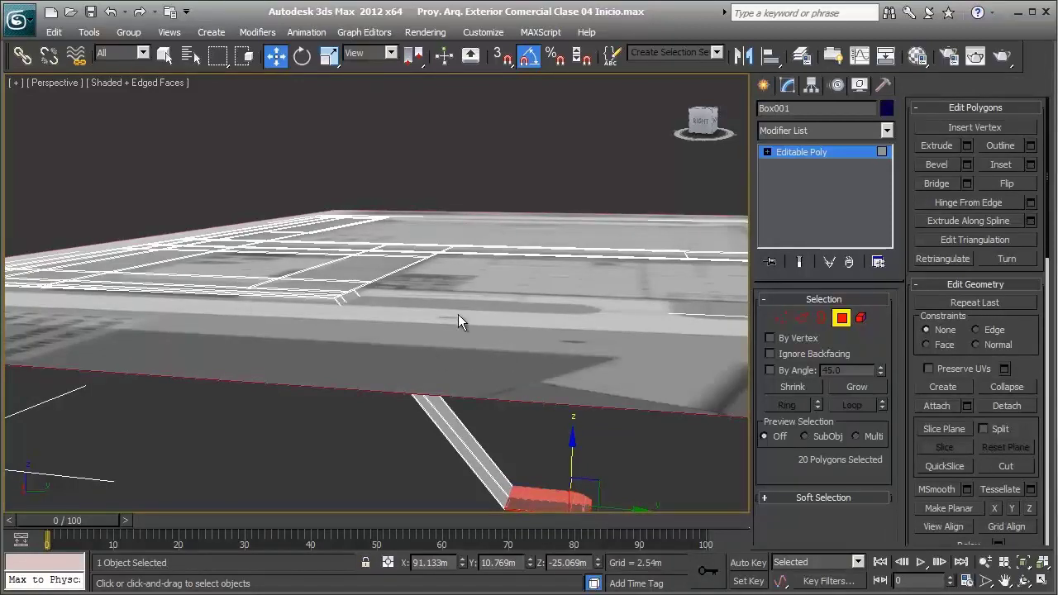
pyautogui.moveTo(458, 314); pyautogui.dragTo(378, 220, button='middle')
pyautogui.moveTo(433, 293)
pyautogui.mouseDown(button='middle')
pyautogui.moveTo(489, 454)
pyautogui.moveTo(487, 282)
pyautogui.mouseUp(button='middle')
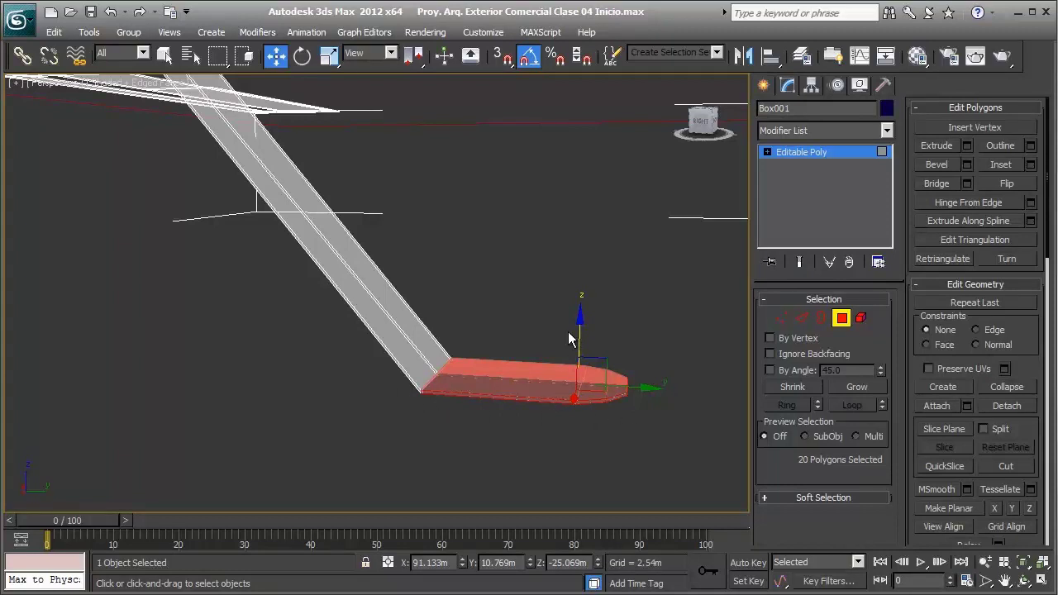
pyautogui.moveTo(574, 328); pyautogui.dragTo(573, 138)
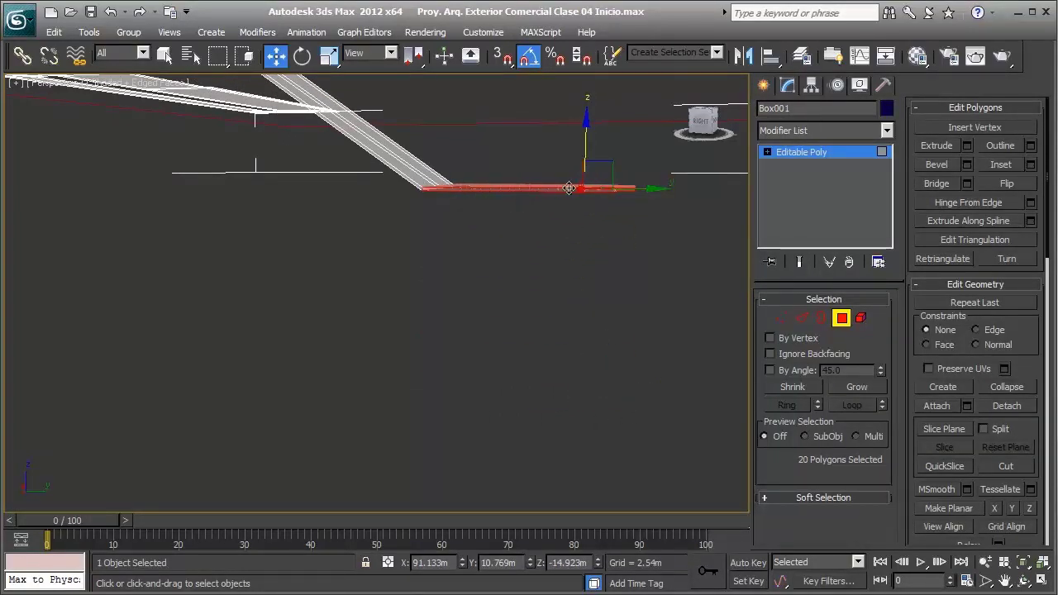
pyautogui.moveTo(569, 189)
pyautogui.keyDown('alt'); pyautogui.mouseDown(button='middle')
pyautogui.moveTo(513, 187)
pyautogui.moveTo(489, 292)
pyautogui.mouseUp(button='middle'); pyautogui.keyUp('alt')
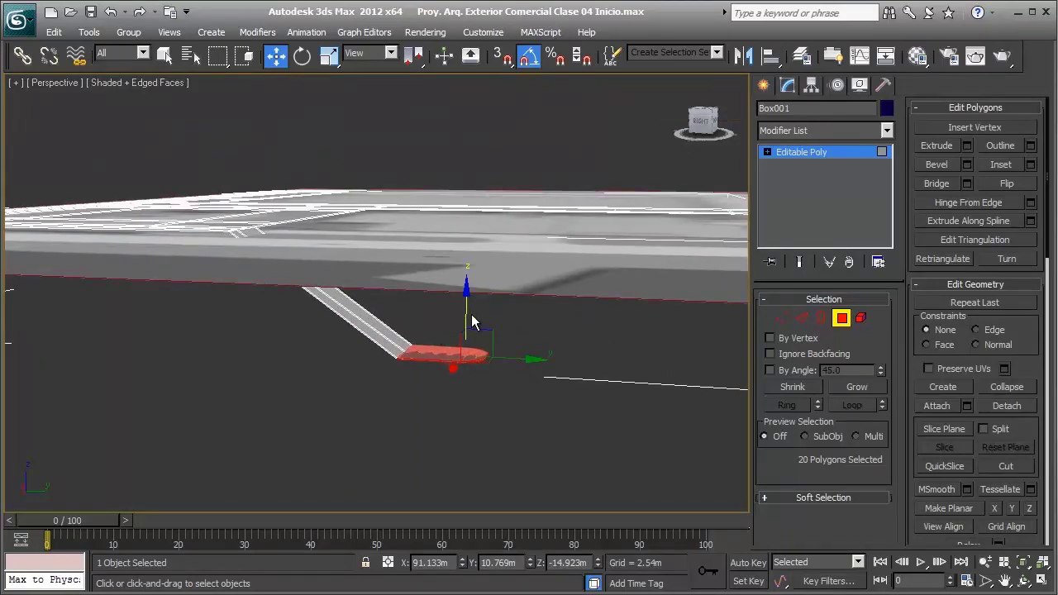
pyautogui.moveTo(472, 323)
pyautogui.mouseDown()
pyautogui.moveTo(452, 300)
pyautogui.moveTo(468, 191)
pyautogui.mouseUp()
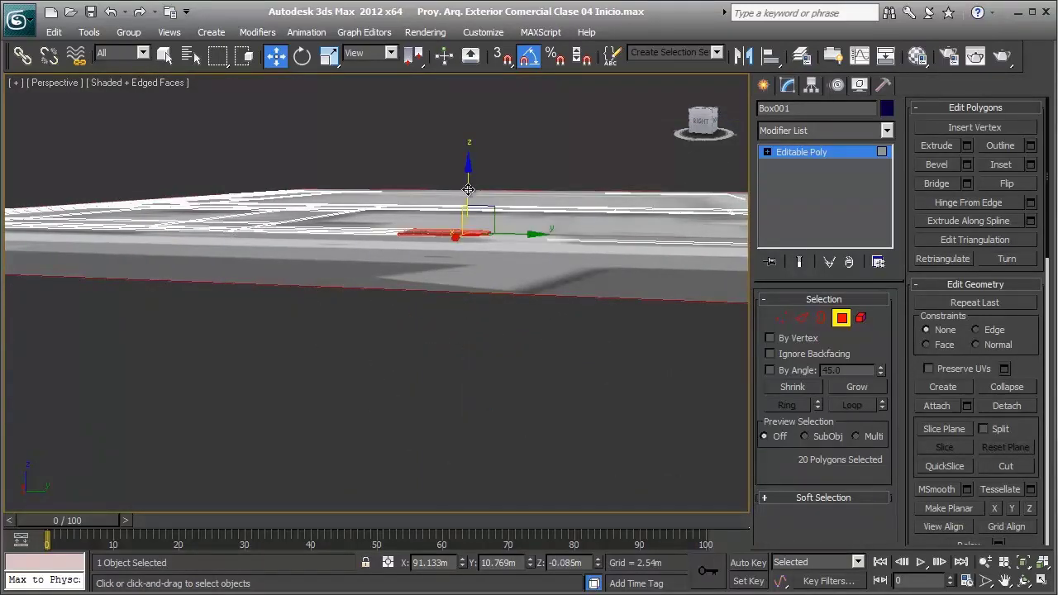
pyautogui.keyDown('alt'); pyautogui.moveTo(468, 190); pyautogui.dragTo(467, 169, button='middle'); pyautogui.keyUp('alt')
pyautogui.scroll(5, 472, 206)
pyautogui.moveTo(475, 224)
pyautogui.keyDown('alt'); pyautogui.mouseDown(button='middle')
pyautogui.moveTo(444, 303)
pyautogui.moveTo(395, 264)
pyautogui.mouseUp(button='middle'); pyautogui.keyUp('alt')
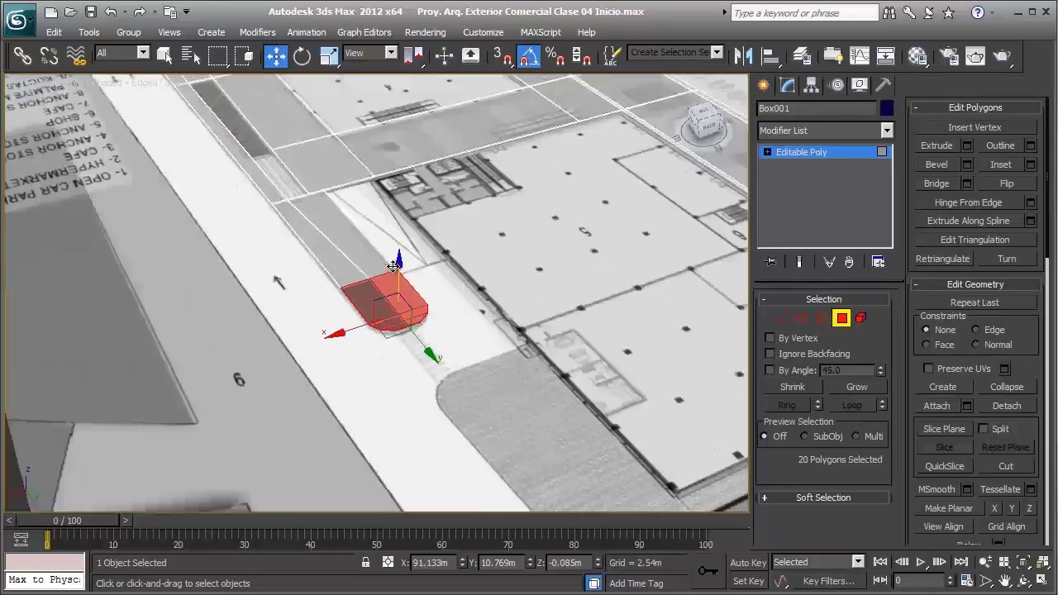
pyautogui.scroll(-3, 394, 264)
pyautogui.scroll(5, 405, 281)
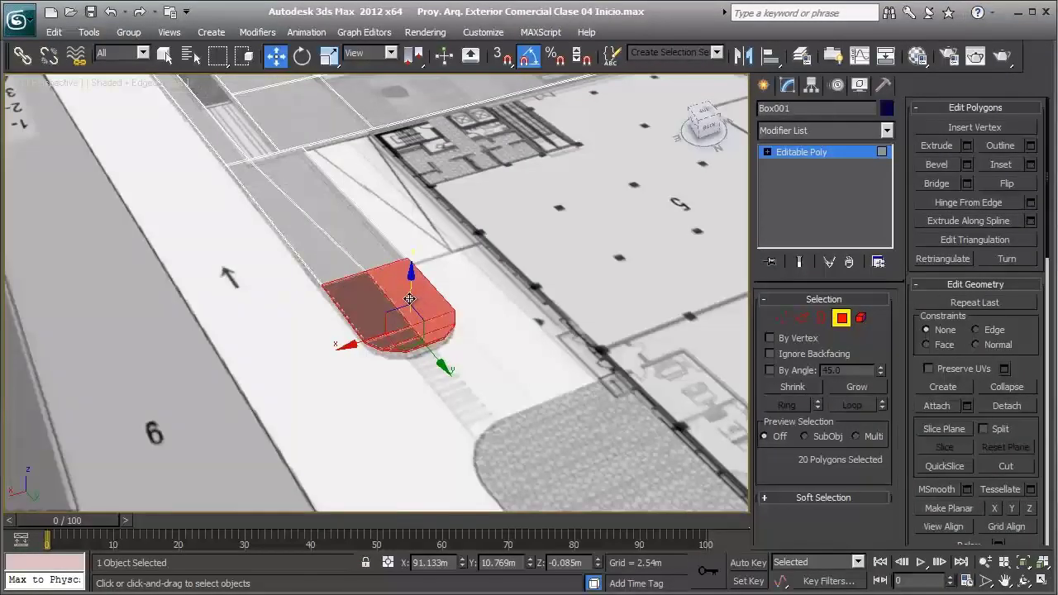
pyautogui.moveTo(409, 300); pyautogui.dragTo(413, 199)
pyautogui.moveTo(413, 199)
pyautogui.keyDown('alt'); pyautogui.mouseDown(button='middle')
pyautogui.moveTo(413, 189)
pyautogui.moveTo(414, 229)
pyautogui.mouseUp(button='middle'); pyautogui.keyUp('alt')
pyautogui.hotkey('shift', 'z')
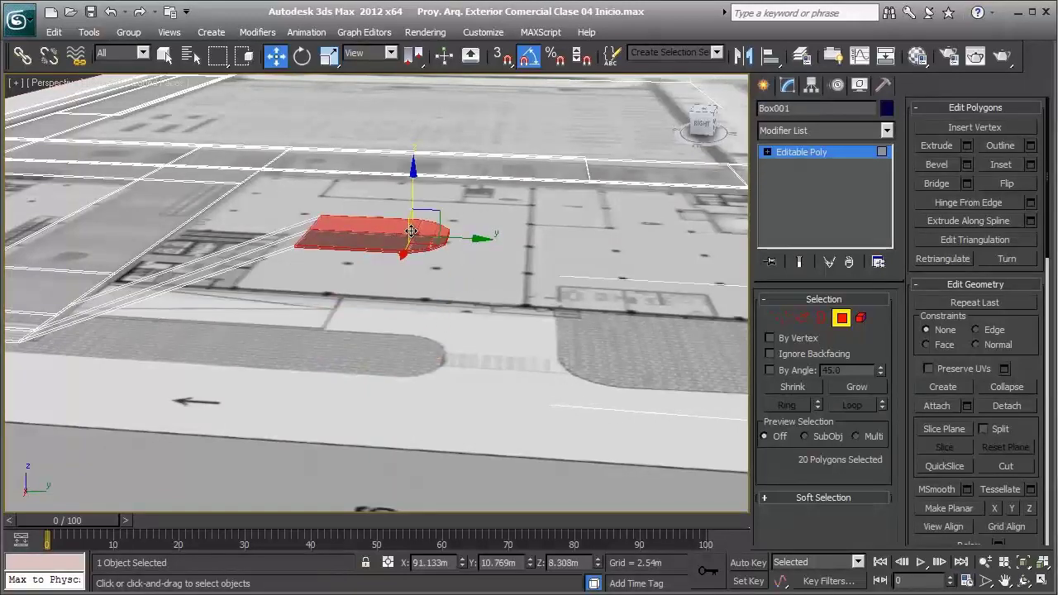
pyautogui.hotkey('shift', 'z')
pyautogui.hotkey('shift', 'z')
pyautogui.hotkey('shift', 'z')
pyautogui.hotkey('ctrl', 'z')
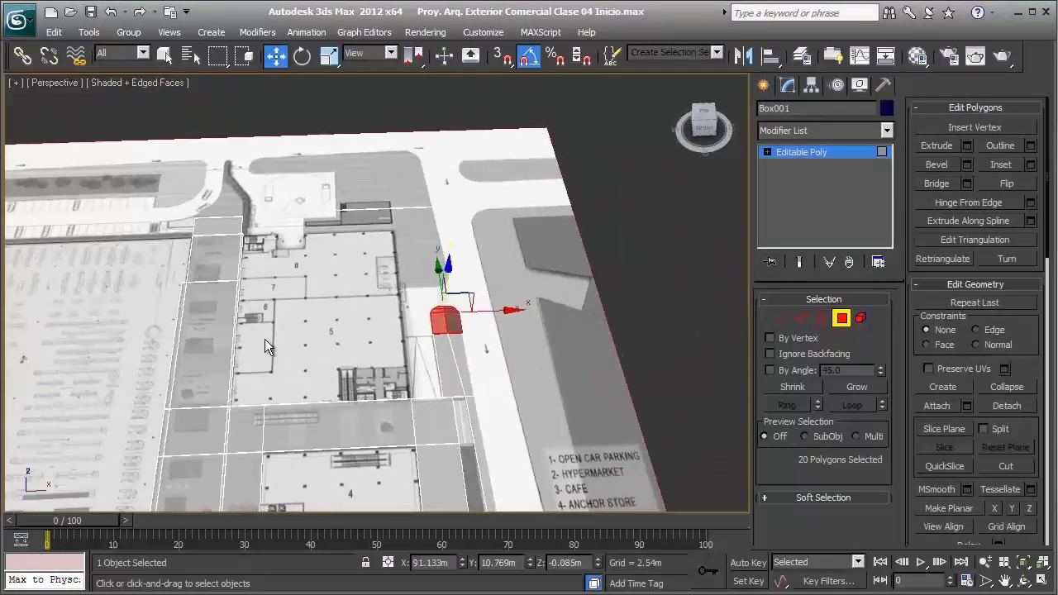
pyautogui.hotkey('shift', 'z')
pyautogui.hotkey('shift', 'z')
pyautogui.hotkey('shift', 'z')
pyautogui.hotkey('shift', 'z')
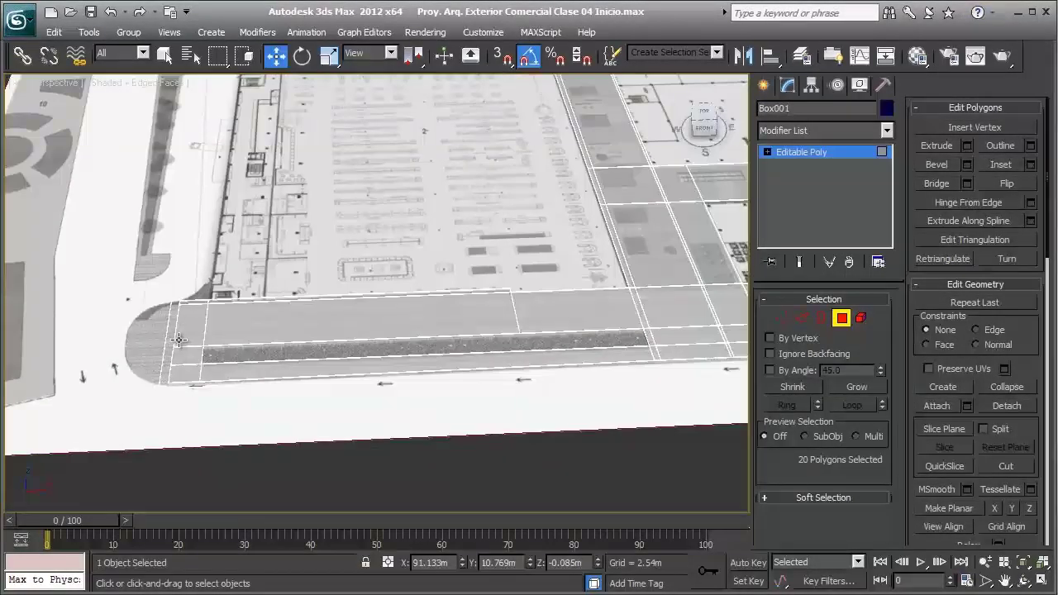
# Select a polygon at the strip's far end and zoom to it in Top view
pyautogui.click(179, 339)
pyautogui.press('t')
pyautogui.press('z')
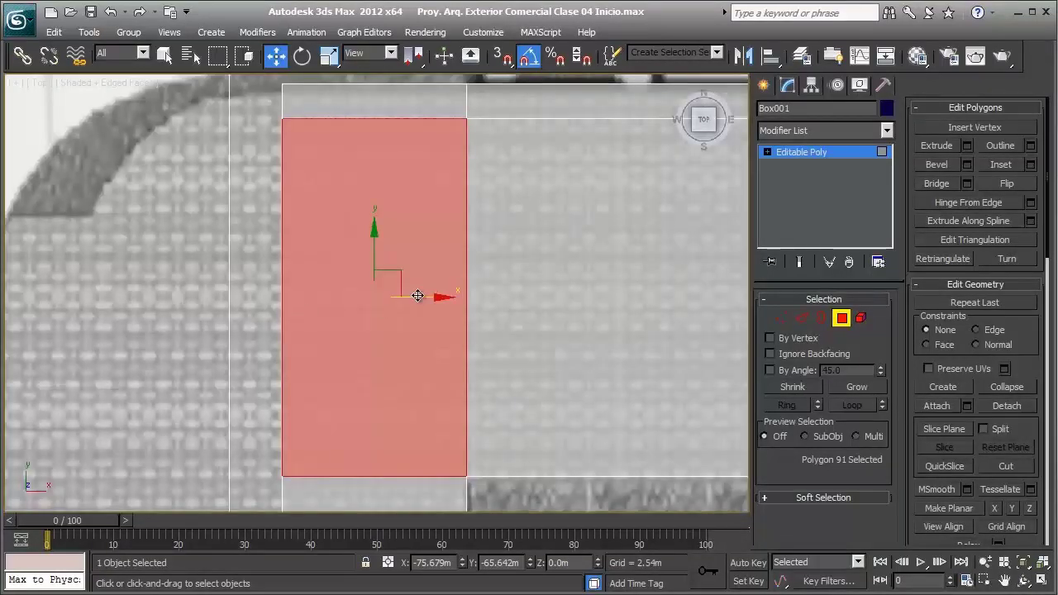
pyautogui.scroll(-3, 396, 295)
pyautogui.moveTo(331, 289); pyautogui.dragTo(364, 222, button='middle')
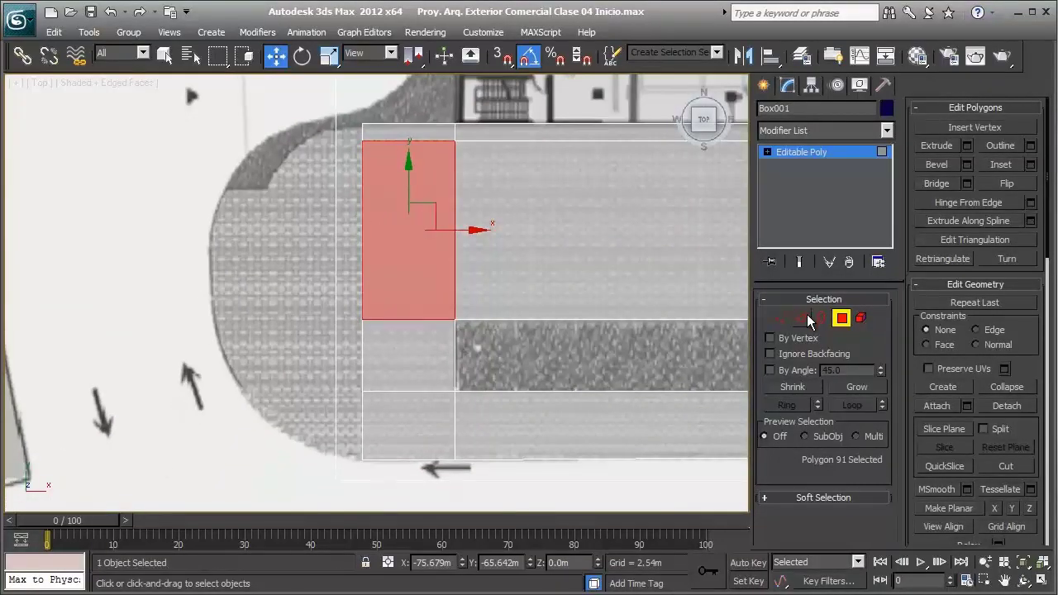
pyautogui.moveTo(295, 345); pyautogui.dragTo(386, 344, button='middle')
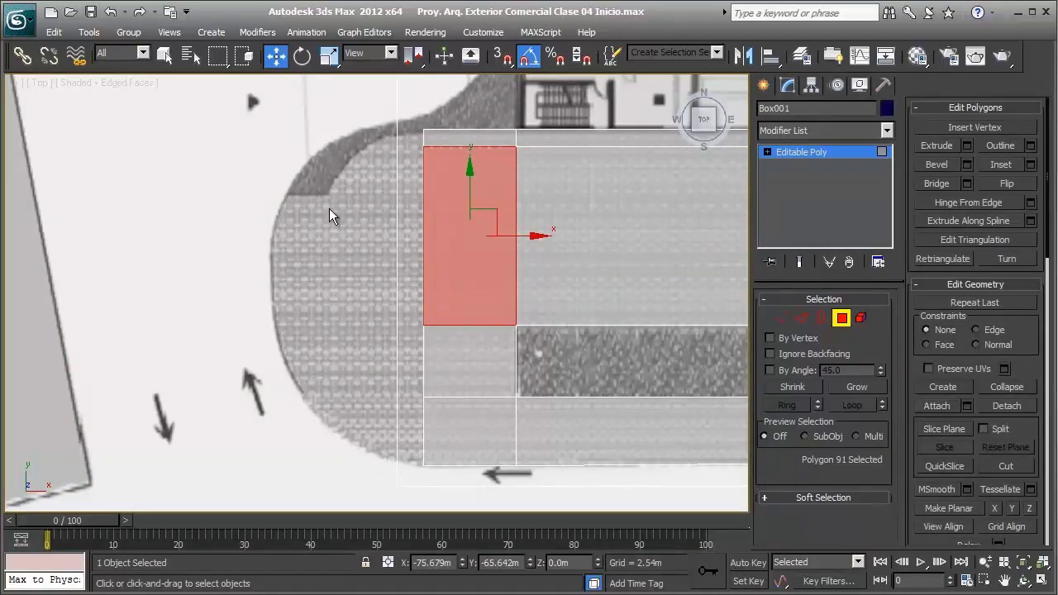
pyautogui.moveTo(442, 201)
pyautogui.mouseDown(button='middle')
pyautogui.moveTo(385, 254)
pyautogui.moveTo(396, 191)
pyautogui.mouseUp(button='middle')
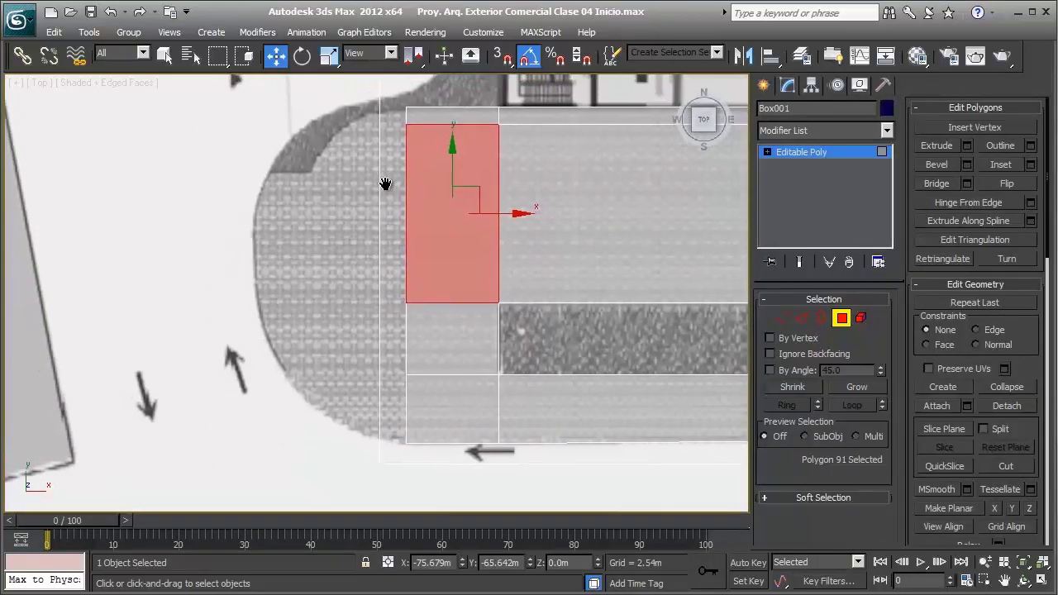
pyautogui.scroll(2, 395, 200)
pyautogui.scroll(-2, 385, 251)
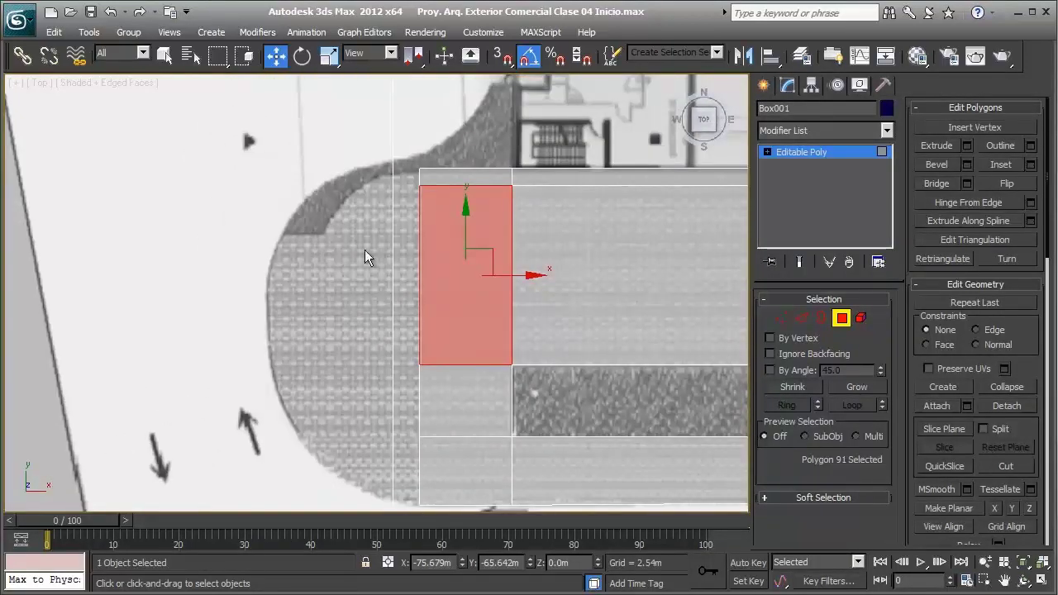
# Select the four end polygons and move them -3.094 m on X toward the curve
pyautogui.moveTo(434, 505); pyautogui.dragTo(434, 505)
pyautogui.scroll(-2, 434, 463)
pyautogui.moveTo(481, 449); pyautogui.dragTo(415, 145)
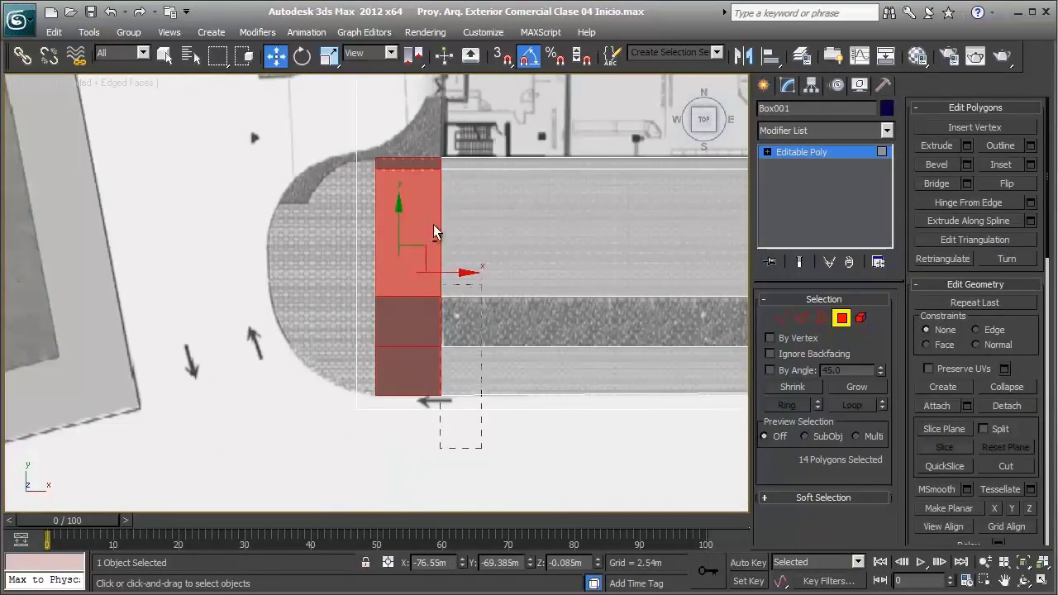
pyautogui.scroll(4, 416, 146)
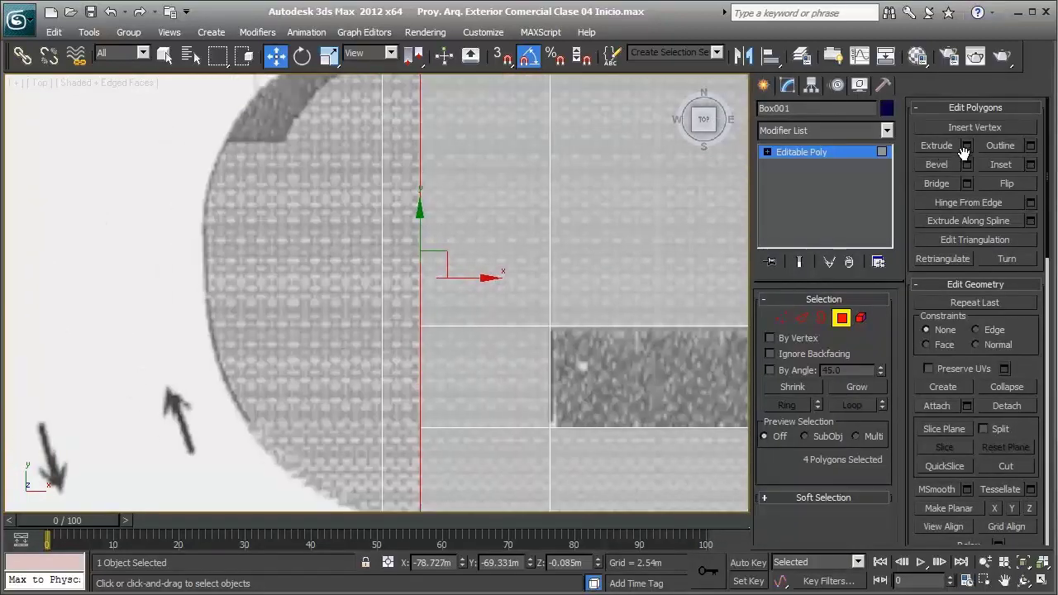
pyautogui.moveTo(385, 352); pyautogui.dragTo(395, 282, button='middle')
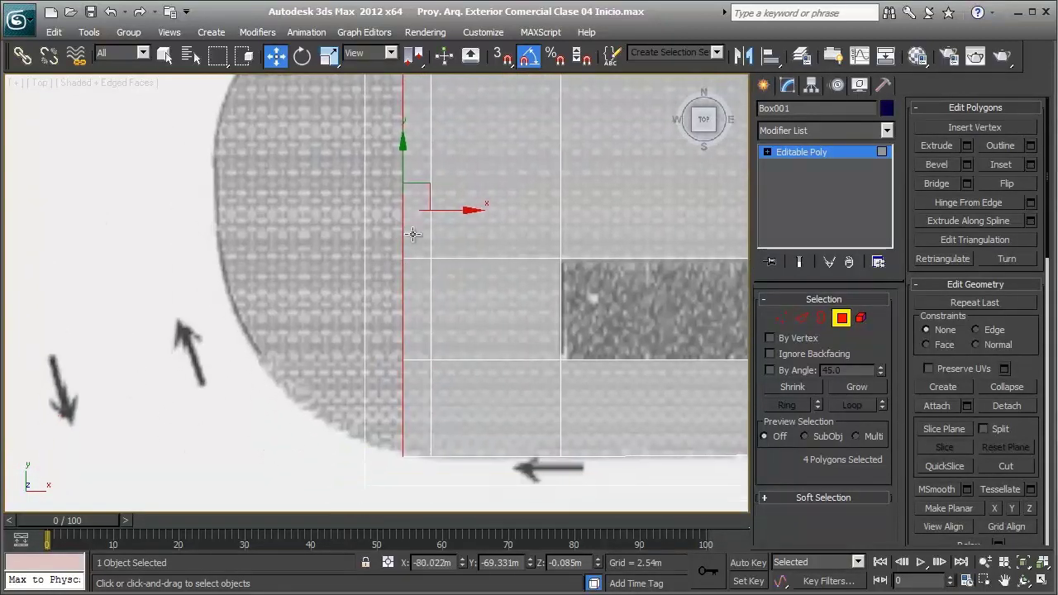
pyautogui.moveTo(454, 215)
pyautogui.mouseDown()
pyautogui.moveTo(388, 210)
pyautogui.moveTo(348, 467)
pyautogui.mouseUp()
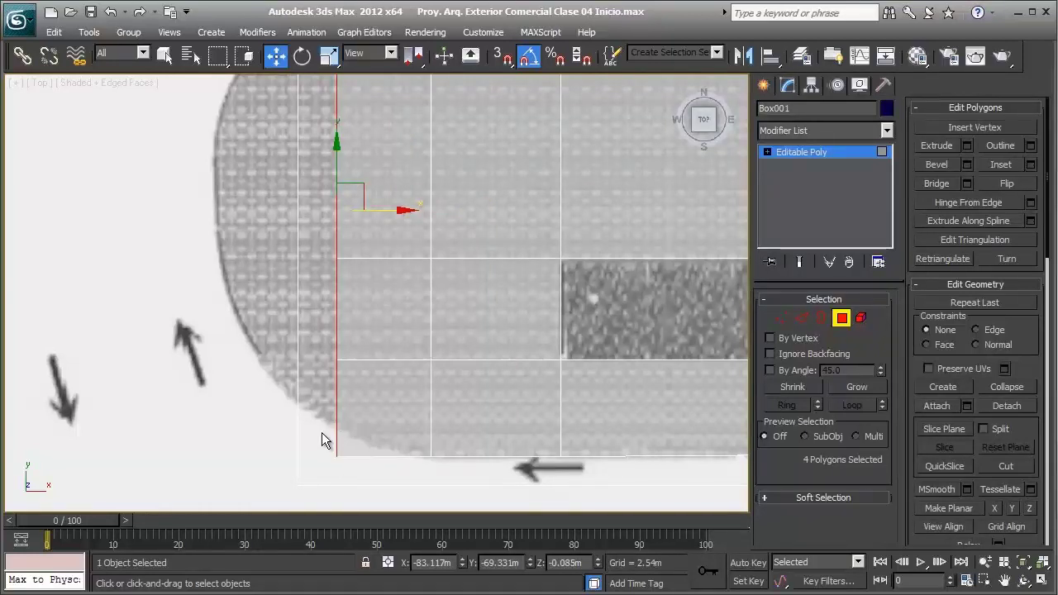
# In Vertex mode, move the bottom corner vertices up to follow the curve
pyautogui.press('1')
pyautogui.moveTo(305, 427); pyautogui.dragTo(351, 466)
pyautogui.moveTo(337, 415); pyautogui.dragTo(336, 387)
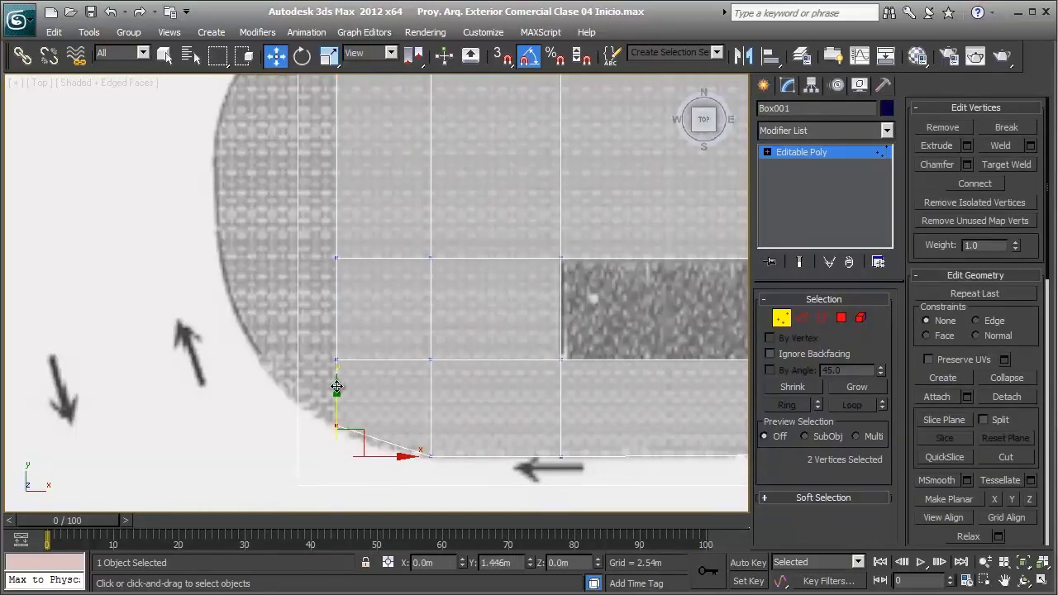
# Move the left column of vertices at the rounded end further left
pyautogui.moveTo(308, 351)
pyautogui.mouseDown()
pyautogui.moveTo(382, 372)
pyautogui.moveTo(299, 362)
pyautogui.mouseUp()
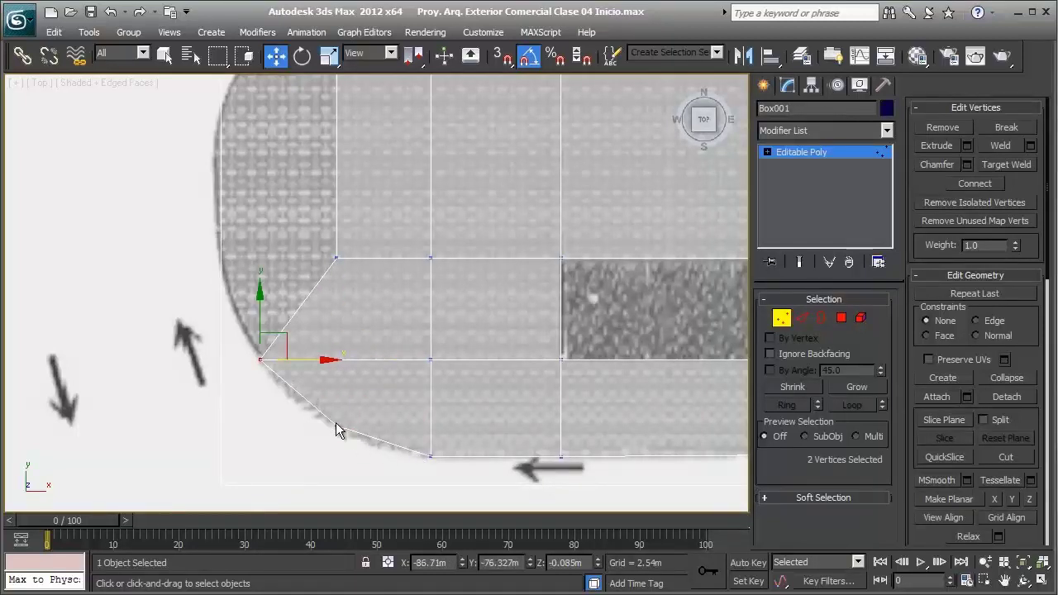
pyautogui.moveTo(354, 331); pyautogui.dragTo(371, 486, button='middle')
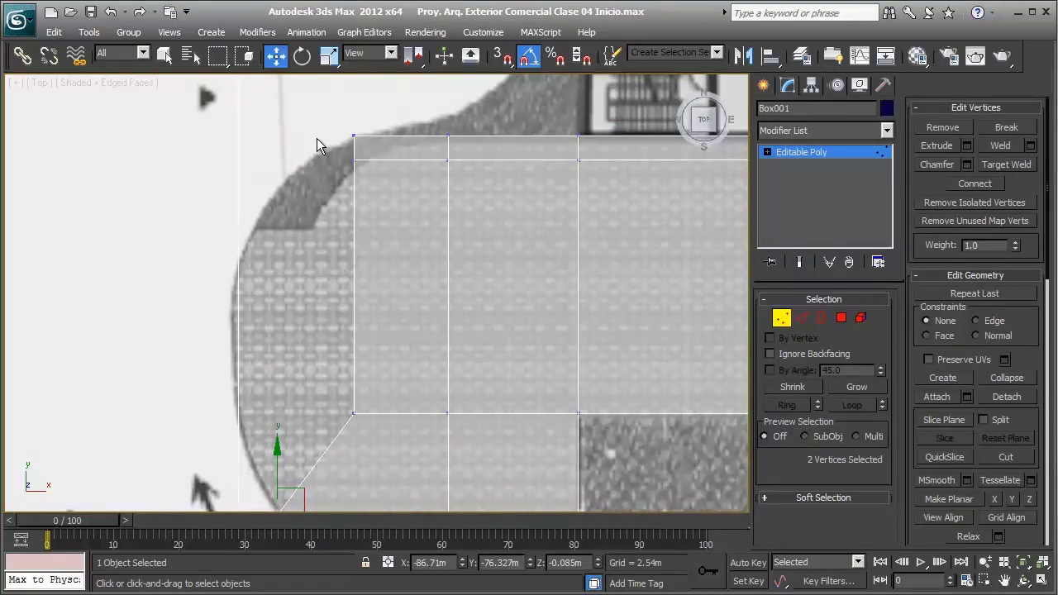
pyautogui.moveTo(378, 441); pyautogui.dragTo(378, 441)
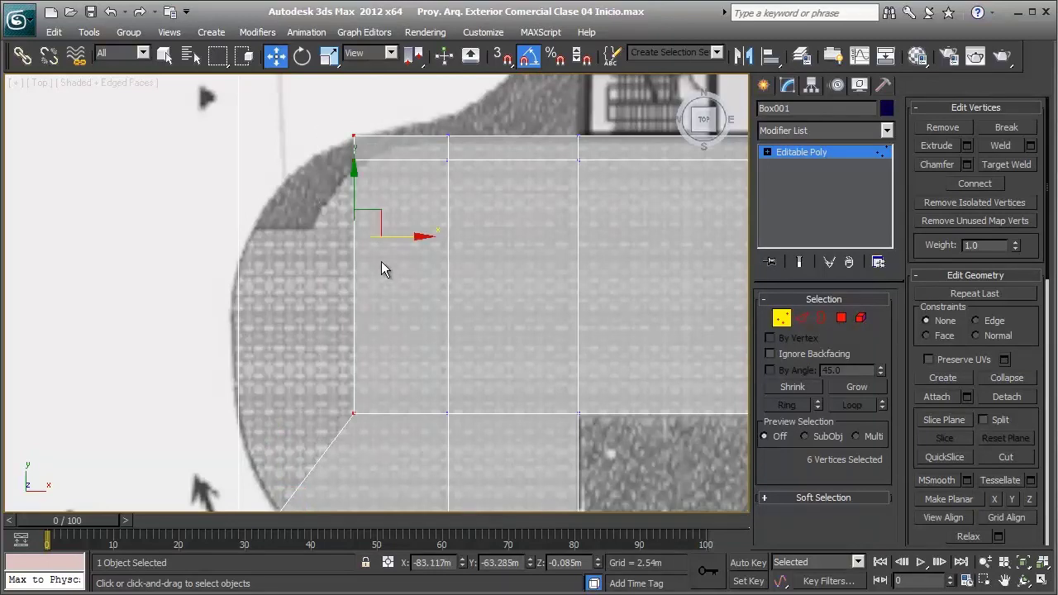
pyautogui.moveTo(403, 239); pyautogui.dragTo(366, 236)
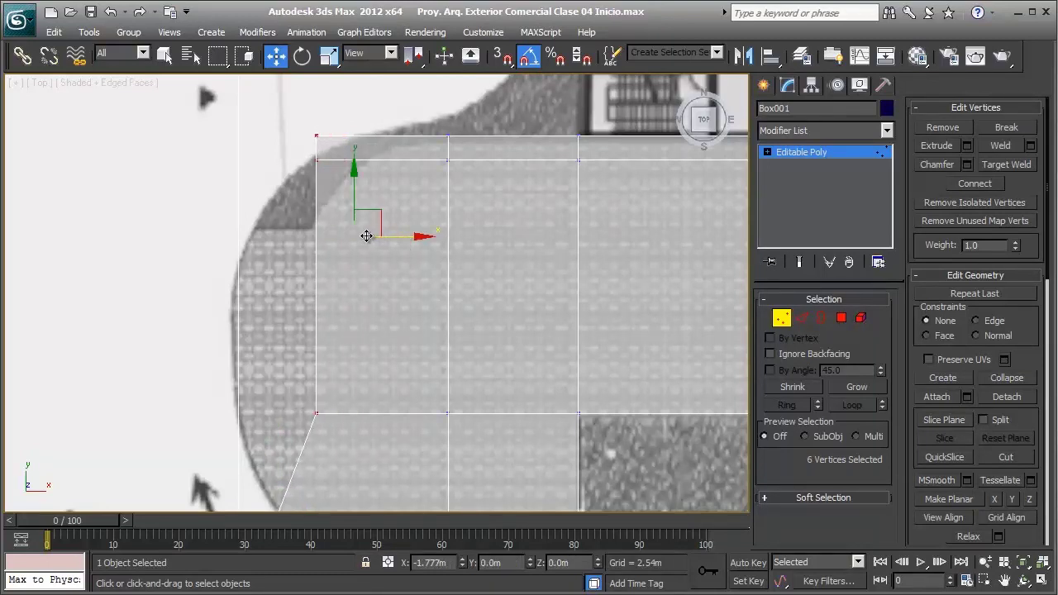
pyautogui.scroll(1, 366, 236)
pyautogui.scroll(2, 326, 307)
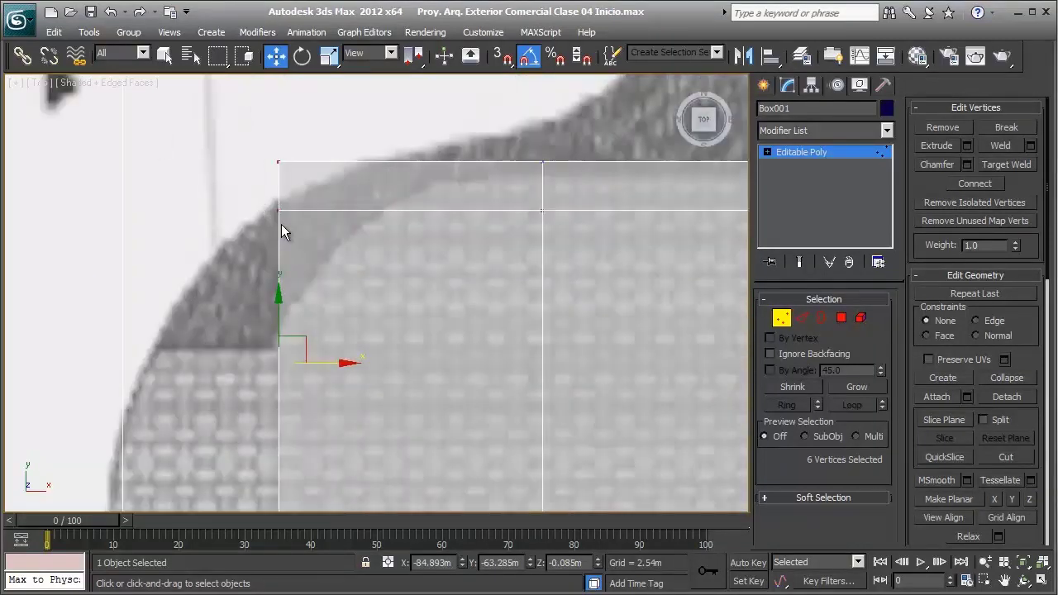
# Bevel the upper-left corner by sliding its vertices down and inward toward the curve
pyautogui.moveTo(281, 224); pyautogui.dragTo(272, 197)
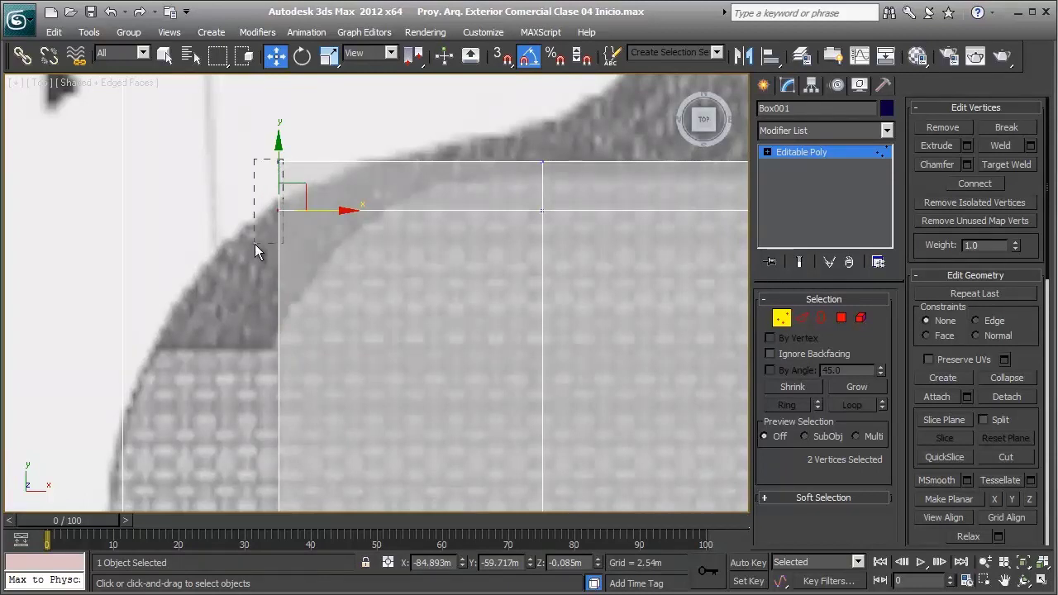
pyautogui.moveTo(254, 244); pyautogui.dragTo(255, 243)
pyautogui.hotkey('ctrl', 'z')
pyautogui.moveTo(279, 164); pyautogui.dragTo(278, 297)
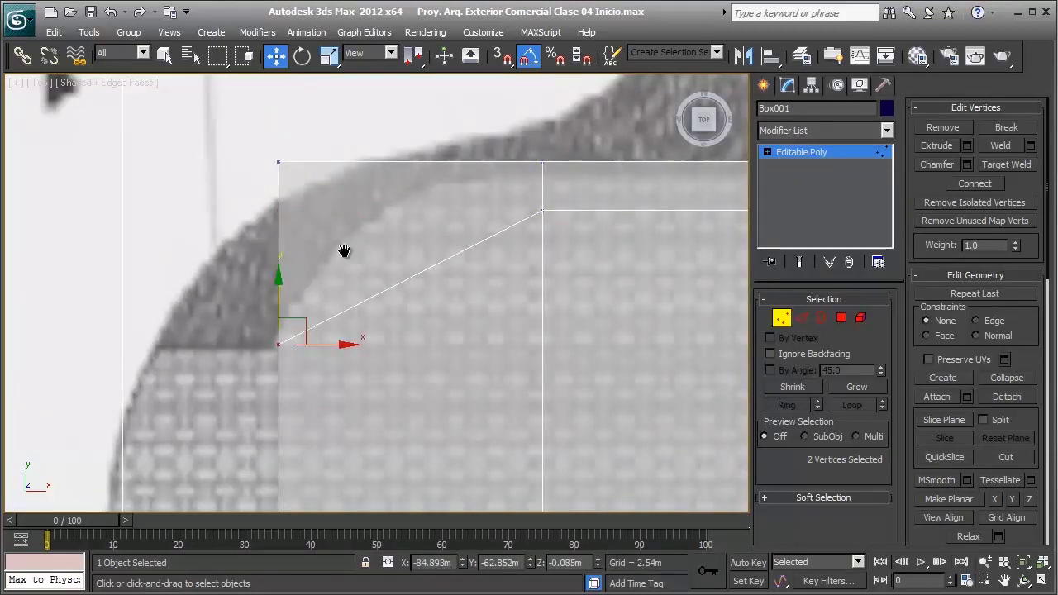
pyautogui.moveTo(344, 251); pyautogui.dragTo(297, 341, button='middle')
pyautogui.click(231, 252)
pyautogui.moveTo(246, 240); pyautogui.dragTo(329, 297)
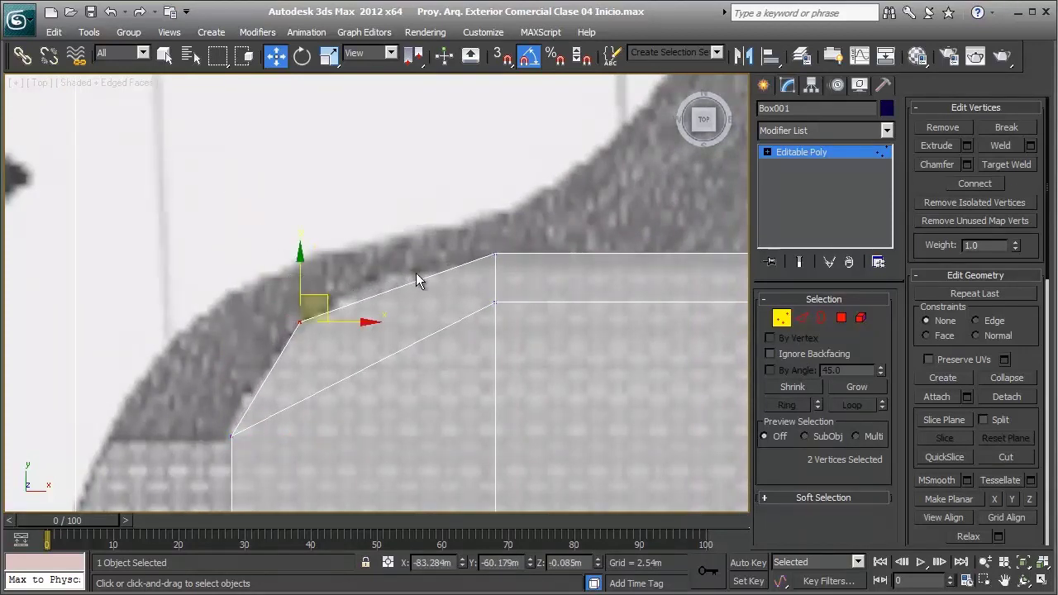
# Slide the next top-edge vertex left and down onto the curved outline
pyautogui.click(494, 256)
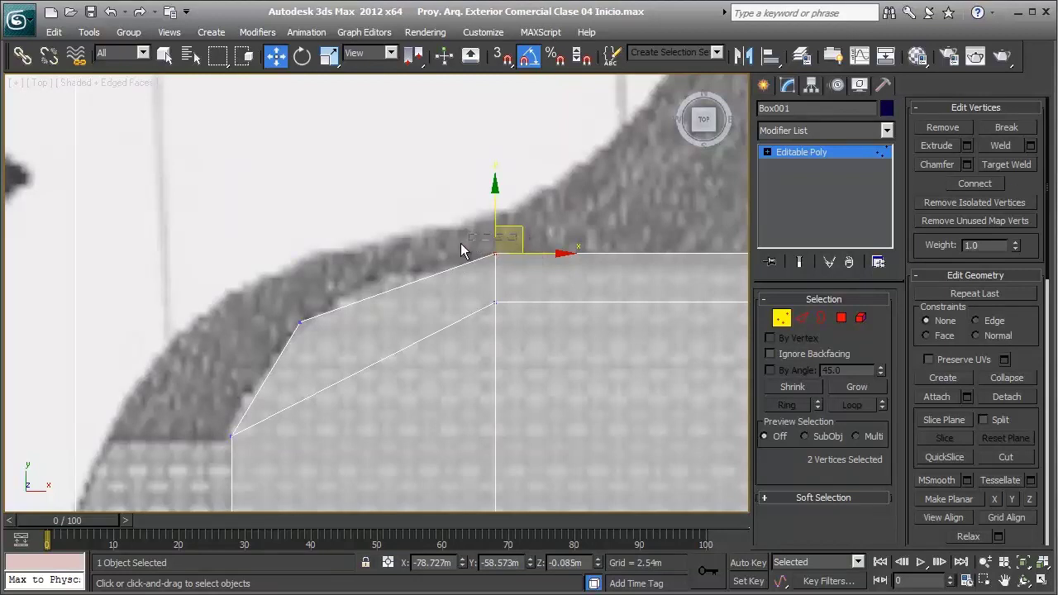
pyautogui.moveTo(533, 254); pyautogui.dragTo(474, 254)
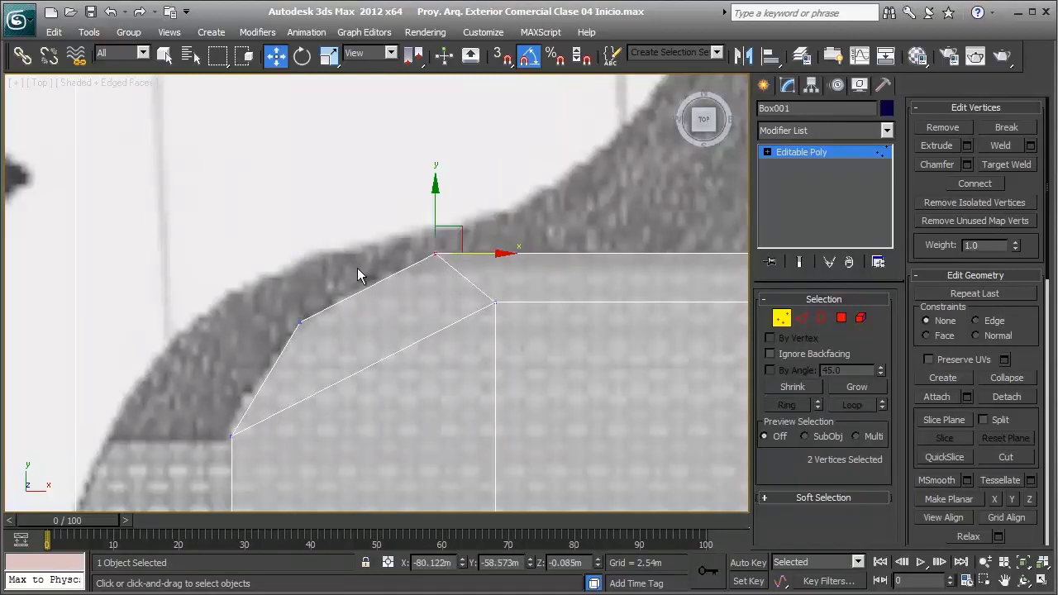
pyautogui.scroll(-3, 441, 231)
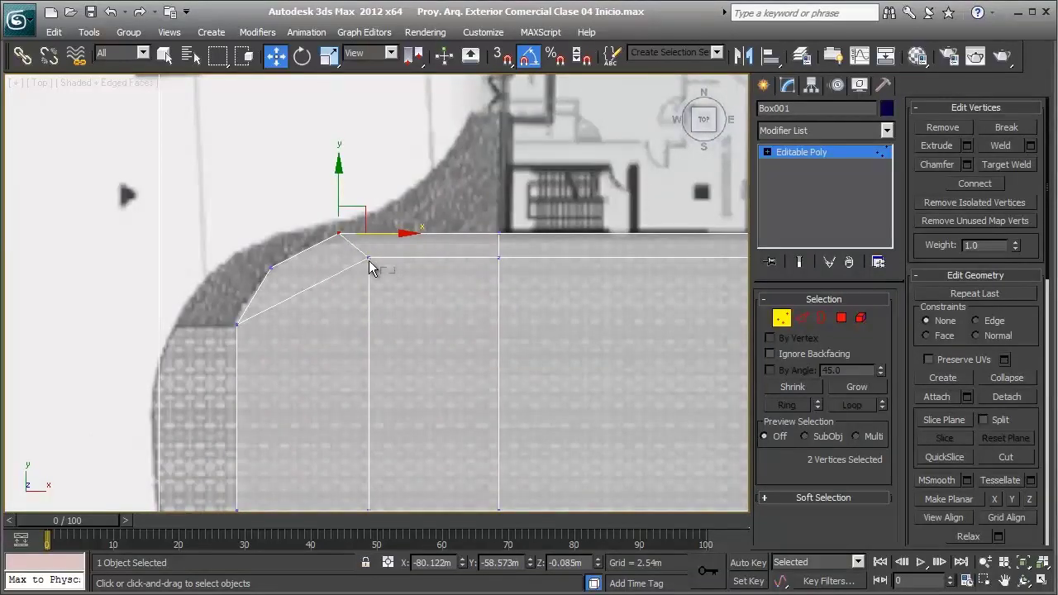
pyautogui.moveTo(372, 301); pyautogui.dragTo(436, 214, button='middle')
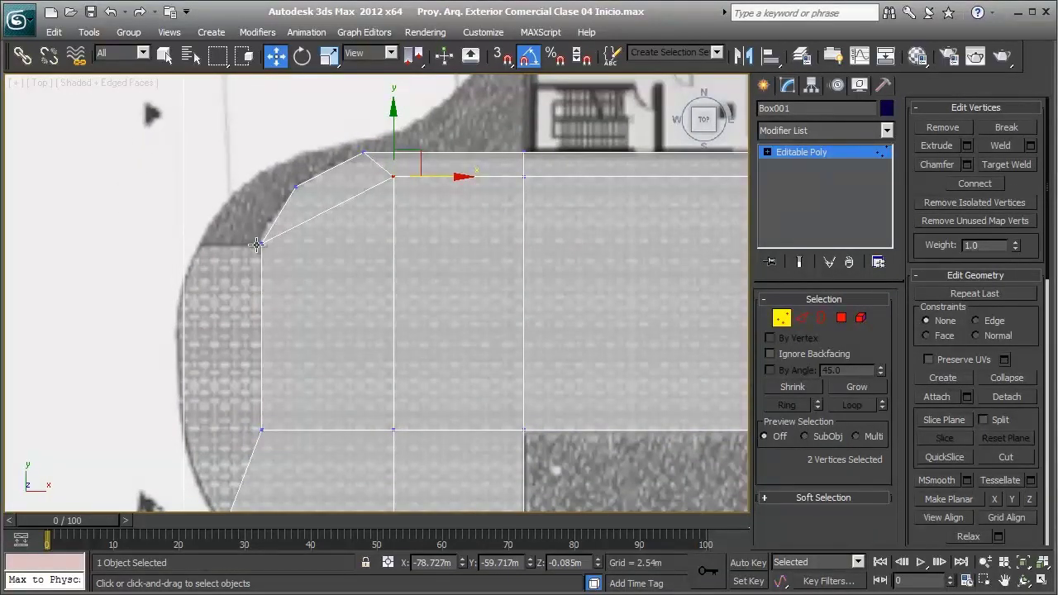
pyautogui.scroll(1, 364, 219)
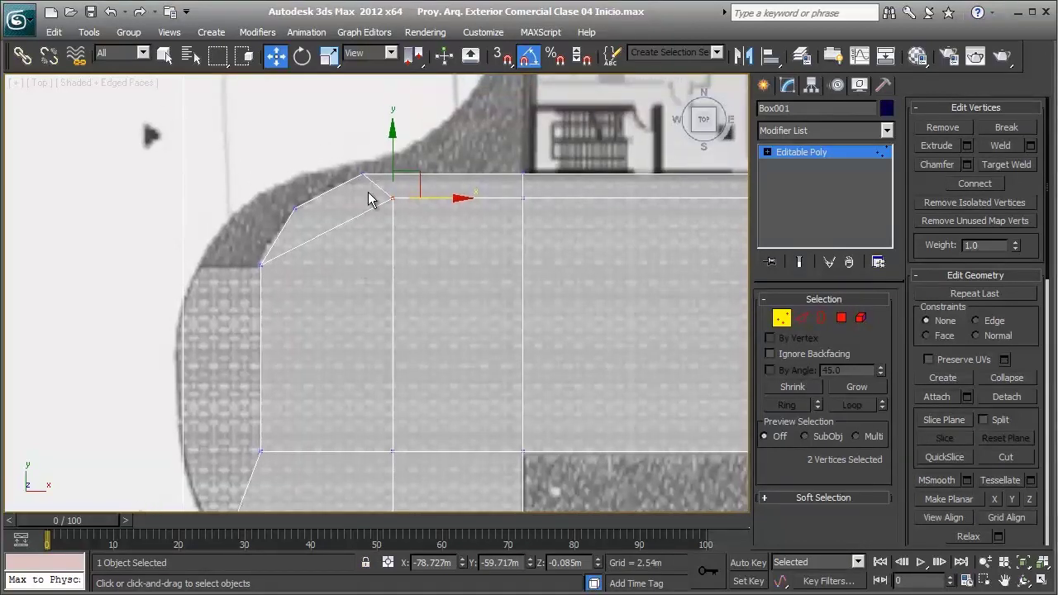
pyautogui.scroll(2, 372, 196)
pyautogui.moveTo(422, 133)
pyautogui.mouseDown()
pyautogui.moveTo(396, 189)
pyautogui.moveTo(398, 161)
pyautogui.mouseUp()
# Select the following top-edge vertex and recentre the view on the rounded corner
pyautogui.moveTo(561, 150); pyautogui.dragTo(602, 174)
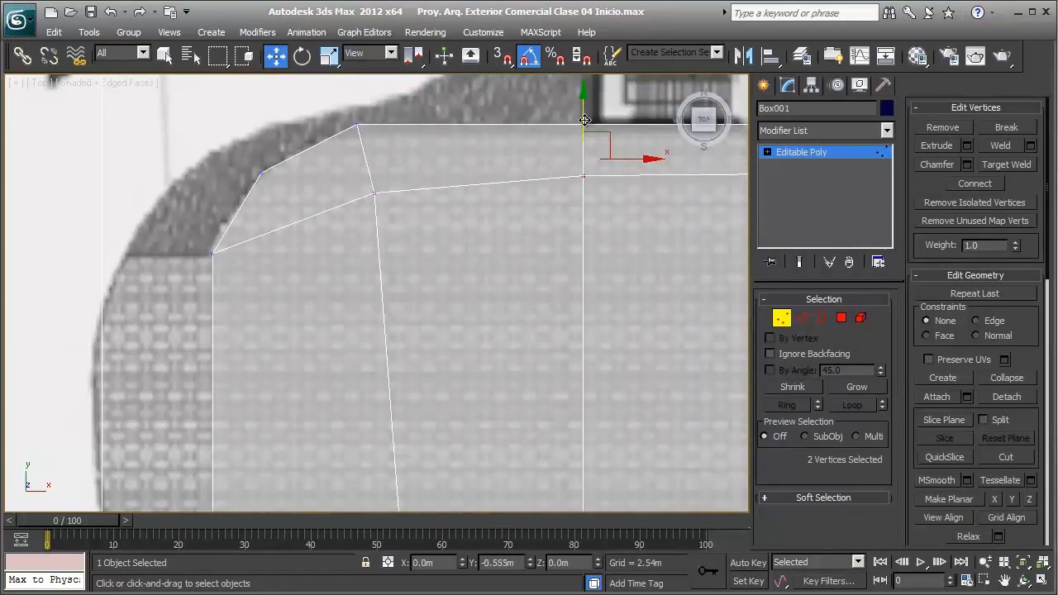
pyautogui.scroll(-3, 534, 165)
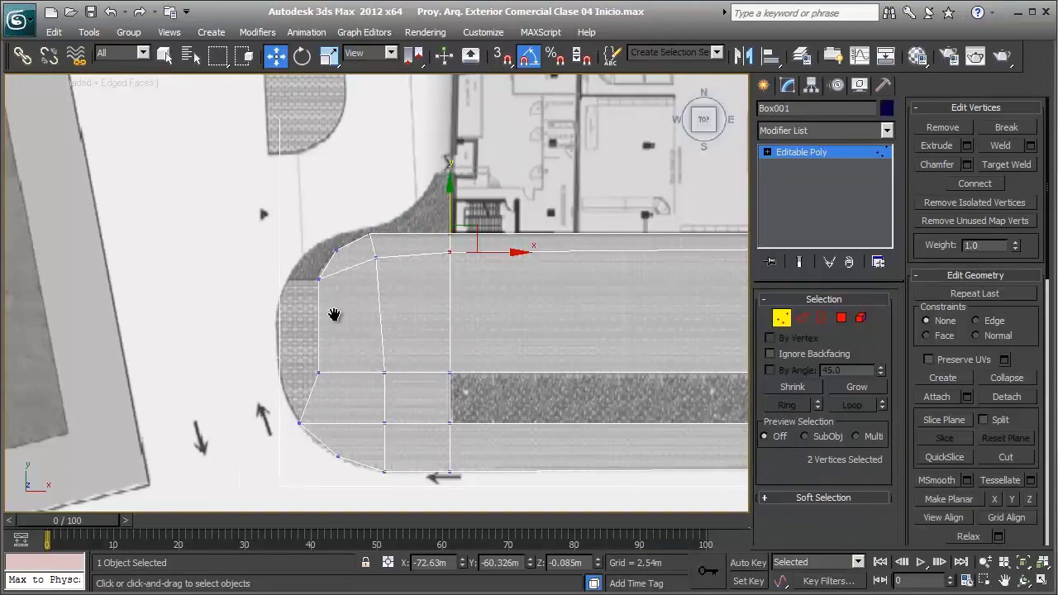
pyautogui.moveTo(334, 314)
pyautogui.mouseDown(button='middle')
pyautogui.moveTo(423, 274)
pyautogui.moveTo(392, 260)
pyautogui.mouseUp(button='middle')
pyautogui.scroll(5, 419, 281)
pyautogui.scroll(-2, 449, 284)
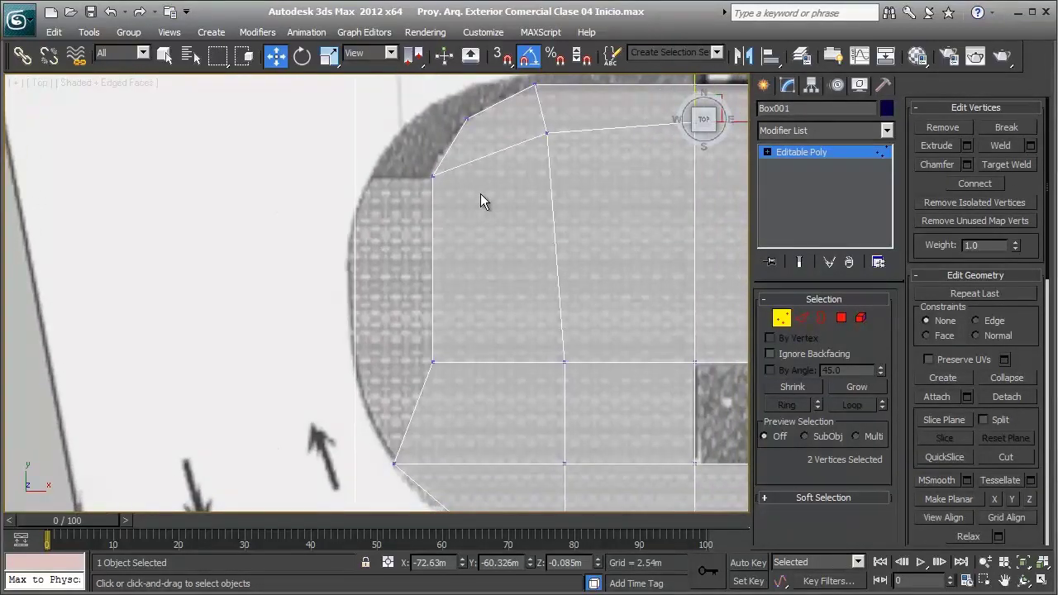
pyautogui.moveTo(510, 194)
pyautogui.mouseDown(button='middle')
pyautogui.moveTo(456, 213)
pyautogui.moveTo(440, 205)
pyautogui.mouseUp(button='middle')
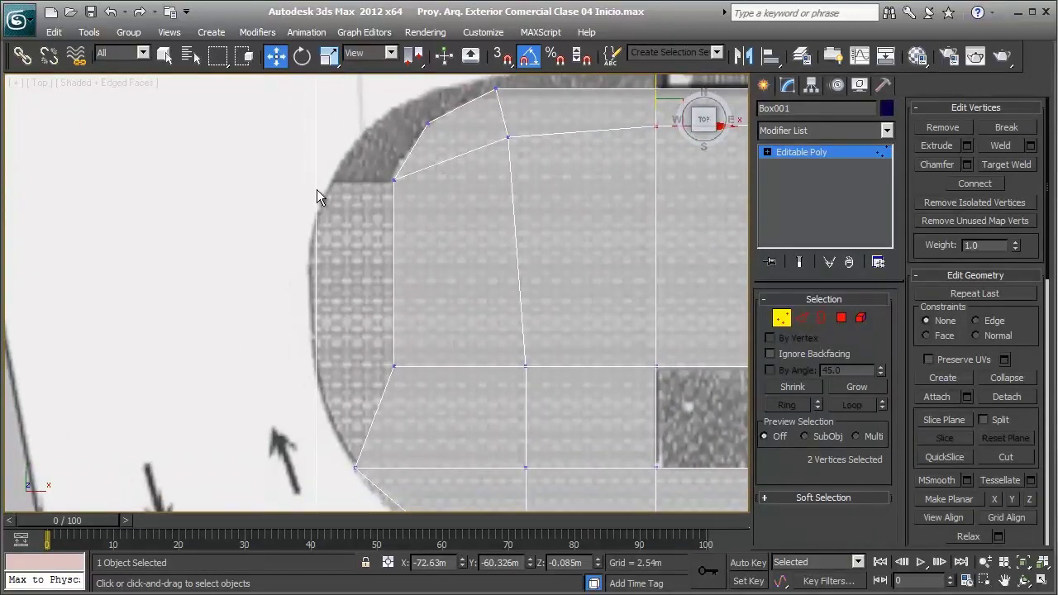
pyautogui.scroll(2, 382, 275)
pyautogui.scroll(1, 460, 257)
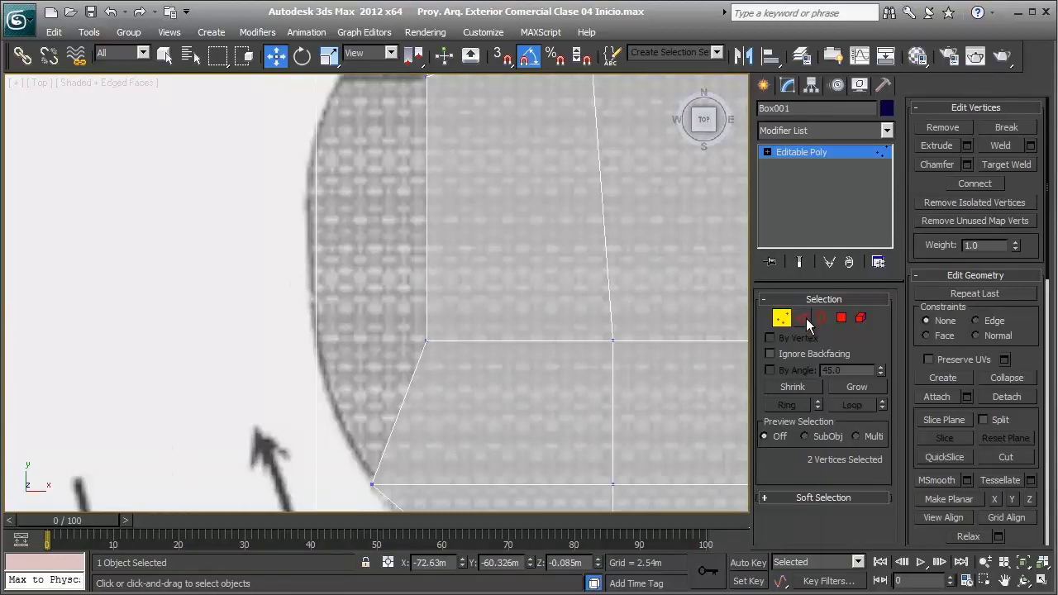
# Extrude the end faces leftward with Shift+E and pull the new corner vertex onto the curve
pyautogui.press('4')
pyautogui.press('F2')
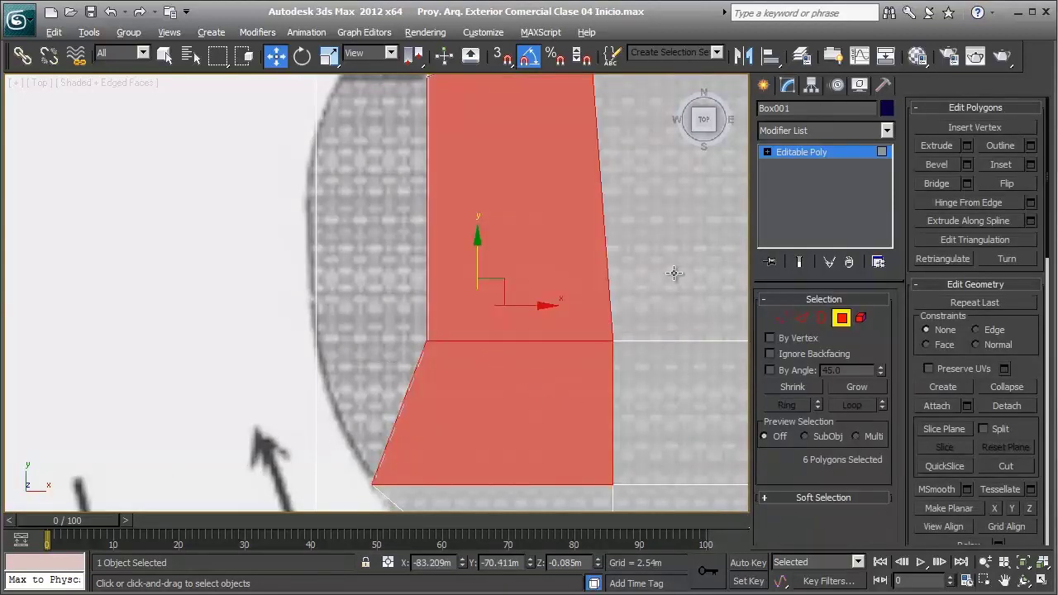
pyautogui.press('F2')
pyautogui.hotkey('shift', 'e')
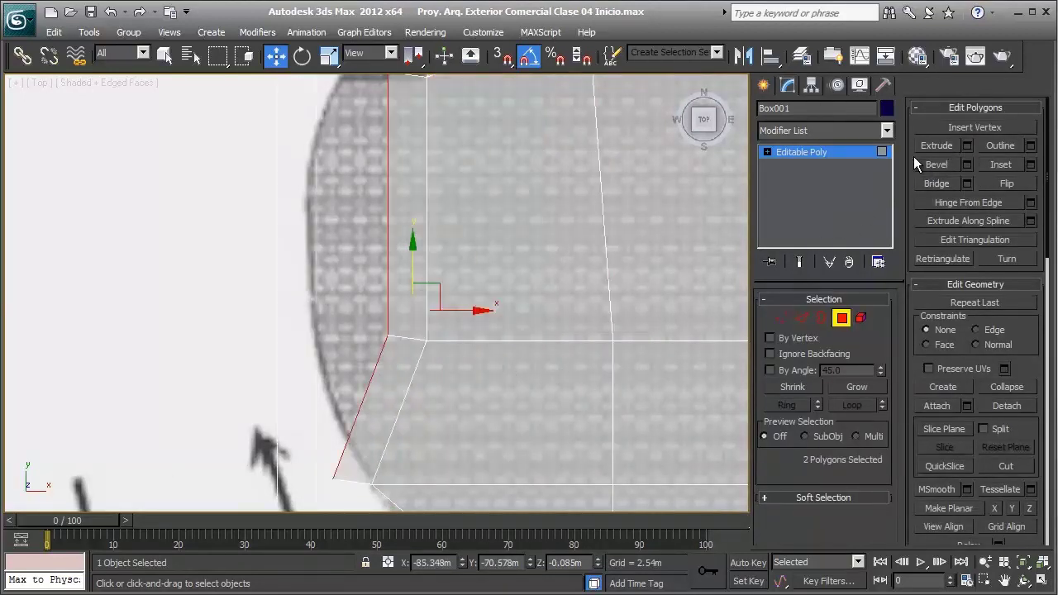
pyautogui.press('1')
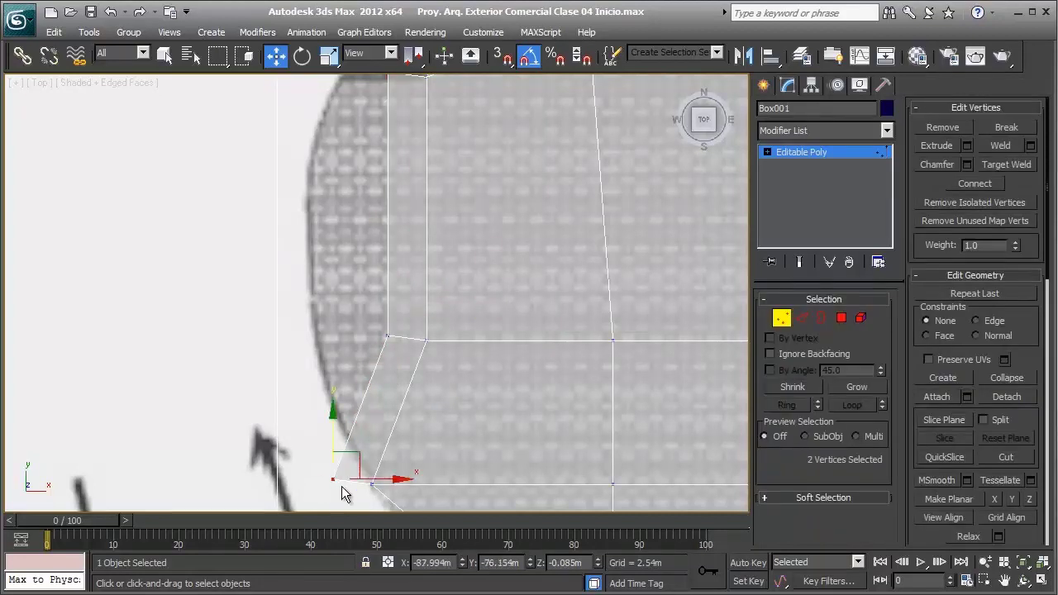
pyautogui.moveTo(352, 428)
pyautogui.mouseDown()
pyautogui.moveTo(354, 378)
pyautogui.moveTo(411, 348)
pyautogui.moveTo(314, 325)
pyautogui.mouseUp()
# Select the single face at the left edge and extrude it outward to the left
pyautogui.scroll(2, 341, 329)
pyautogui.moveTo(314, 325); pyautogui.dragTo(317, 478, button='middle')
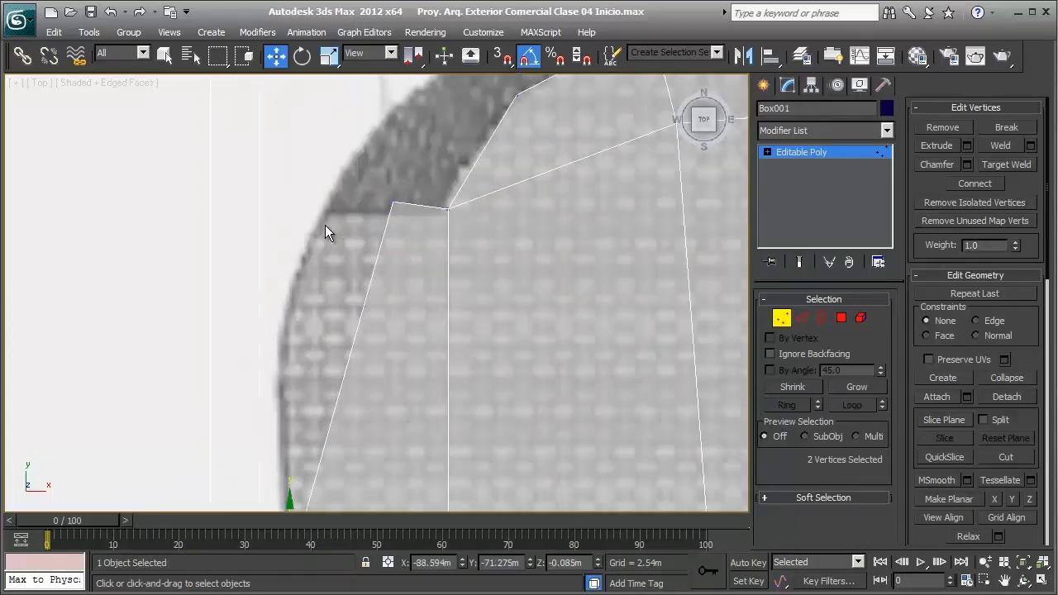
pyautogui.moveTo(357, 174)
pyautogui.mouseDown()
pyautogui.moveTo(417, 215)
pyautogui.moveTo(352, 190)
pyautogui.mouseUp()
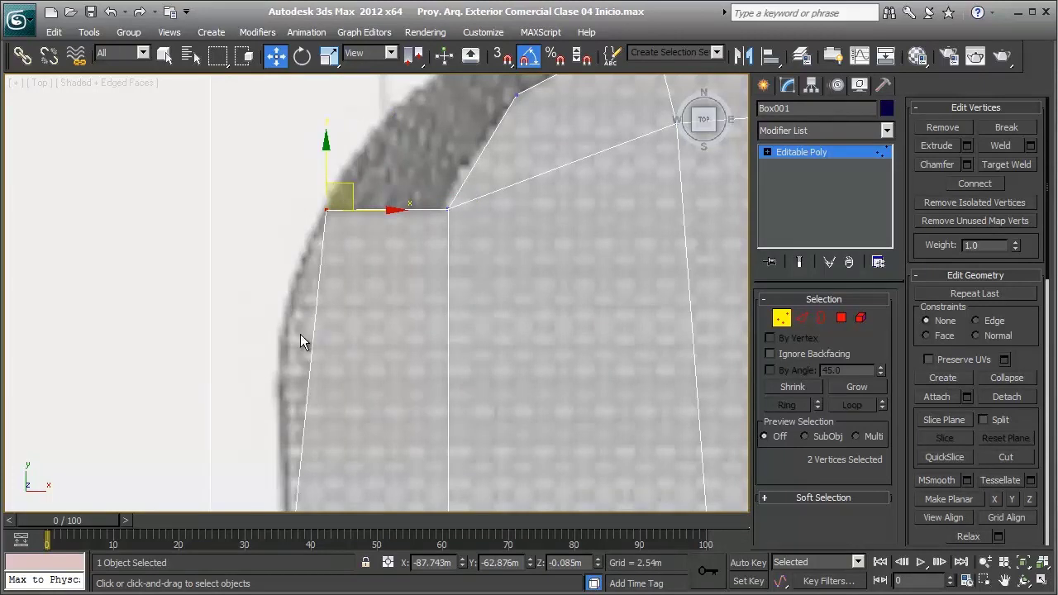
pyautogui.moveTo(302, 341); pyautogui.dragTo(350, 231, button='middle')
pyautogui.scroll(-2, 349, 241)
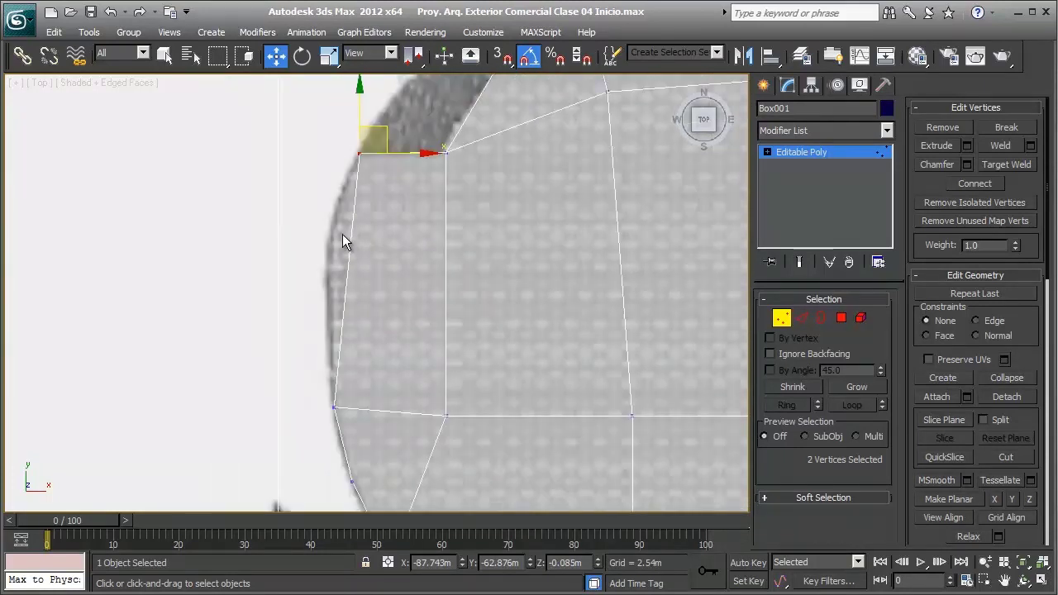
pyautogui.scroll(2, 352, 250)
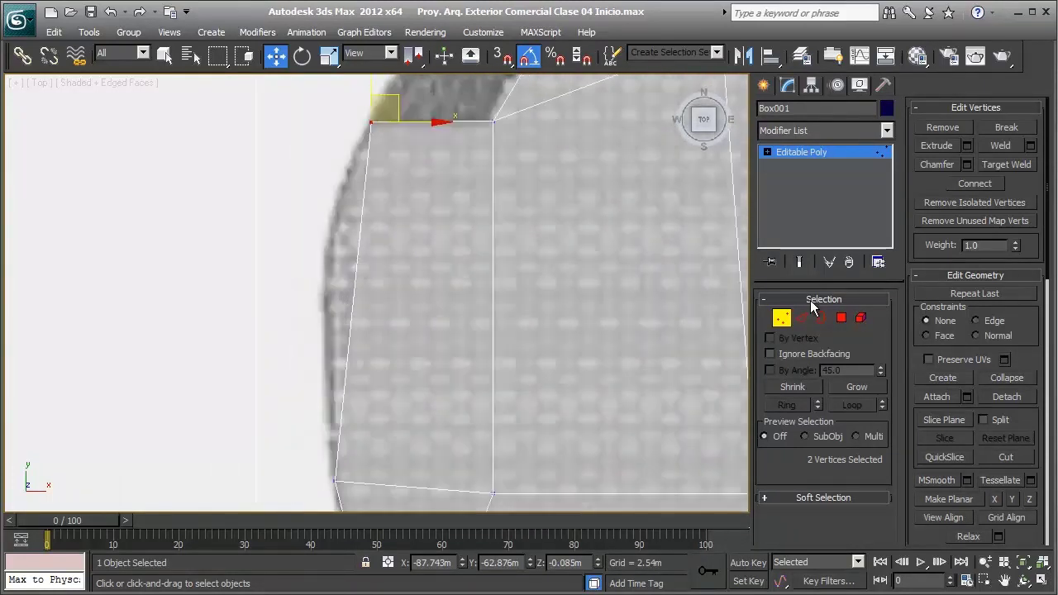
pyautogui.click(841, 319)
pyautogui.moveTo(422, 320); pyautogui.dragTo(423, 321)
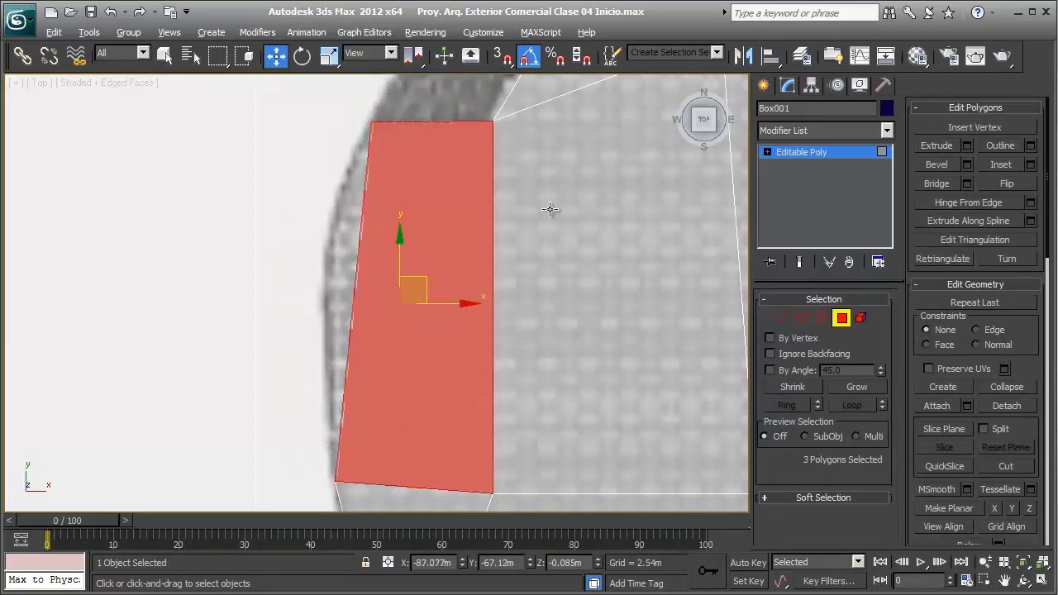
pyautogui.click(964, 148)
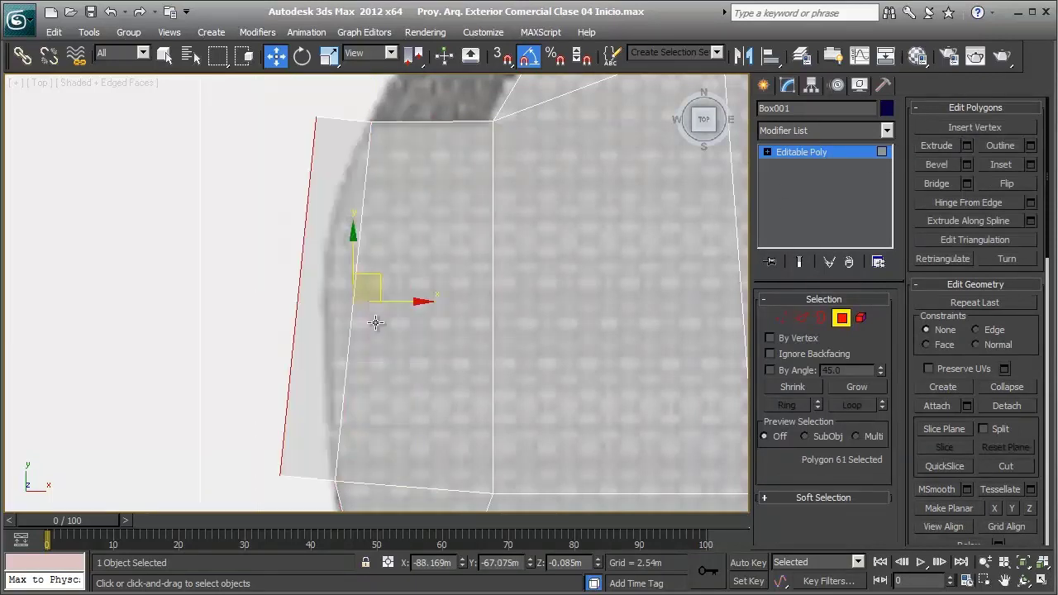
pyautogui.scroll(-2, 383, 345)
pyautogui.scroll(4, 345, 232)
# Move the new top-left corner vertices down-right and the lower vertex up to fit the curve
pyautogui.press('1')
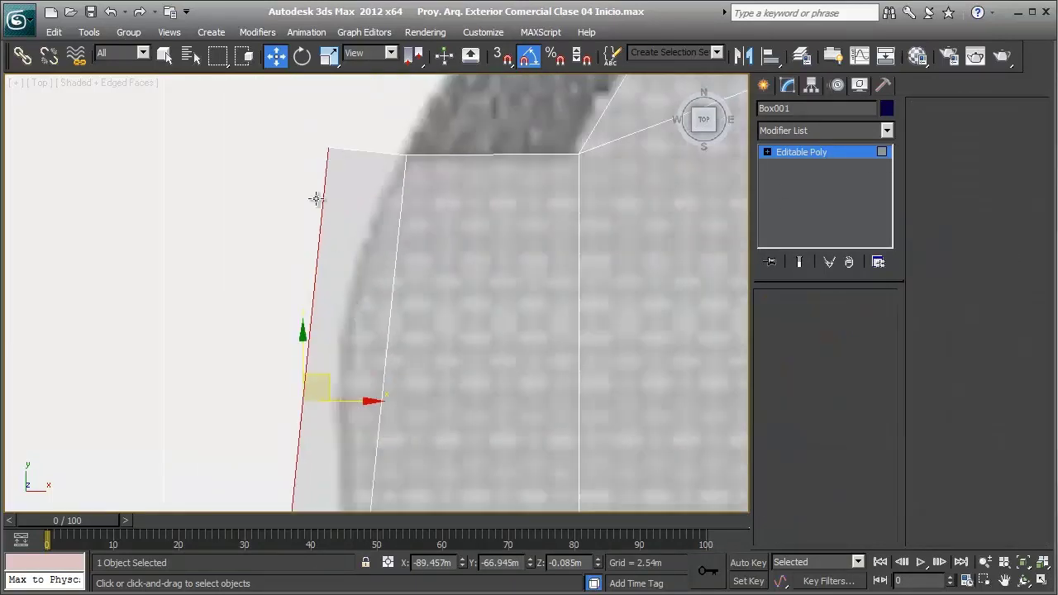
pyautogui.moveTo(308, 131); pyautogui.dragTo(339, 170)
pyautogui.moveTo(361, 128)
pyautogui.mouseDown()
pyautogui.moveTo(387, 241)
pyautogui.moveTo(371, 213)
pyautogui.mouseUp()
pyautogui.moveTo(371, 213); pyautogui.dragTo(275, 422, button='middle')
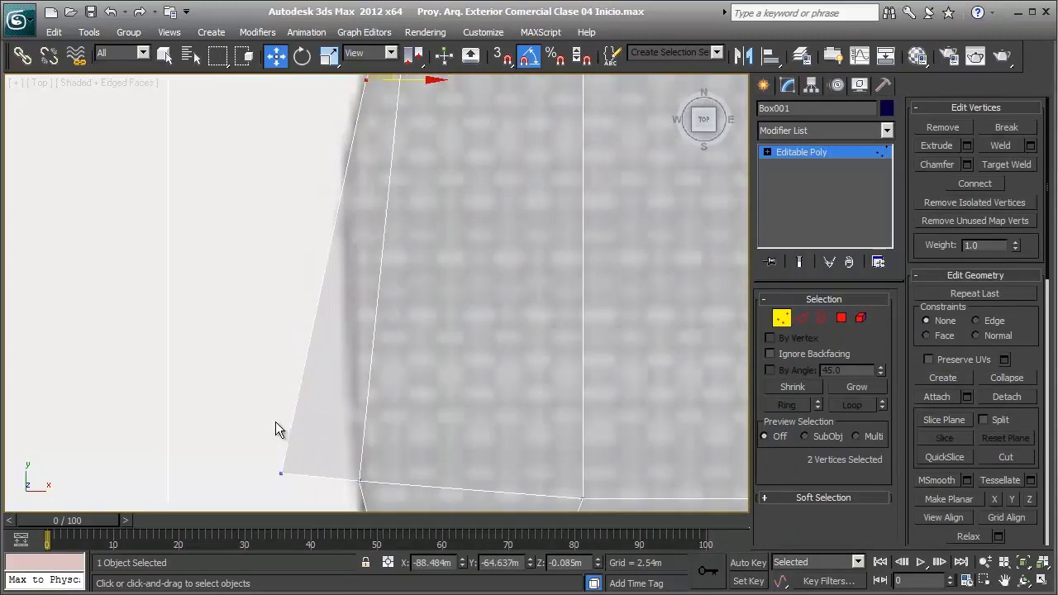
pyautogui.moveTo(303, 454); pyautogui.dragTo(369, 157)
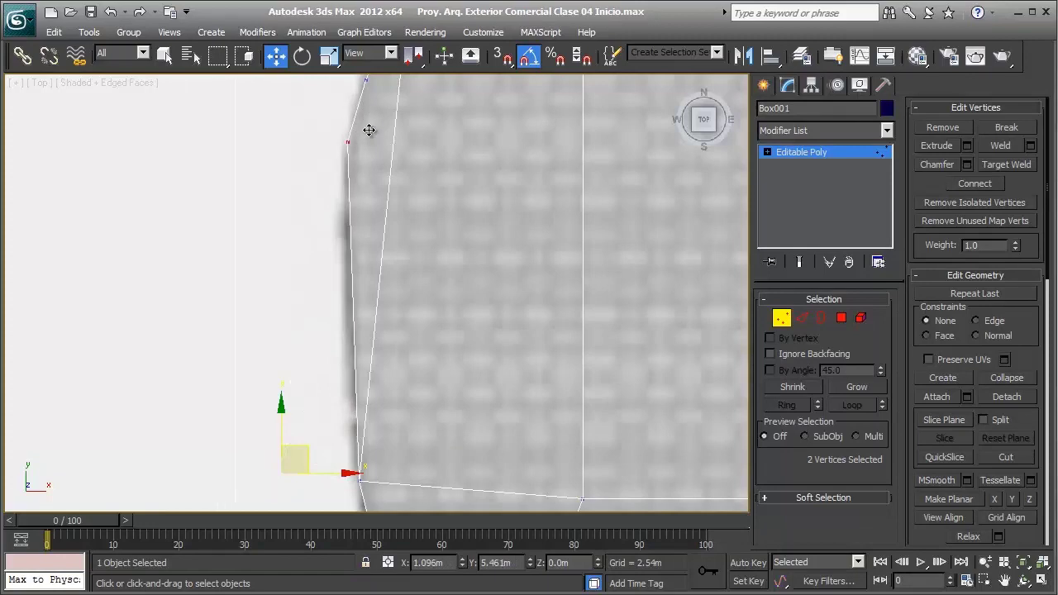
# Lower the rounded end's bottom vertex level with the horizontal edge
pyautogui.scroll(-3, 370, 167)
pyautogui.scroll(-2, 507, 207)
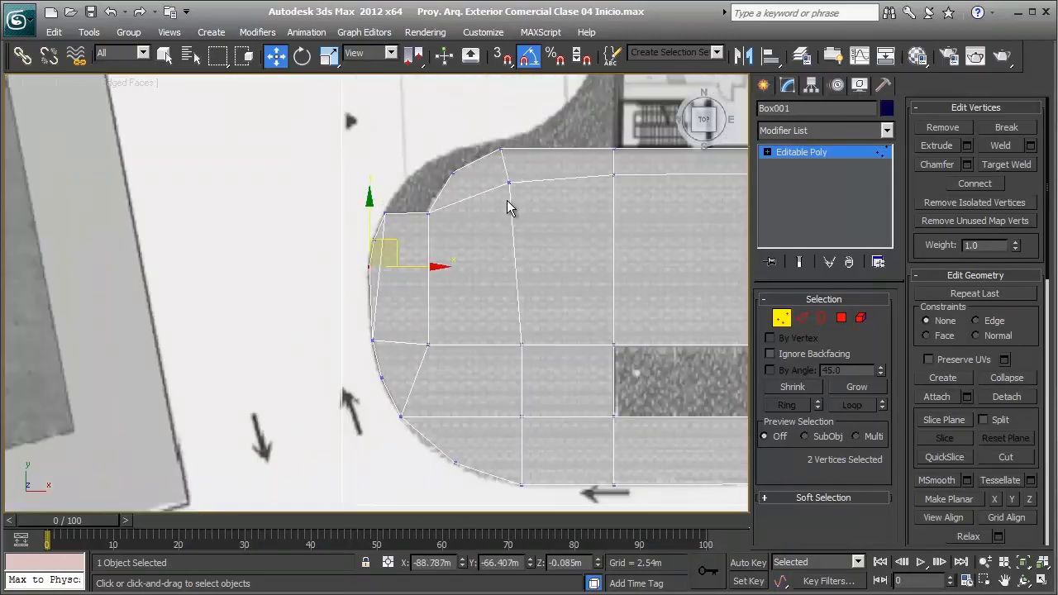
pyautogui.moveTo(520, 194); pyautogui.dragTo(401, 237, button='middle')
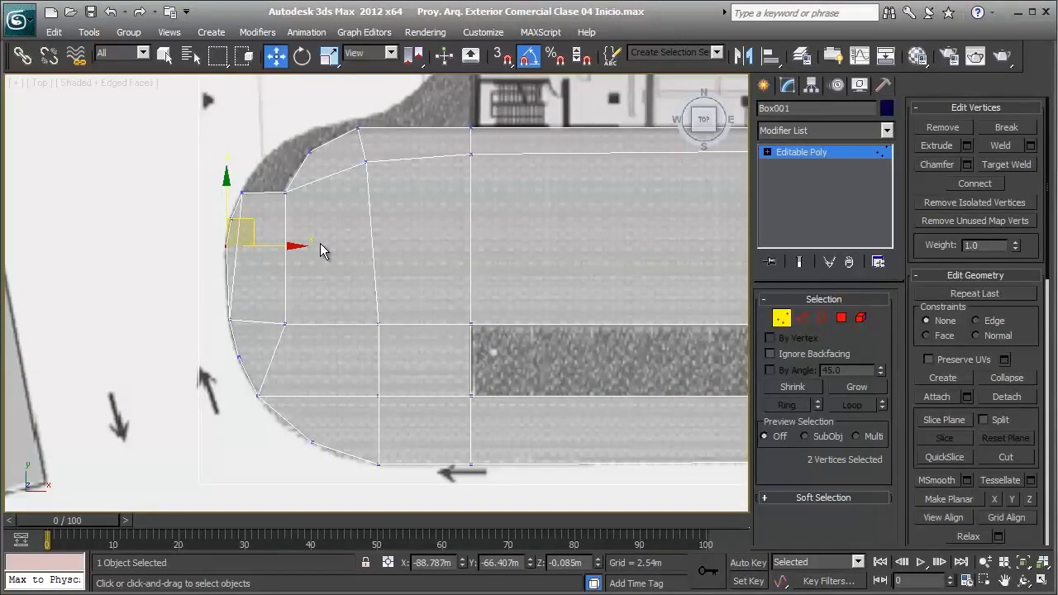
pyautogui.scroll(1, 314, 280)
pyautogui.scroll(1, 339, 273)
pyautogui.scroll(1, 319, 281)
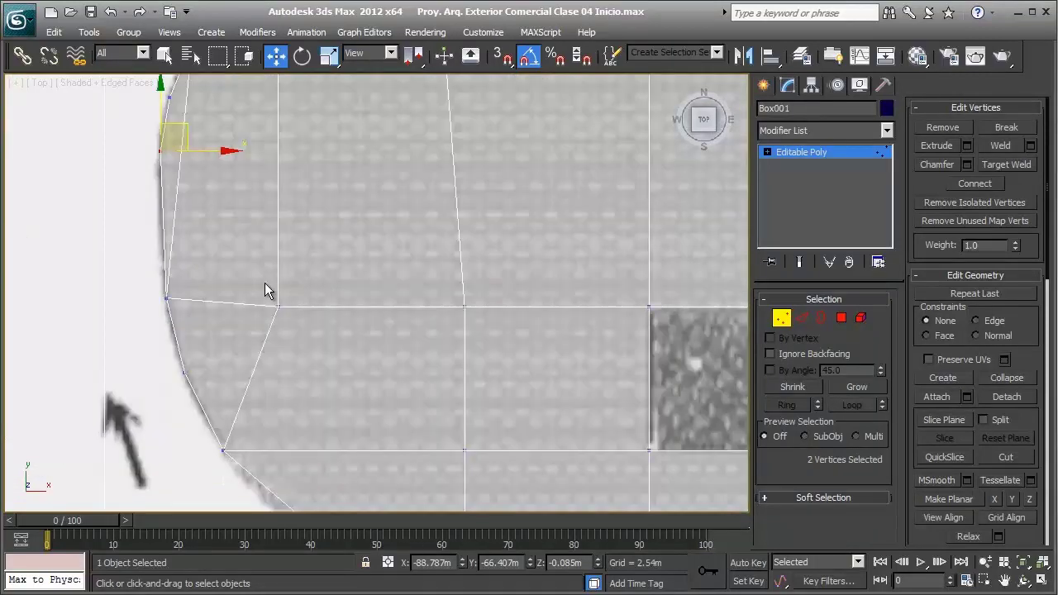
pyautogui.scroll(1, 267, 289)
pyautogui.moveTo(323, 302); pyautogui.dragTo(397, 297, button='middle')
pyautogui.scroll(2, 308, 277)
pyautogui.click(348, 303)
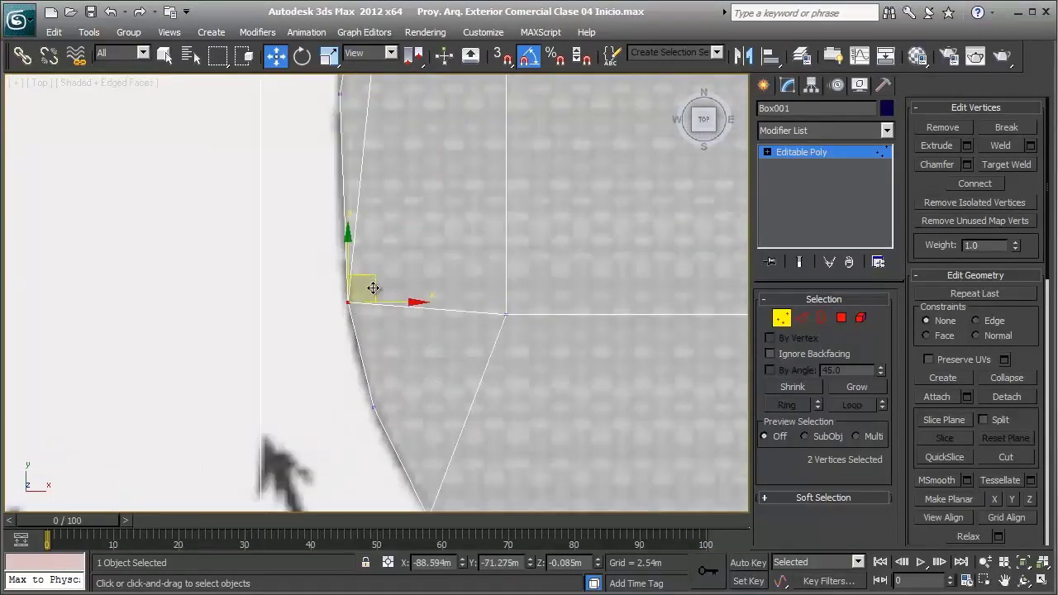
pyautogui.moveTo(372, 287); pyautogui.dragTo(372, 290)
# Select the vertices along the rounded end's curved edge
pyautogui.moveTo(371, 289); pyautogui.dragTo(371, 446, button='middle')
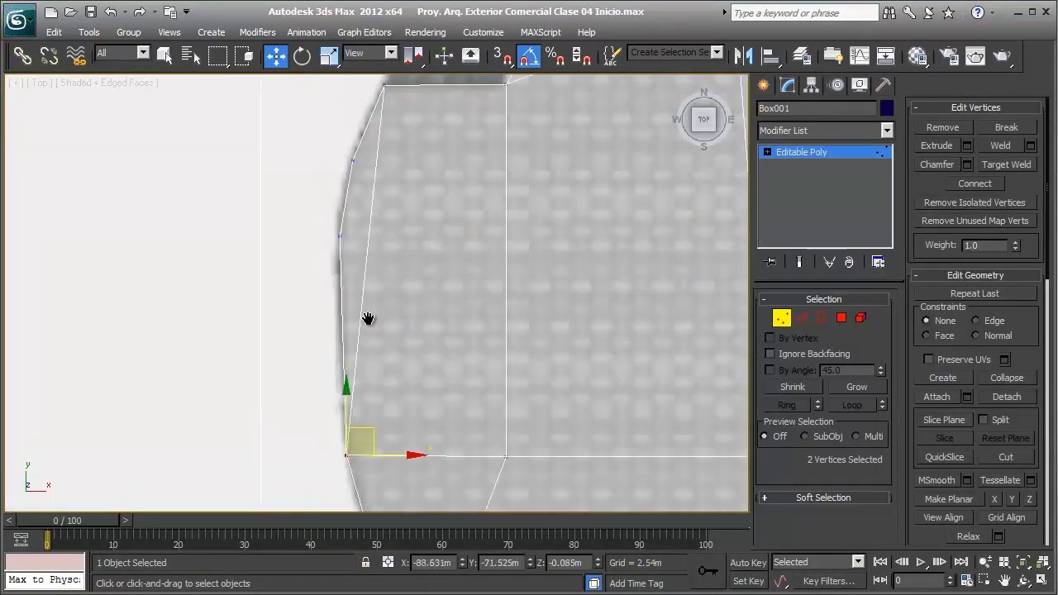
pyautogui.click(339, 254)
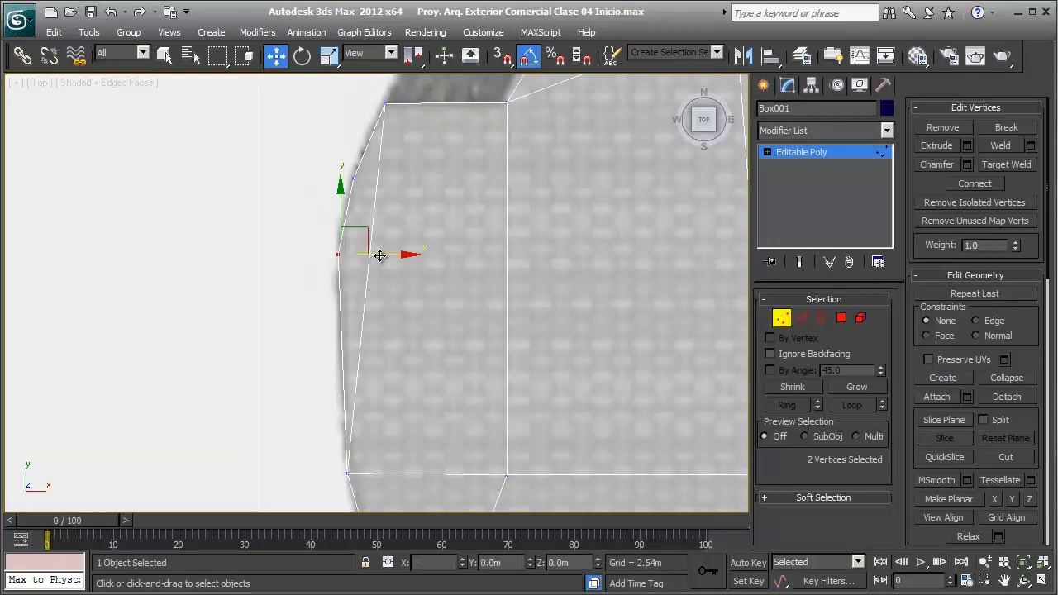
pyautogui.click(377, 185)
pyautogui.moveTo(376, 197); pyautogui.dragTo(400, 190)
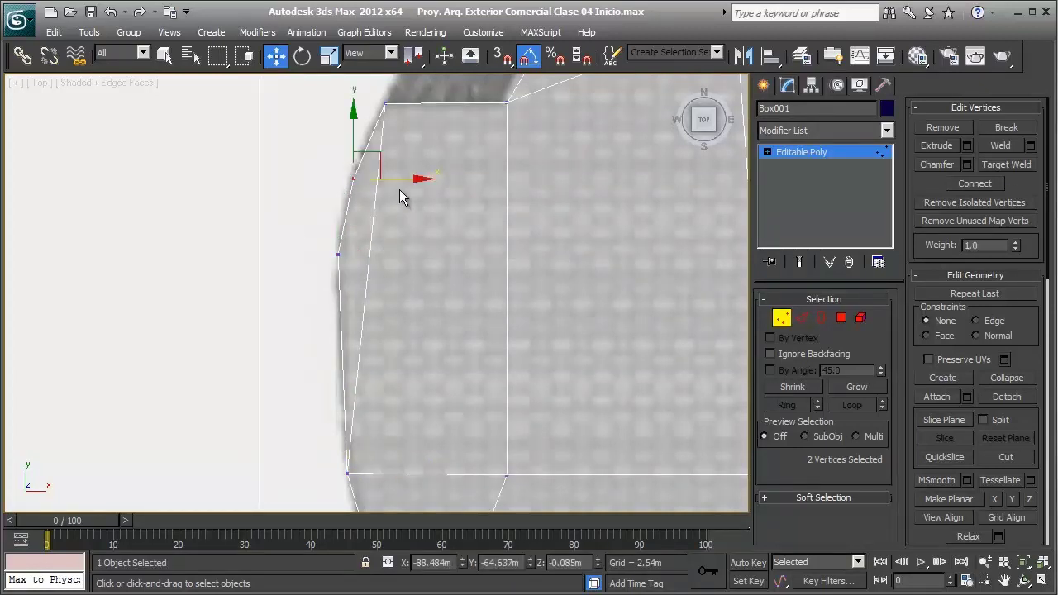
pyautogui.scroll(-3, 397, 183)
# Zoom out to the whole ground plan and exit Vertex sub-object mode
pyautogui.scroll(-3, 368, 195)
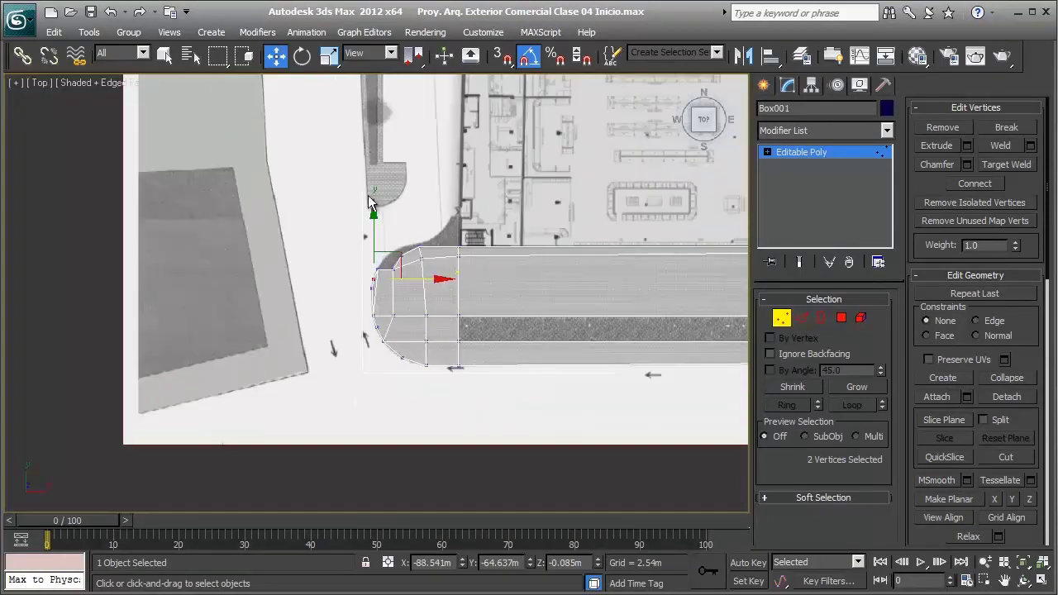
pyautogui.scroll(-2, 282, 186)
pyautogui.scroll(-2, 317, 194)
pyautogui.scroll(-2, 408, 193)
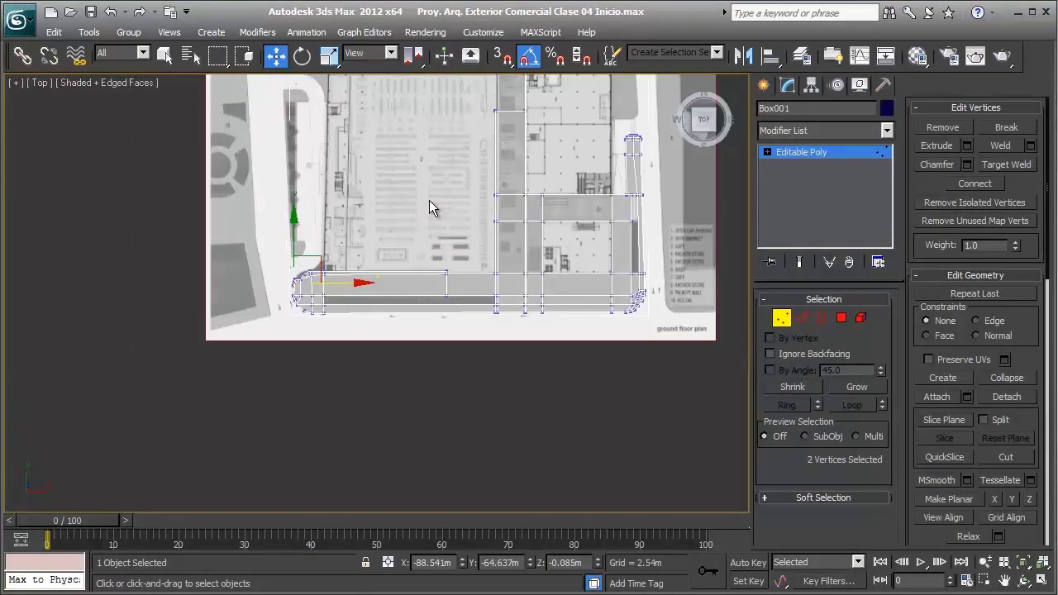
pyautogui.moveTo(485, 218); pyautogui.dragTo(382, 230, button='middle')
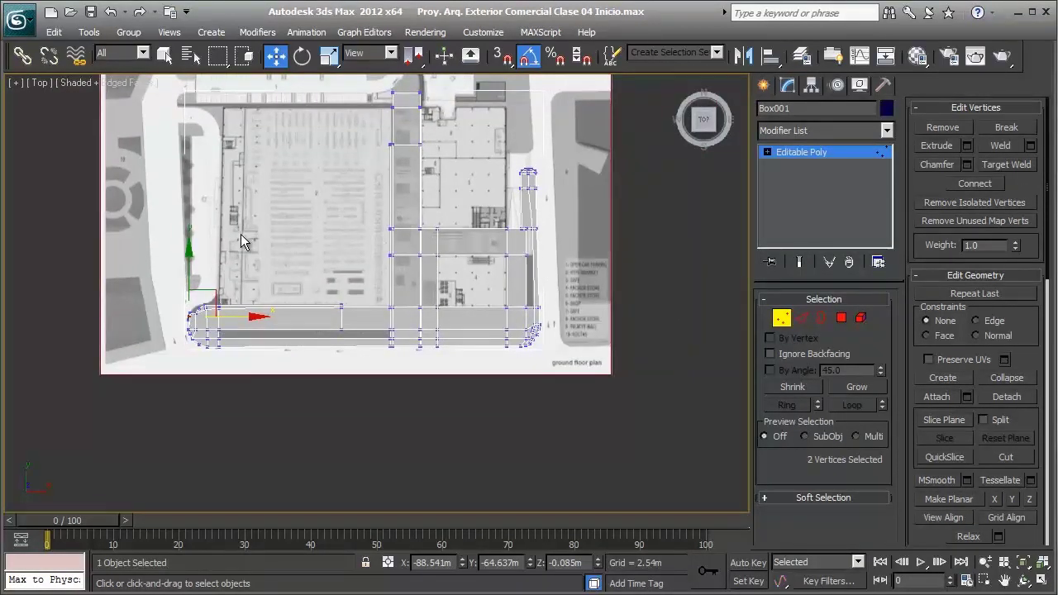
pyautogui.scroll(2, 240, 234)
pyautogui.click(782, 320)
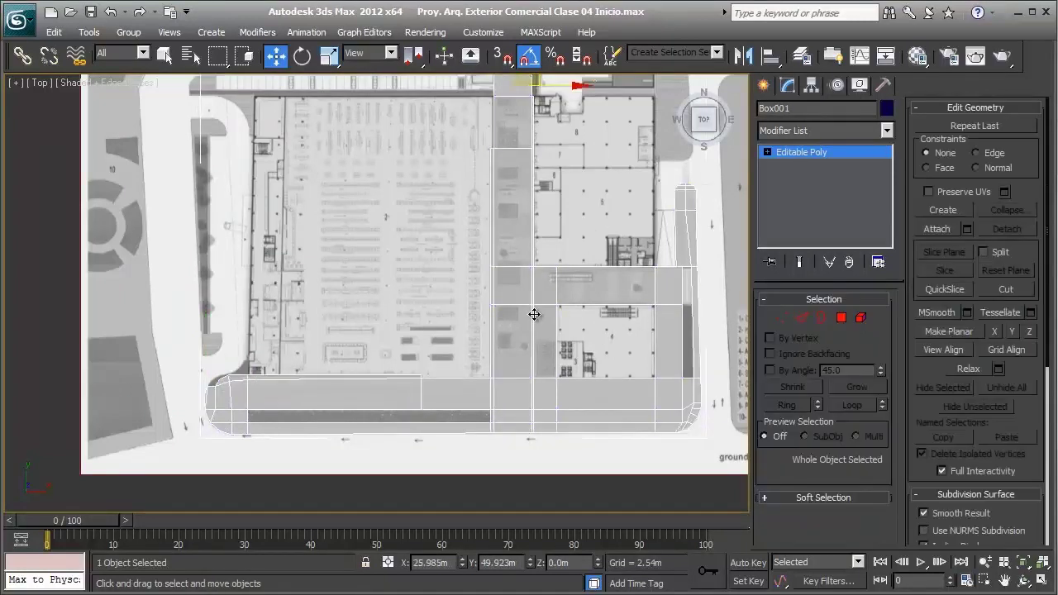
# Orbit into a perspective view of the slab around block 4
pyautogui.moveTo(391, 236); pyautogui.dragTo(368, 290, button='middle')
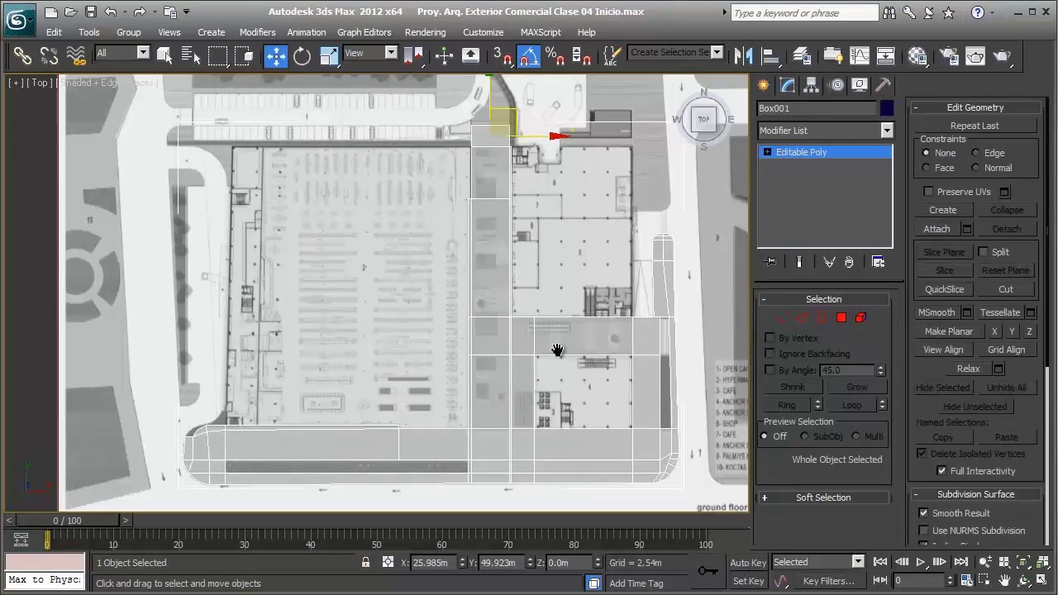
pyautogui.moveTo(557, 350); pyautogui.dragTo(515, 332, button='middle')
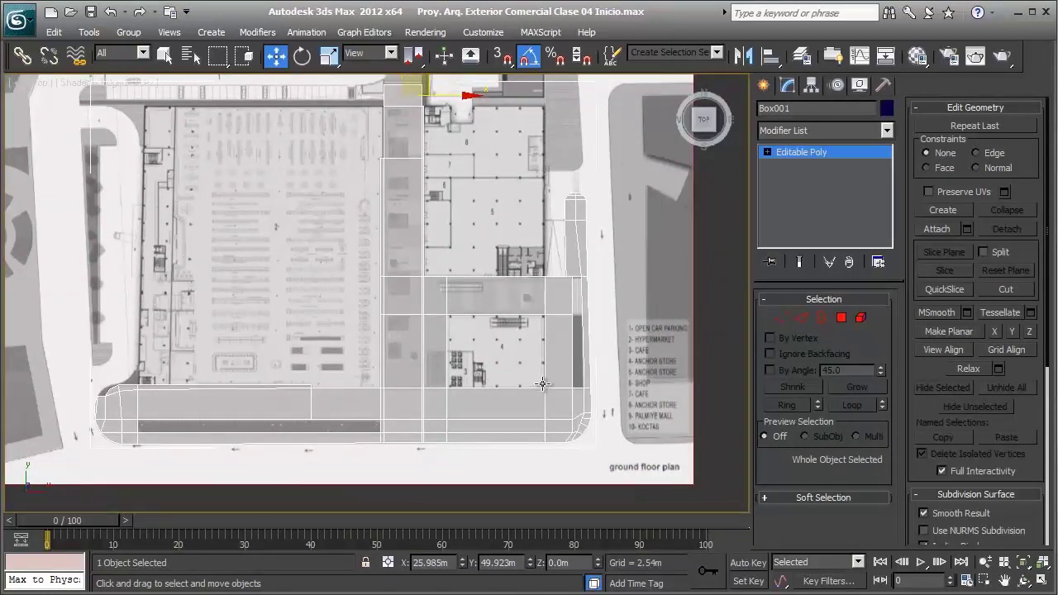
pyautogui.scroll(1, 542, 384)
pyautogui.keyDown('alt'); pyautogui.moveTo(546, 384); pyautogui.dragTo(453, 238, button='middle'); pyautogui.keyUp('alt')
pyautogui.scroll(2, 453, 238)
pyautogui.scroll(1, 448, 240)
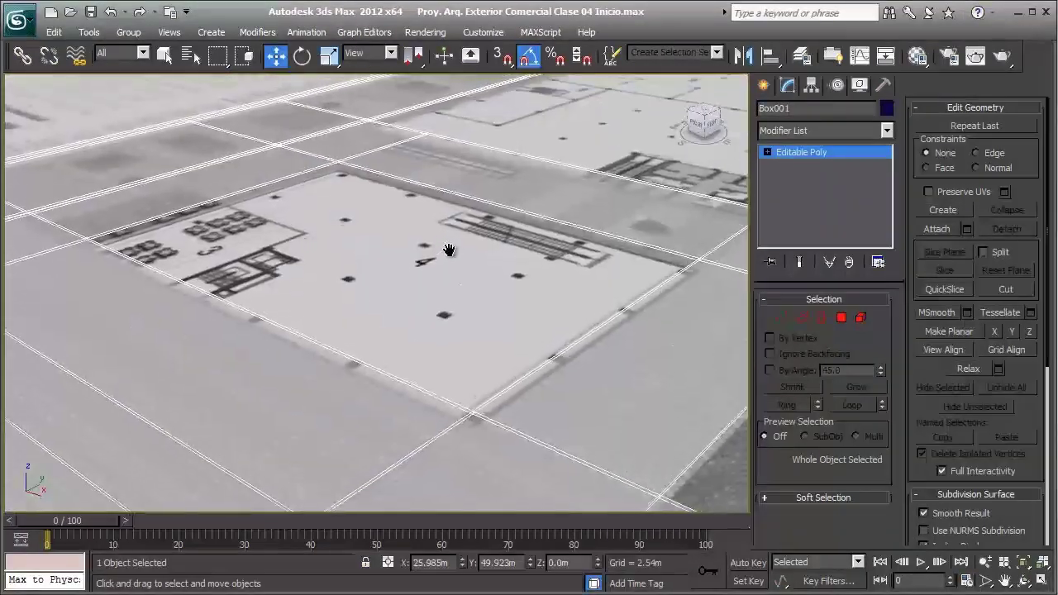
pyautogui.scroll(1, 463, 231)
pyautogui.scroll(1, 477, 225)
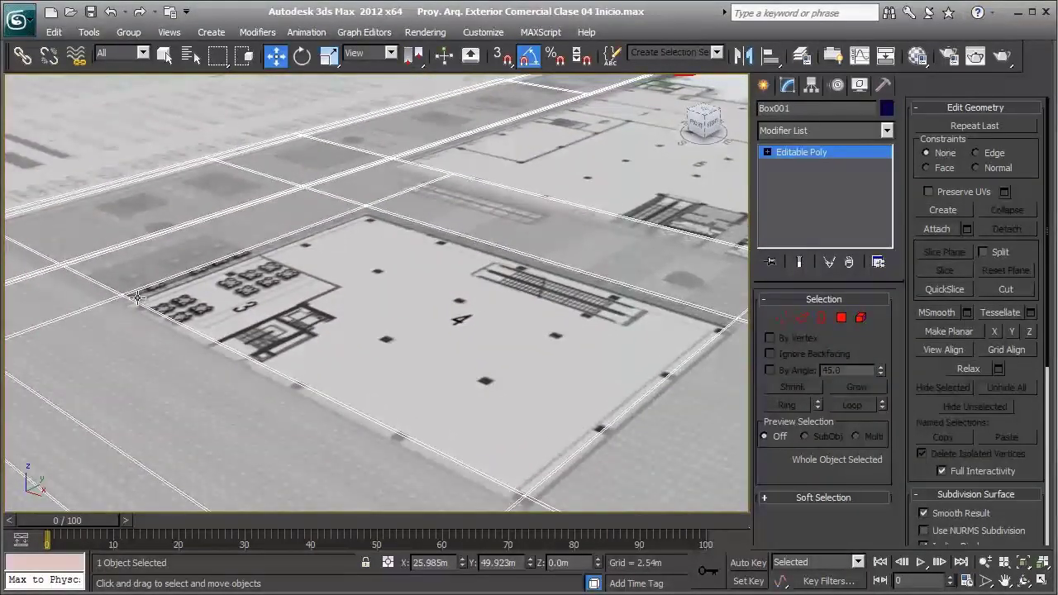
pyautogui.keyDown('alt'); pyautogui.moveTo(292, 280); pyautogui.dragTo(405, 265, button='middle'); pyautogui.keyUp('alt')
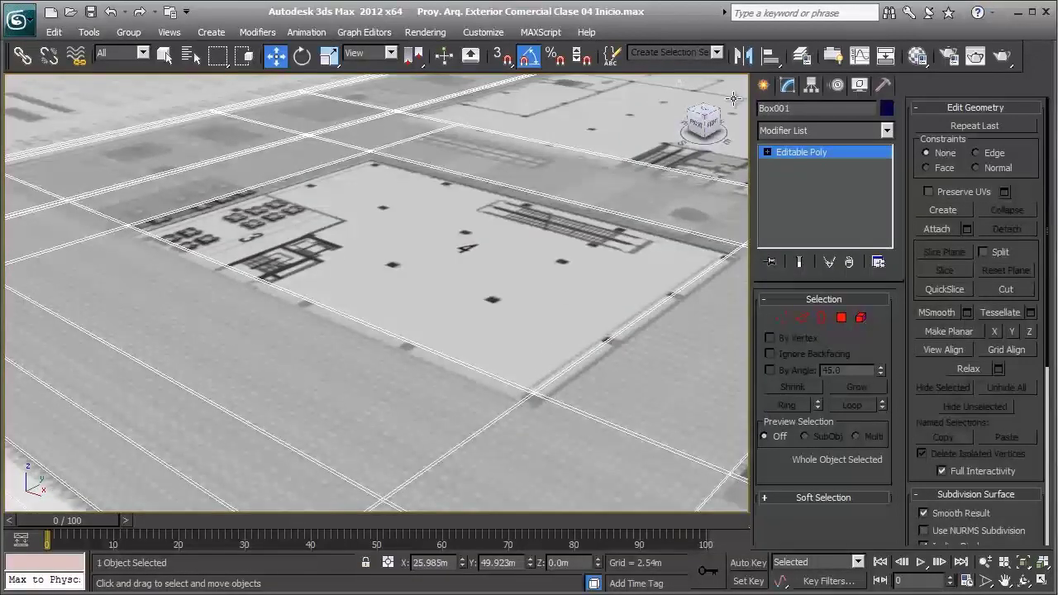
# Activate Standard Primitives Box creation and set 3D snapping to Vertex only
pyautogui.click(764, 87)
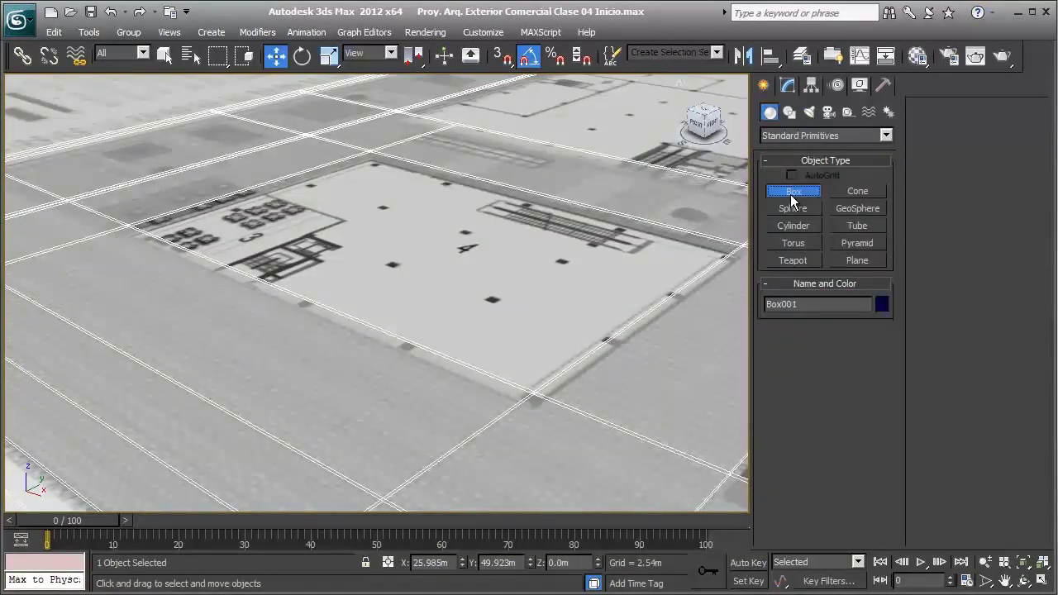
pyautogui.click(792, 191)
pyautogui.moveTo(378, 193); pyautogui.dragTo(385, 218, button='middle')
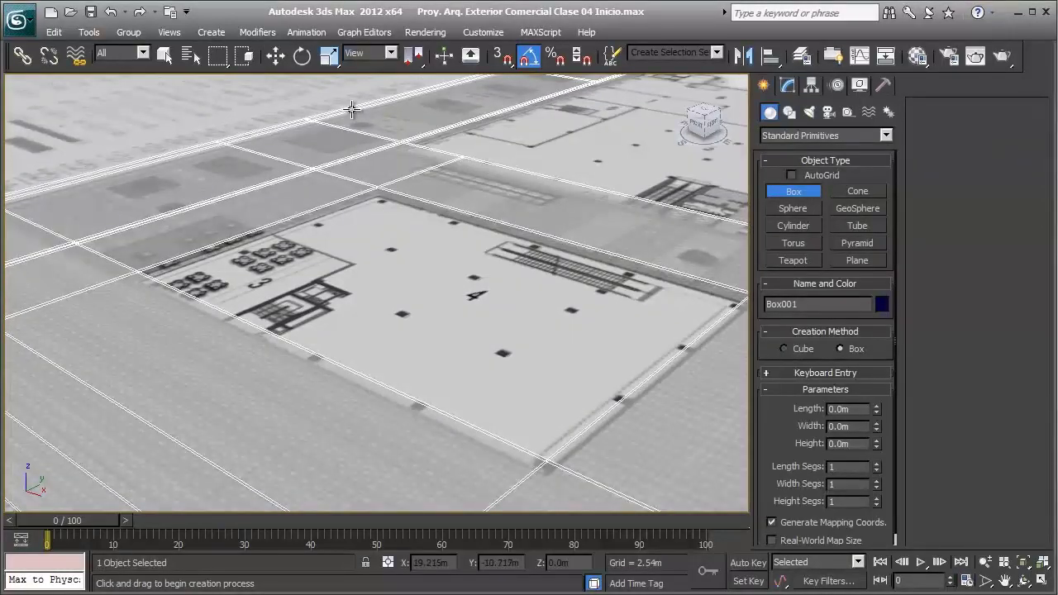
pyautogui.rightClick(504, 58)
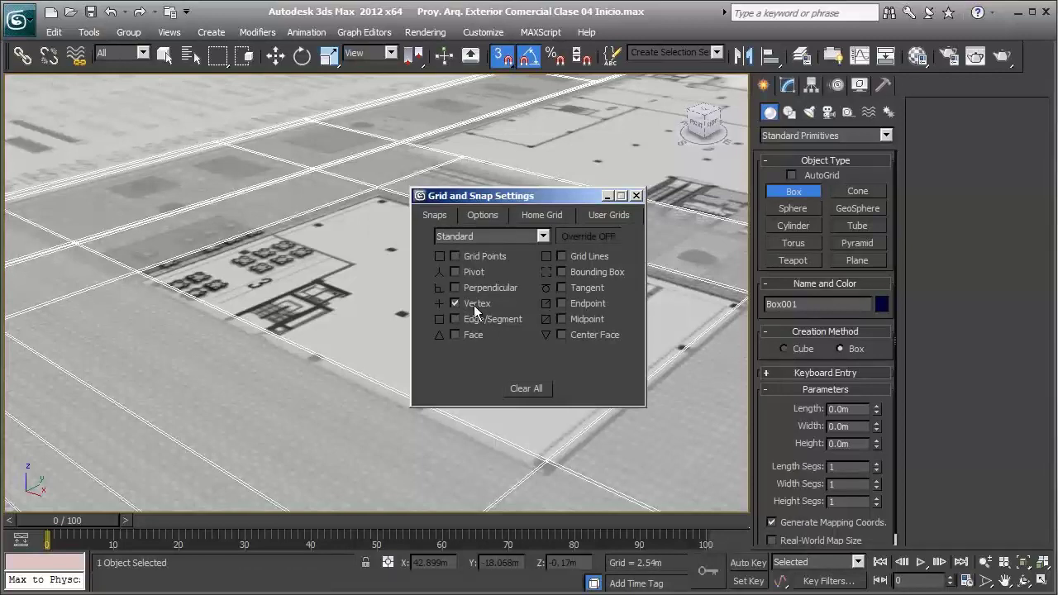
pyautogui.click(638, 195)
# Start the new box's base at a snapped slab vertex
pyautogui.moveTo(385, 240); pyautogui.dragTo(389, 293, button='middle')
pyautogui.scroll(3, 389, 294)
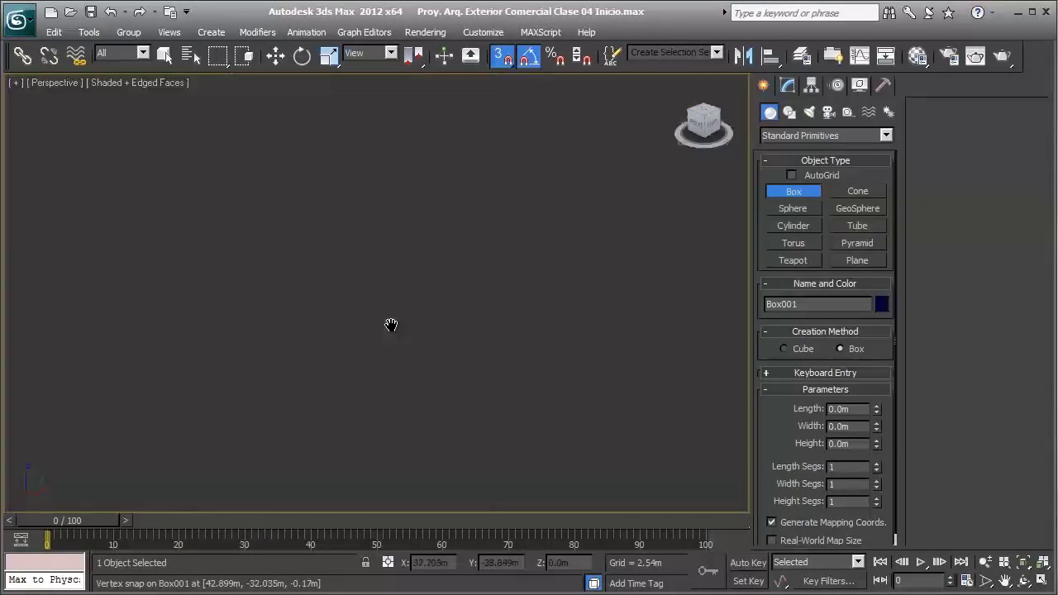
pyautogui.scroll(2, 386, 314)
pyautogui.scroll(2, 395, 310)
pyautogui.scroll(-1, 395, 310)
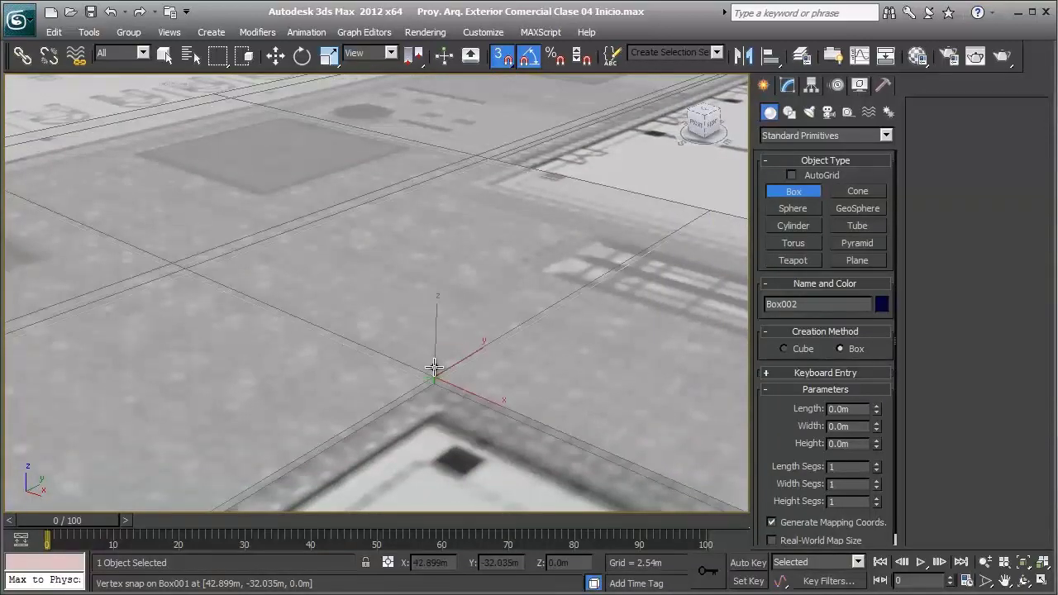
pyautogui.moveTo(432, 365); pyautogui.dragTo(422, 206)
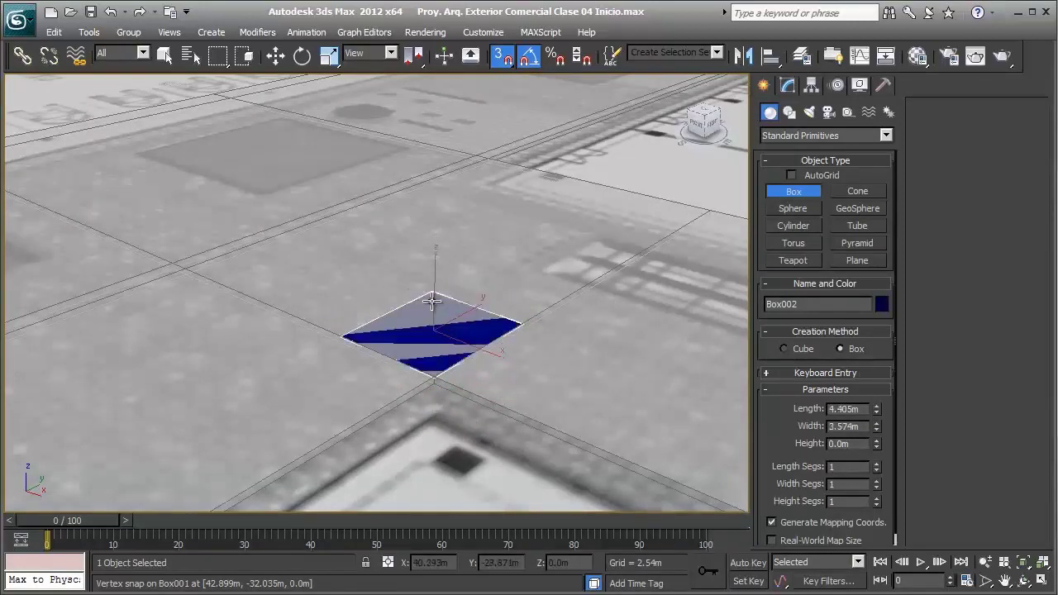
# Stretch Box002 to 27.681 m by 36.739 m, height -0.17 m, and show wireframe
pyautogui.scroll(-1, 422, 205)
pyautogui.scroll(-1, 422, 206)
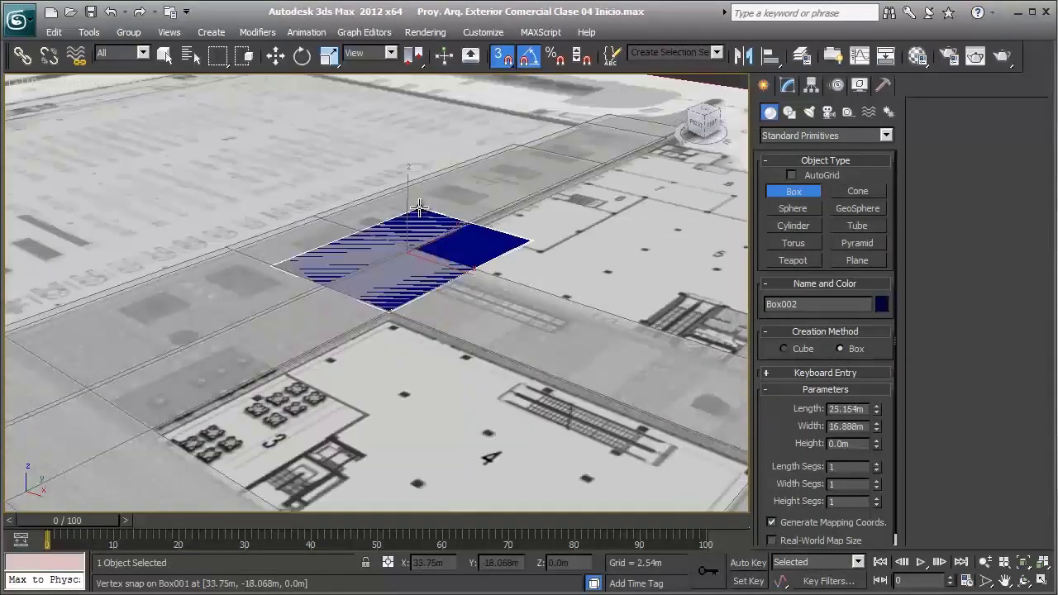
pyautogui.scroll(-1, 422, 206)
pyautogui.moveTo(422, 206); pyautogui.dragTo(457, 454)
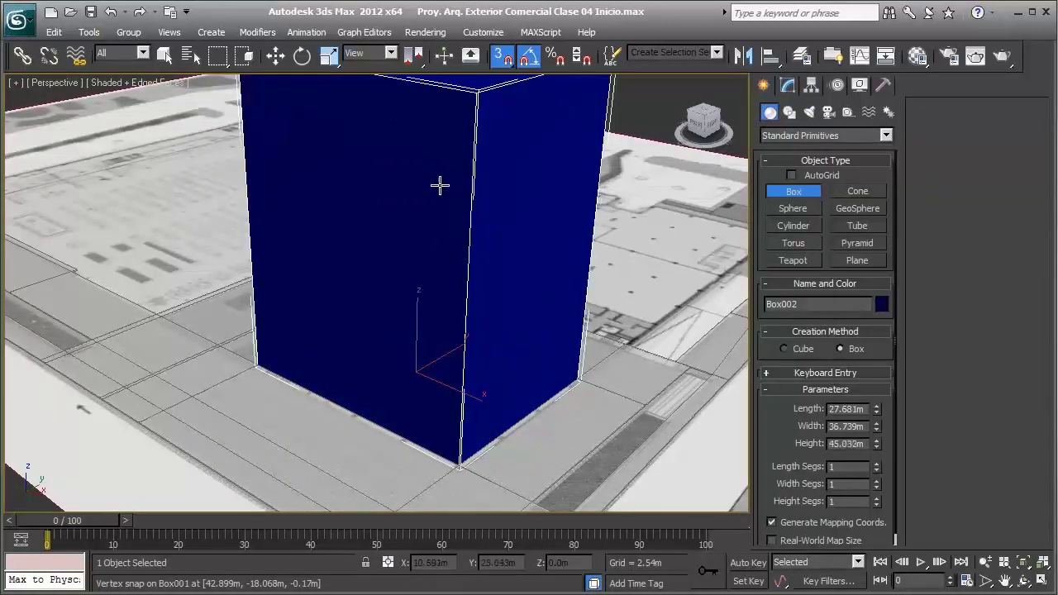
pyautogui.scroll(2, 389, 310)
pyautogui.scroll(2, 389, 314)
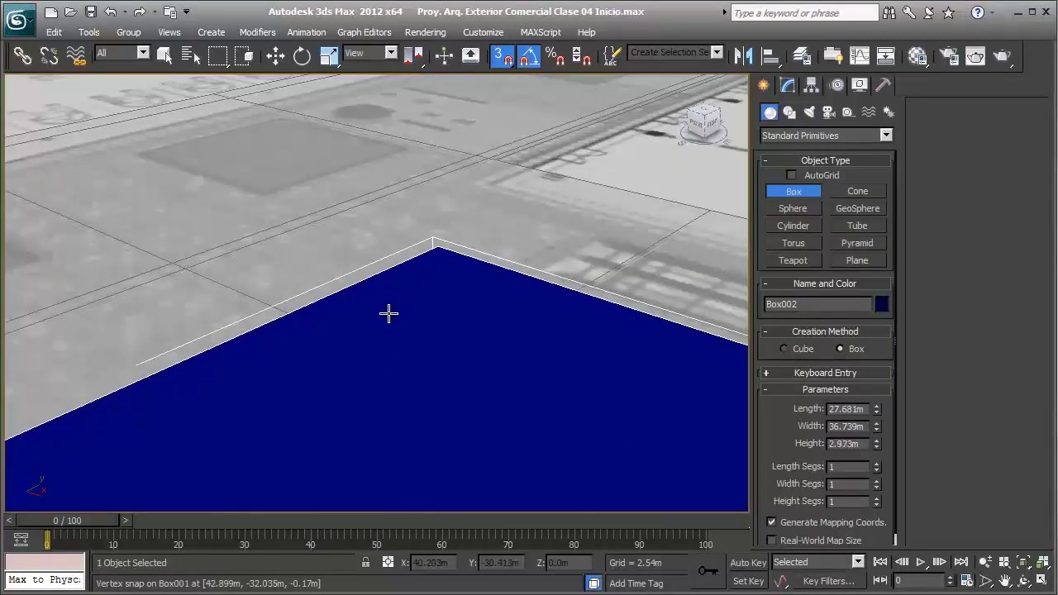
pyautogui.press('F3')
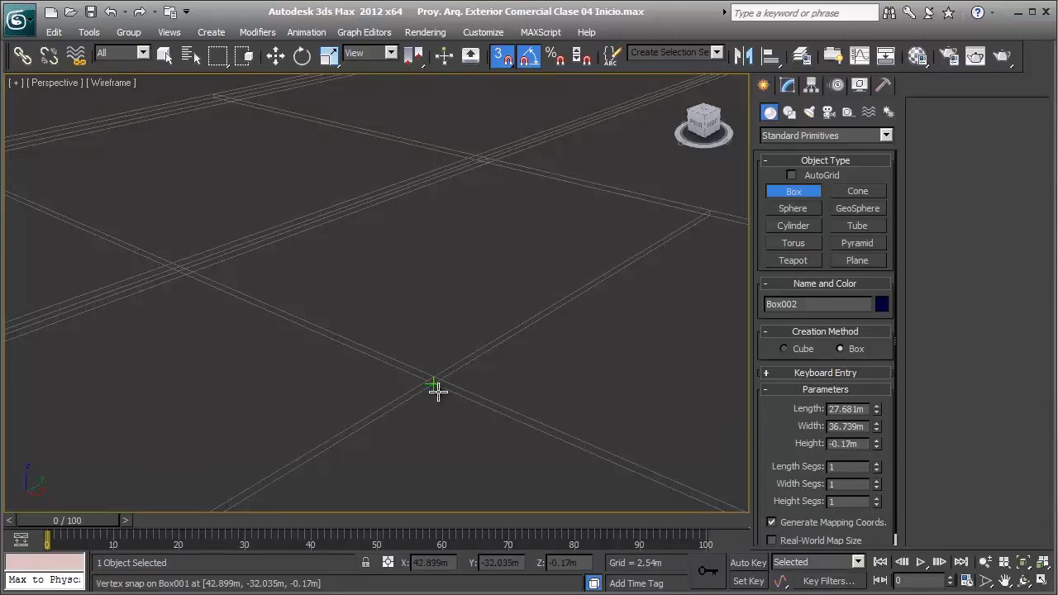
# Finish the box and view the site in Shaded + Edged Faces, orbiting around the blue slab
pyautogui.press('w')
pyautogui.press('F3')
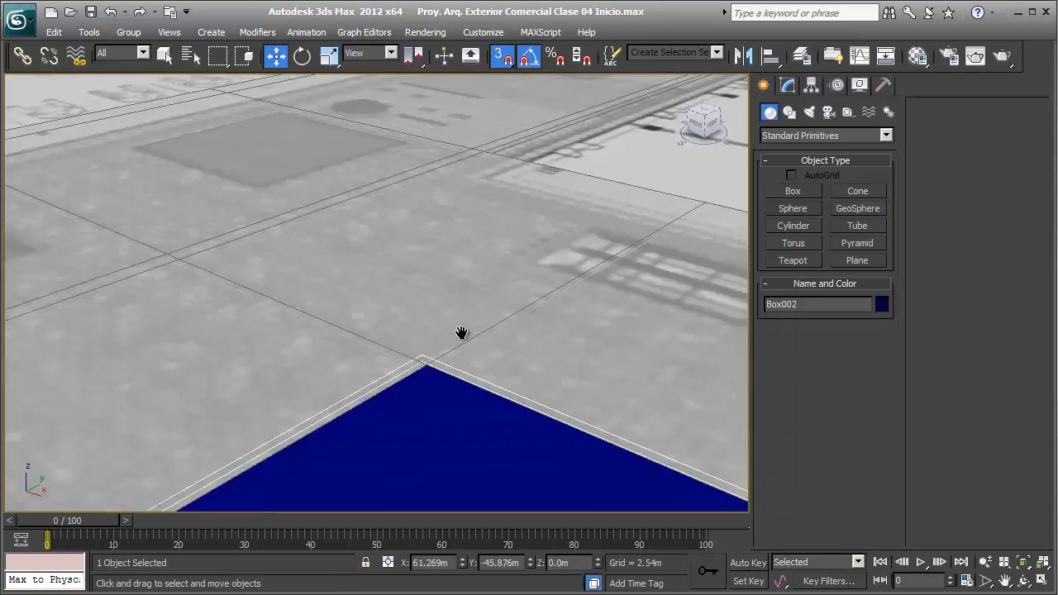
pyautogui.scroll(-5, 460, 333)
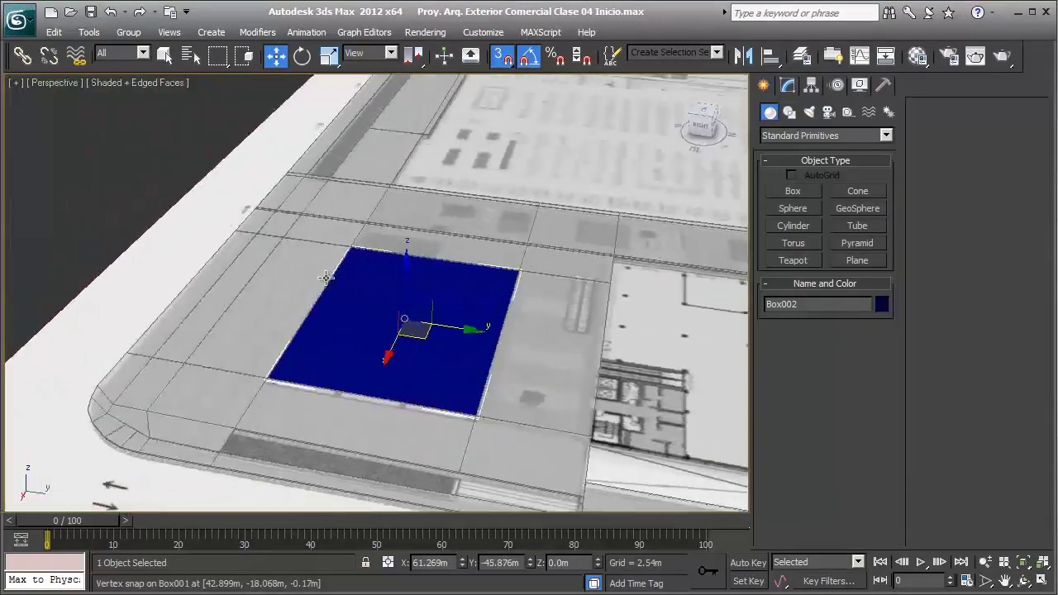
pyautogui.moveTo(326, 278)
pyautogui.keyDown('alt'); pyautogui.mouseDown(button='middle')
pyautogui.moveTo(461, 325)
pyautogui.moveTo(723, 471)
pyautogui.mouseUp(button='middle'); pyautogui.keyUp('alt')
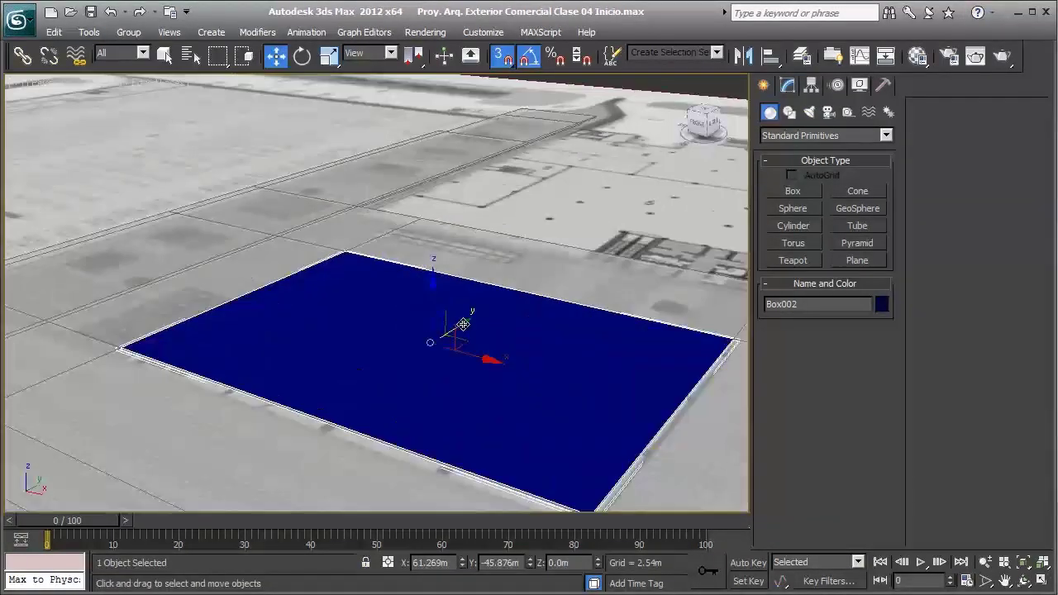
pyautogui.click(720, 490)
pyautogui.scroll(3, 449, 334)
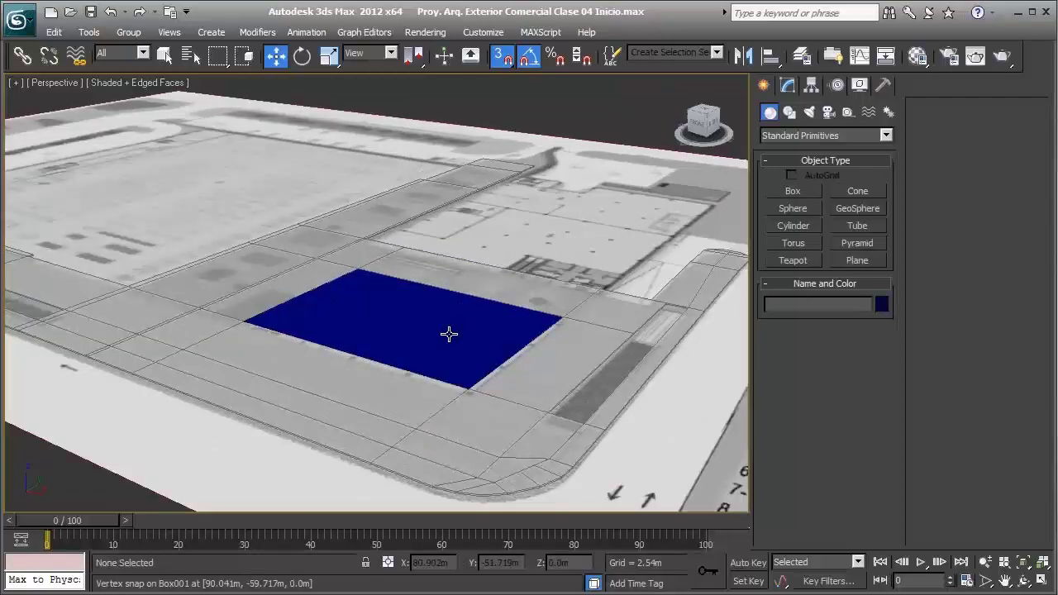
pyautogui.scroll(3, 463, 339)
pyautogui.scroll(3, 520, 360)
pyautogui.scroll(-5, 520, 360)
pyautogui.moveTo(508, 319)
pyautogui.keyDown('alt'); pyautogui.mouseDown(button='middle')
pyautogui.moveTo(491, 305)
pyautogui.moveTo(396, 290)
pyautogui.mouseUp(button='middle'); pyautogui.keyUp('alt')
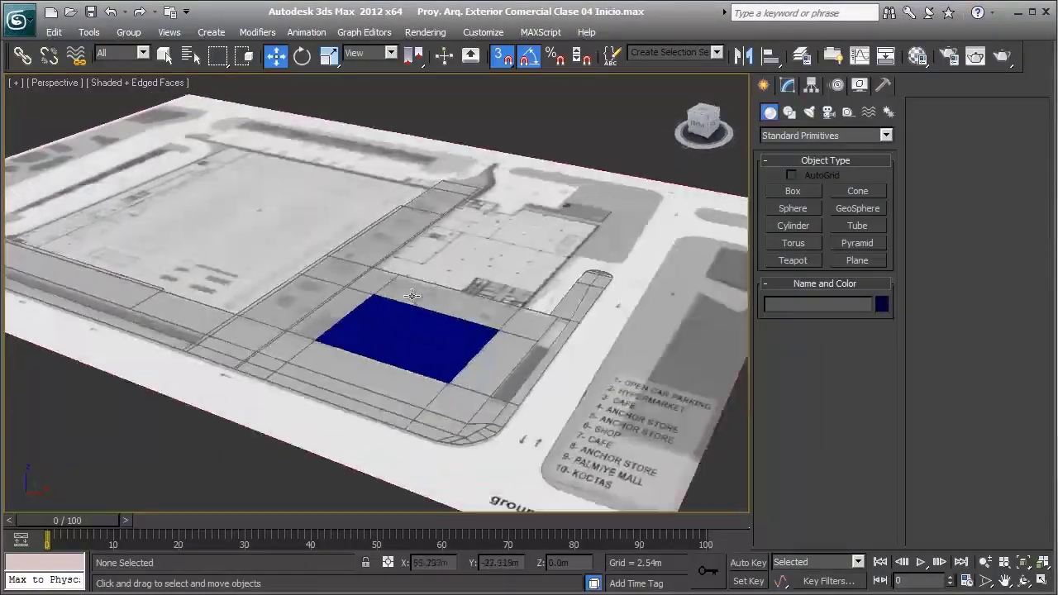
# Select Box001, then the flat Box002 slab on the L-shaped blue sidewalk area
pyautogui.click(313, 293)
pyautogui.click(284, 326)
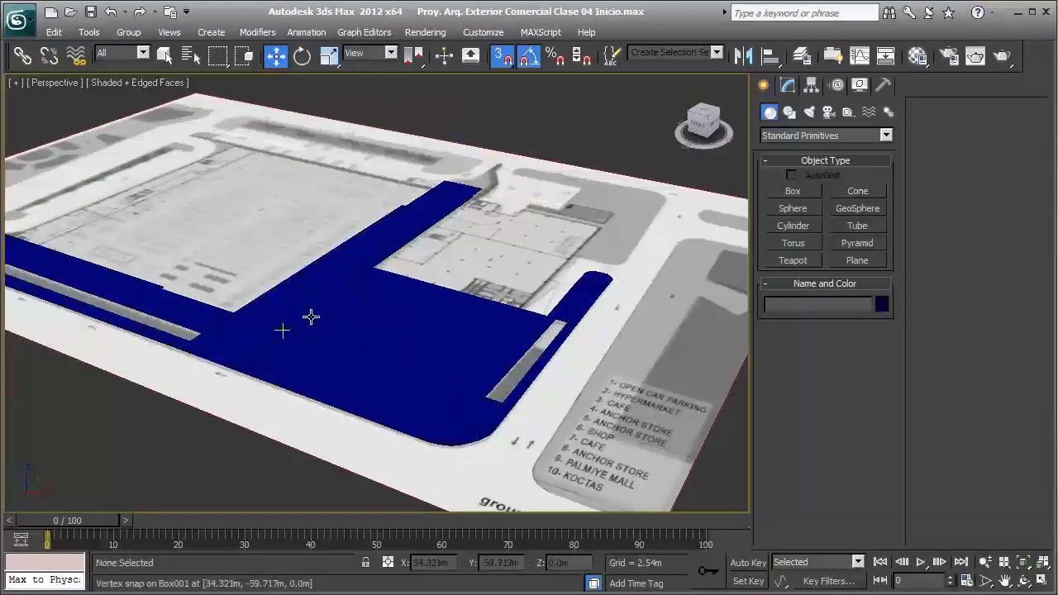
pyautogui.scroll(3, 446, 253)
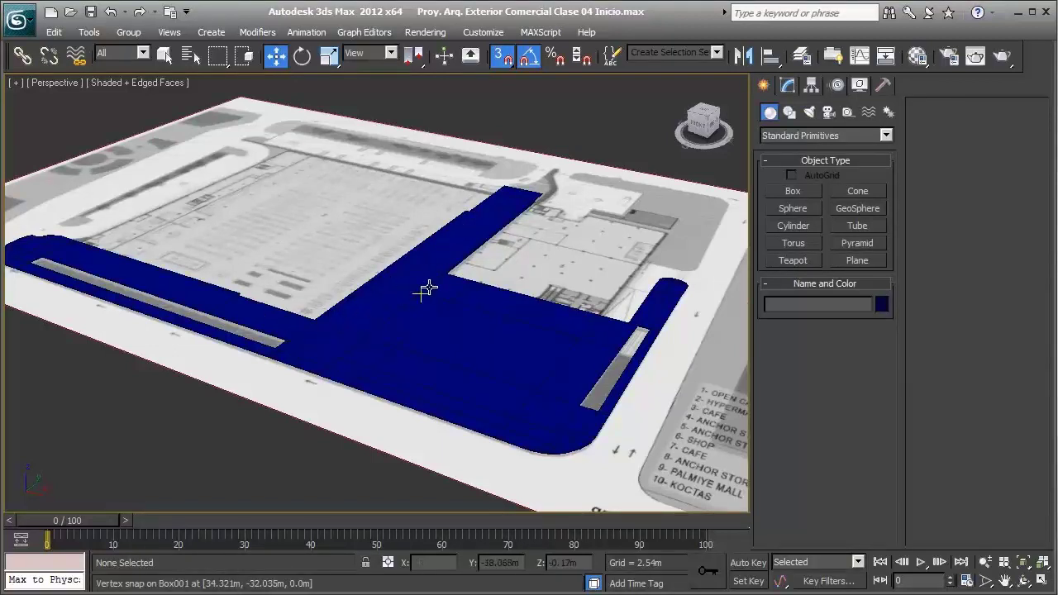
pyautogui.moveTo(448, 304); pyautogui.dragTo(539, 392)
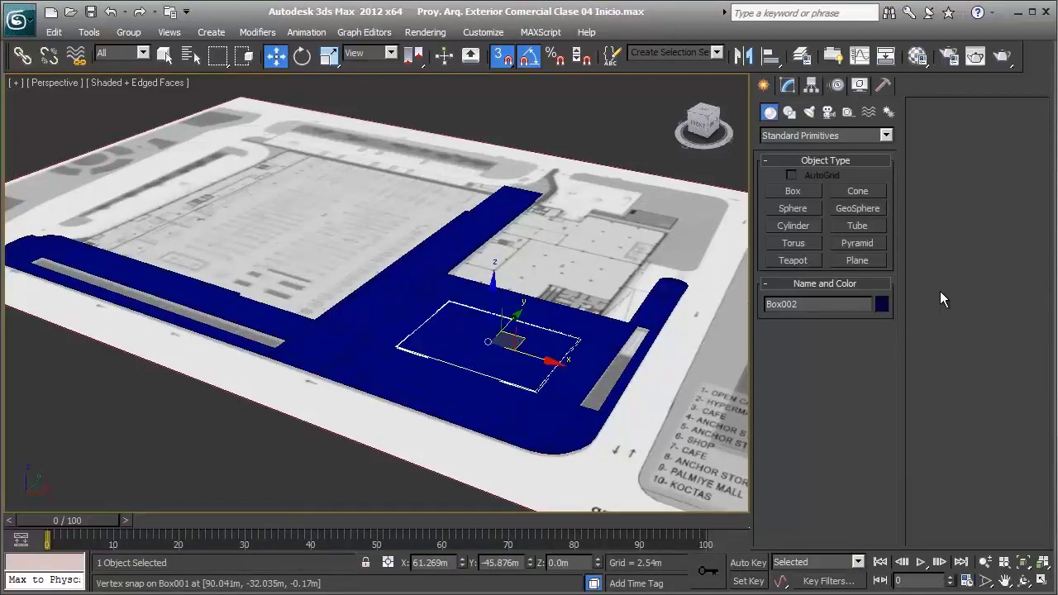
# Change Box002's object colour to red and deselect it
pyautogui.click(882, 304)
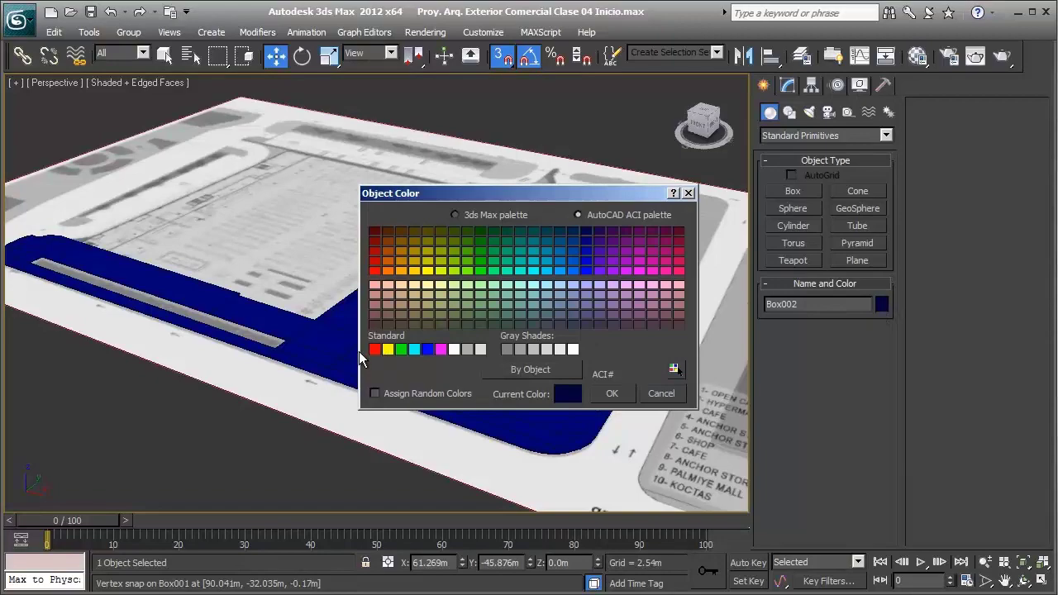
pyautogui.click(613, 394)
pyautogui.click(606, 149)
# Orbit, pan and zoom to bring the blue strip along the plan's edge into close view
pyautogui.moveTo(516, 307)
pyautogui.keyDown('alt'); pyautogui.mouseDown(button='middle')
pyautogui.moveTo(562, 325)
pyautogui.moveTo(538, 331)
pyautogui.mouseUp(button='middle'); pyautogui.keyUp('alt')
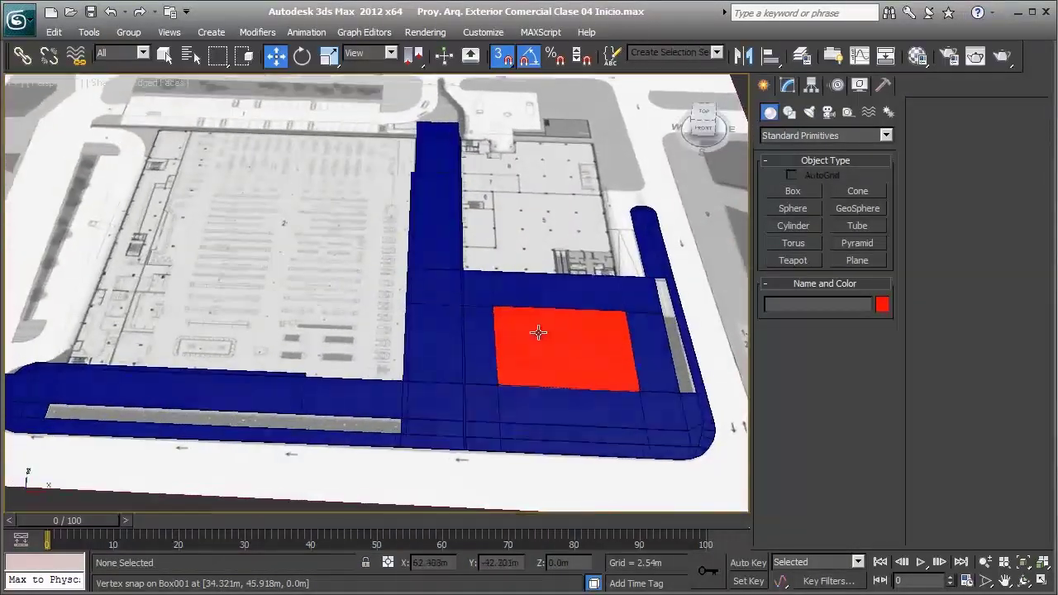
pyautogui.scroll(4, 393, 316)
pyautogui.keyDown('alt'); pyautogui.moveTo(385, 285); pyautogui.dragTo(357, 294, button='middle'); pyautogui.keyUp('alt')
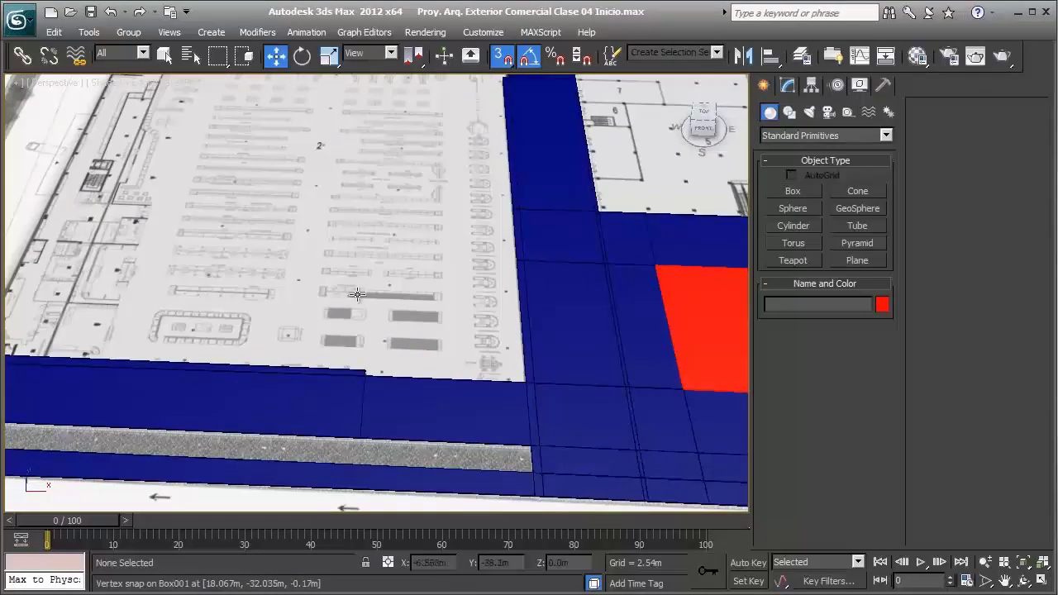
pyautogui.keyDown('alt'); pyautogui.moveTo(352, 240); pyautogui.dragTo(541, 286, button='middle'); pyautogui.keyUp('alt')
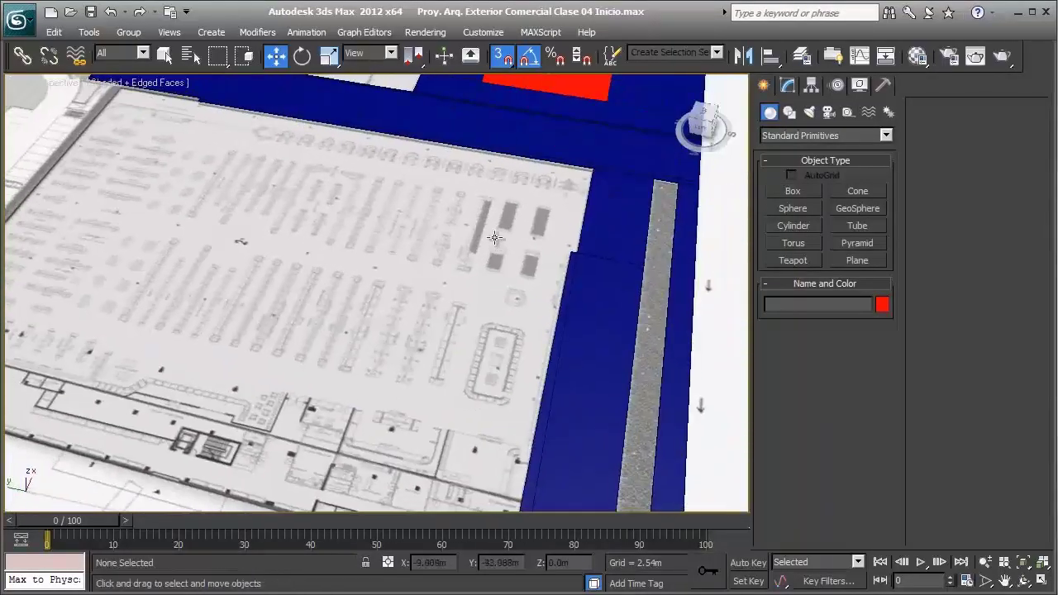
pyautogui.scroll(-3, 503, 276)
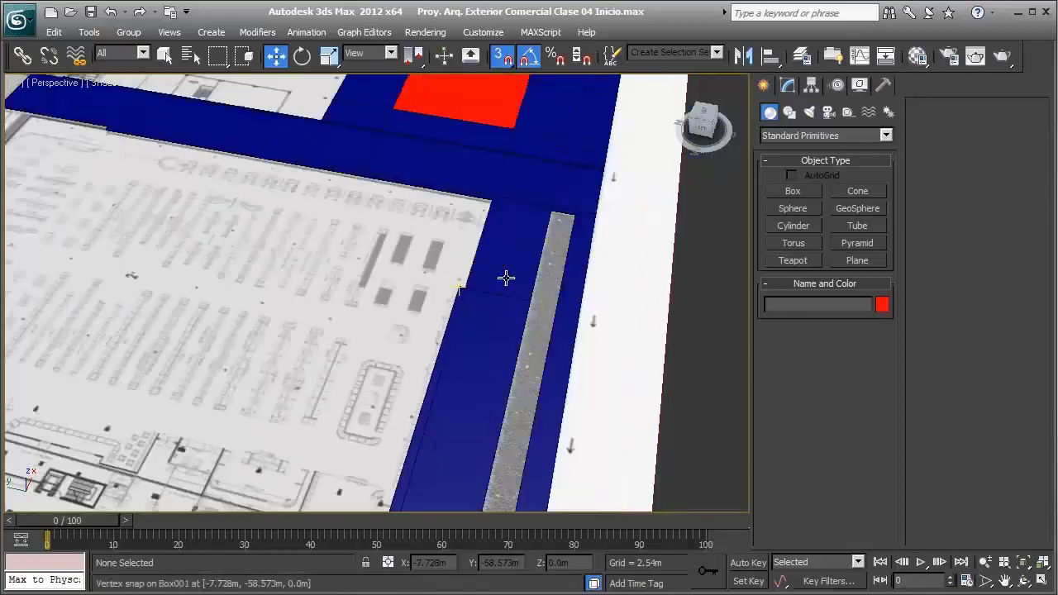
pyautogui.moveTo(505, 278)
pyautogui.keyDown('alt'); pyautogui.mouseDown(button='middle')
pyautogui.moveTo(484, 298)
pyautogui.moveTo(213, 213)
pyautogui.mouseUp(button='middle'); pyautogui.keyUp('alt')
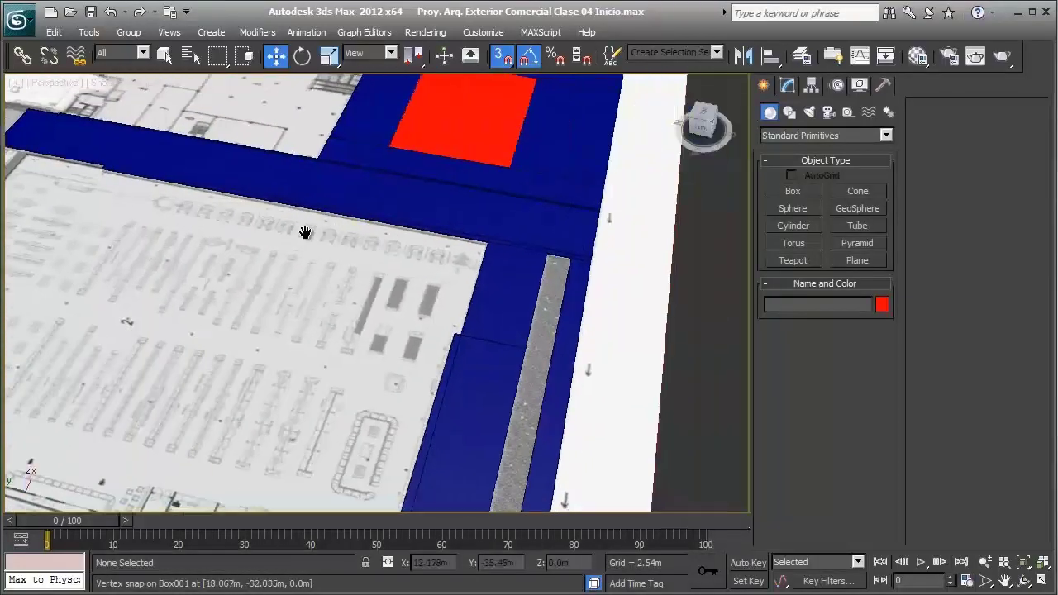
pyautogui.scroll(3, 303, 232)
pyautogui.moveTo(302, 232)
pyautogui.mouseDown(button='middle')
pyautogui.moveTo(323, 253)
pyautogui.moveTo(363, 261)
pyautogui.moveTo(566, 233)
pyautogui.mouseUp(button='middle')
pyautogui.scroll(3, 566, 233)
pyautogui.scroll(-3, 442, 276)
pyautogui.moveTo(442, 276)
pyautogui.keyDown('alt'); pyautogui.mouseDown(button='middle')
pyautogui.moveTo(494, 296)
pyautogui.moveTo(496, 276)
pyautogui.mouseUp(button='middle'); pyautogui.keyUp('alt')
pyautogui.scroll(2, 494, 295)
pyautogui.moveTo(643, 423)
pyautogui.mouseDown()
pyautogui.moveTo(669, 436)
pyautogui.moveTo(634, 406)
pyautogui.mouseUp()
# Draw Box003, a thin 25.795 m by 1.144 m strip along the plan edge, then view from Top
pyautogui.rightClick(660, 387)
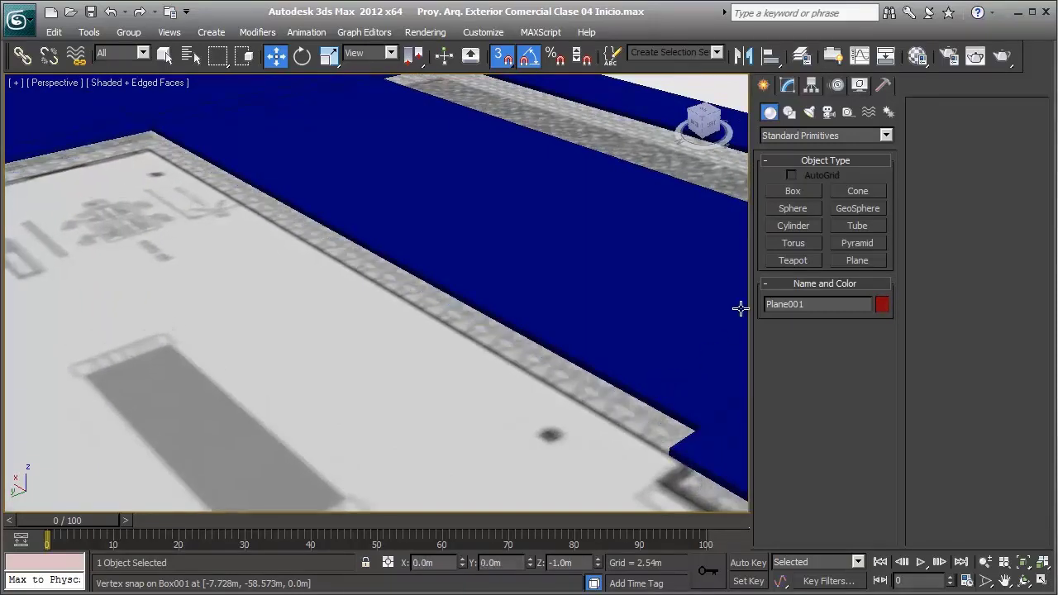
pyautogui.click(791, 193)
pyautogui.moveTo(673, 440)
pyautogui.mouseDown()
pyautogui.moveTo(559, 397)
pyautogui.moveTo(157, 124)
pyautogui.mouseUp()
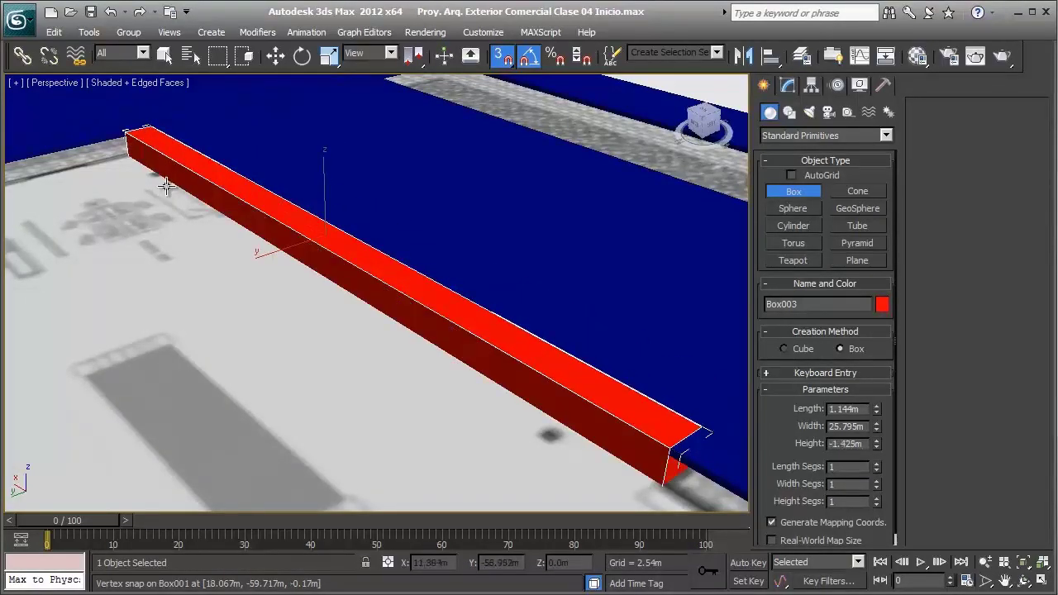
pyautogui.click(670, 461)
pyautogui.press('w')
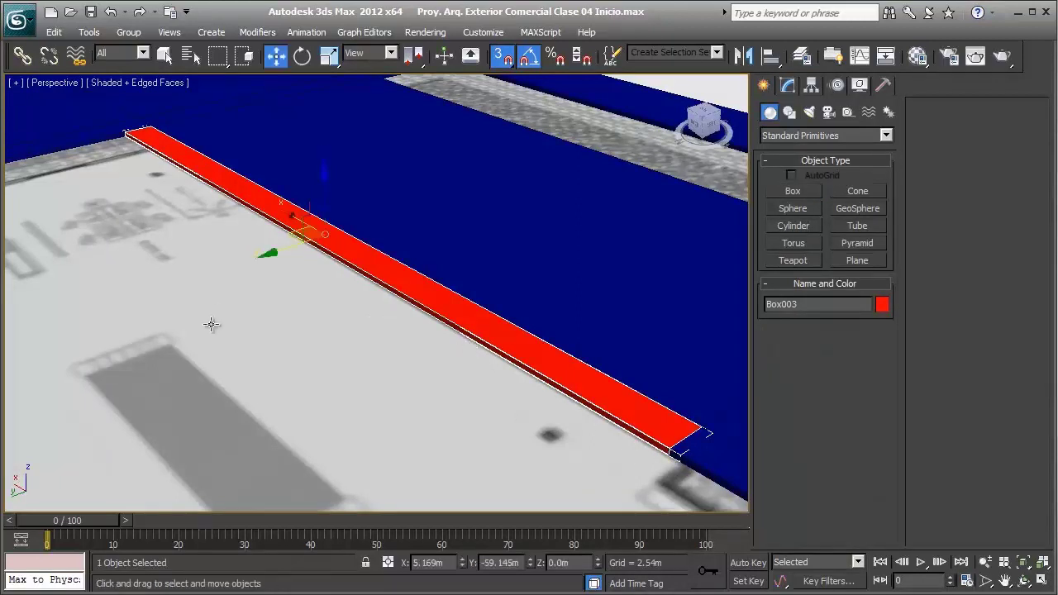
pyautogui.press('t')
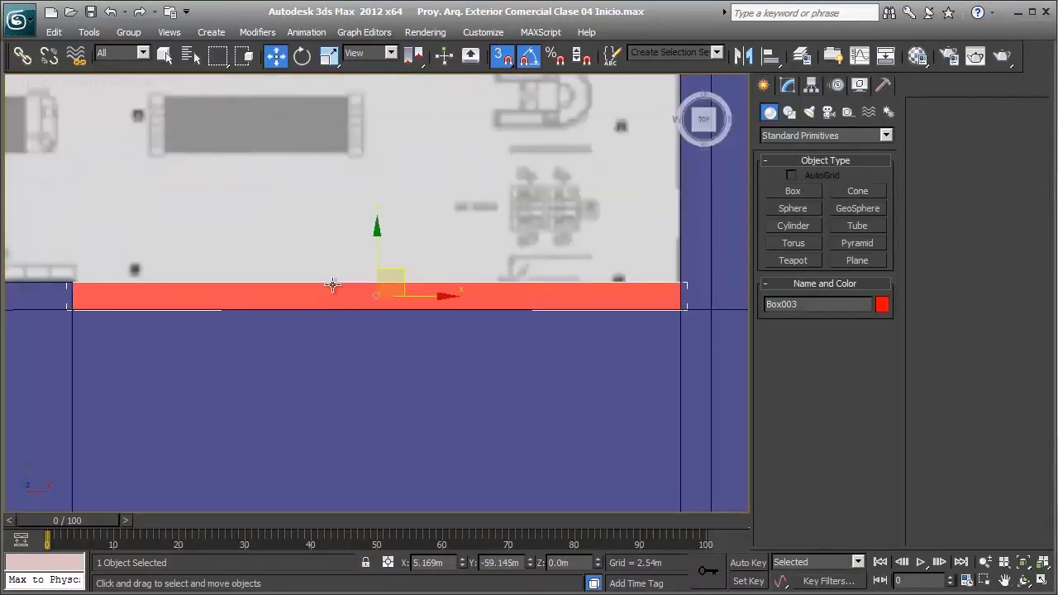
pyautogui.scroll(-2, 311, 251)
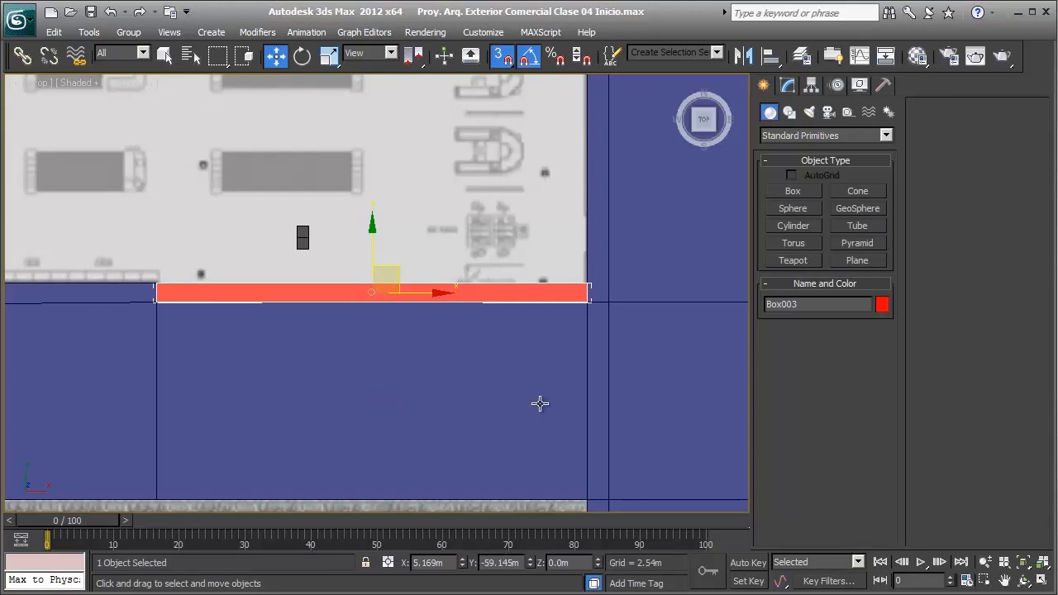
# Turn off snapping and change Box003's object colour to green
pyautogui.click(504, 56)
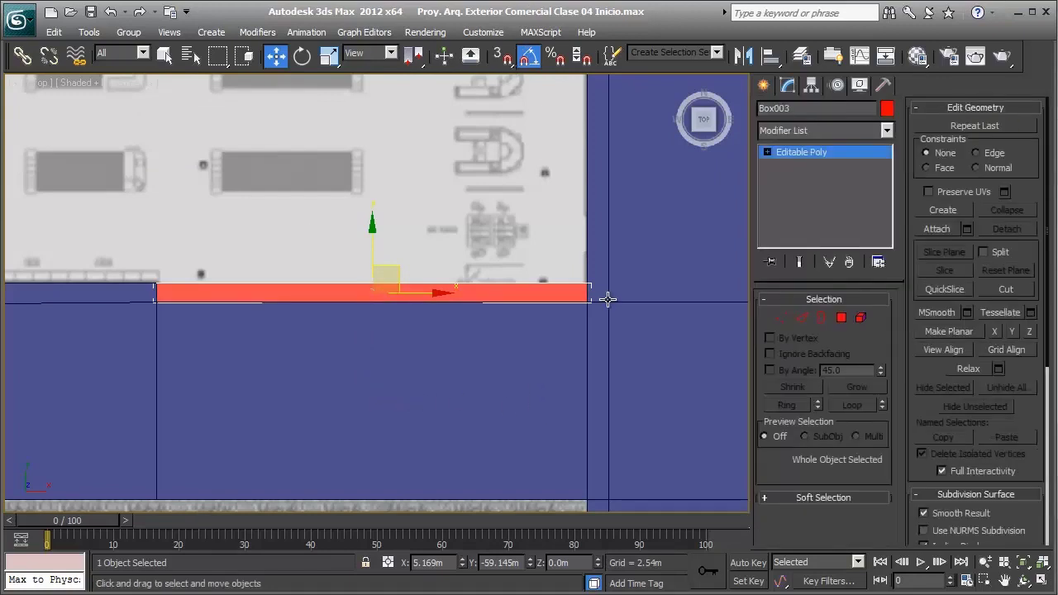
pyautogui.click(841, 319)
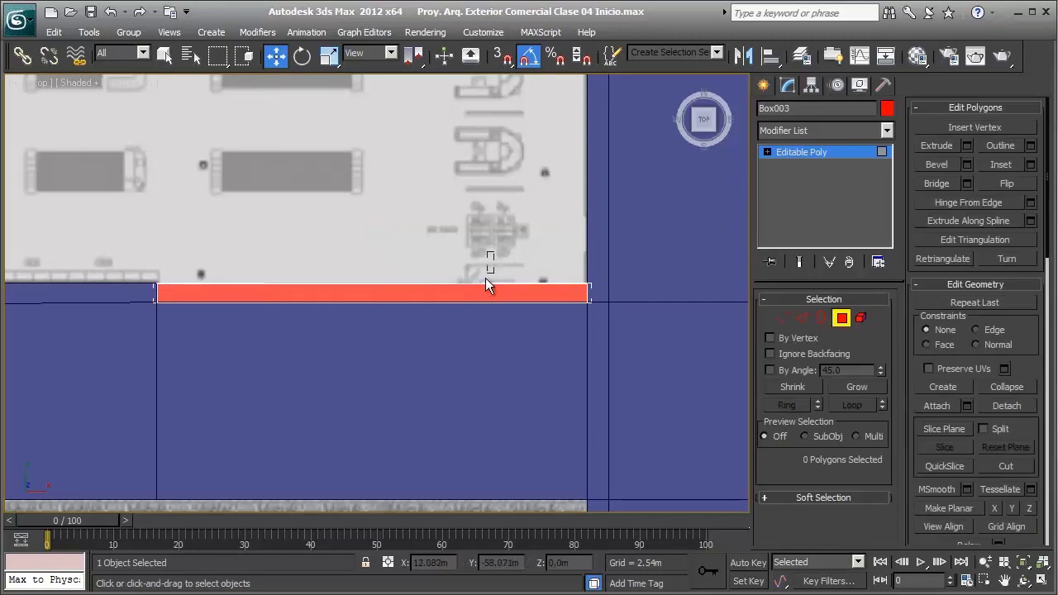
pyautogui.moveTo(474, 295); pyautogui.dragTo(583, 329)
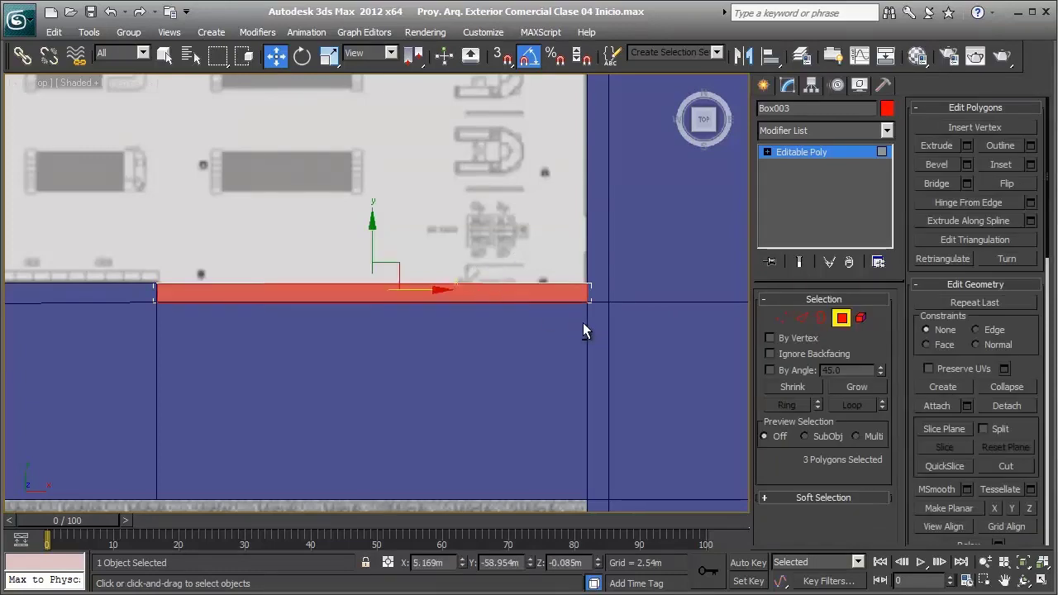
pyautogui.click(841, 317)
pyautogui.click(887, 109)
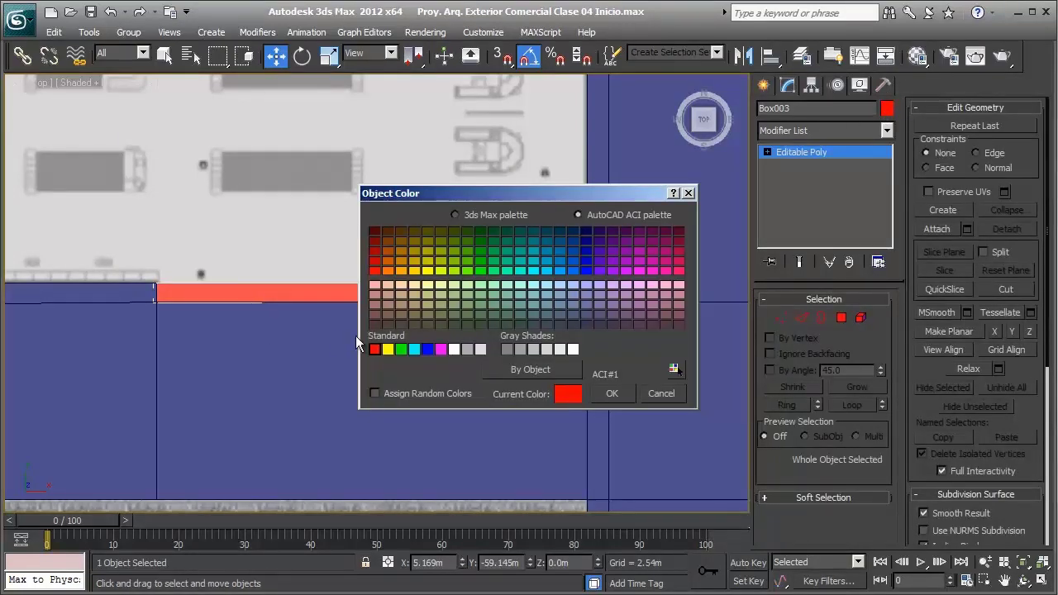
pyautogui.click(401, 349)
pyautogui.click(613, 394)
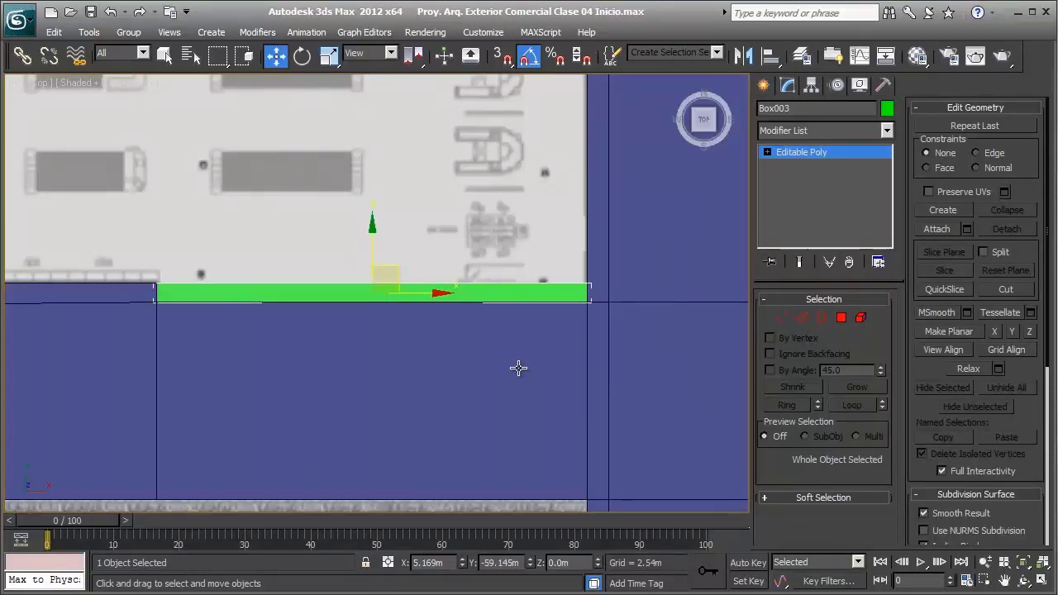
# Return to Polygon level and show the Top viewport shaded with the green box in view
pyautogui.click(840, 319)
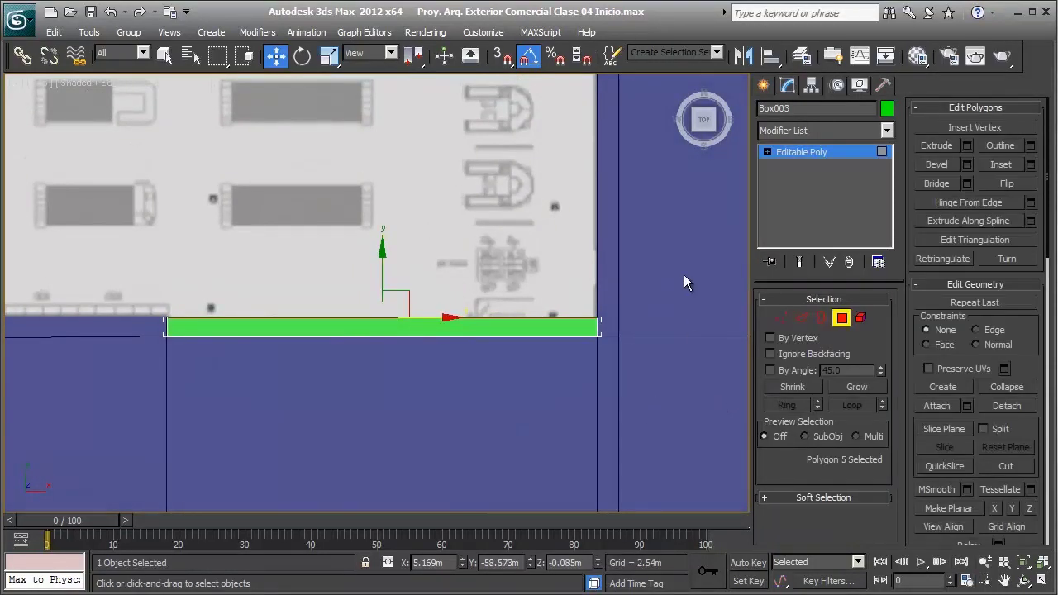
pyautogui.moveTo(569, 334); pyautogui.dragTo(637, 374)
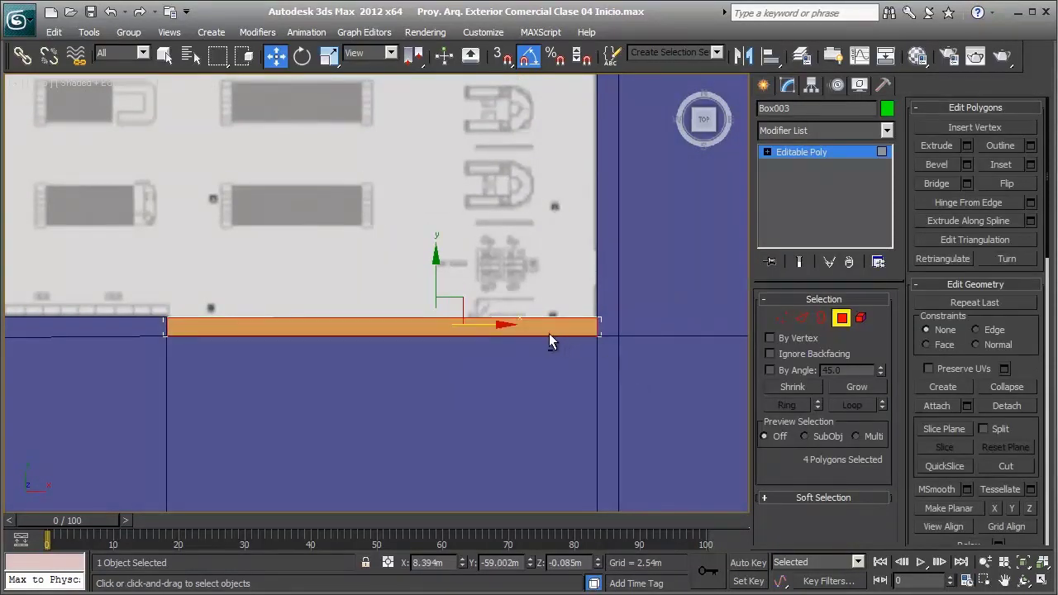
pyautogui.hotkey('ctrl', 'z')
pyautogui.press('F3')
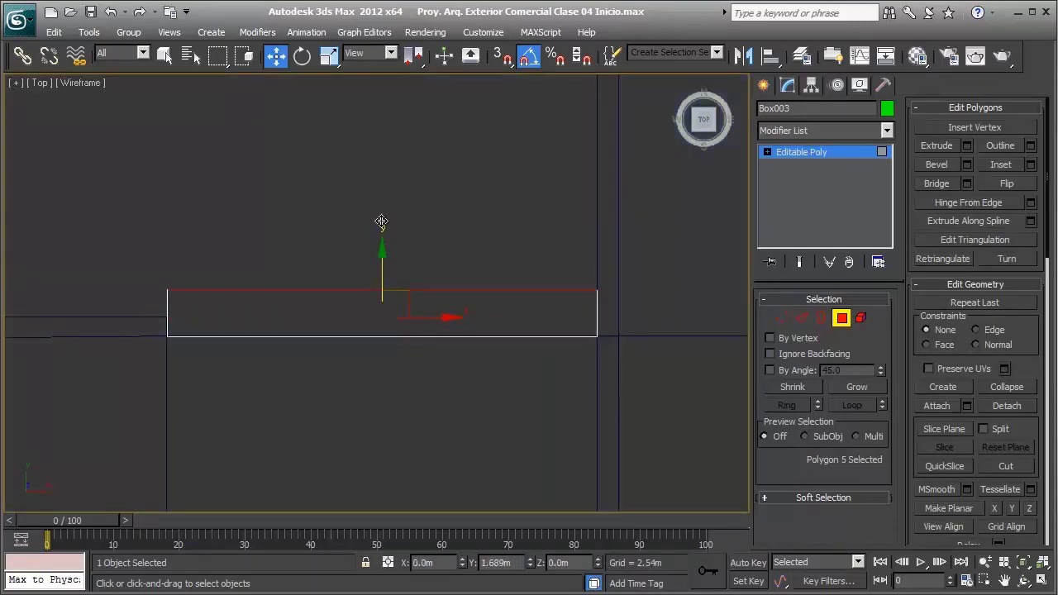
pyautogui.press('F3')
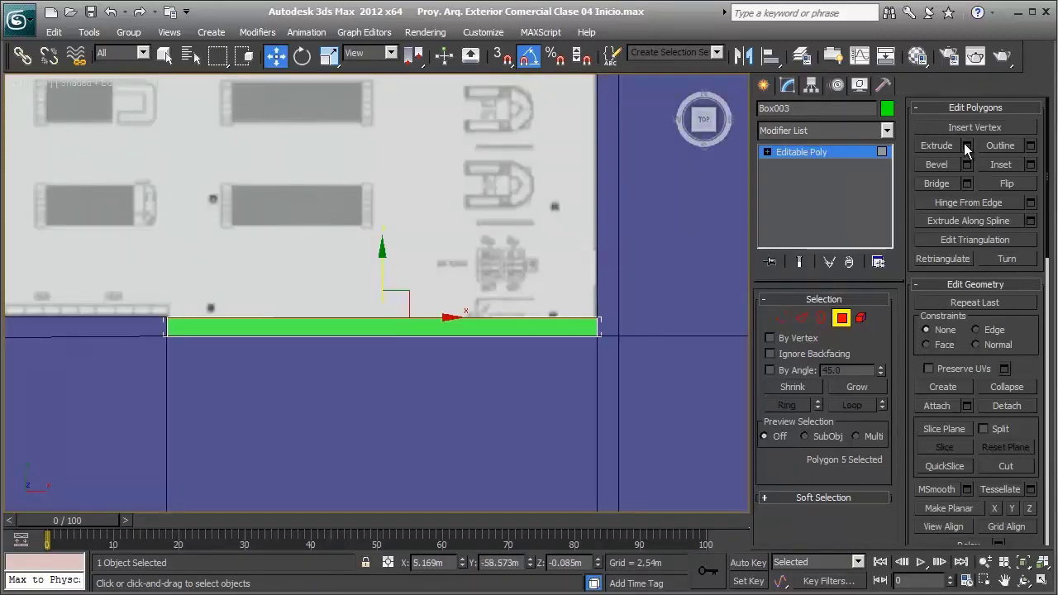
pyautogui.scroll(-5, 388, 355)
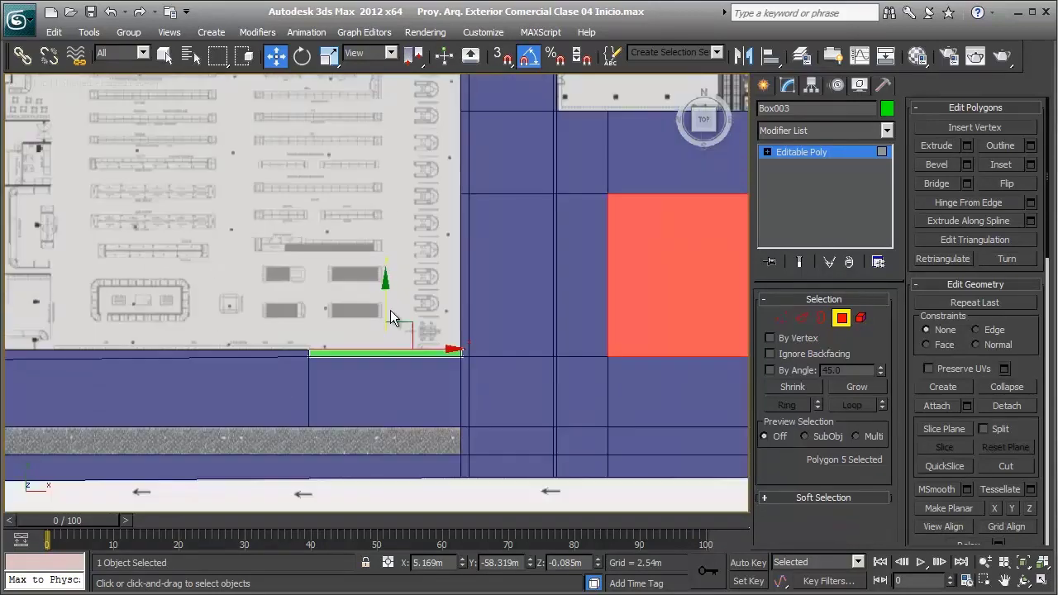
pyautogui.moveTo(390, 310); pyautogui.dragTo(392, 408, button='middle')
# Stretch the green box's end face up the plan to the blue sidewalk's top edge
pyautogui.moveTo(392, 408); pyautogui.dragTo(406, 198)
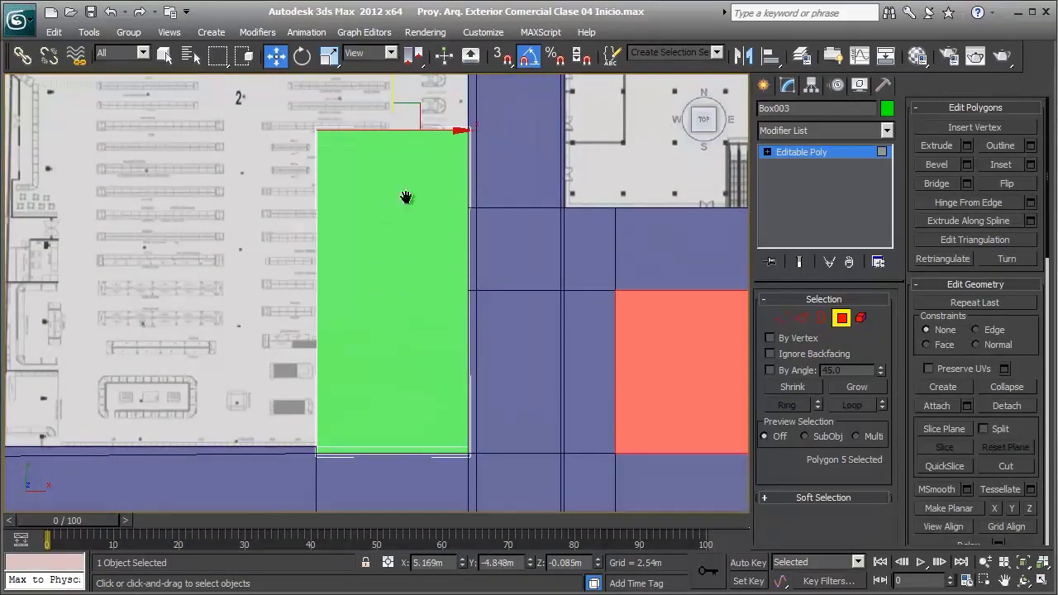
pyautogui.moveTo(406, 199); pyautogui.dragTo(406, 408, button='middle')
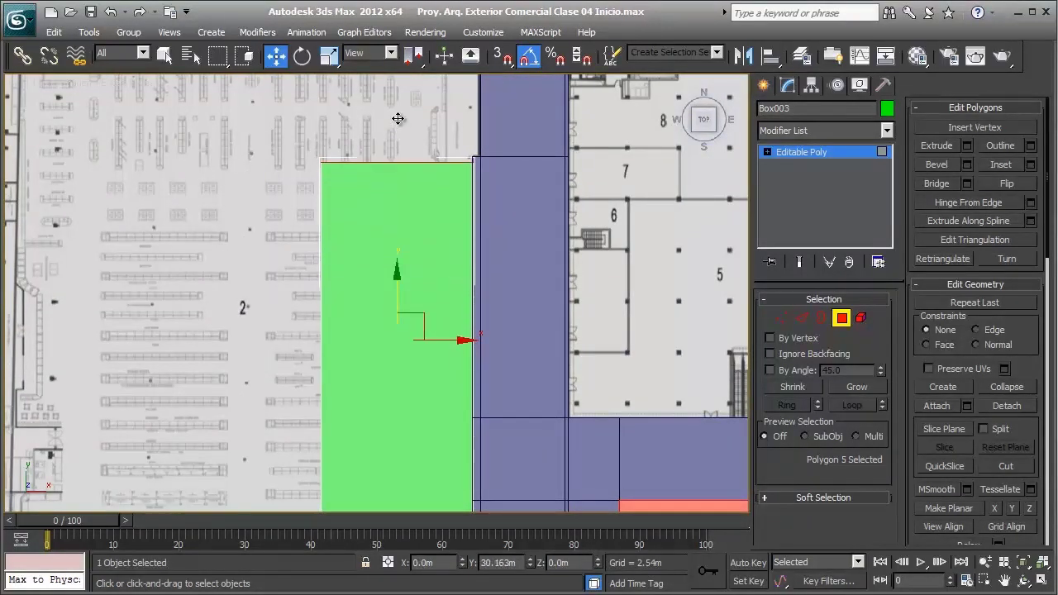
pyautogui.moveTo(395, 261); pyautogui.dragTo(401, 124)
pyautogui.scroll(2, 464, 278)
pyautogui.scroll(1, 463, 276)
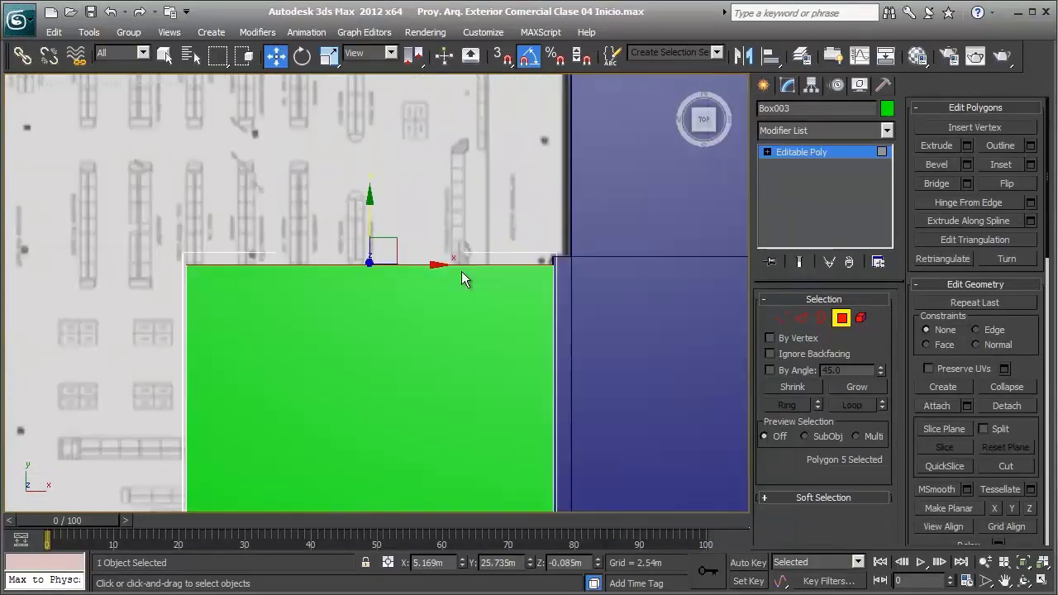
pyautogui.moveTo(416, 284)
pyautogui.keyDown('alt'); pyautogui.mouseDown(button='middle')
pyautogui.moveTo(555, 260)
pyautogui.moveTo(637, 194)
pyautogui.moveTo(450, 284)
pyautogui.mouseUp(button='middle'); pyautogui.keyUp('alt')
# In Perspective, snap the green box's end face to the sidewalk corner at Y 26.303m, then disable snap
pyautogui.press('p')
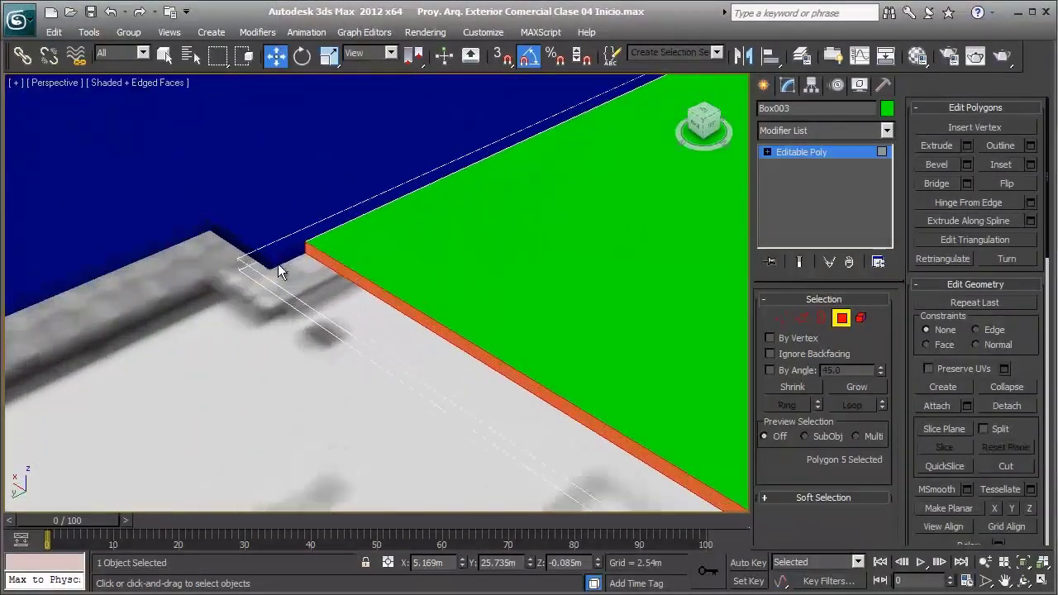
pyautogui.scroll(4, 277, 261)
pyautogui.scroll(1, 275, 264)
pyautogui.scroll(1, 245, 218)
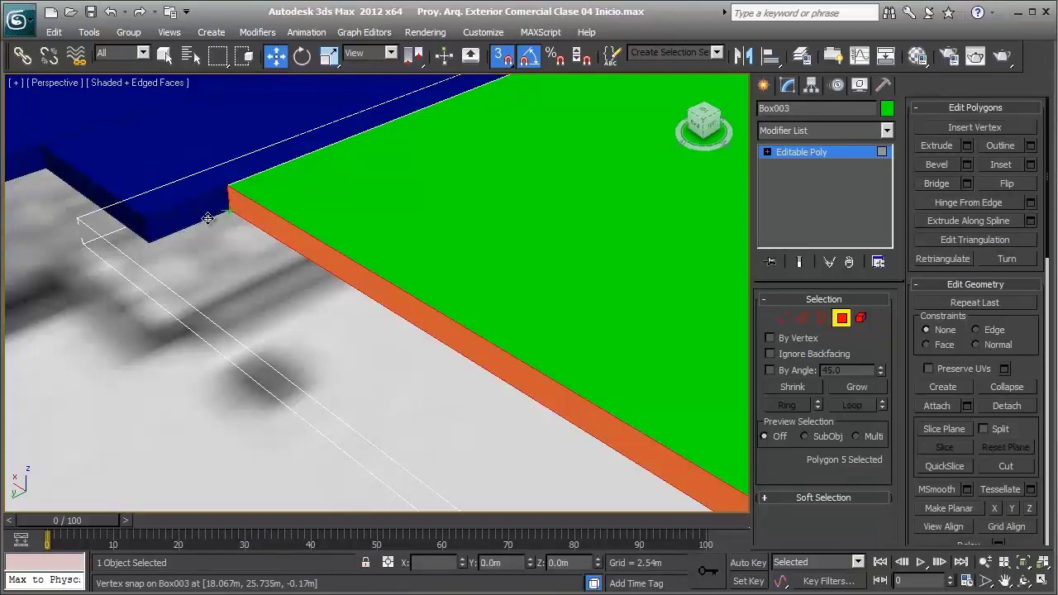
pyautogui.moveTo(234, 205); pyautogui.dragTo(148, 221)
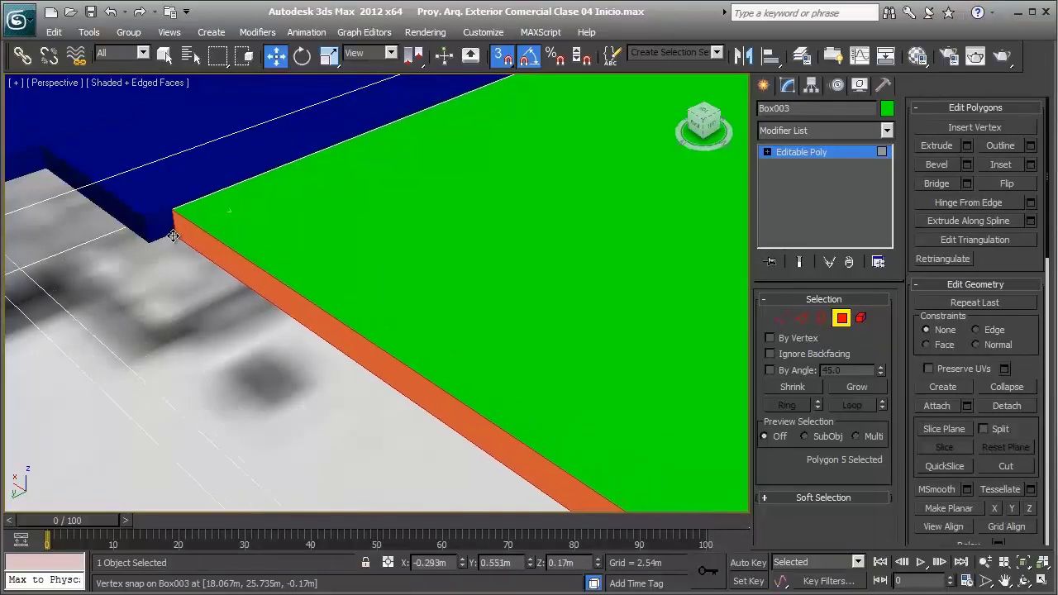
pyautogui.click(502, 57)
pyautogui.moveTo(472, 326)
pyautogui.keyDown('alt'); pyautogui.mouseDown(button='middle')
pyautogui.moveTo(372, 299)
pyautogui.moveTo(421, 302)
pyautogui.mouseUp(button='middle'); pyautogui.keyUp('alt')
pyautogui.keyDown('alt'); pyautogui.moveTo(324, 325); pyautogui.dragTo(272, 297, button='middle'); pyautogui.keyUp('alt')
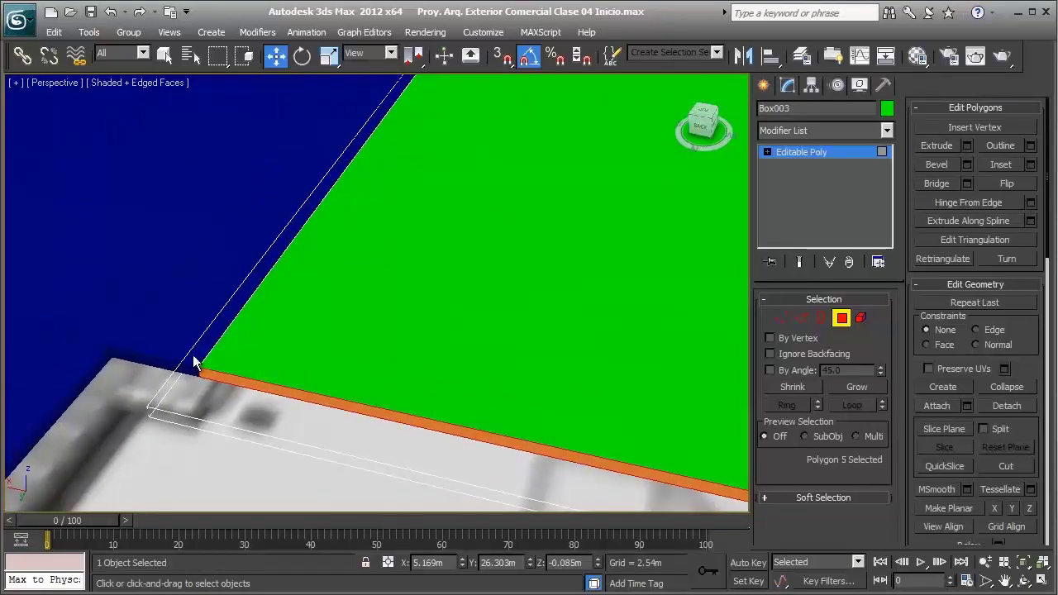
pyautogui.keyDown('alt'); pyautogui.moveTo(199, 366); pyautogui.dragTo(222, 357, button='middle'); pyautogui.keyUp('alt')
pyautogui.scroll(-5, 248, 347)
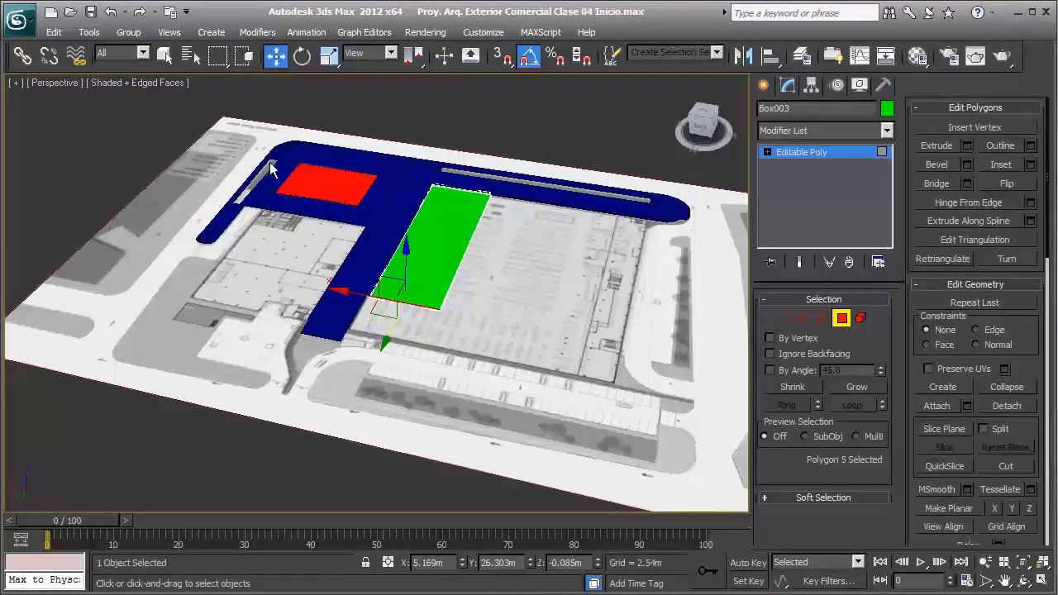
# Switch to Top view and frame the plan around the green box
pyautogui.scroll(5, 286, 291)
pyautogui.scroll(4, 291, 303)
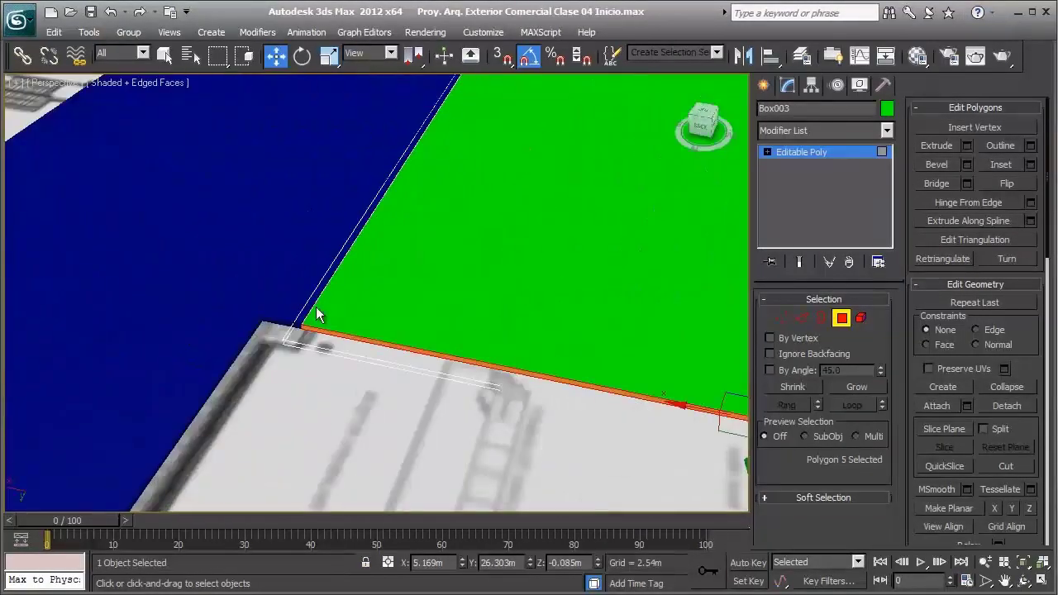
pyautogui.moveTo(291, 326); pyautogui.dragTo(267, 348, button='middle')
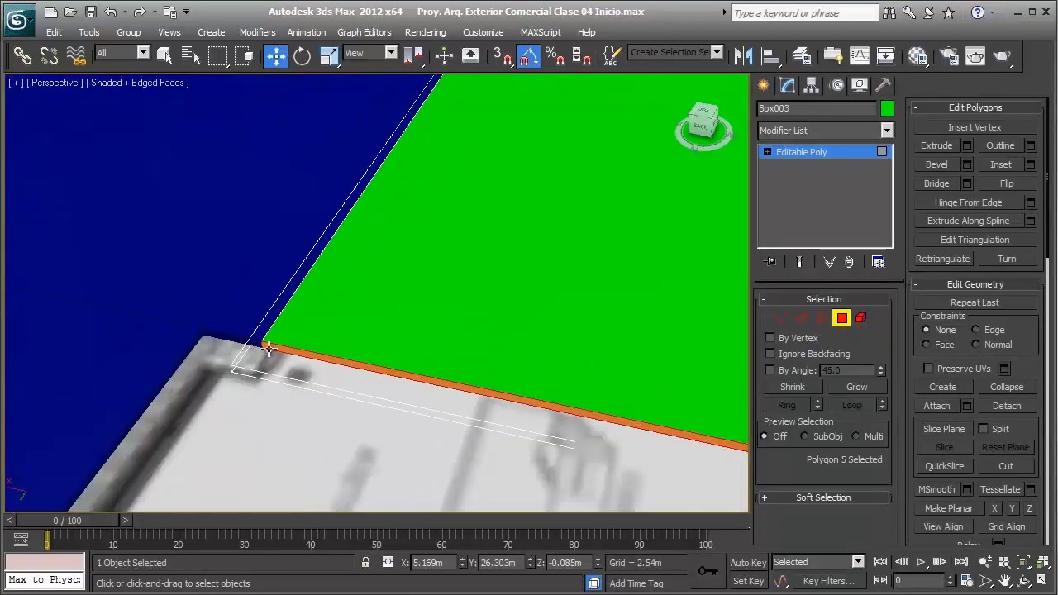
pyautogui.press('t')
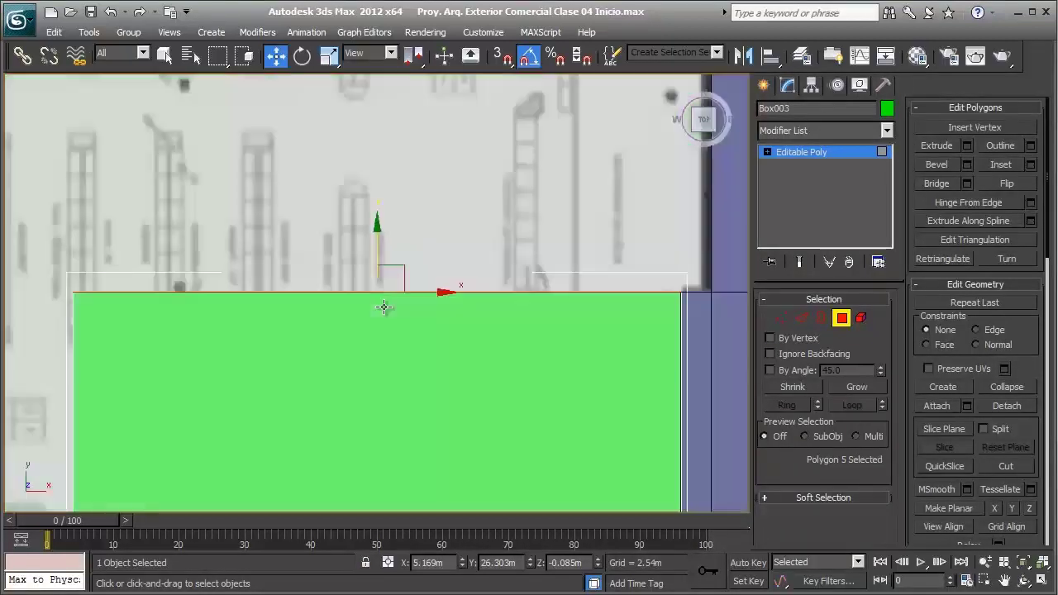
pyautogui.scroll(-2, 450, 293)
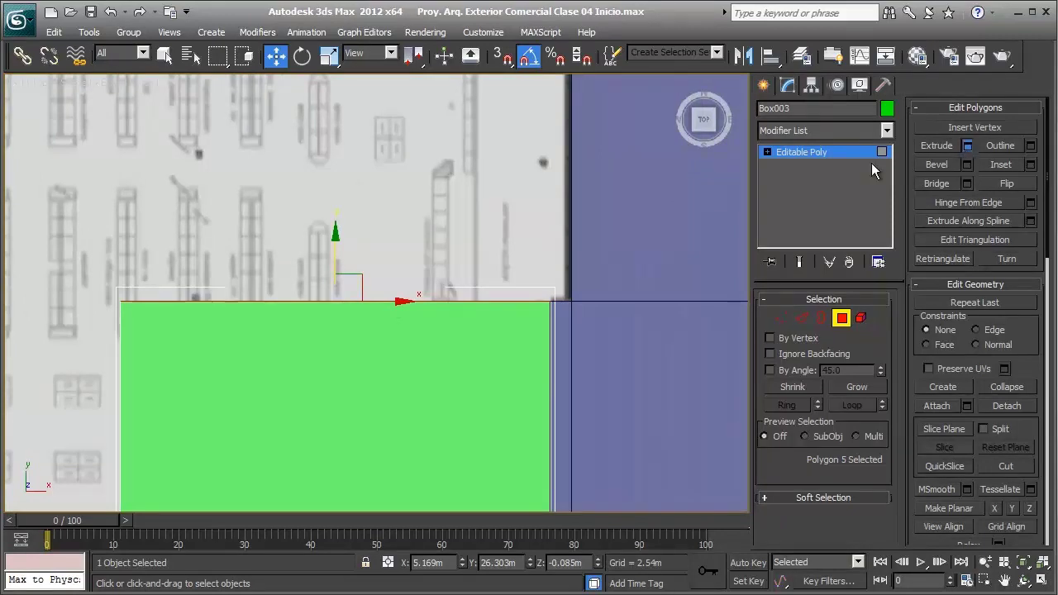
pyautogui.moveTo(395, 241); pyautogui.dragTo(408, 368, button='middle')
pyautogui.scroll(-3, 408, 368)
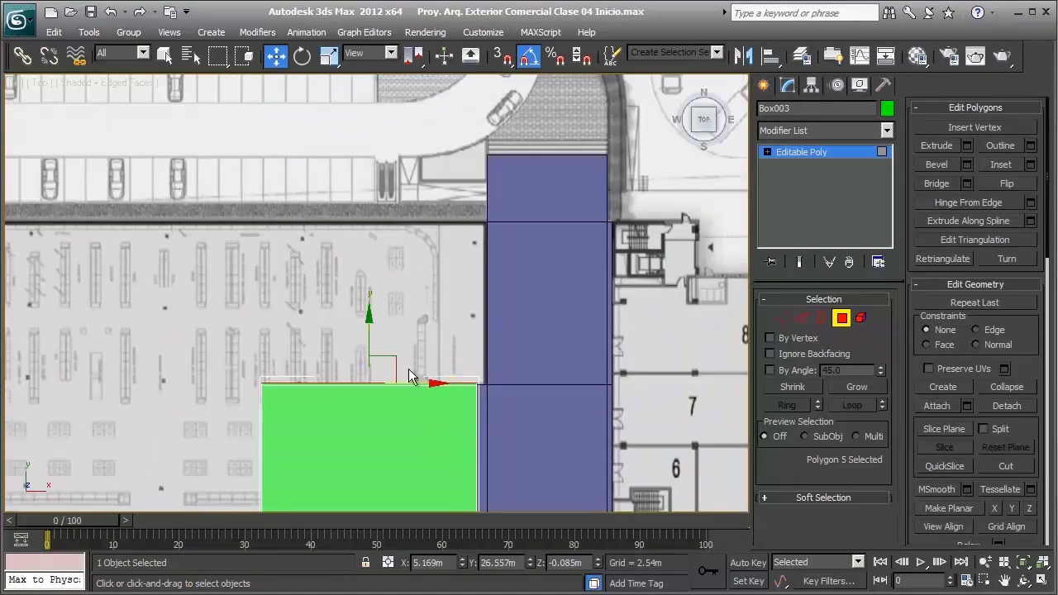
# Move the green box's end face up to about Y 45 m, nudging it onto the road edge
pyautogui.moveTo(367, 337); pyautogui.dragTo(368, 186)
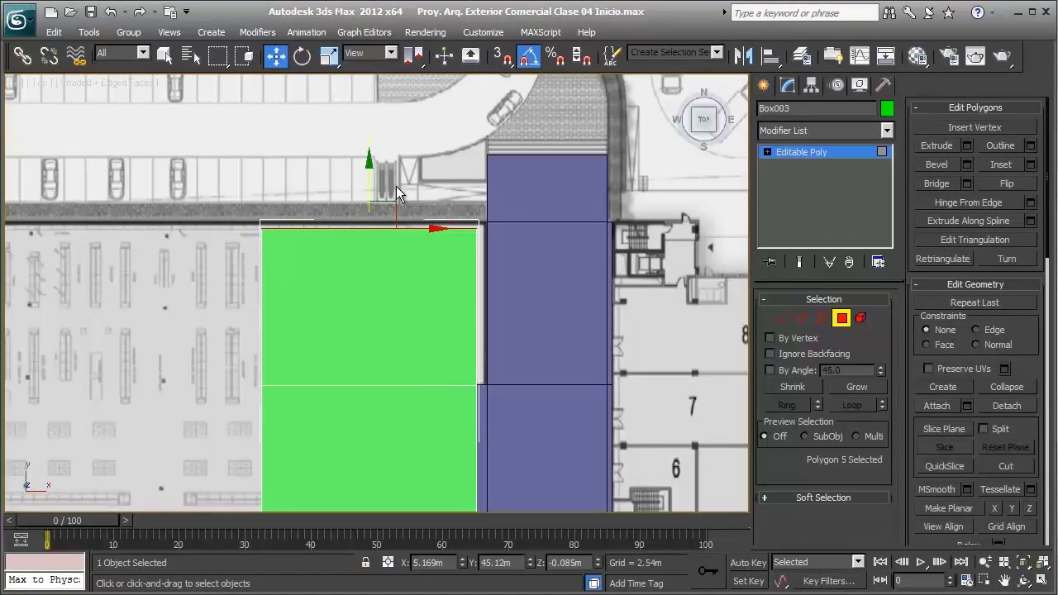
pyautogui.scroll(3, 377, 251)
pyautogui.scroll(2, 296, 241)
pyautogui.moveTo(296, 241); pyautogui.dragTo(292, 227)
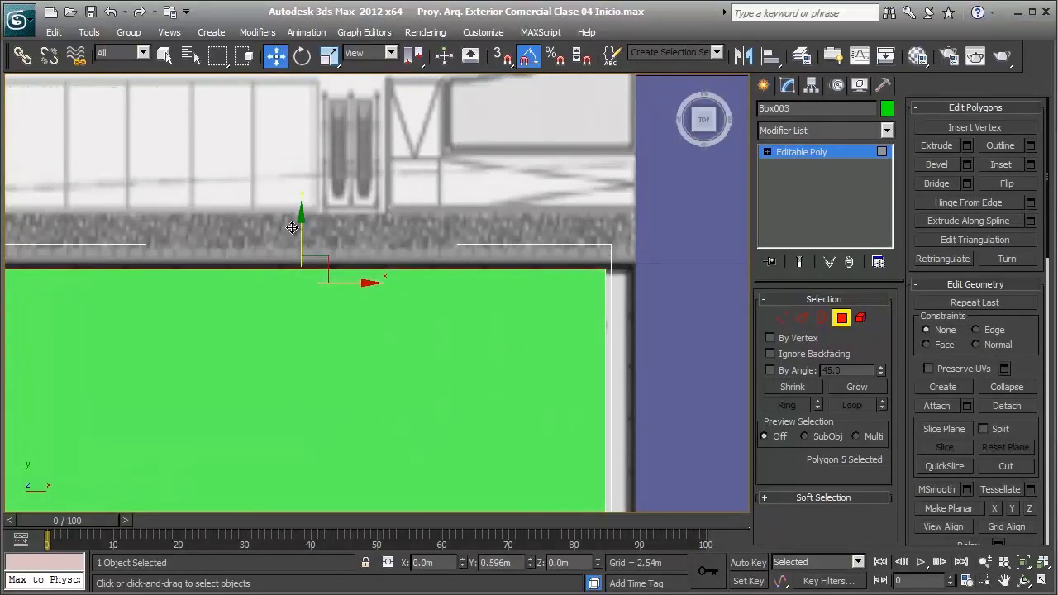
pyautogui.scroll(-3, 506, 256)
pyautogui.moveTo(524, 307); pyautogui.dragTo(464, 244, button='middle')
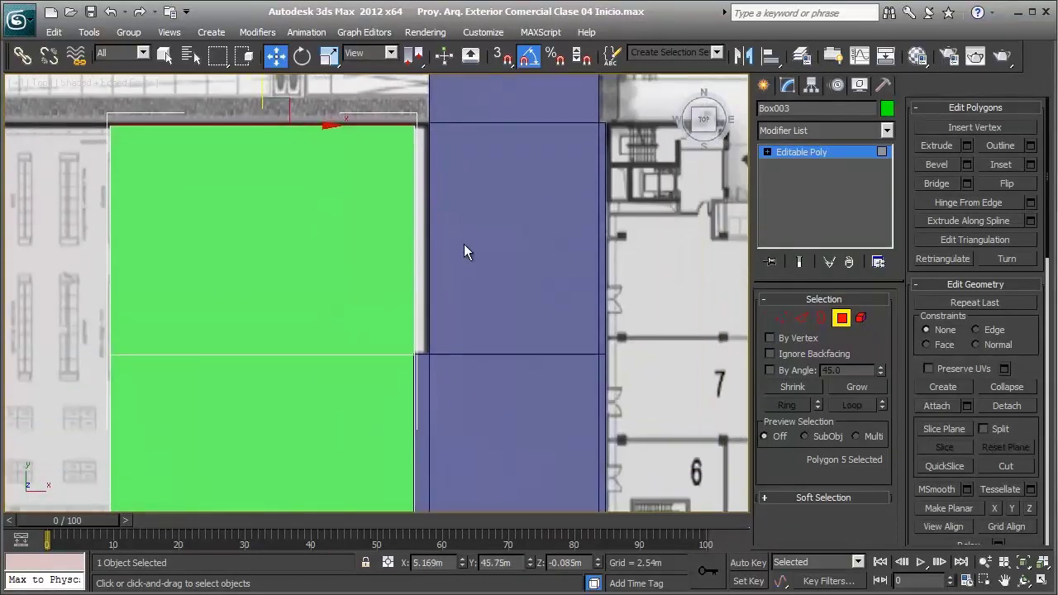
pyautogui.click(324, 274)
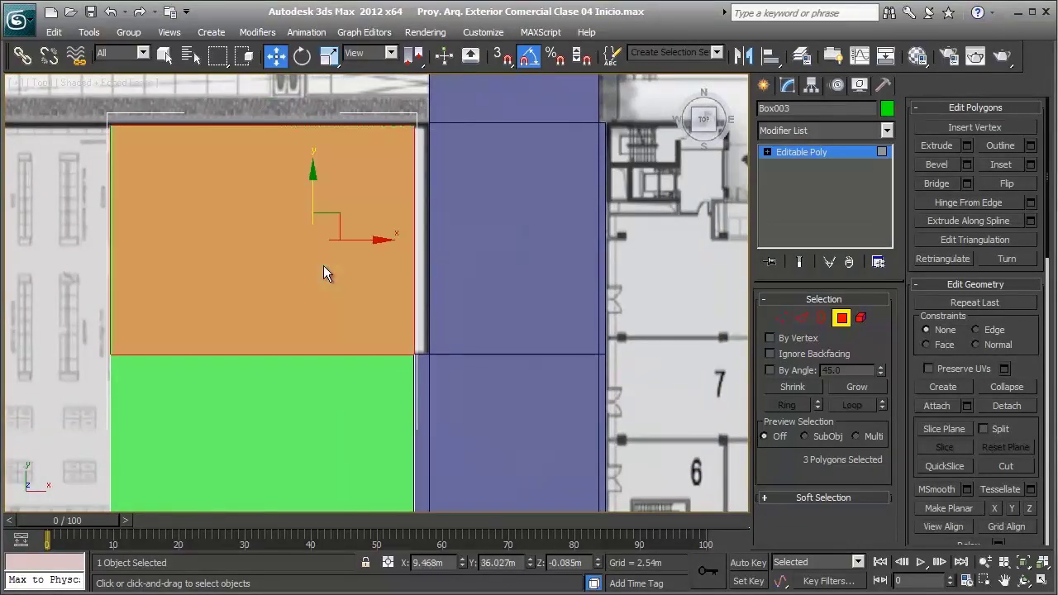
# Select the green box's side face beside the sidewalk and extrude it
pyautogui.click(130, 133)
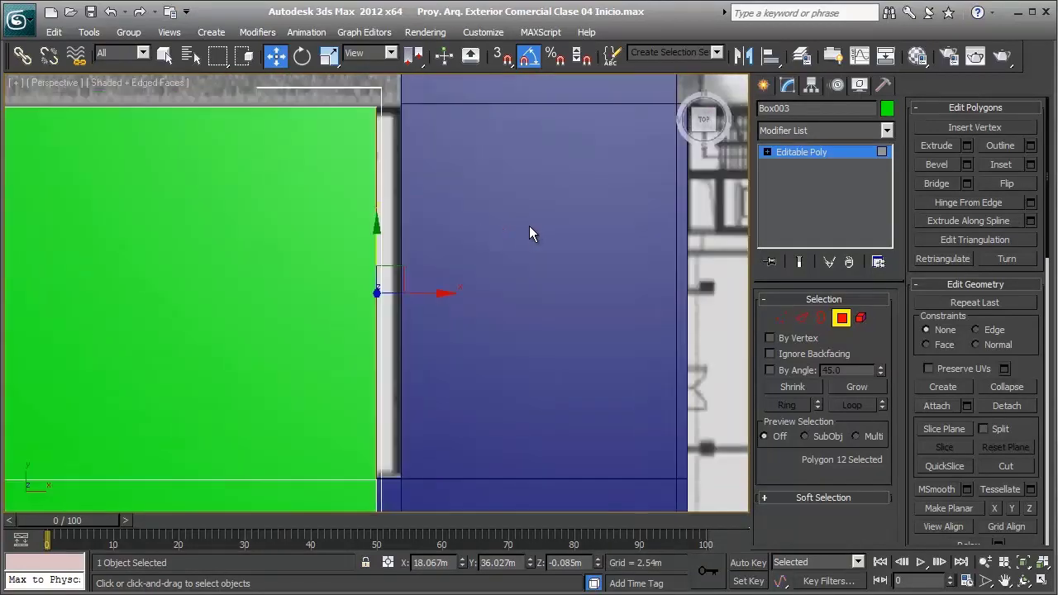
pyautogui.keyDown('alt'); pyautogui.moveTo(529, 226); pyautogui.dragTo(374, 221, button='middle'); pyautogui.keyUp('alt')
pyautogui.scroll(2, 374, 221)
pyautogui.moveTo(389, 267)
pyautogui.keyDown('alt'); pyautogui.mouseDown(button='middle')
pyautogui.moveTo(524, 265)
pyautogui.moveTo(595, 324)
pyautogui.mouseUp(button='middle'); pyautogui.keyUp('alt')
pyautogui.scroll(2, 469, 310)
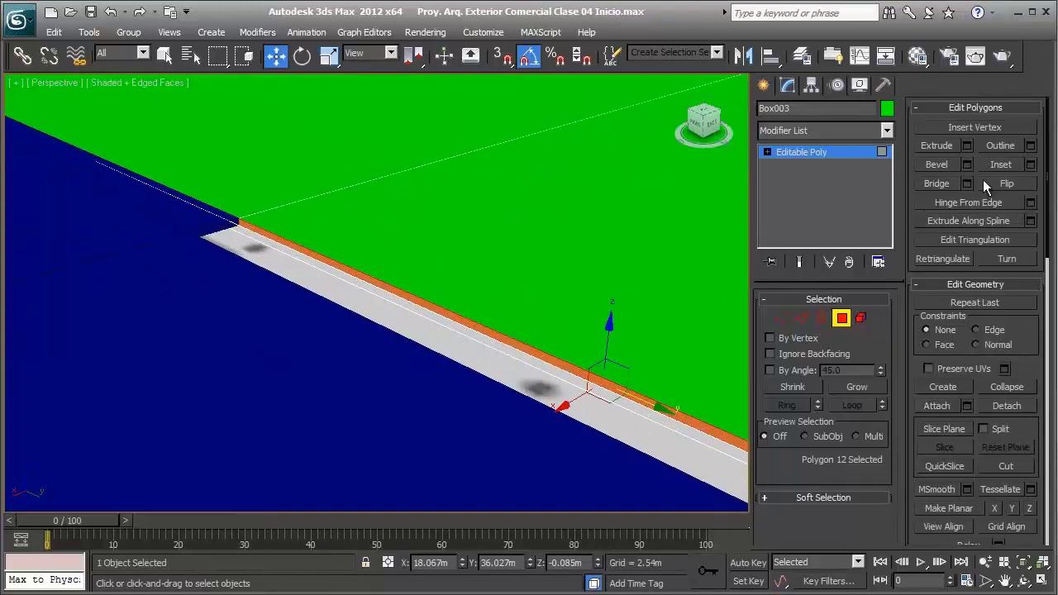
pyautogui.click(967, 146)
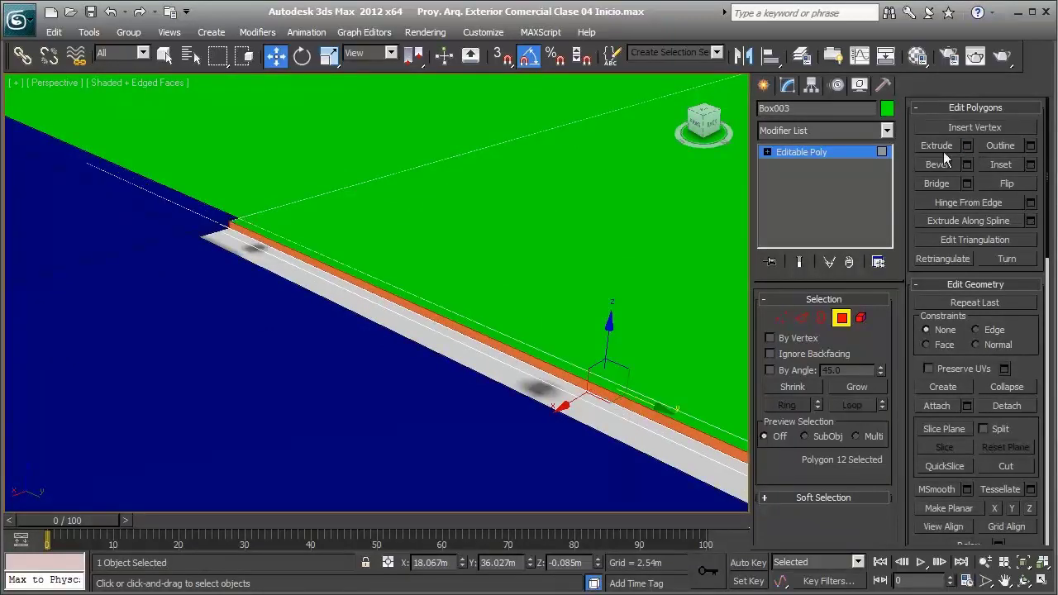
pyautogui.scroll(2, 379, 354)
pyautogui.scroll(2, 347, 334)
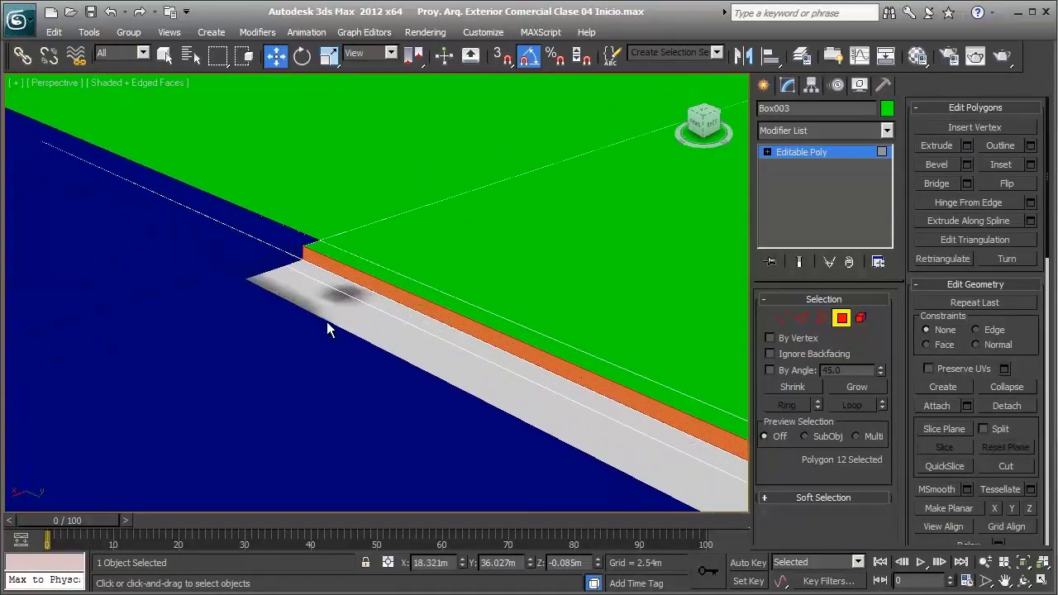
# In wireframe, snap the side face to the blue sidewalk's vertex at X 19.362m, closing the gap
pyautogui.press('F3')
pyautogui.scroll(1, 267, 251)
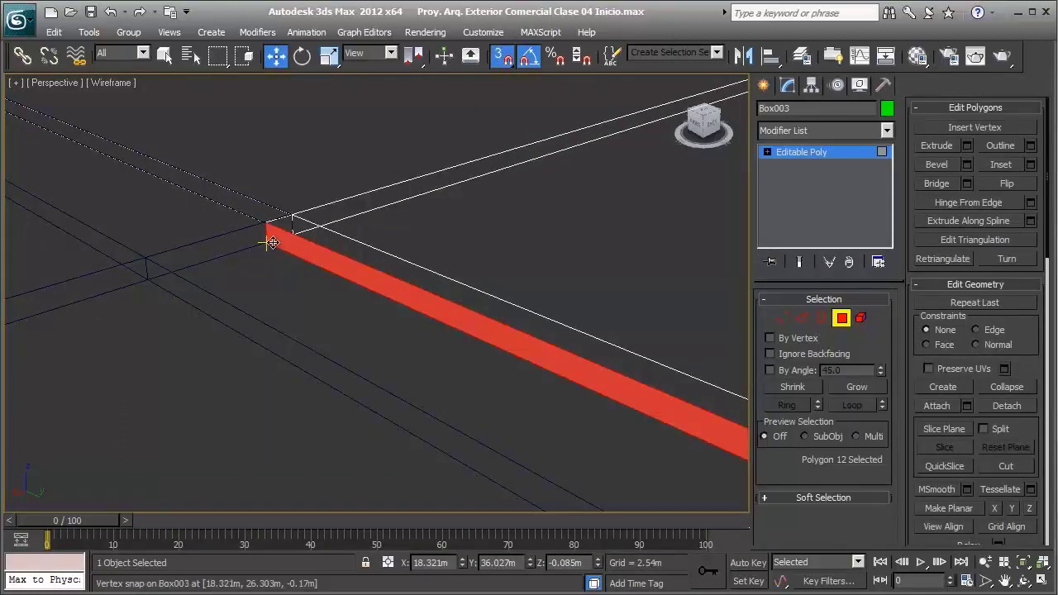
pyautogui.moveTo(267, 242); pyautogui.dragTo(152, 287)
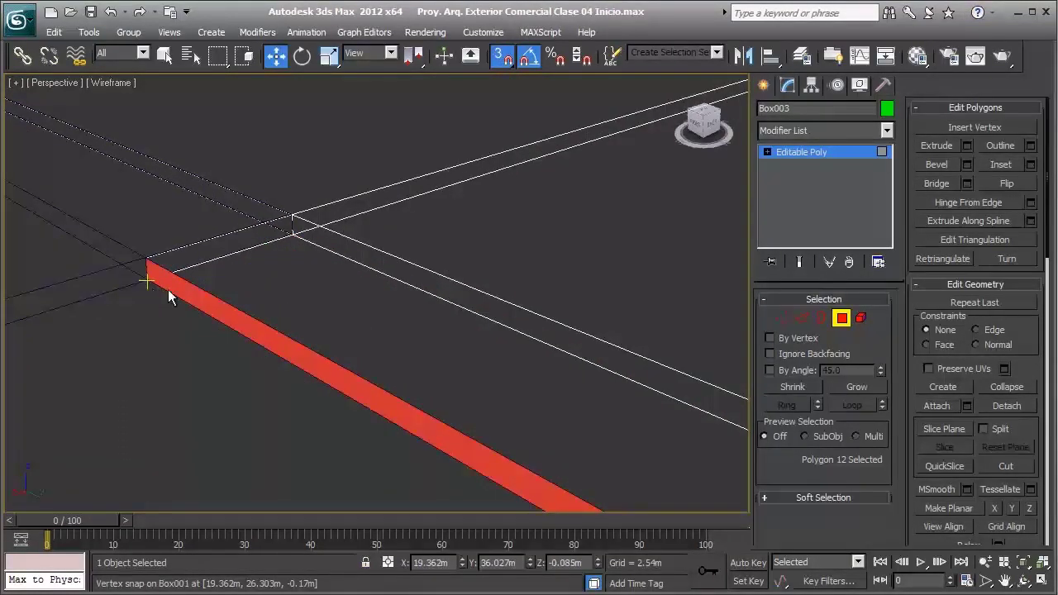
pyautogui.press('F3')
pyautogui.scroll(-2, 388, 252)
pyautogui.scroll(-2, 395, 255)
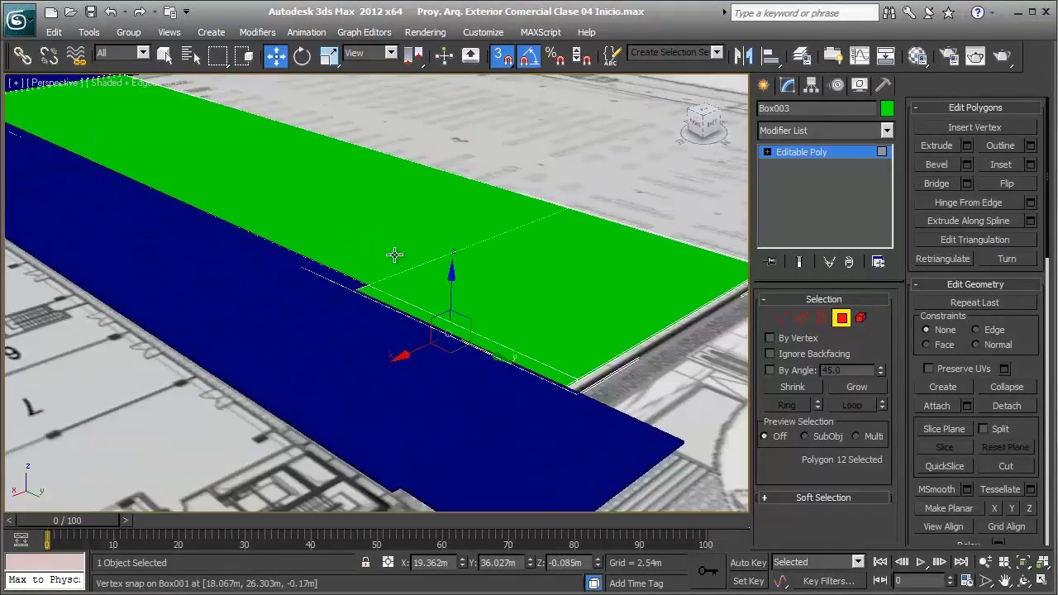
pyautogui.moveTo(412, 241)
pyautogui.keyDown('alt'); pyautogui.mouseDown(button='middle')
pyautogui.moveTo(608, 303)
pyautogui.moveTo(686, 260)
pyautogui.mouseUp(button='middle'); pyautogui.keyUp('alt')
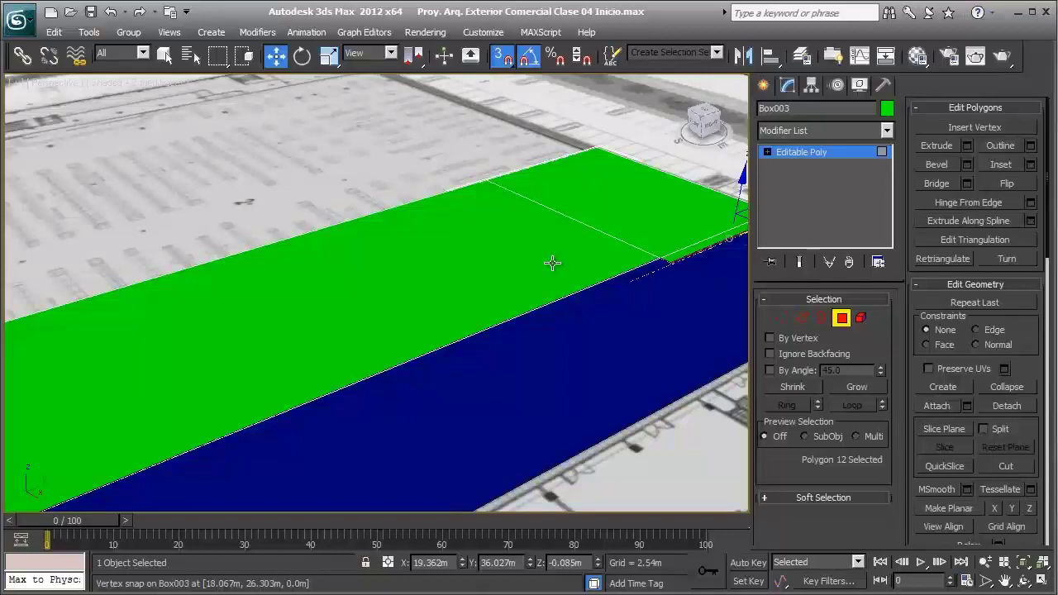
pyautogui.press('t')
pyautogui.scroll(-3, 441, 260)
# In Top view, select two polygons on the green box's side
pyautogui.scroll(-2, 441, 260)
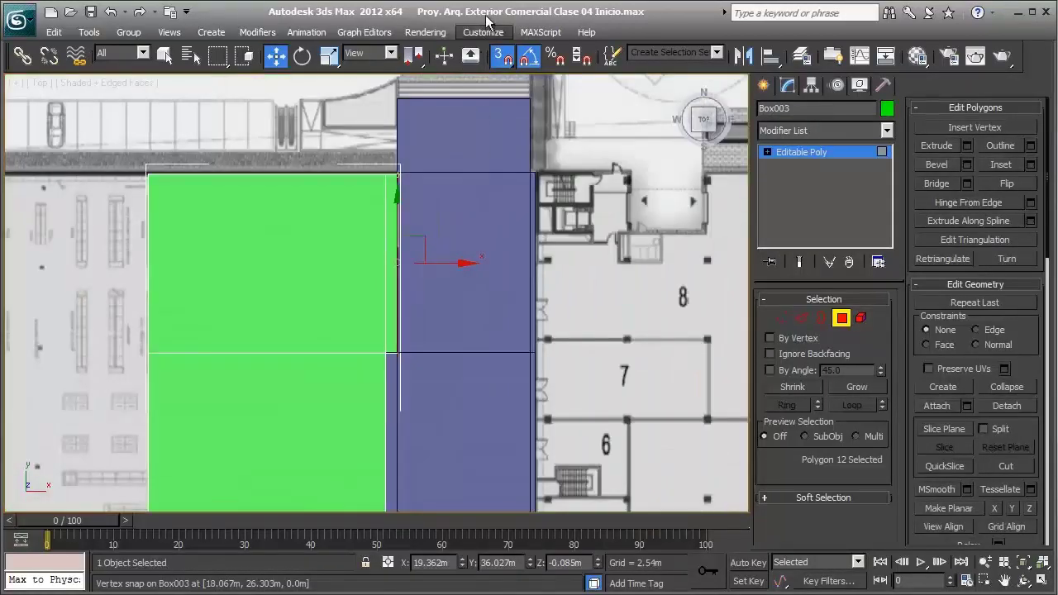
pyautogui.scroll(-5, 472, 238)
pyautogui.scroll(2, 481, 152)
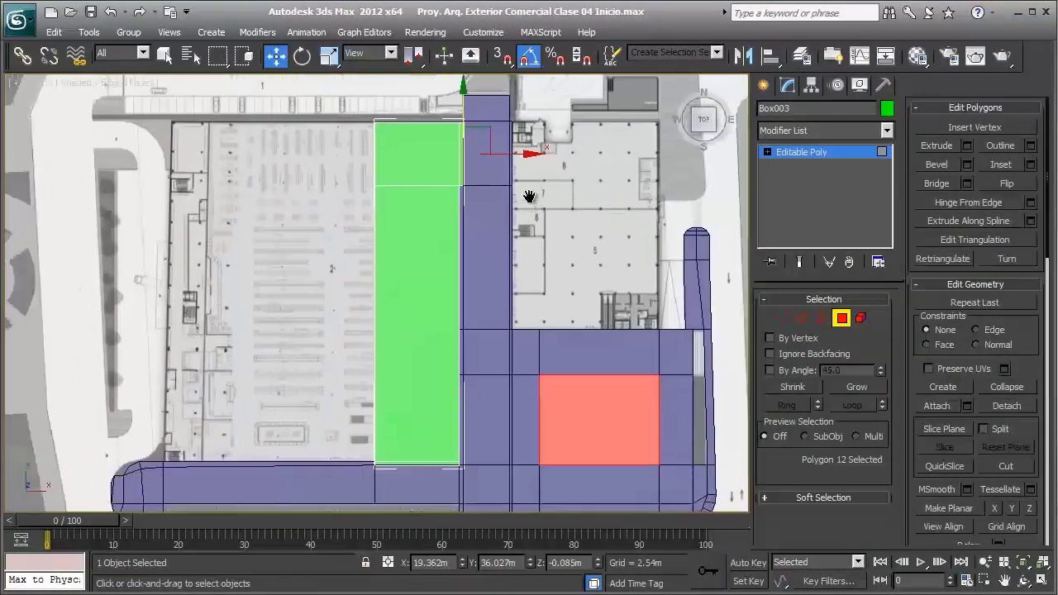
pyautogui.scroll(-1, 512, 183)
pyautogui.scroll(2, 512, 182)
pyautogui.moveTo(512, 183); pyautogui.dragTo(514, 228, button='middle')
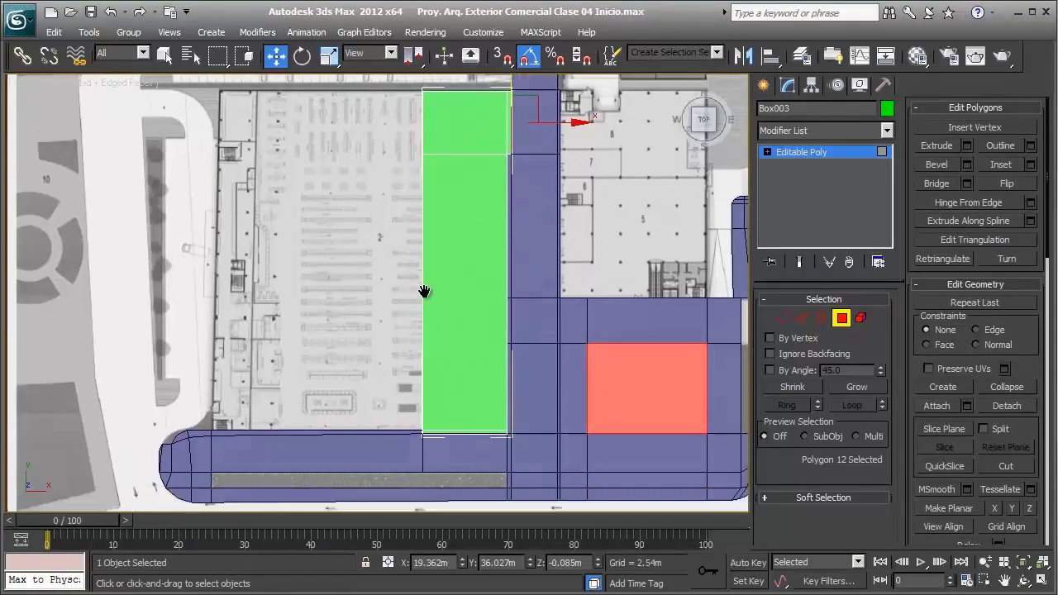
pyautogui.scroll(2, 438, 339)
pyautogui.scroll(-3, 458, 351)
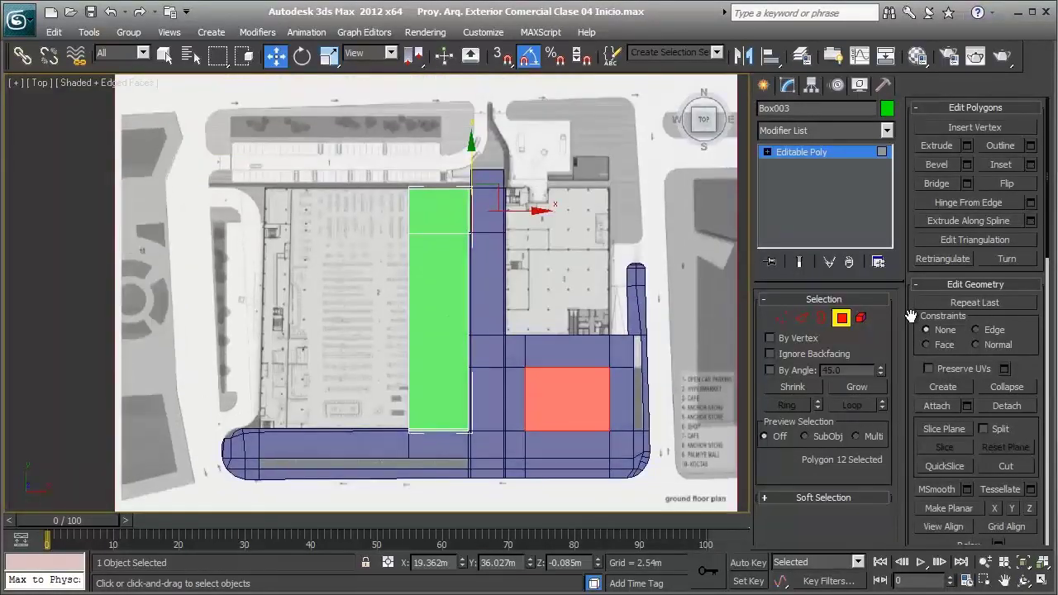
pyautogui.moveTo(427, 272); pyautogui.dragTo(429, 270)
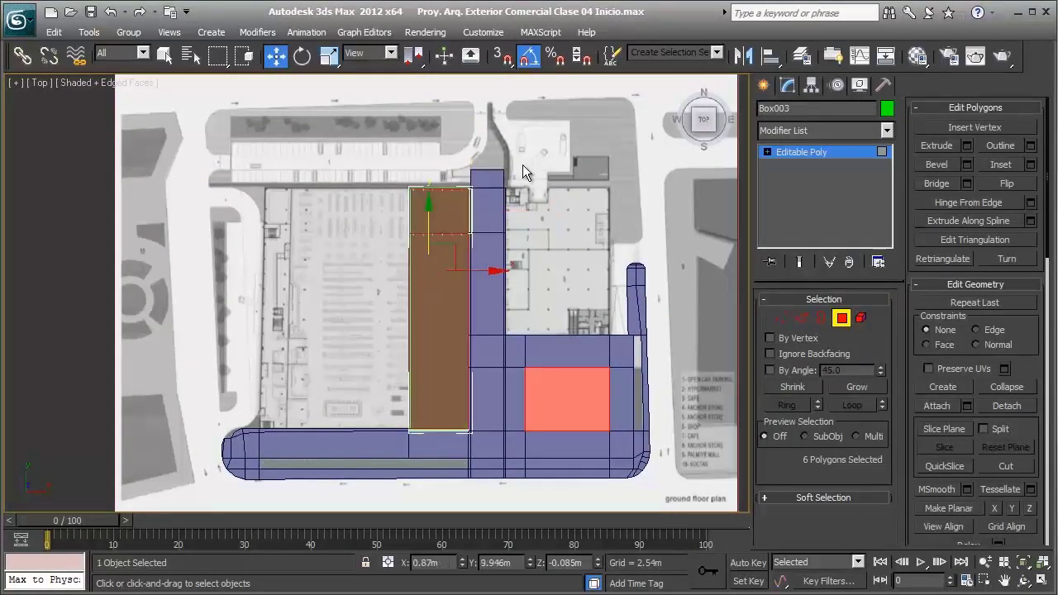
pyautogui.click(446, 365)
# Stretch the green box leftward out to the plan's left parking edge
pyautogui.scroll(2, 446, 347)
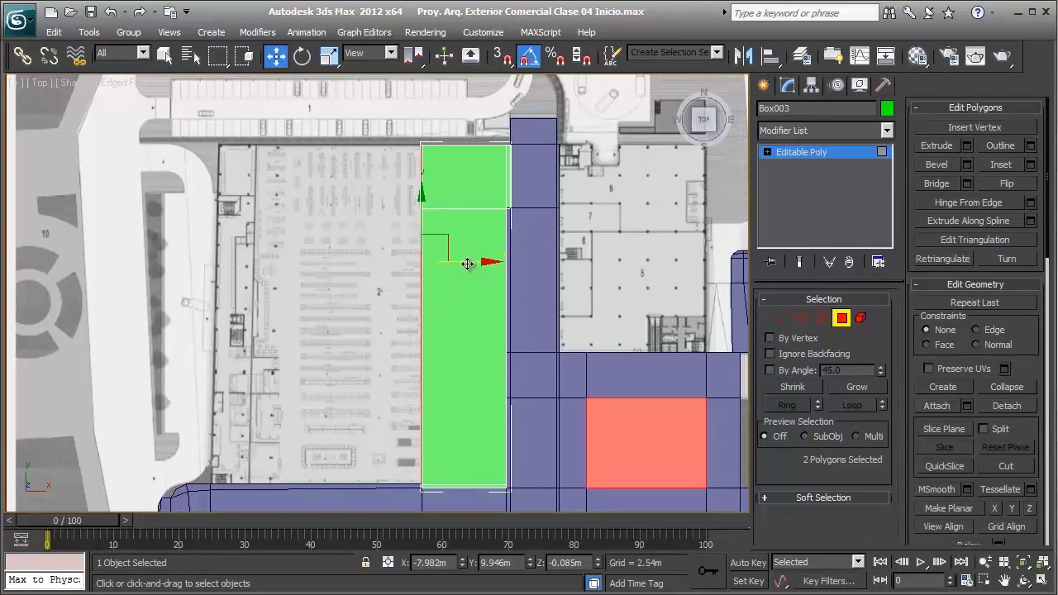
pyautogui.moveTo(467, 263); pyautogui.dragTo(263, 265)
pyautogui.scroll(1, 273, 273)
pyautogui.scroll(2, 367, 295)
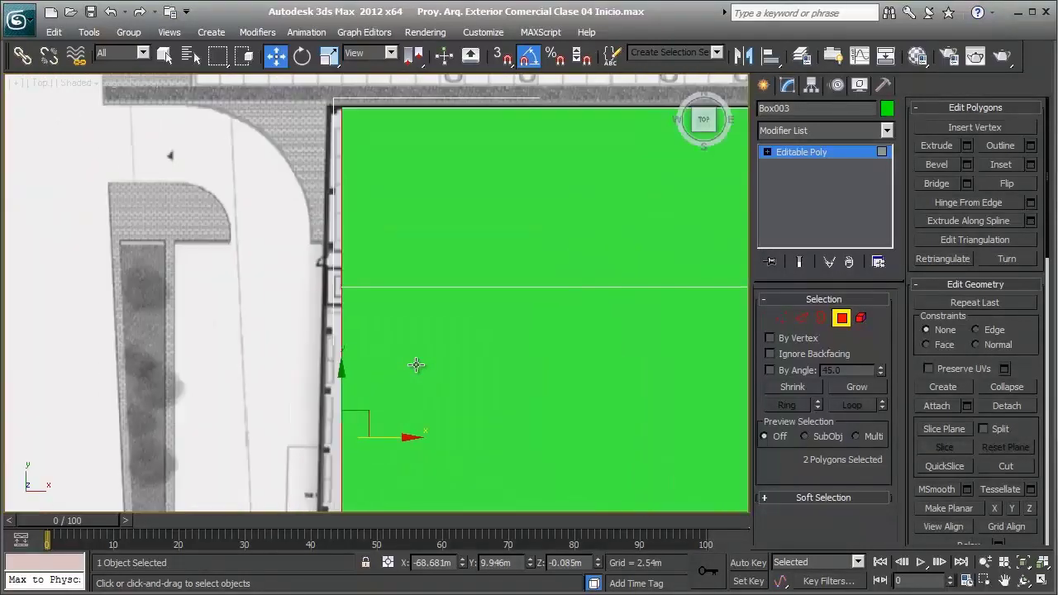
pyautogui.moveTo(395, 438); pyautogui.dragTo(386, 439)
# At Vertex level, slide the green box's lower-left corner vertices onto the blue sidewalk edge
pyautogui.scroll(2, 297, 338)
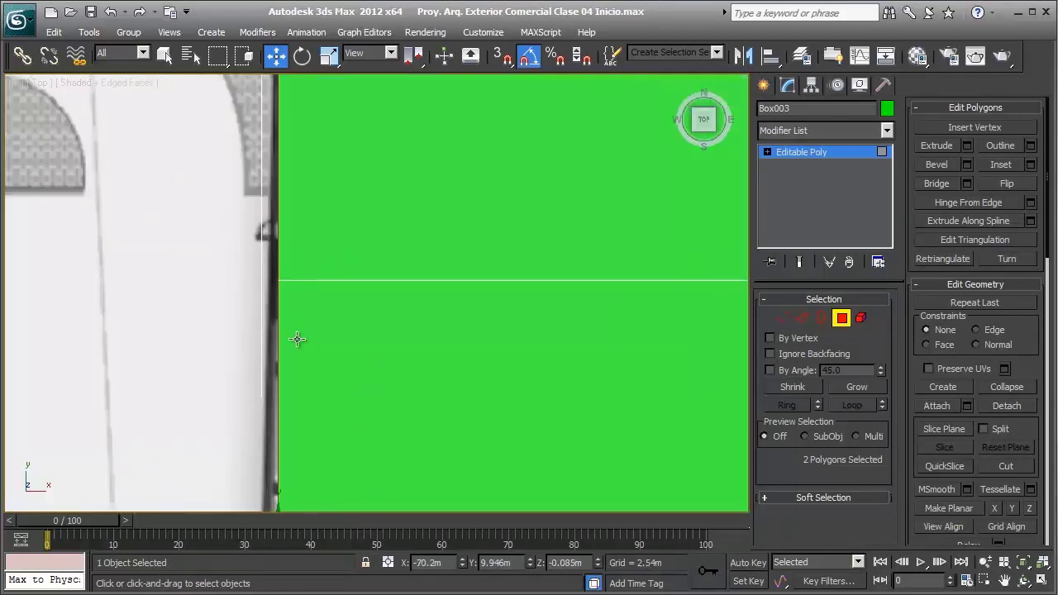
pyautogui.press('1')
pyautogui.moveTo(332, 281); pyautogui.dragTo(326, 281)
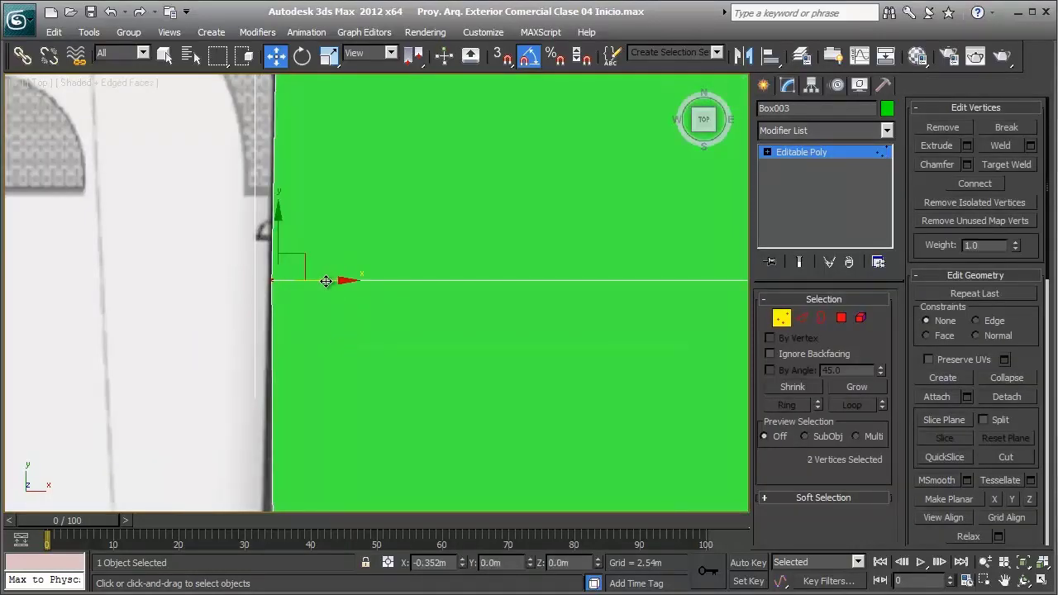
pyautogui.scroll(-2, 325, 281)
pyautogui.moveTo(372, 302)
pyautogui.mouseDown(button='middle')
pyautogui.moveTo(413, 297)
pyautogui.moveTo(402, 350)
pyautogui.moveTo(378, 272)
pyautogui.mouseUp(button='middle')
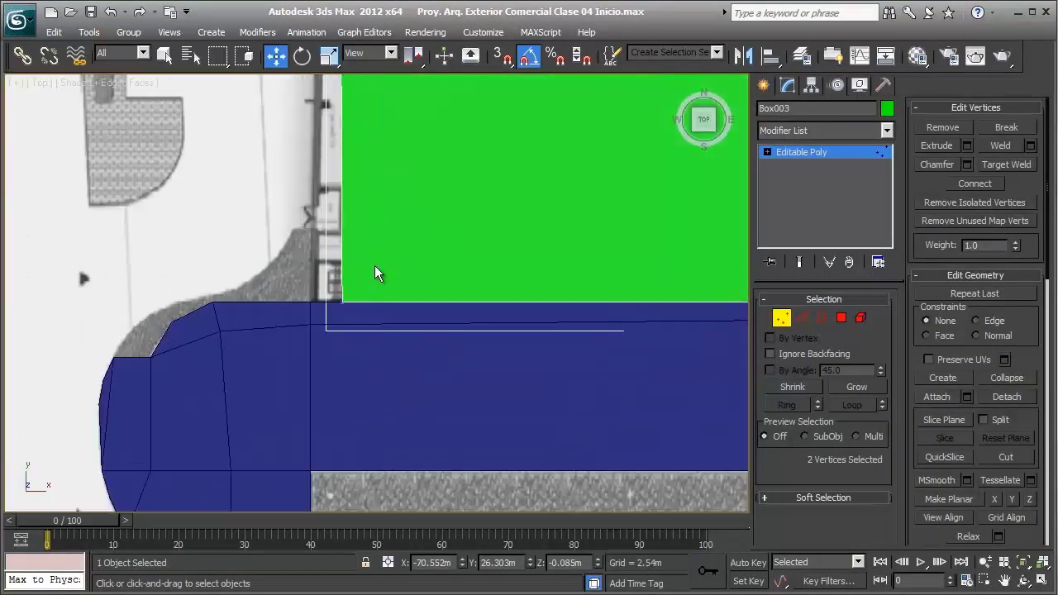
pyautogui.scroll(2, 299, 279)
pyautogui.moveTo(339, 347); pyautogui.dragTo(456, 322, button='middle')
pyautogui.scroll(2, 455, 322)
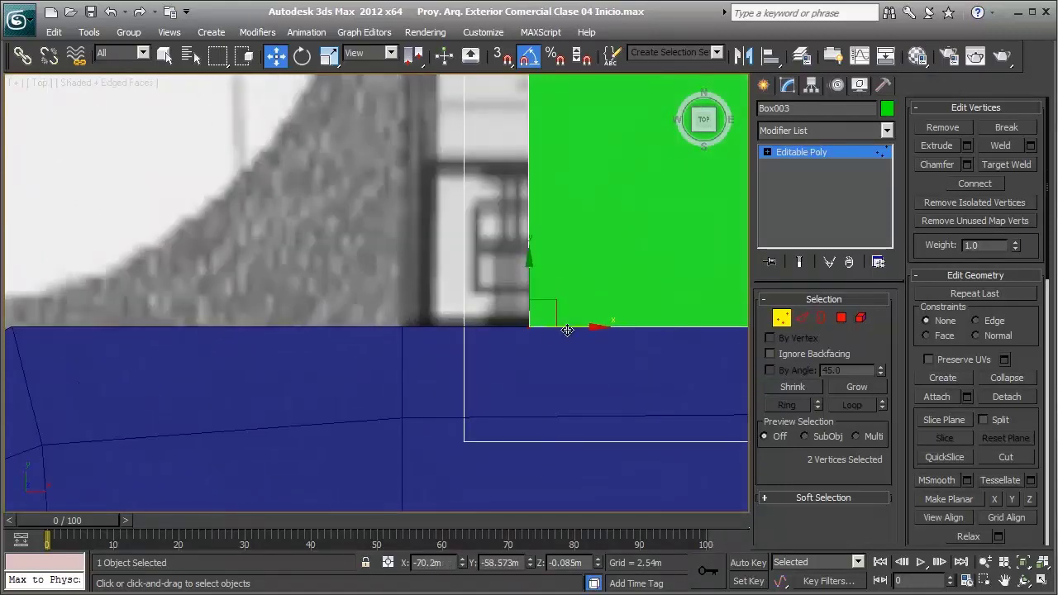
pyautogui.moveTo(567, 326); pyautogui.dragTo(475, 328)
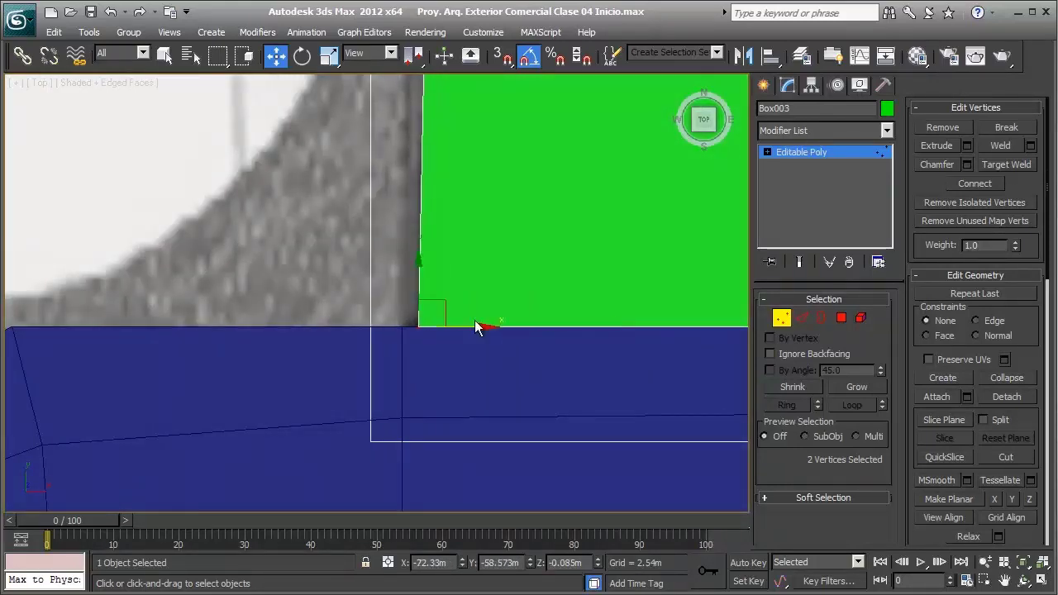
pyautogui.scroll(-3, 476, 294)
pyautogui.scroll(-4, 476, 295)
pyautogui.scroll(2, 532, 268)
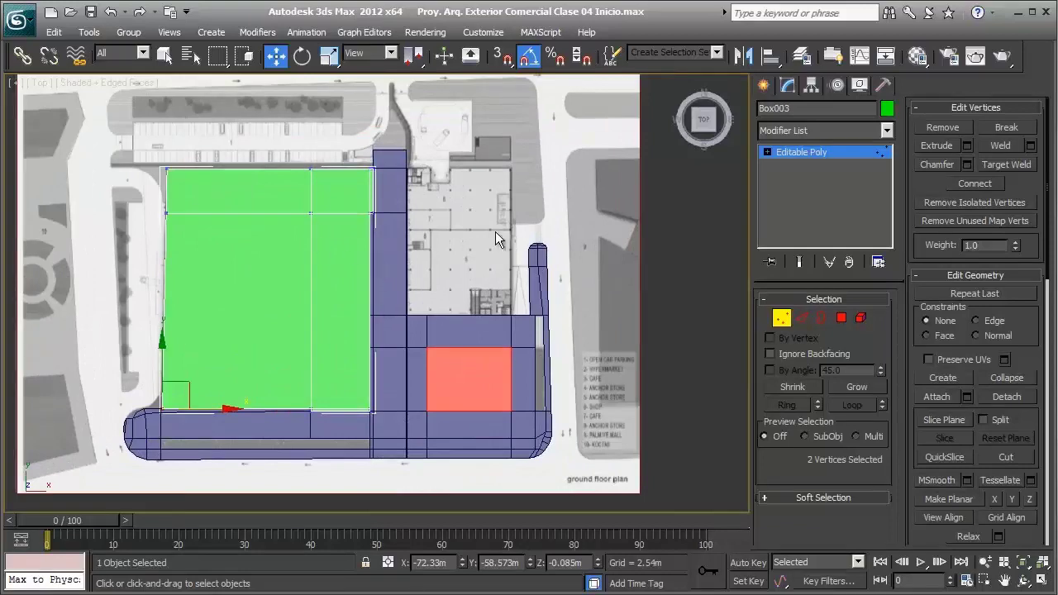
# Exit vertex editing back to the whole Box003 object
pyautogui.click(781, 317)
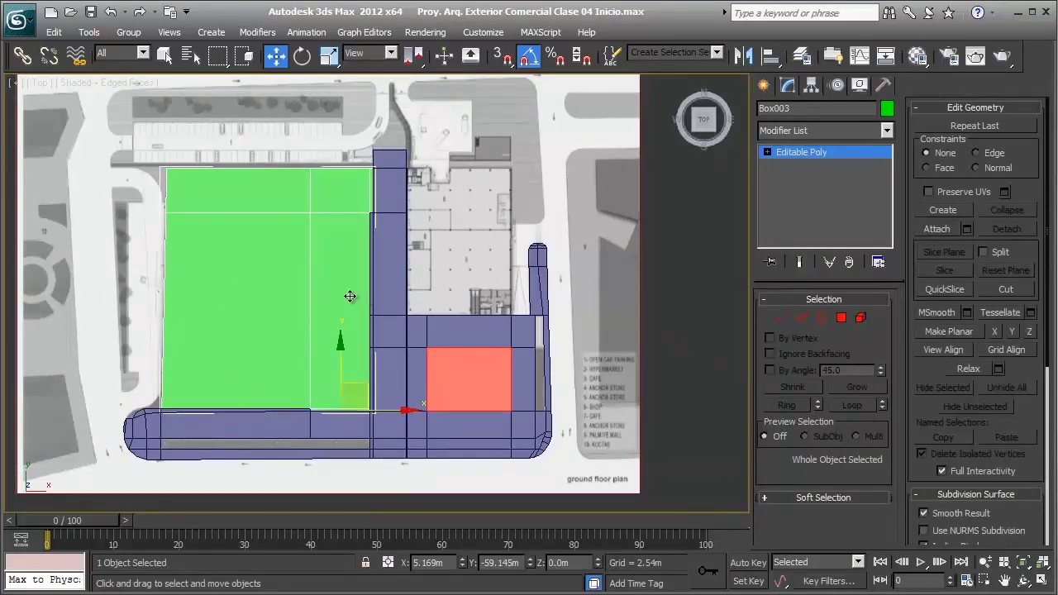
pyautogui.scroll(2, 392, 279)
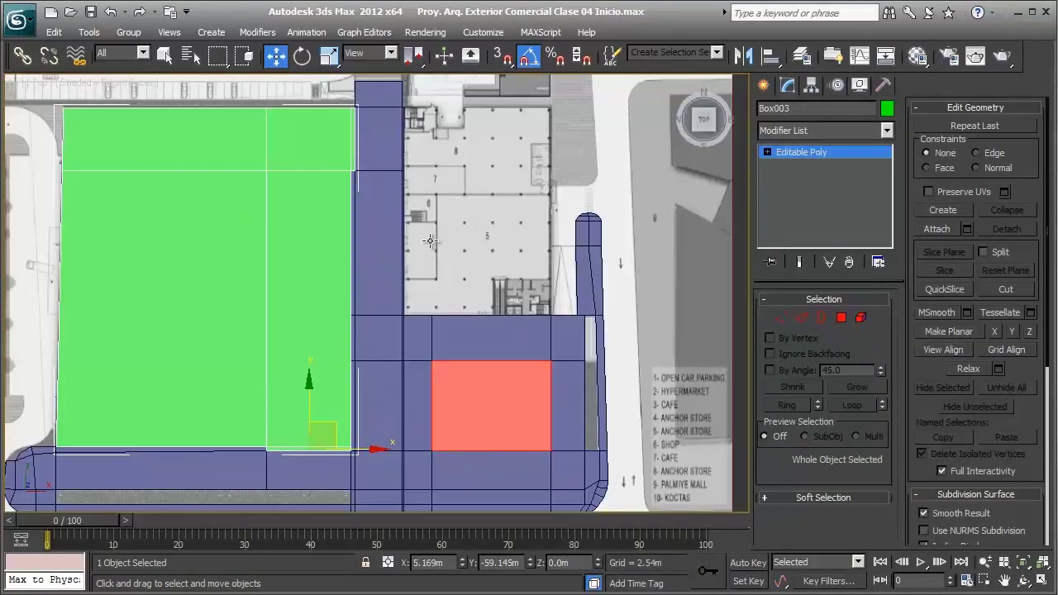
pyautogui.scroll(2, 330, 330)
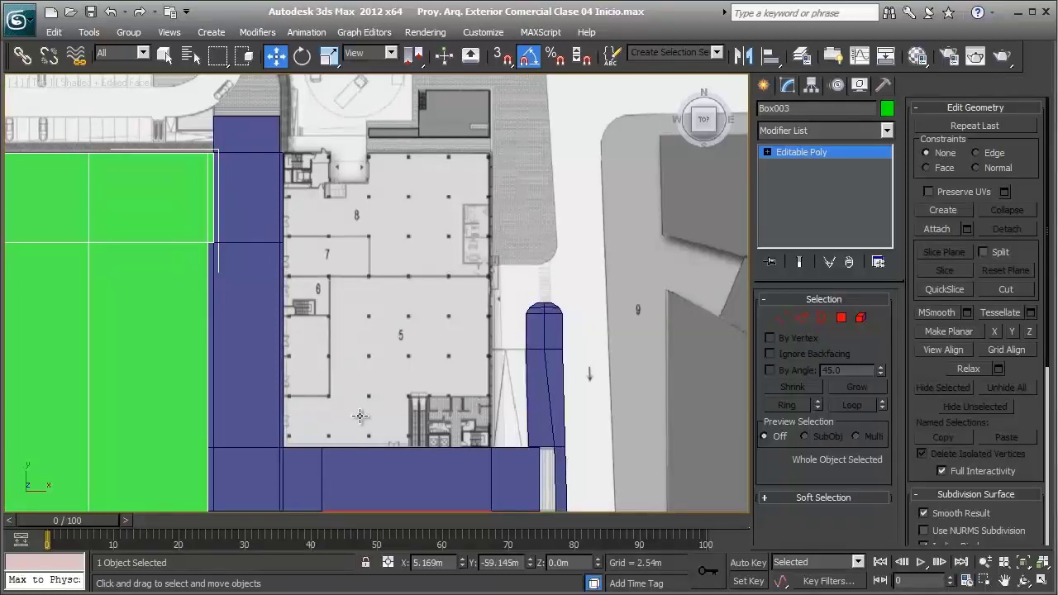
pyautogui.scroll(1, 360, 415)
pyautogui.scroll(1, 355, 347)
pyautogui.scroll(1, 396, 371)
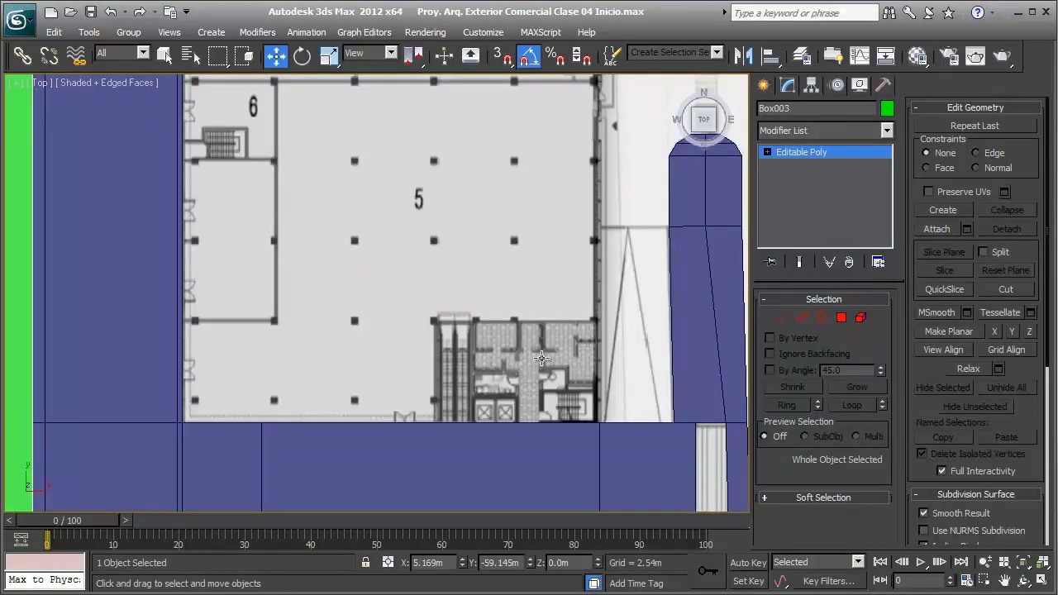
pyautogui.scroll(-1, 542, 357)
pyautogui.scroll(-1, 388, 352)
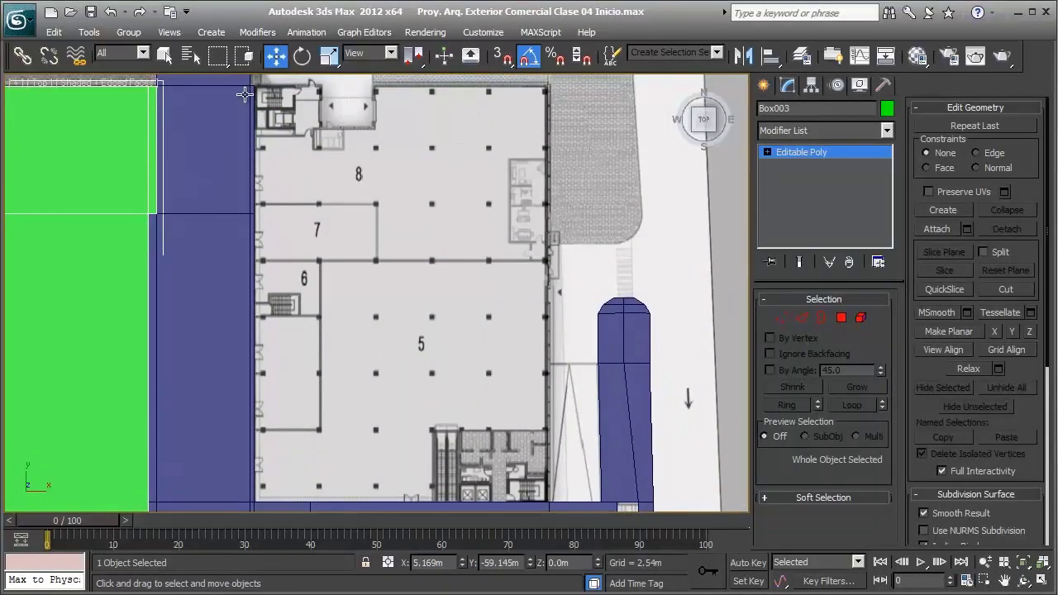
# Orbit the Perspective view toward the red area and bring up Standard Primitives creation
pyautogui.press('p')
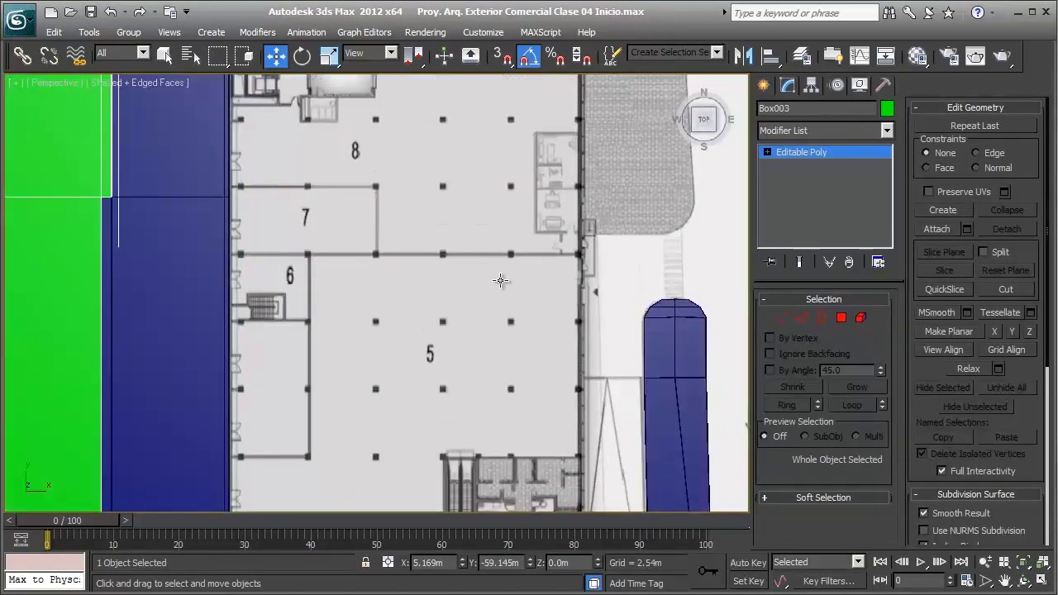
pyautogui.moveTo(501, 282)
pyautogui.keyDown('alt'); pyautogui.mouseDown(button='middle')
pyautogui.moveTo(323, 214)
pyautogui.moveTo(279, 253)
pyautogui.moveTo(401, 226)
pyautogui.moveTo(342, 300)
pyautogui.moveTo(543, 309)
pyautogui.mouseUp(button='middle'); pyautogui.keyUp('alt')
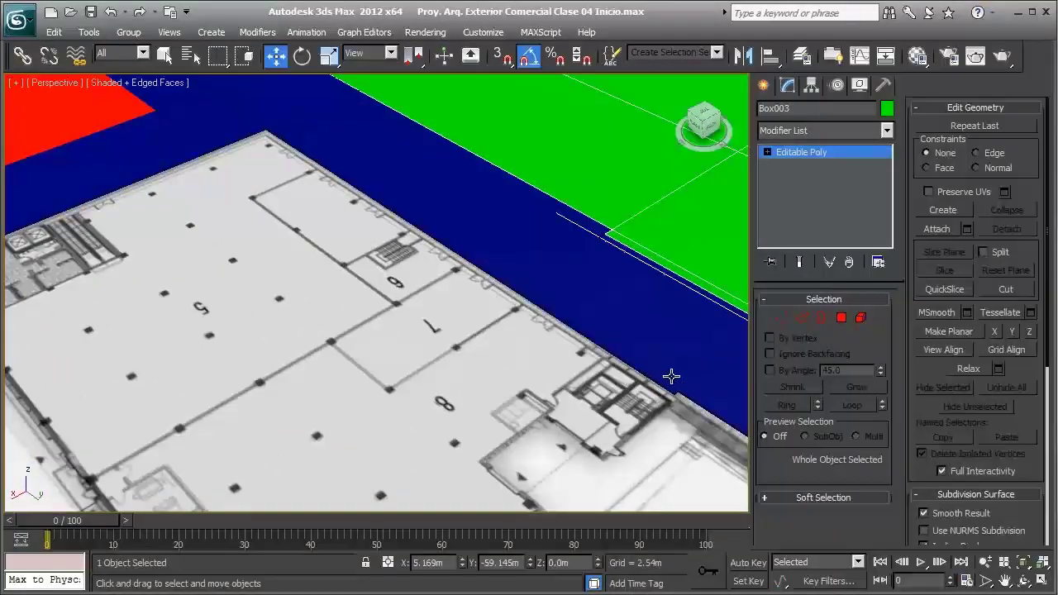
pyautogui.moveTo(12, 283); pyautogui.dragTo(151, 252, button='middle')
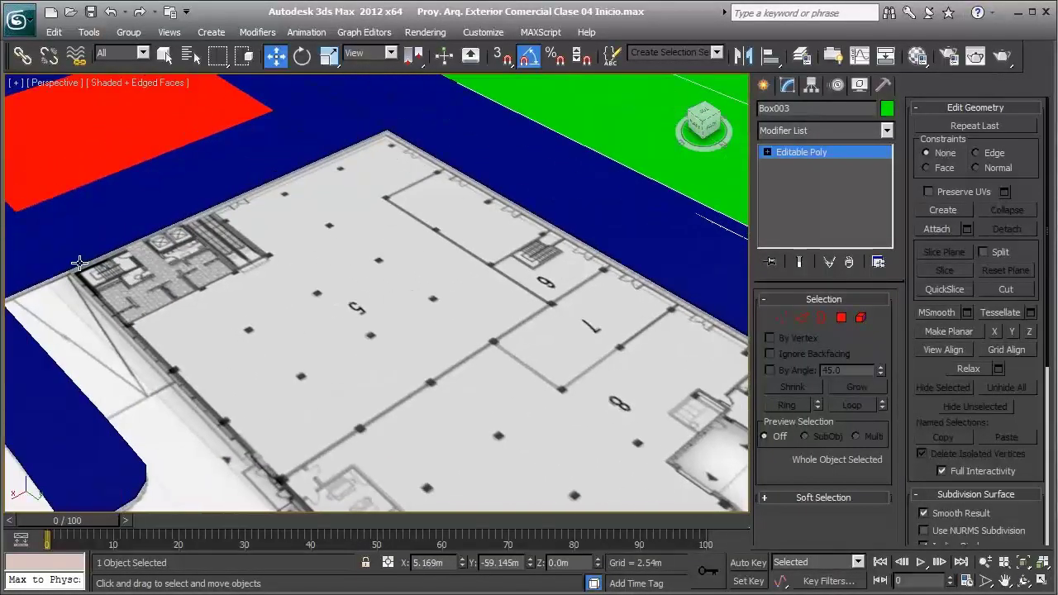
pyautogui.moveTo(522, 256); pyautogui.dragTo(495, 253, button='middle')
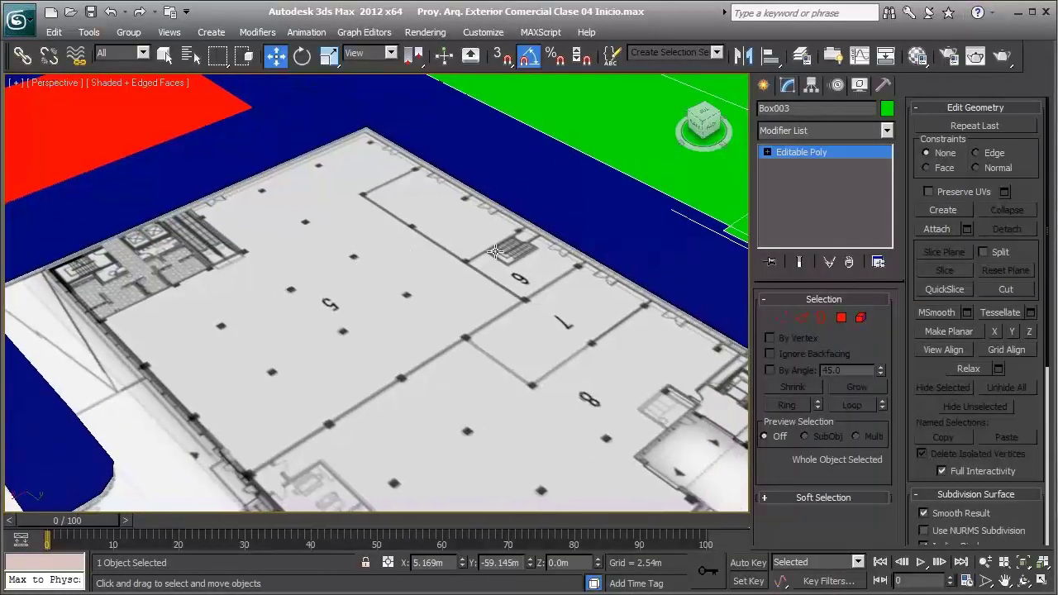
pyautogui.click(766, 87)
# Draw a new parking box over the next parking lot and set its height
pyautogui.click(785, 191)
pyautogui.moveTo(704, 236); pyautogui.dragTo(505, 229, button='middle')
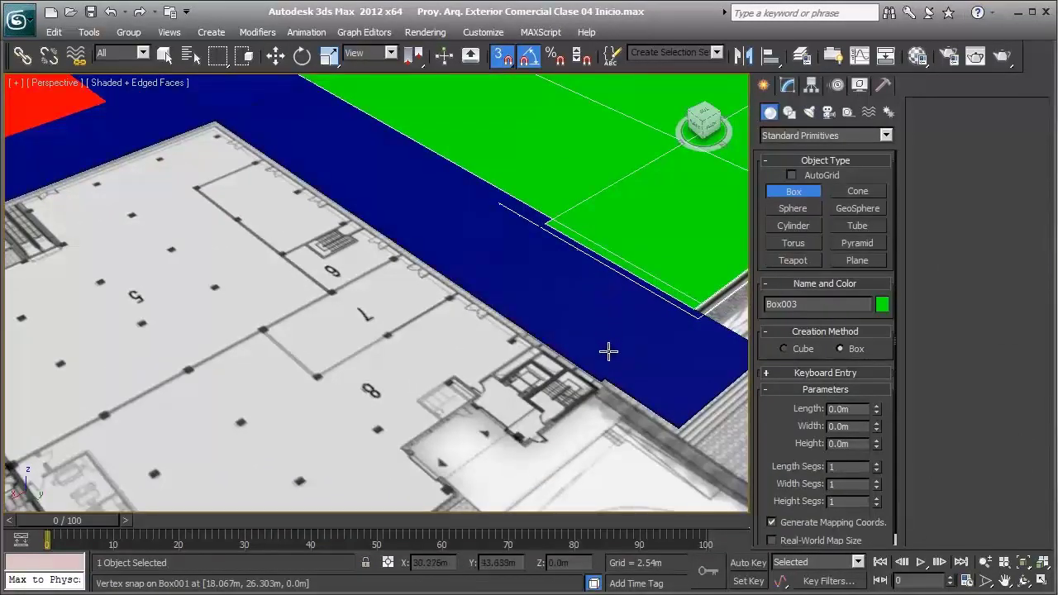
pyautogui.moveTo(609, 362); pyautogui.dragTo(86, 264)
pyautogui.scroll(3, 85, 264)
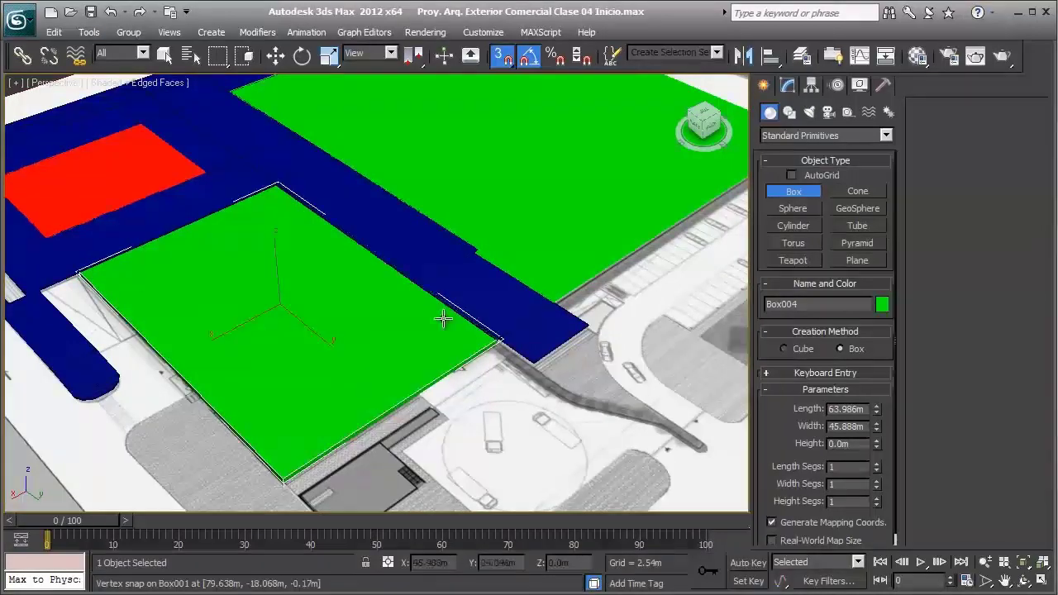
pyautogui.scroll(3, 442, 314)
pyautogui.press('F3')
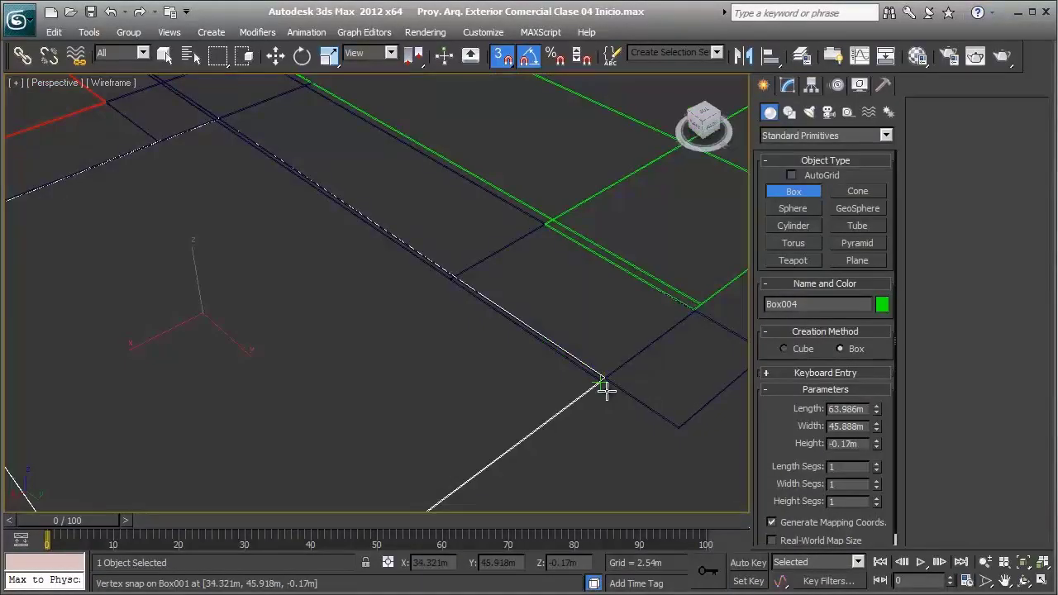
pyautogui.click(600, 391)
# Pan and zoom toward the sidewalk corner, switching between wireframe and shaded display with F3
pyautogui.press('w')
pyautogui.moveTo(600, 373)
pyautogui.mouseDown(button='middle')
pyautogui.moveTo(421, 266)
pyautogui.moveTo(431, 275)
pyautogui.mouseUp(button='middle')
pyautogui.scroll(3, 431, 274)
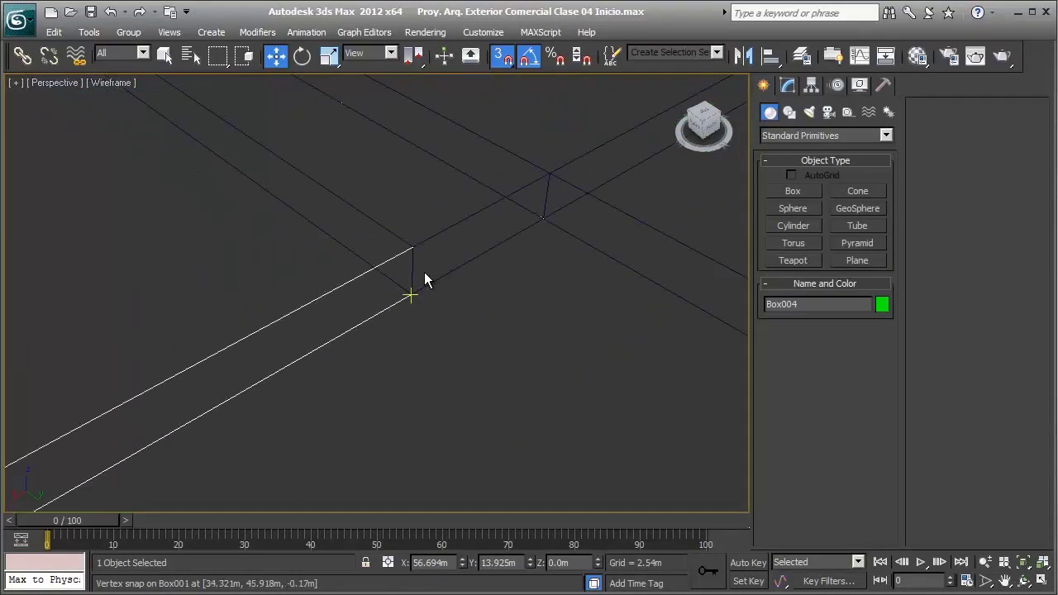
pyautogui.press('F3')
pyautogui.press('F3')
pyautogui.scroll(-3, 424, 276)
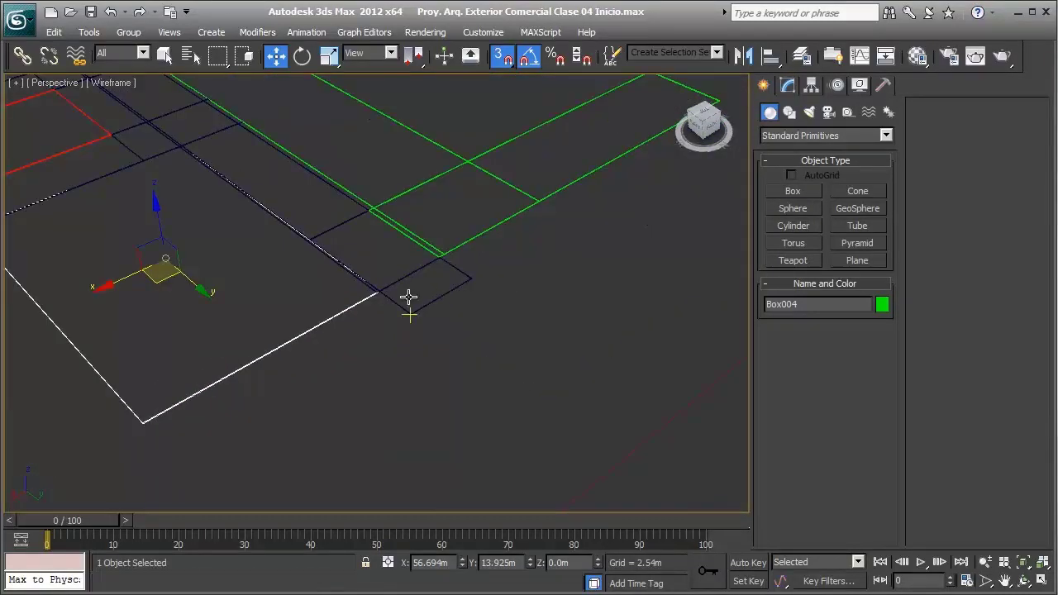
pyautogui.scroll(2, 409, 296)
pyautogui.scroll(2, 402, 300)
pyautogui.scroll(2, 406, 300)
pyautogui.scroll(-2, 414, 373)
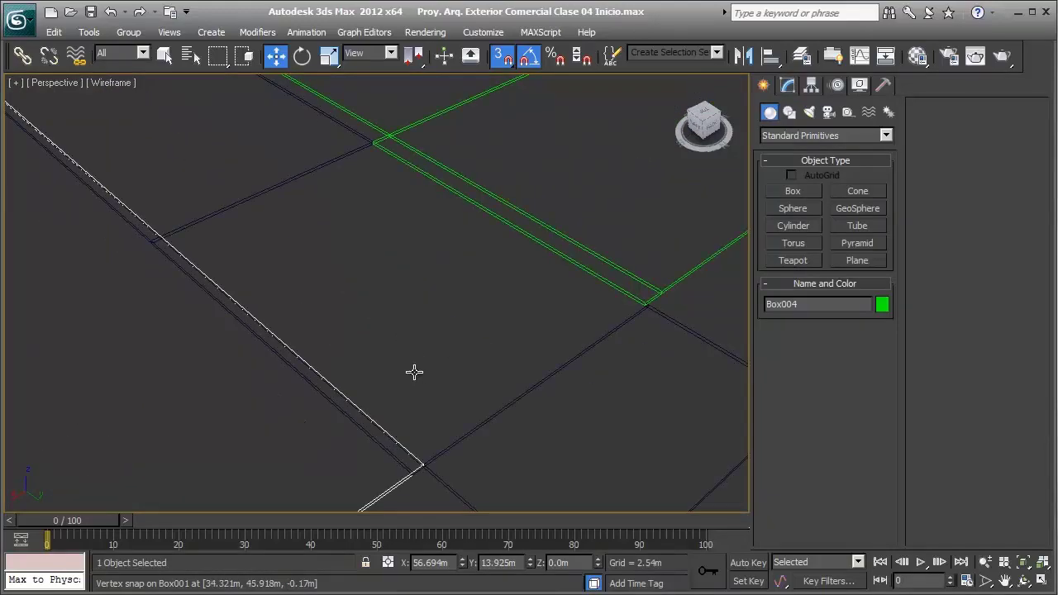
pyautogui.moveTo(283, 361)
pyautogui.mouseDown(button='middle')
pyautogui.moveTo(355, 364)
pyautogui.moveTo(430, 402)
pyautogui.moveTo(486, 483)
pyautogui.mouseUp(button='middle')
pyautogui.press('F3')
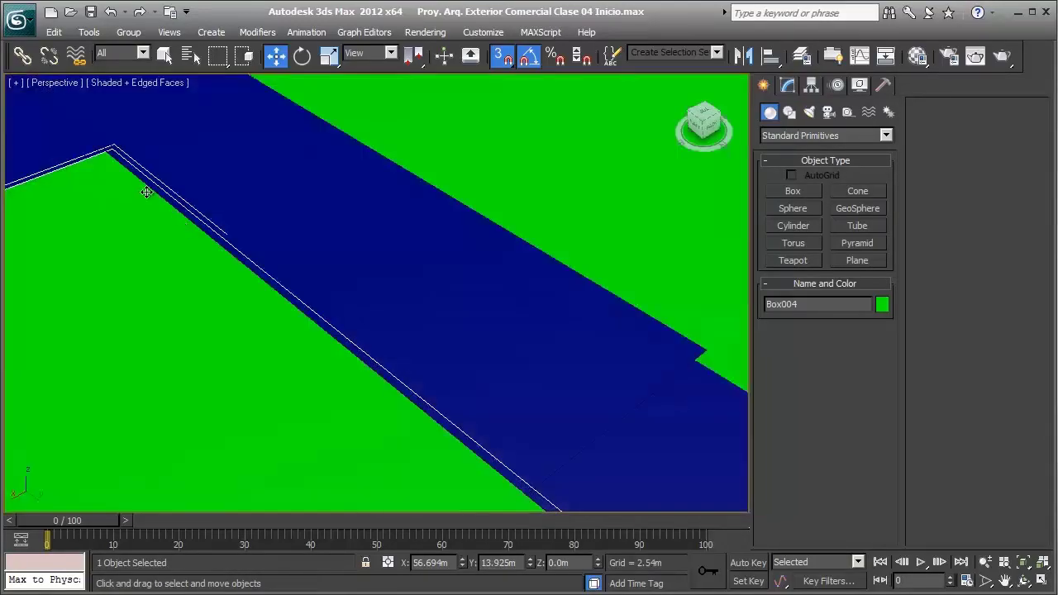
pyautogui.press('F3')
pyautogui.moveTo(437, 339); pyautogui.dragTo(360, 238, button='middle')
# Clear the selection, zoom in on the corner, and choose the Box primitive
pyautogui.click(360, 238)
pyautogui.scroll(2, 372, 256)
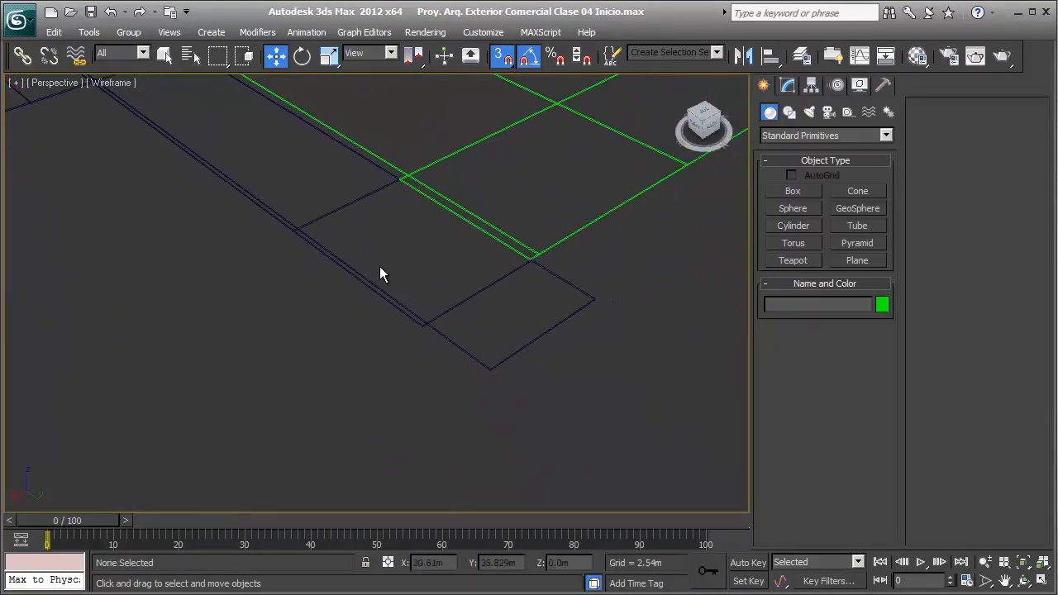
pyautogui.scroll(3, 381, 270)
pyautogui.scroll(3, 513, 343)
pyautogui.scroll(-2, 546, 360)
pyautogui.scroll(-3, 512, 339)
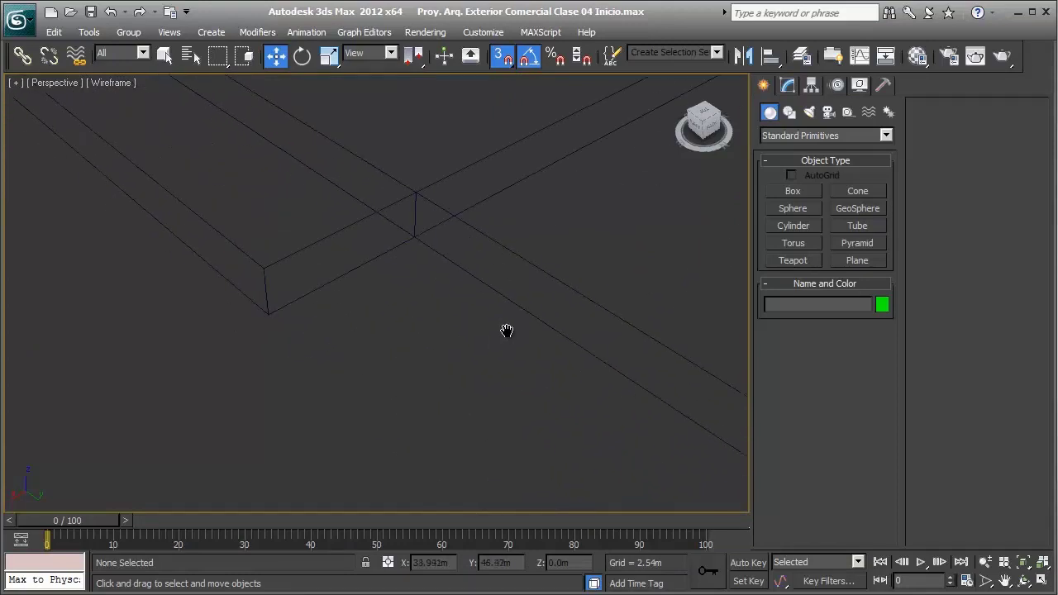
pyautogui.scroll(-1, 463, 331)
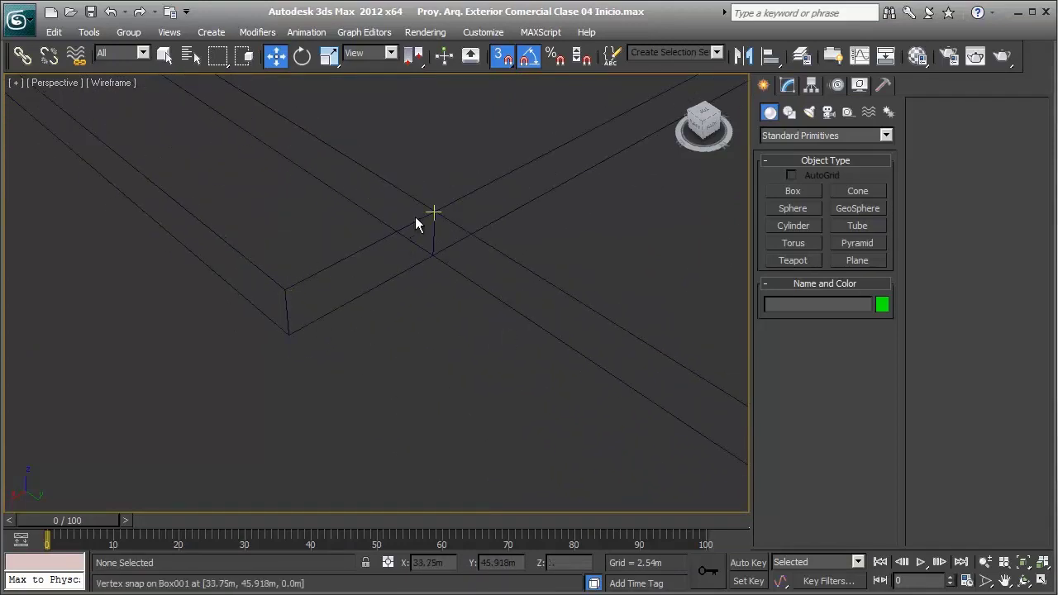
pyautogui.click(792, 191)
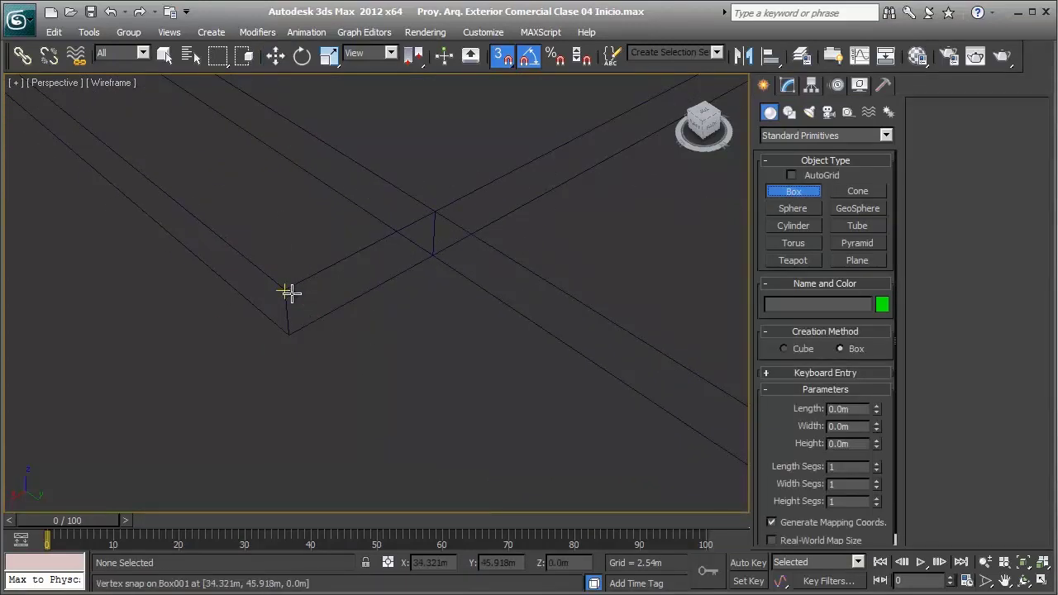
pyautogui.scroll(-3, 496, 289)
pyautogui.scroll(-2, 593, 295)
# Snap a 64 m by 45 m box base to the sidewalk corners with slight height
pyautogui.moveTo(596, 331)
pyautogui.mouseDown()
pyautogui.moveTo(138, 256)
pyautogui.moveTo(174, 279)
pyautogui.moveTo(354, 286)
pyautogui.moveTo(378, 293)
pyautogui.moveTo(366, 293)
pyautogui.moveTo(371, 303)
pyautogui.moveTo(381, 283)
pyautogui.moveTo(377, 292)
pyautogui.mouseUp()
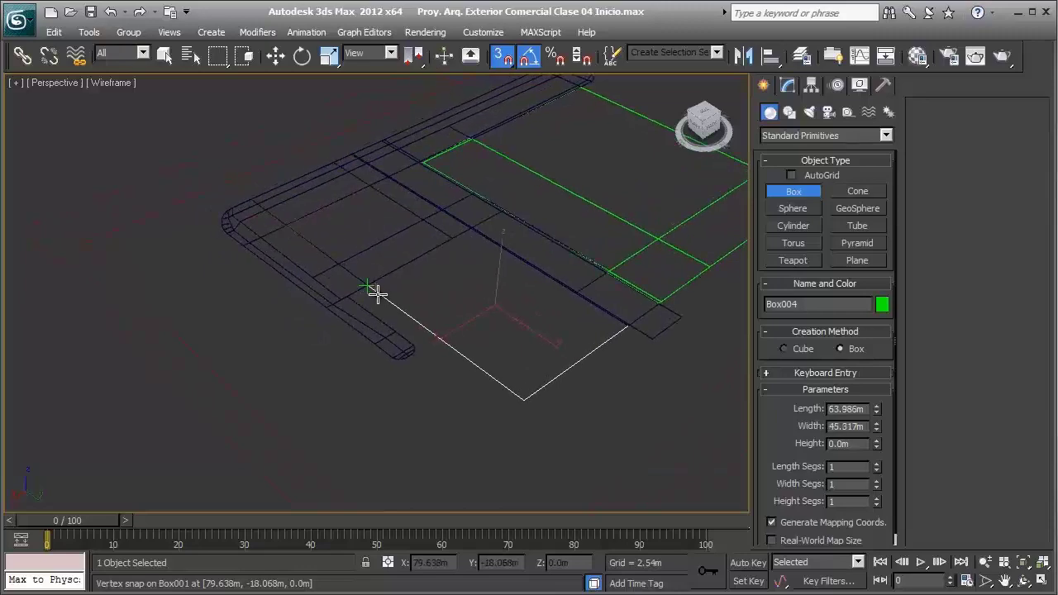
pyautogui.scroll(2, 376, 292)
pyautogui.scroll(2, 376, 293)
pyautogui.scroll(2, 376, 292)
pyautogui.scroll(2, 376, 292)
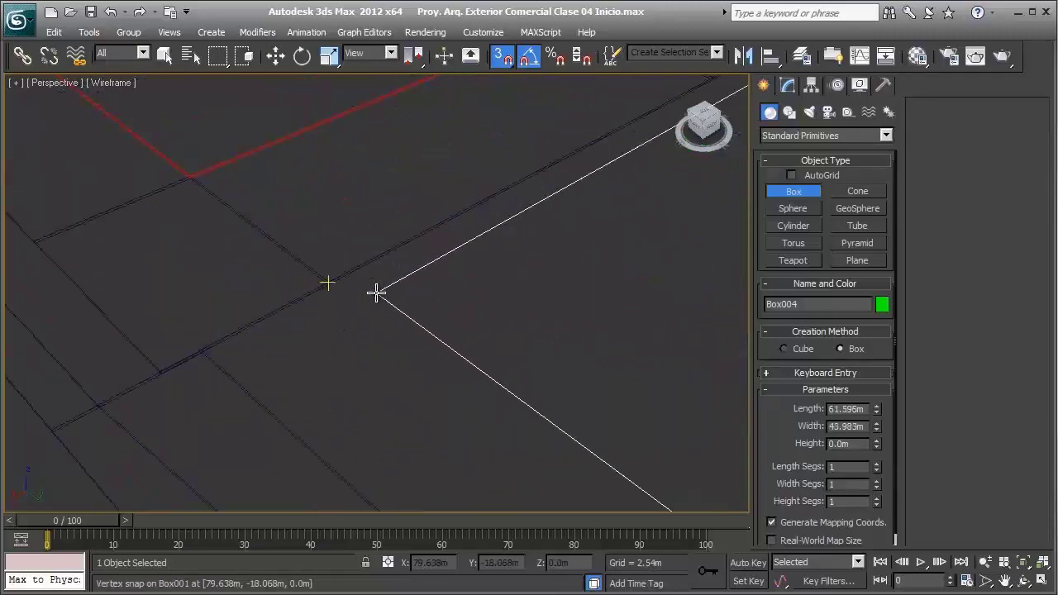
pyautogui.scroll(2, 376, 293)
pyautogui.scroll(2, 376, 292)
pyautogui.scroll(2, 377, 292)
pyautogui.scroll(2, 379, 291)
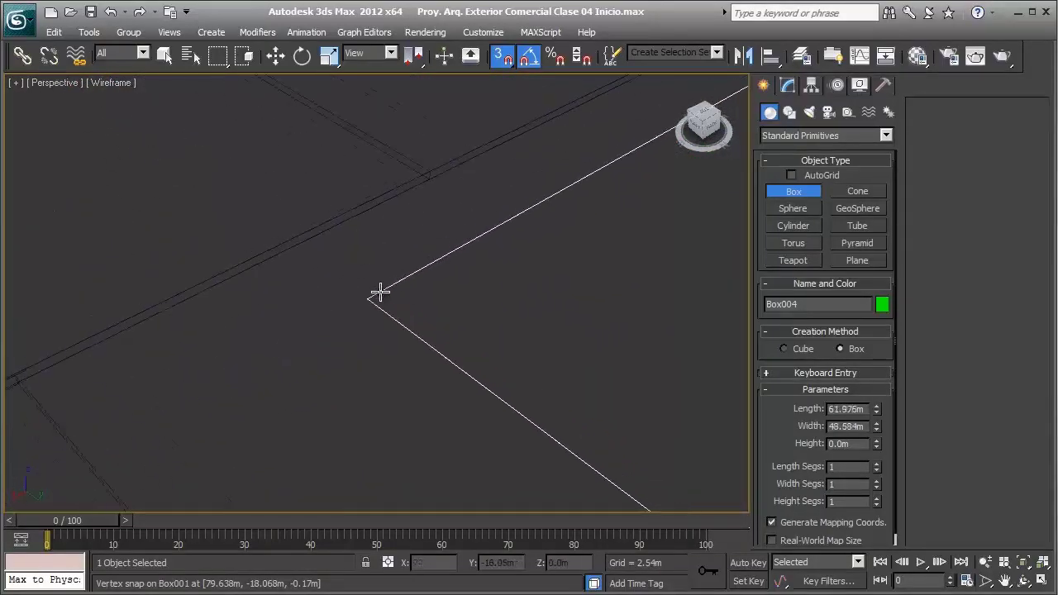
pyautogui.scroll(-2, 379, 292)
pyautogui.scroll(-1, 377, 293)
pyautogui.scroll(-1, 376, 293)
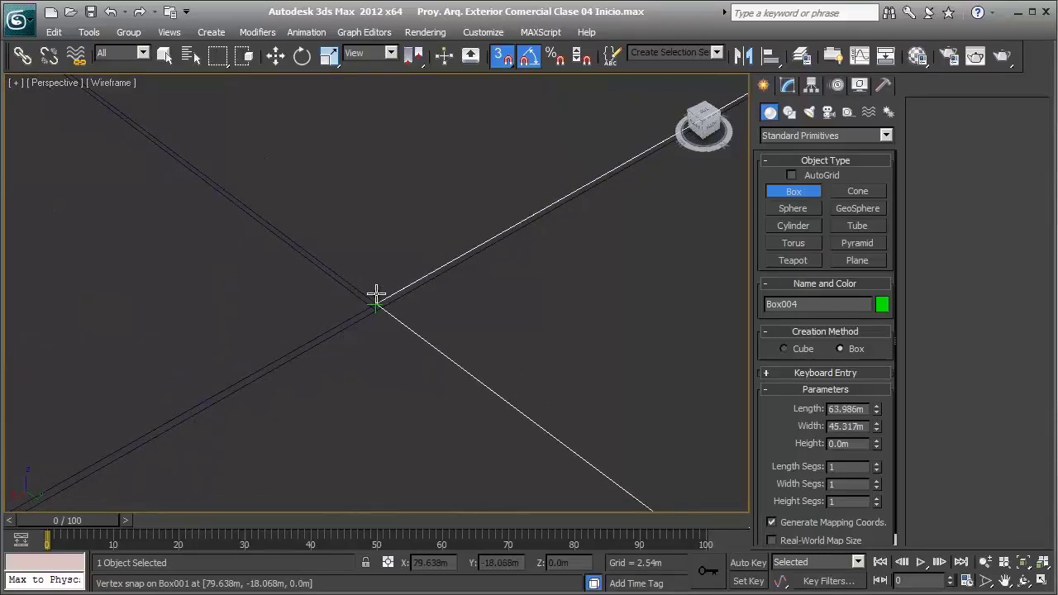
pyautogui.moveTo(377, 293); pyautogui.dragTo(376, 295)
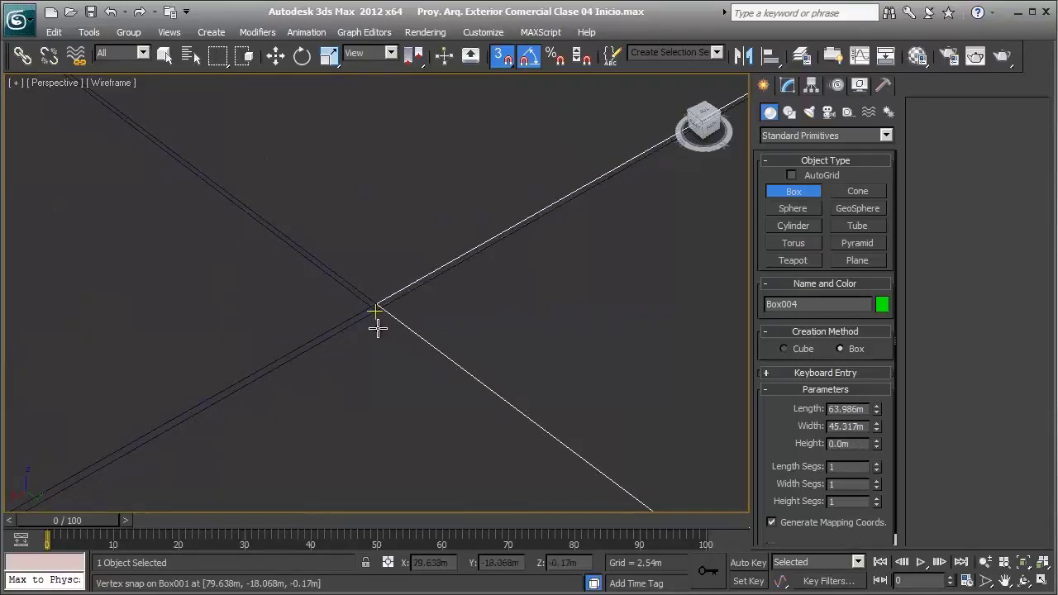
pyautogui.rightClick(419, 307)
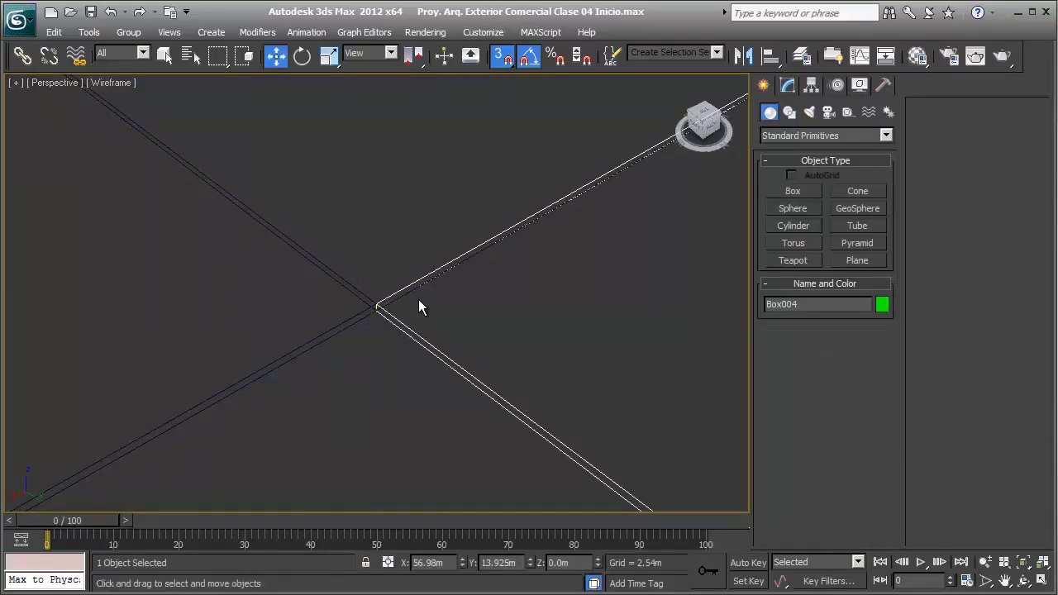
# Switch to shaded display and orbit to inspect the new green parking slab
pyautogui.scroll(5, 276, 282)
pyautogui.press('F3')
pyautogui.scroll(-2, 395, 284)
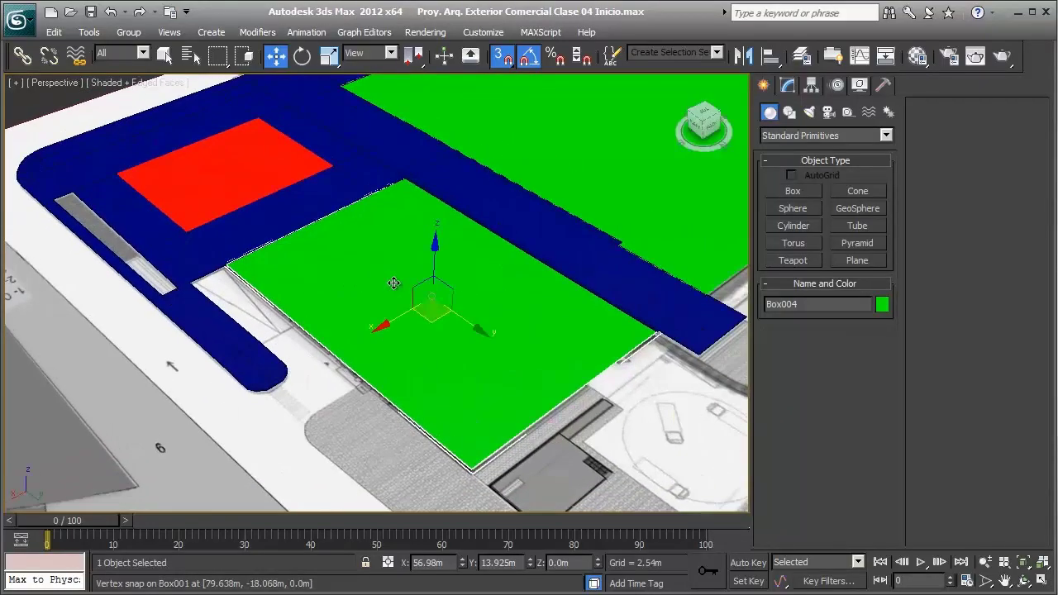
pyautogui.moveTo(401, 287)
pyautogui.keyDown('alt'); pyautogui.mouseDown(button='middle')
pyautogui.moveTo(550, 240)
pyautogui.moveTo(438, 293)
pyautogui.moveTo(378, 295)
pyautogui.mouseUp(button='middle'); pyautogui.keyUp('alt')
# Recolour the red Box002 green through the Object Color dialog
pyautogui.scroll(-5, 438, 293)
pyautogui.scroll(1, 442, 285)
pyautogui.scroll(1, 446, 277)
pyautogui.scroll(3, 376, 290)
pyautogui.scroll(3, 402, 273)
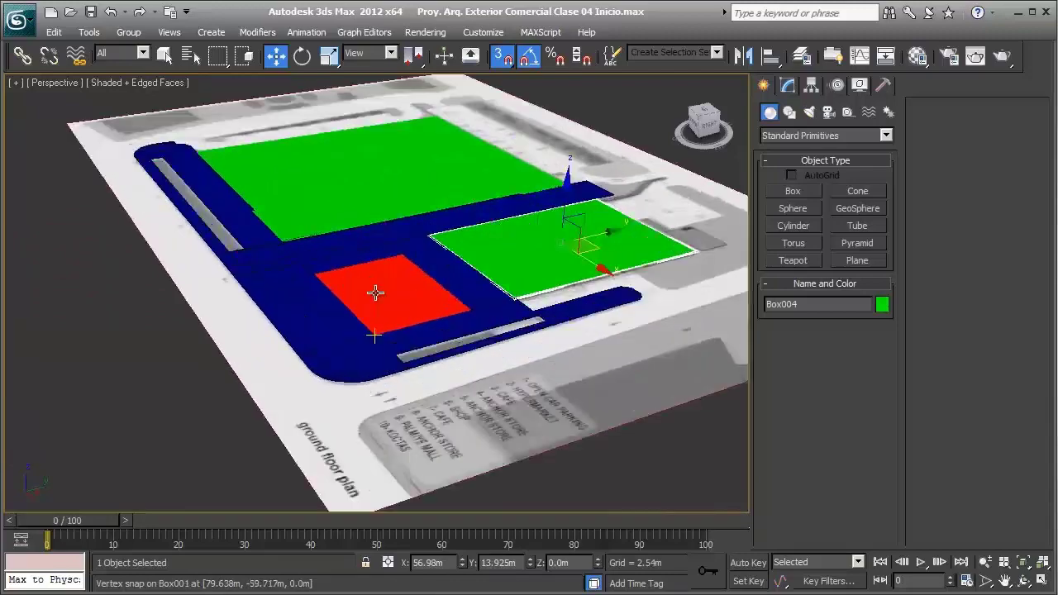
pyautogui.click(402, 271)
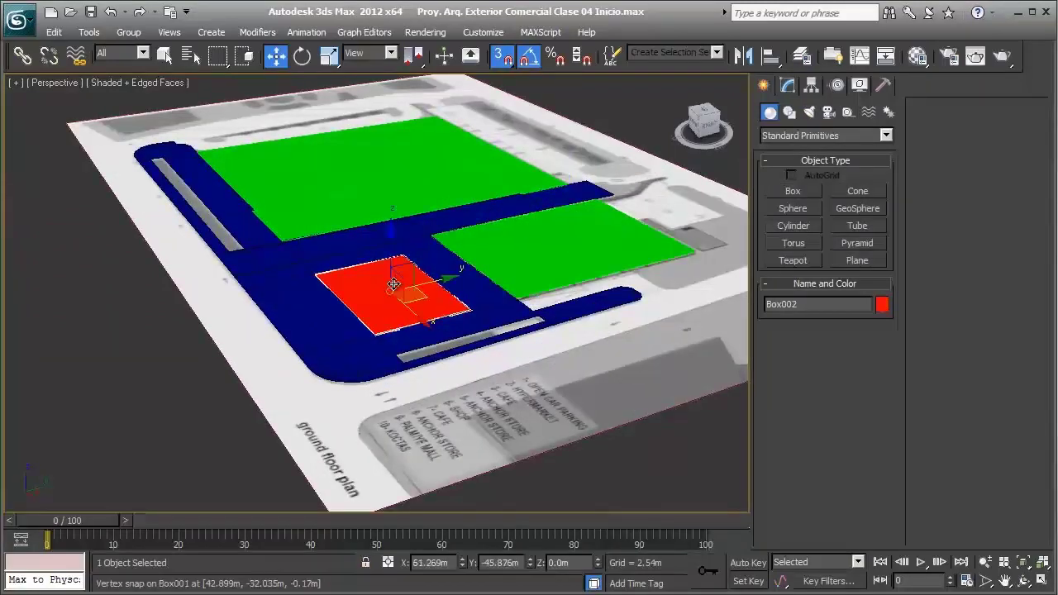
pyautogui.click(881, 306)
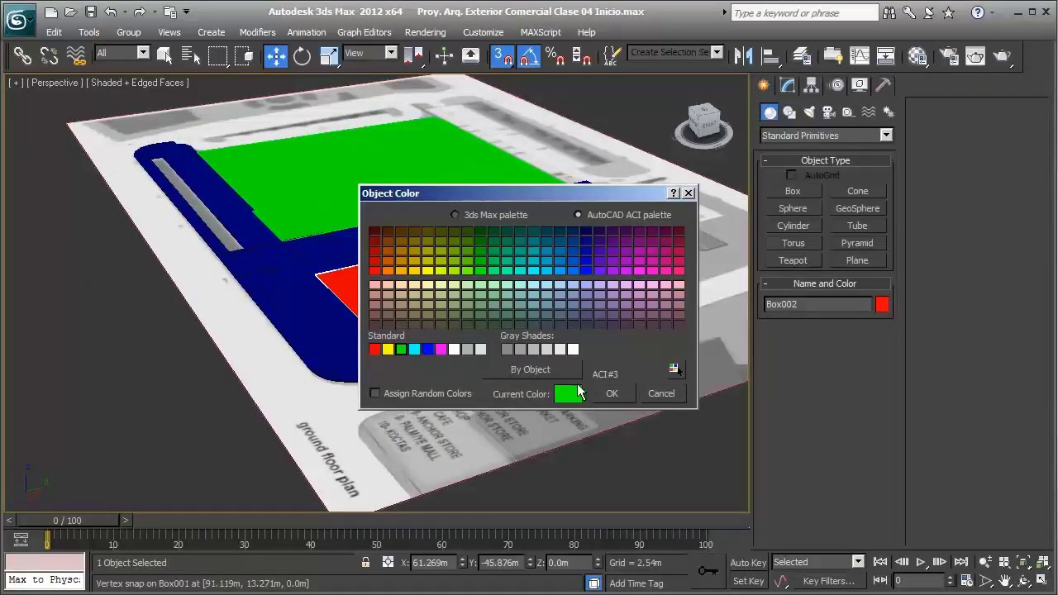
pyautogui.click(615, 392)
pyautogui.click(641, 473)
pyautogui.moveTo(595, 185)
pyautogui.keyDown('alt'); pyautogui.mouseDown(button='middle')
pyautogui.moveTo(510, 255)
pyautogui.moveTo(428, 264)
pyautogui.moveTo(577, 268)
pyautogui.mouseUp(button='middle'); pyautogui.keyUp('alt')
pyautogui.scroll(2, 455, 259)
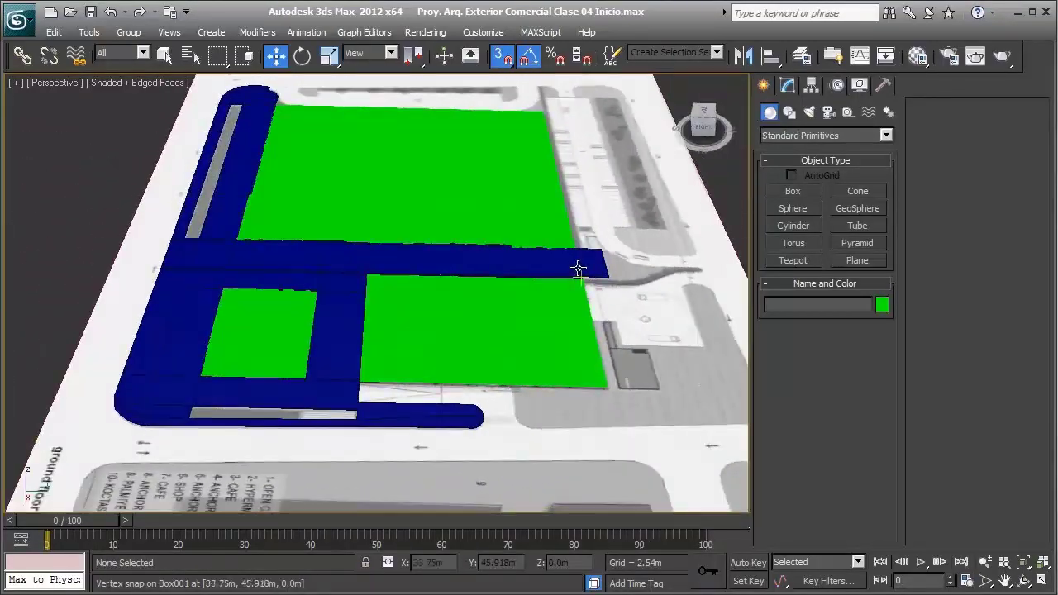
pyautogui.moveTo(274, 333)
pyautogui.keyDown('alt'); pyautogui.mouseDown(button='middle')
pyautogui.moveTo(314, 283)
pyautogui.moveTo(389, 281)
pyautogui.moveTo(225, 285)
pyautogui.moveTo(253, 236)
pyautogui.moveTo(430, 286)
pyautogui.mouseUp(button='middle'); pyautogui.keyUp('alt')
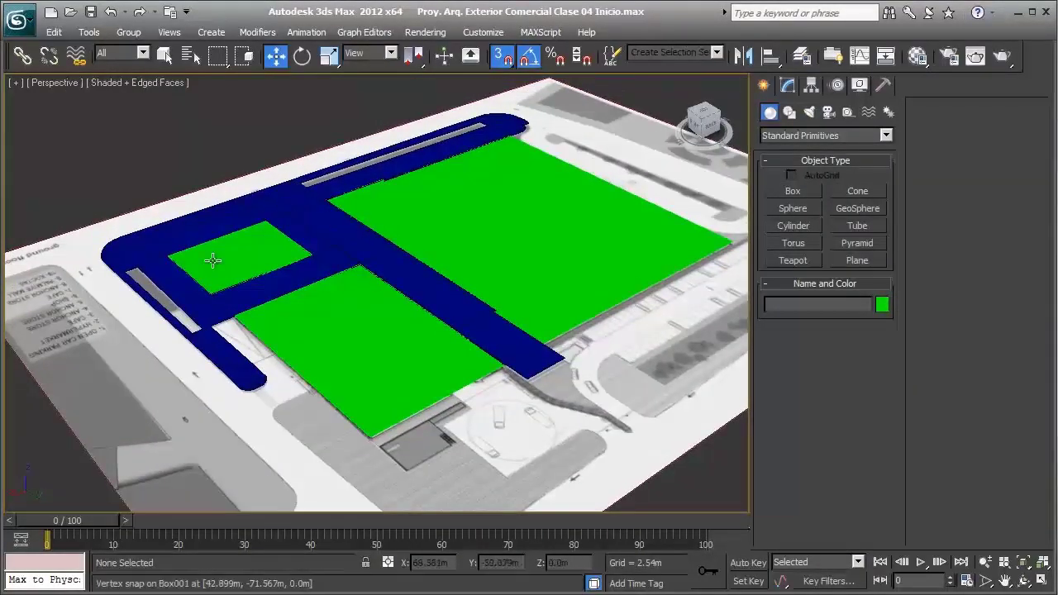
pyautogui.scroll(2, 319, 276)
pyautogui.scroll(2, 446, 272)
pyautogui.scroll(2, 425, 263)
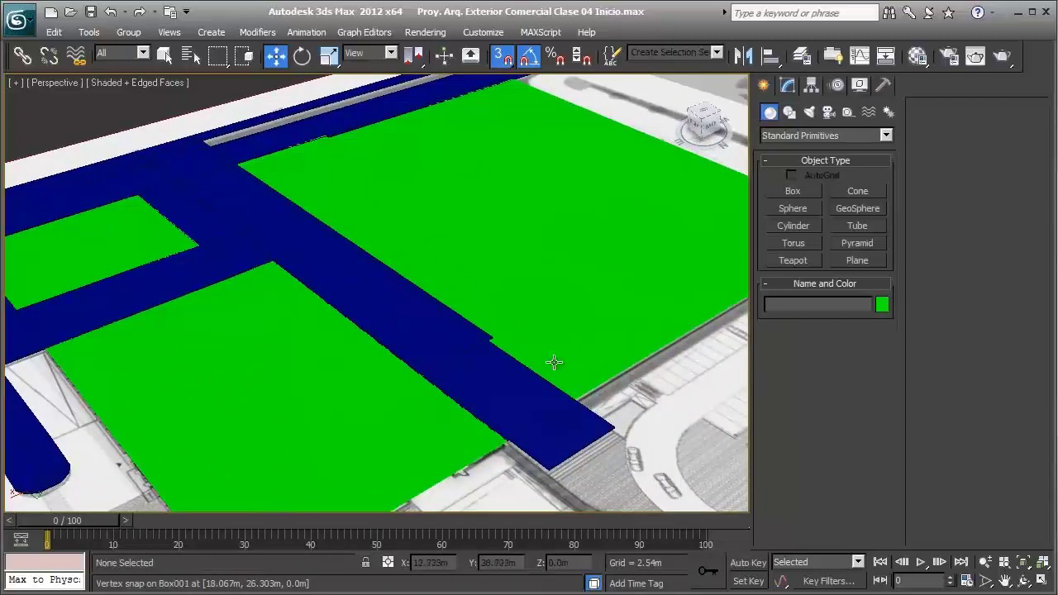
pyautogui.scroll(-2, 331, 207)
pyautogui.scroll(-2, 314, 199)
pyautogui.scroll(-1, 322, 195)
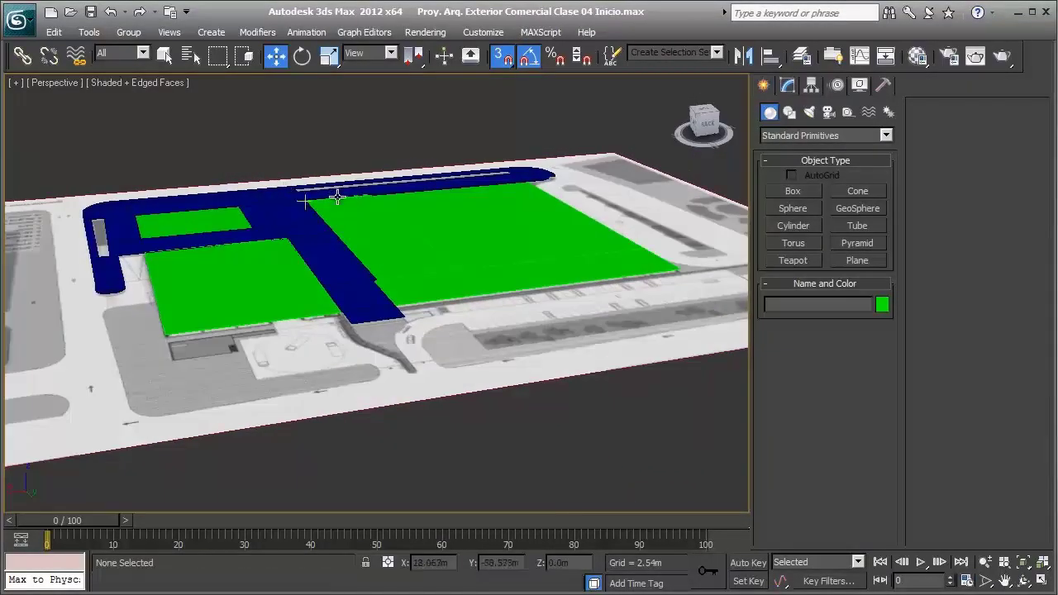
pyautogui.scroll(2, 303, 195)
pyautogui.scroll(2, 347, 231)
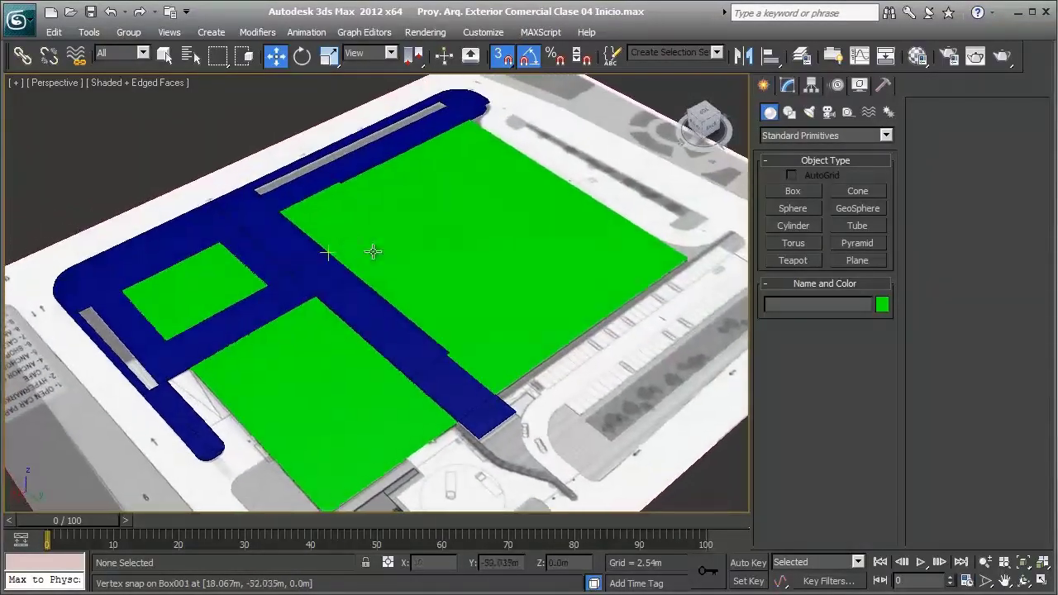
pyautogui.moveTo(486, 305)
pyautogui.keyDown('alt'); pyautogui.mouseDown(button='middle')
pyautogui.moveTo(401, 240)
pyautogui.moveTo(410, 224)
pyautogui.moveTo(538, 250)
pyautogui.moveTo(535, 228)
pyautogui.mouseUp(button='middle'); pyautogui.keyUp('alt')
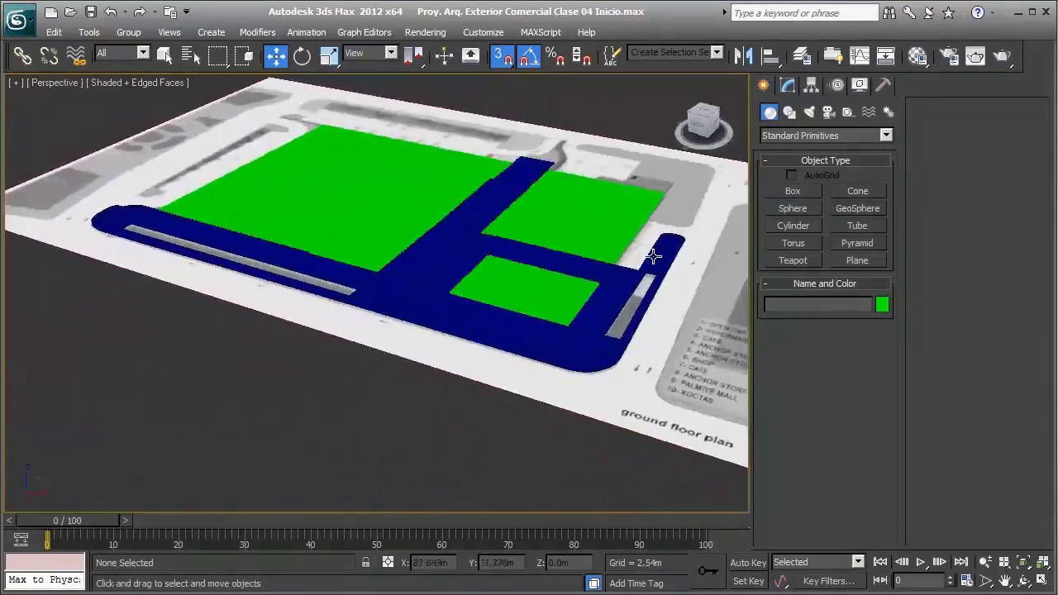
pyautogui.scroll(1, 485, 224)
pyautogui.scroll(1, 496, 224)
pyautogui.scroll(1, 455, 246)
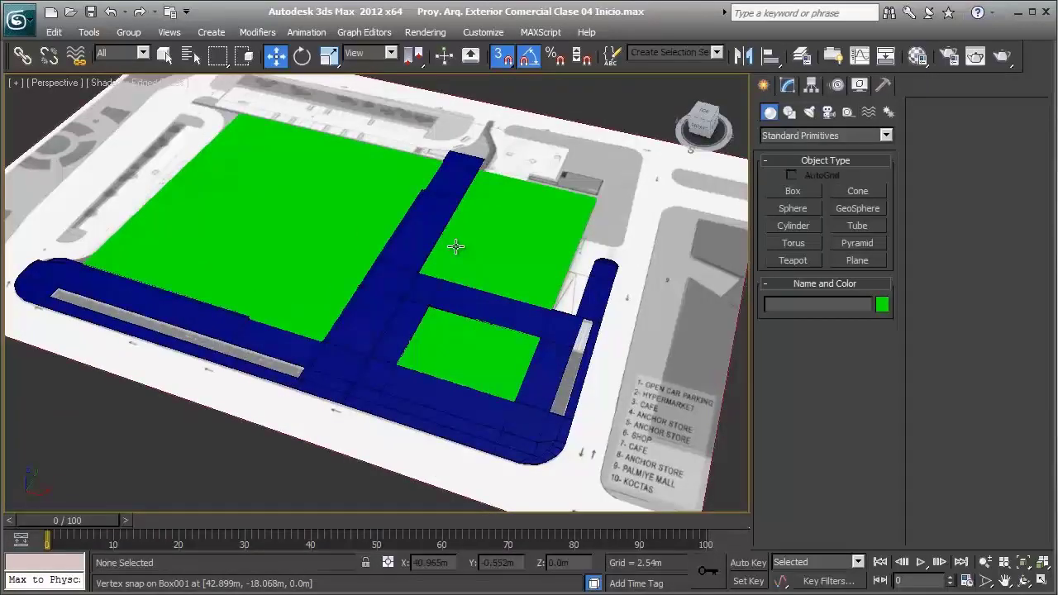
pyautogui.moveTo(426, 237); pyautogui.dragTo(490, 216, button='middle')
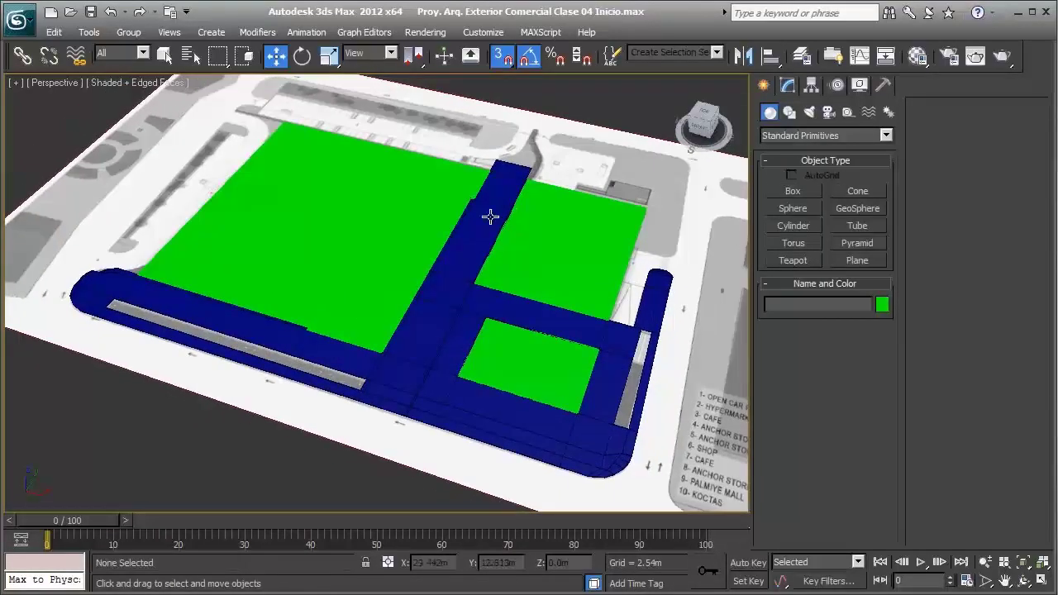
pyautogui.keyDown('alt'); pyautogui.moveTo(485, 300); pyautogui.dragTo(548, 340, button='middle'); pyautogui.keyUp('alt')
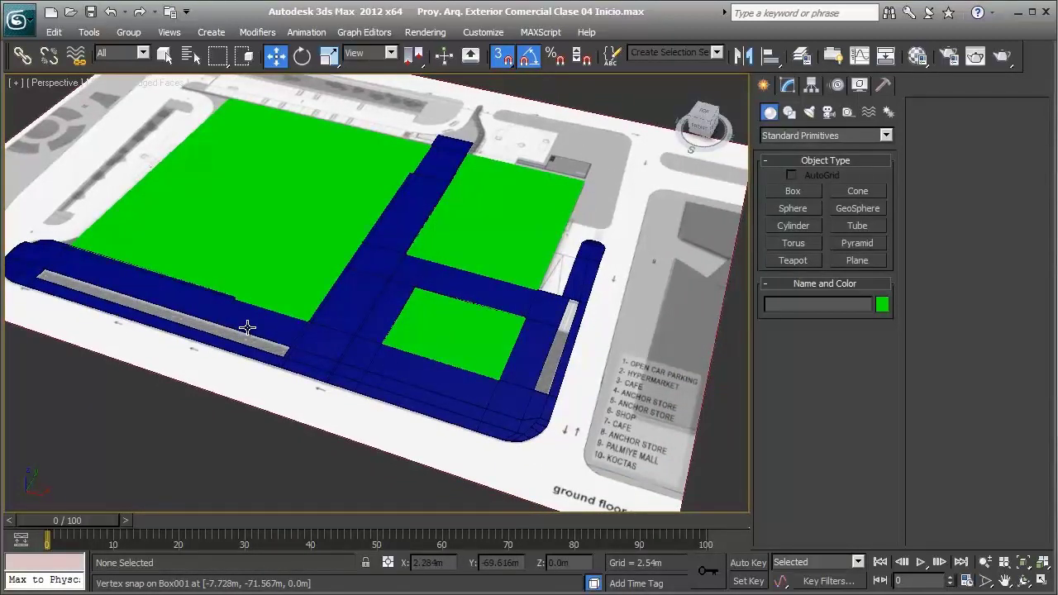
pyautogui.moveTo(300, 198); pyautogui.dragTo(502, 186, button='middle')
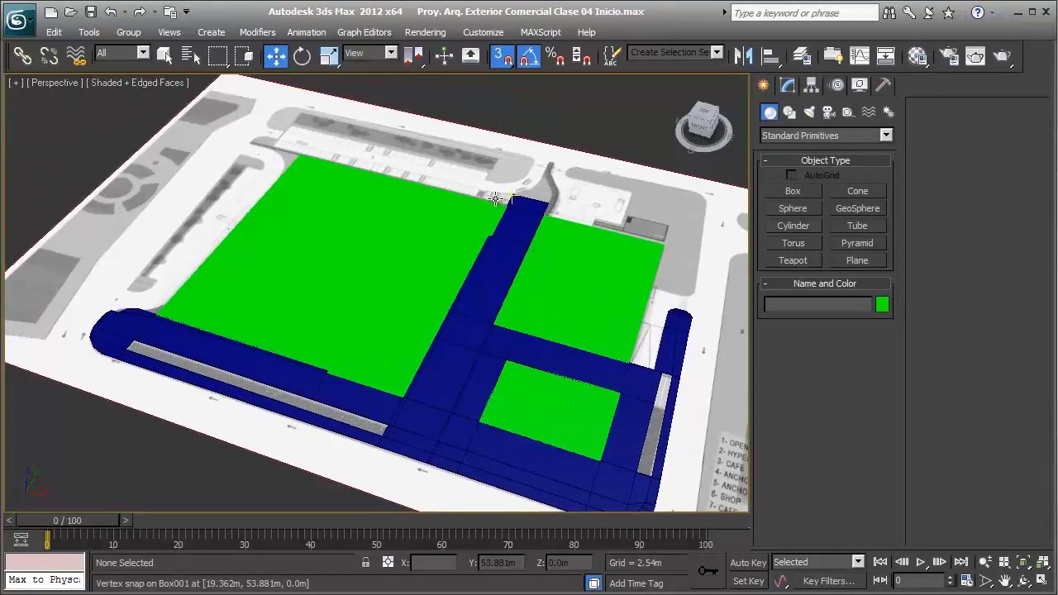
pyautogui.moveTo(498, 206); pyautogui.dragTo(443, 176, button='middle')
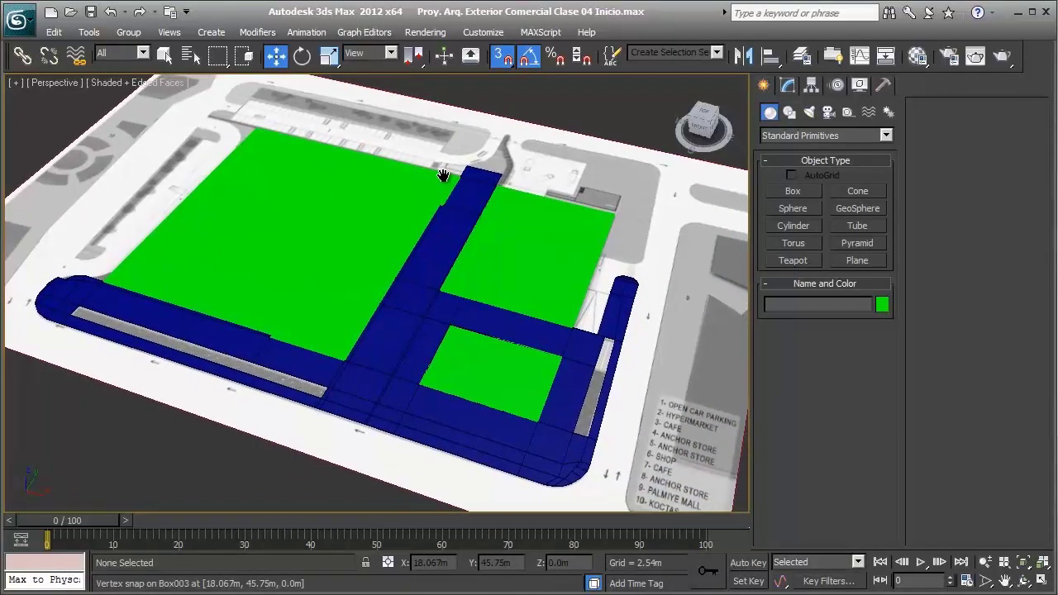